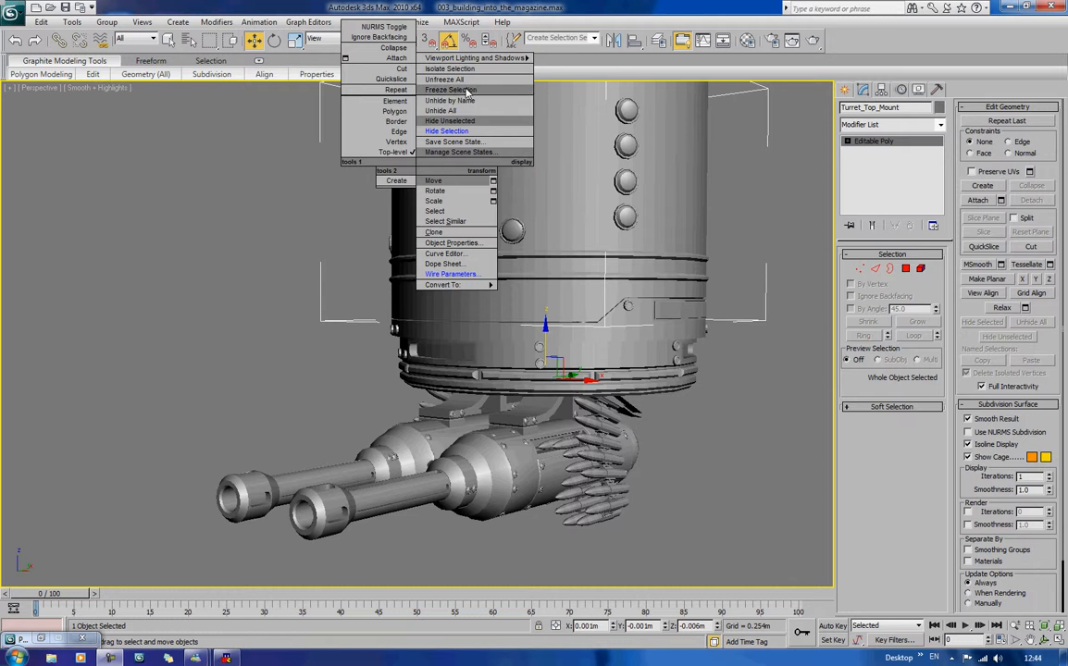
Step: Hide the Turret_Top_Mount object to expose the ammo box and ring beneath it
click(444, 130)
scroll(312, 214, down, 3)
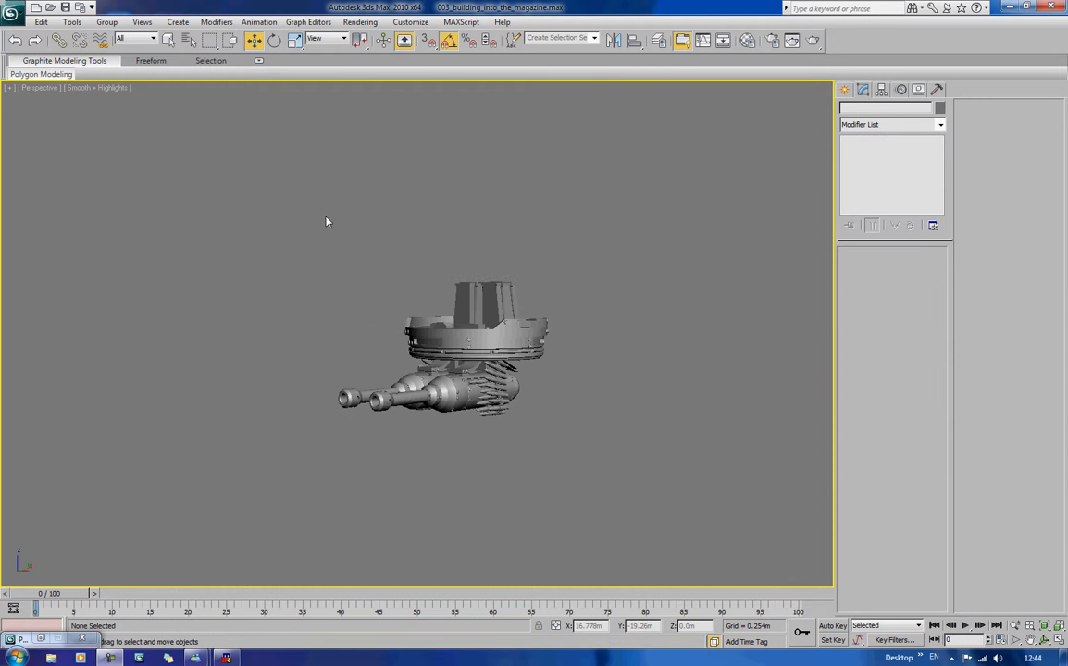
alt+middle_drag(380, 262, 479, 198)
Step: Create two Slider manipulator helpers, one below the other, in the empty upper-right area of the Perspective viewport
click(847, 89)
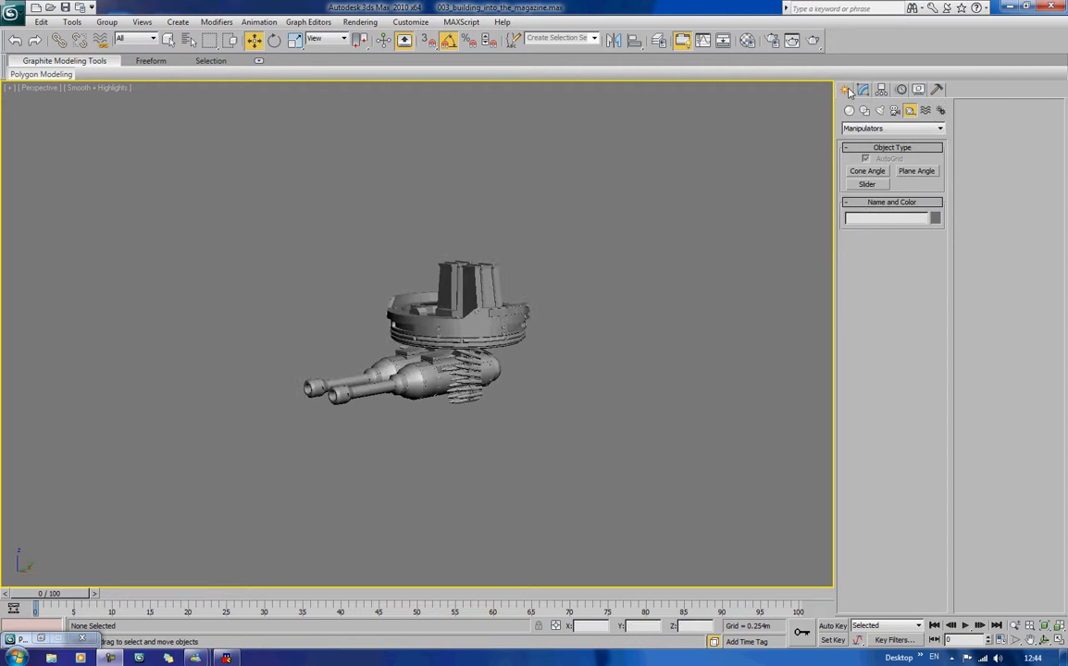
click(908, 128)
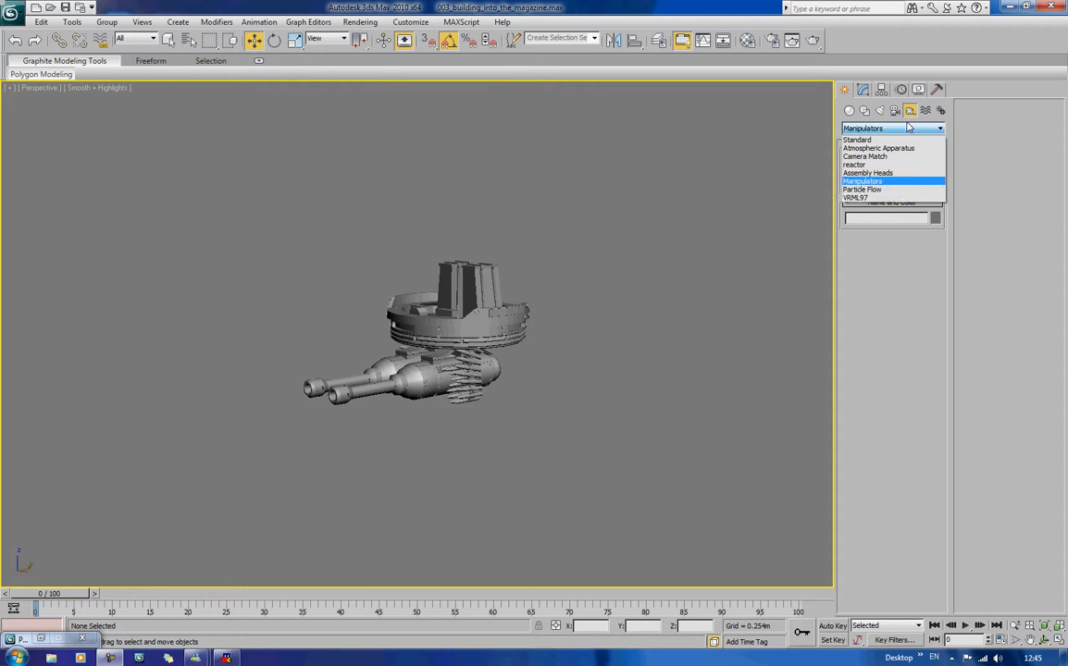
click(901, 181)
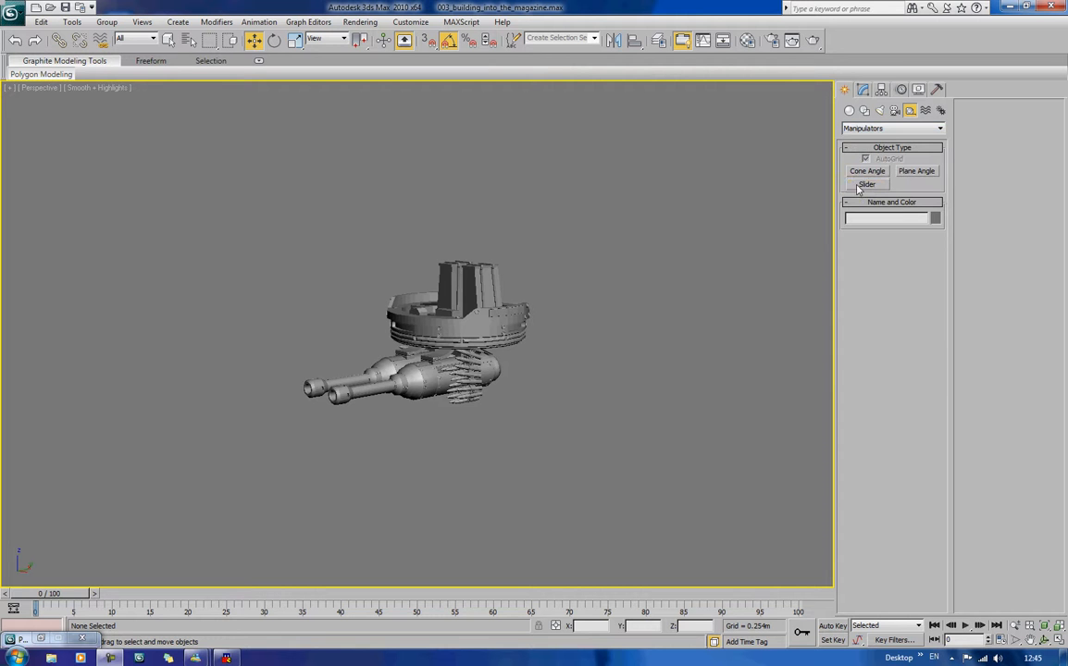
click(861, 185)
click(689, 108)
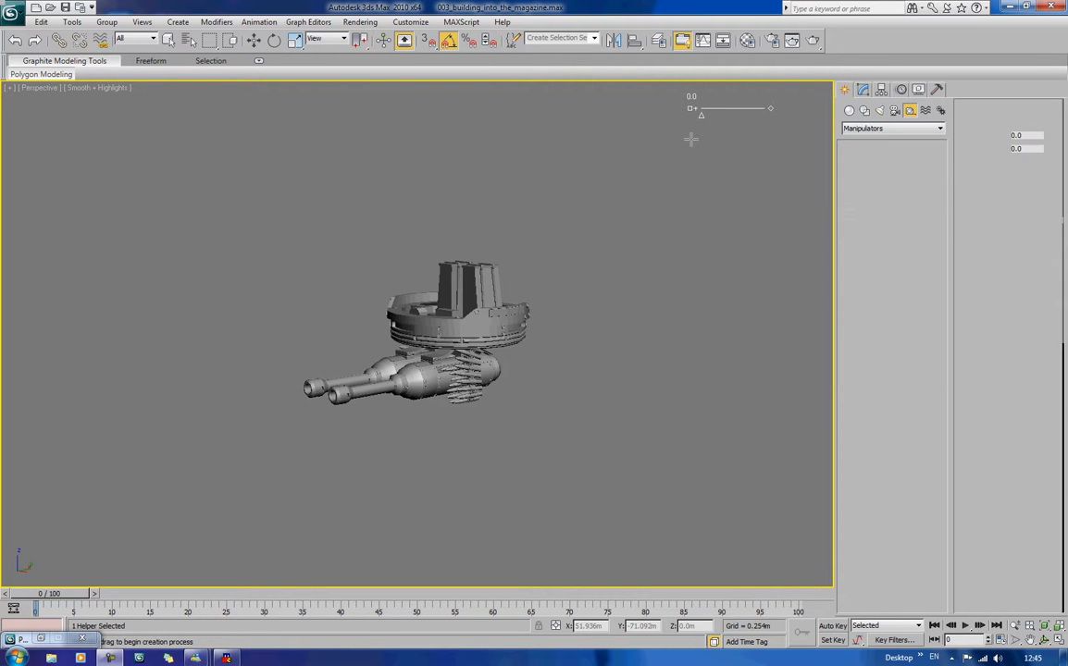
click(690, 139)
right_click(775, 223)
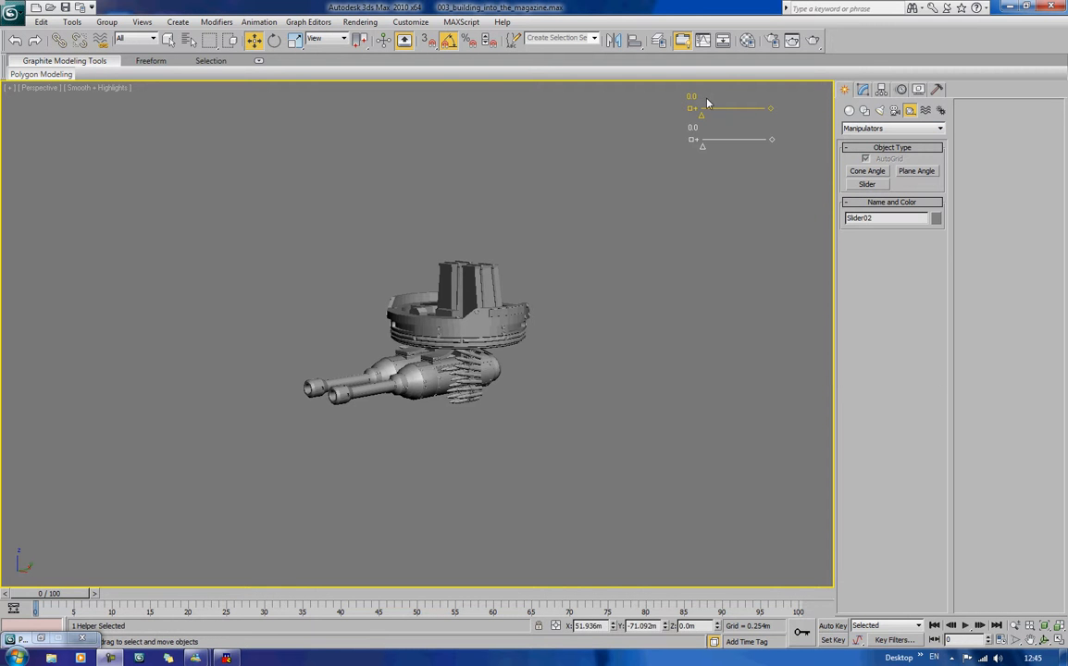
Step: Label the upper slider "Magazine Control"
drag(712, 112, 574, 83)
click(864, 90)
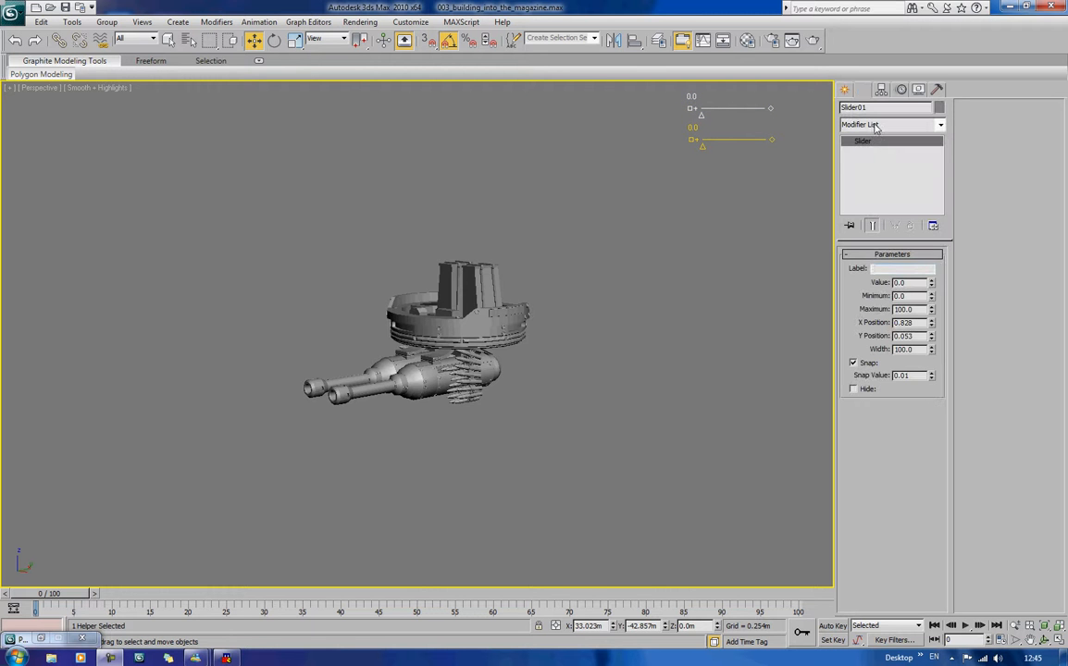
click(911, 269)
text(Magazine Lower)
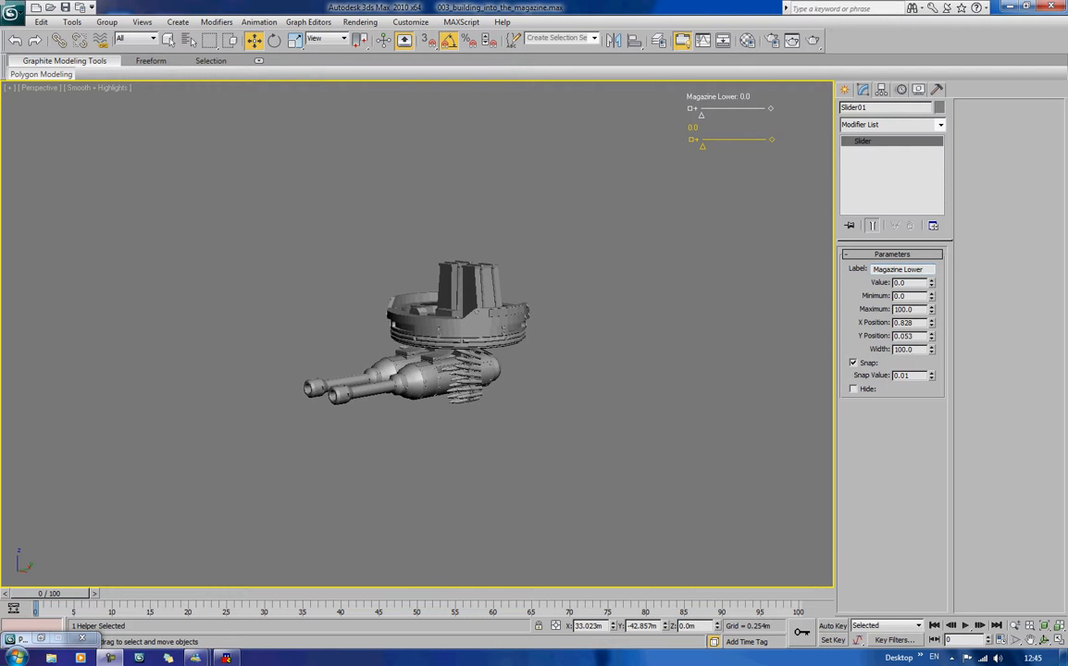
key(BackSpace)
key(BackSpace)
key(BackSpace)
key(BackSpace)
text(Con)
Step: Set up parameter wiring between Ammo_Box's Z Position and the Magazine Control slider's value
alt+middle_drag(657, 258, 483, 319)
scroll(639, 305, up, 2)
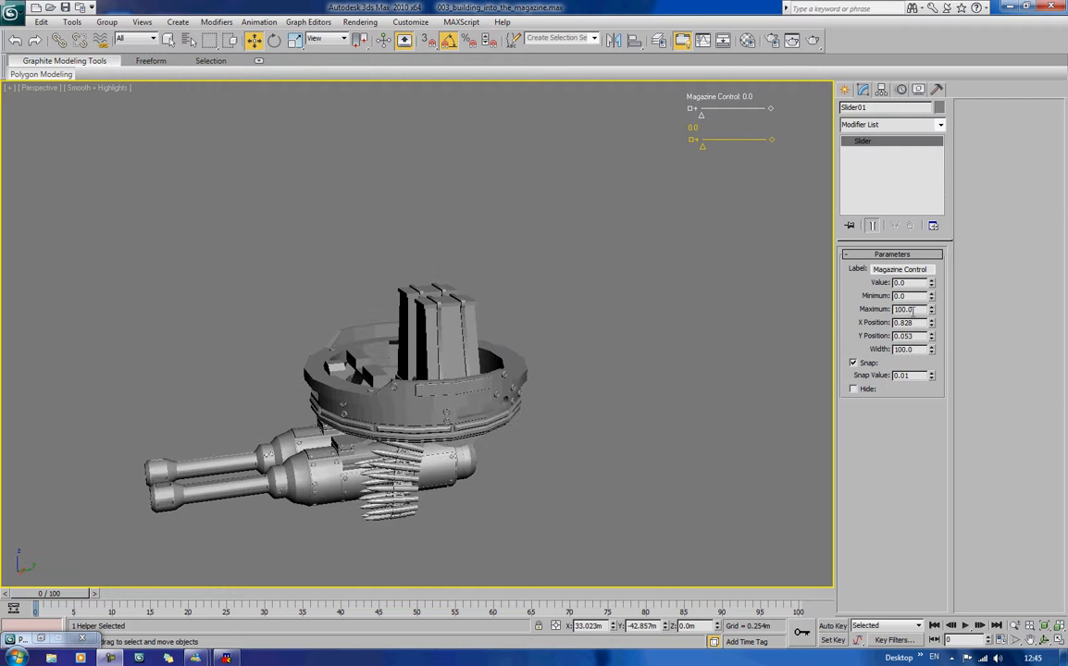
double_click(905, 309)
click(452, 304)
right_click(453, 305)
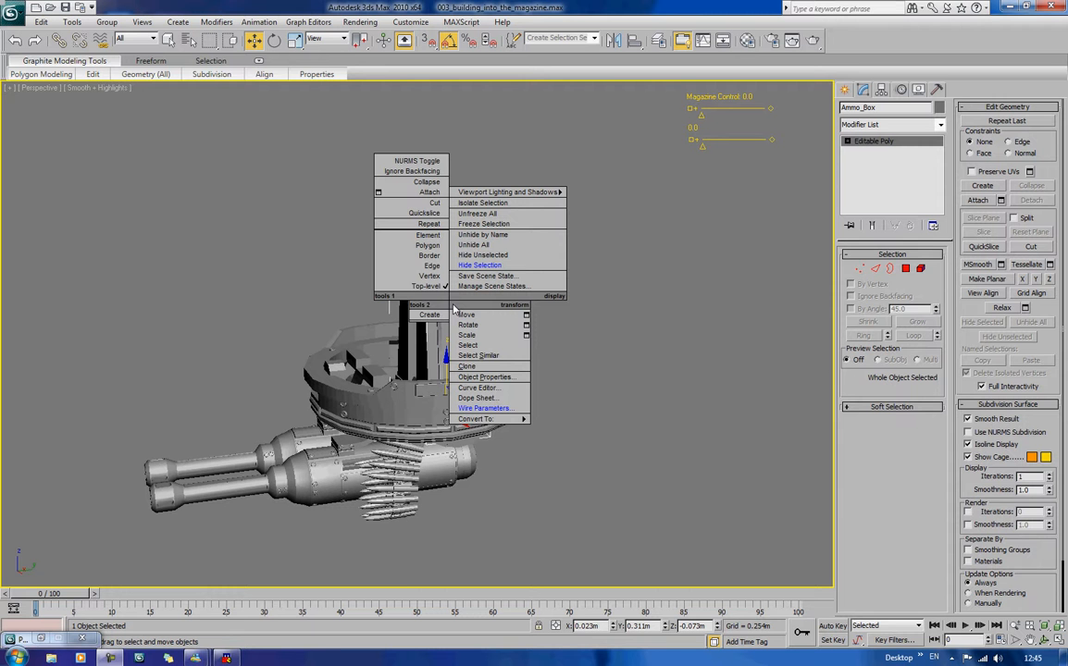
click(482, 407)
mouse_move(448, 418)
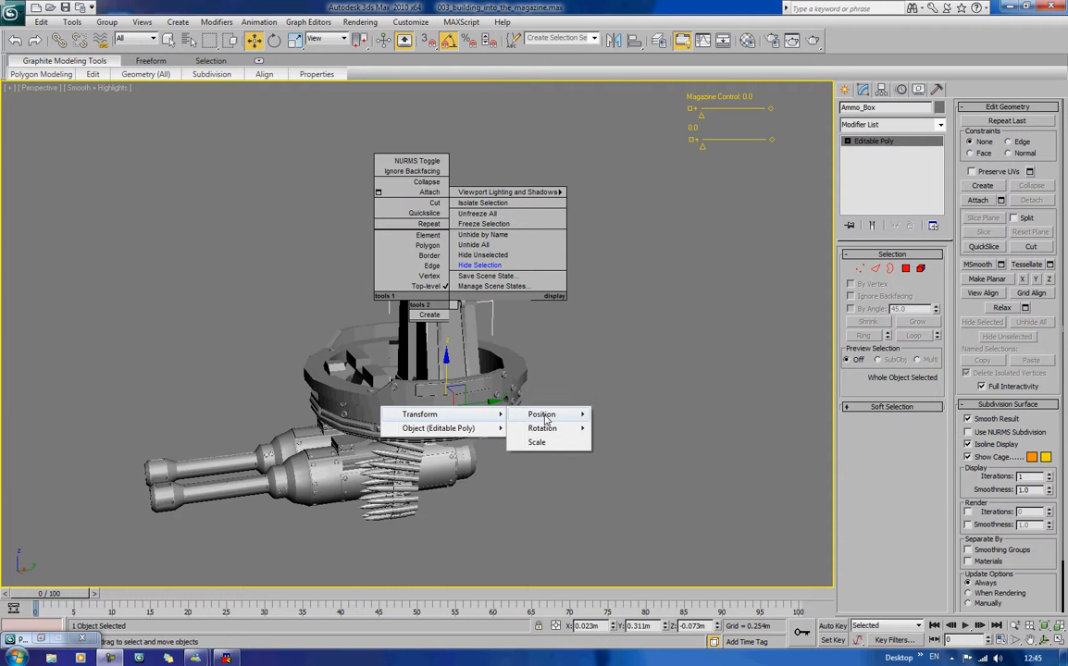
mouse_move(546, 421)
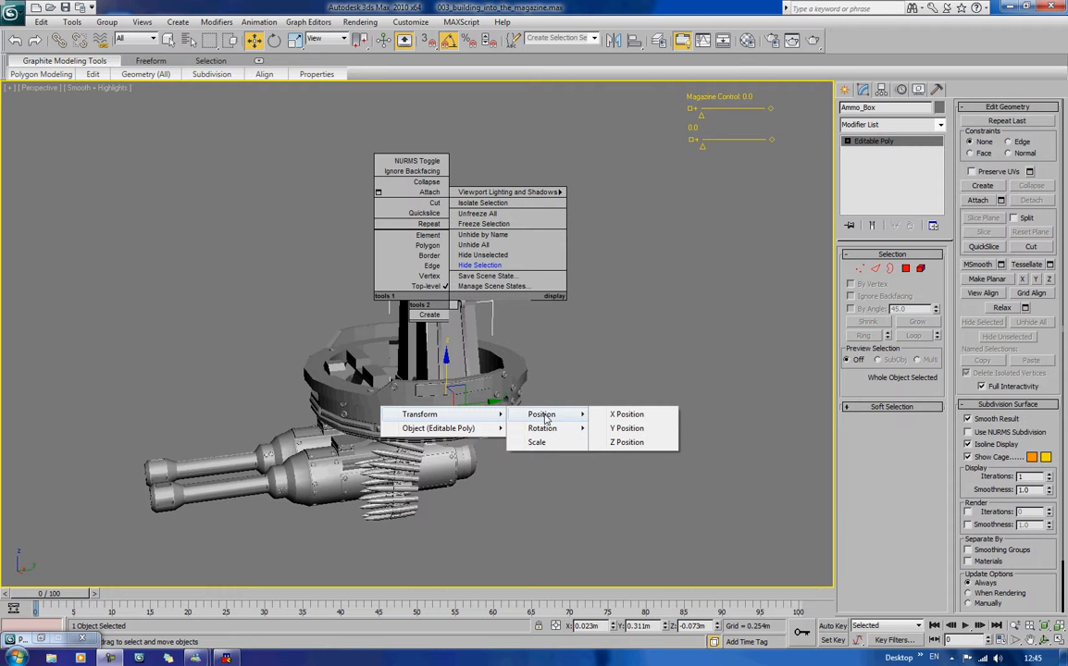
click(626, 442)
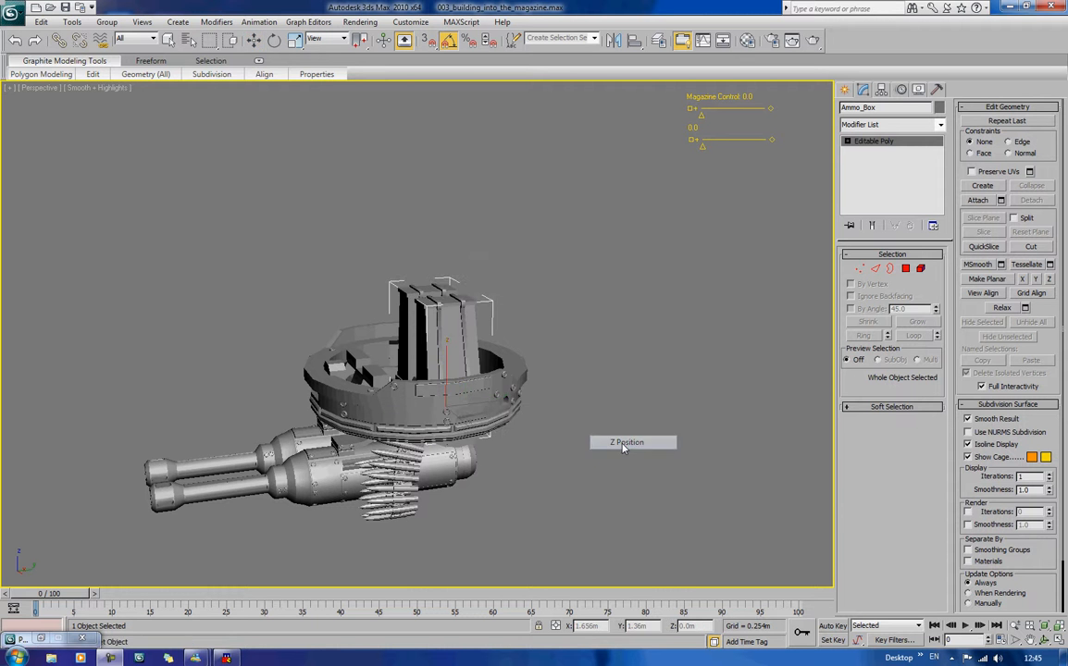
click(699, 109)
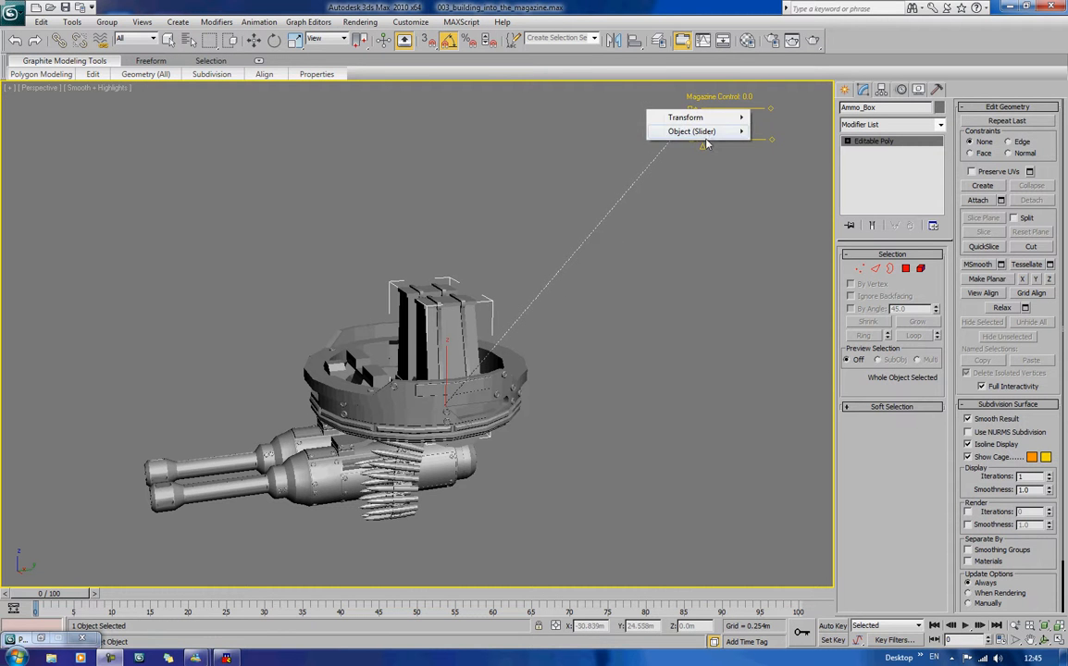
mouse_move(706, 133)
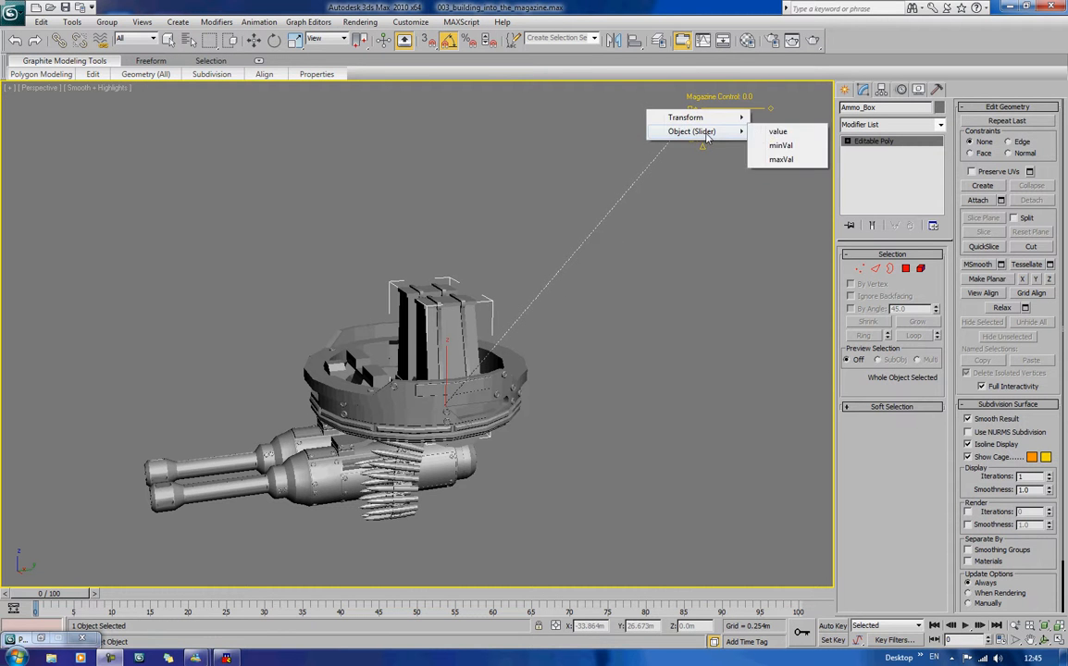
click(777, 134)
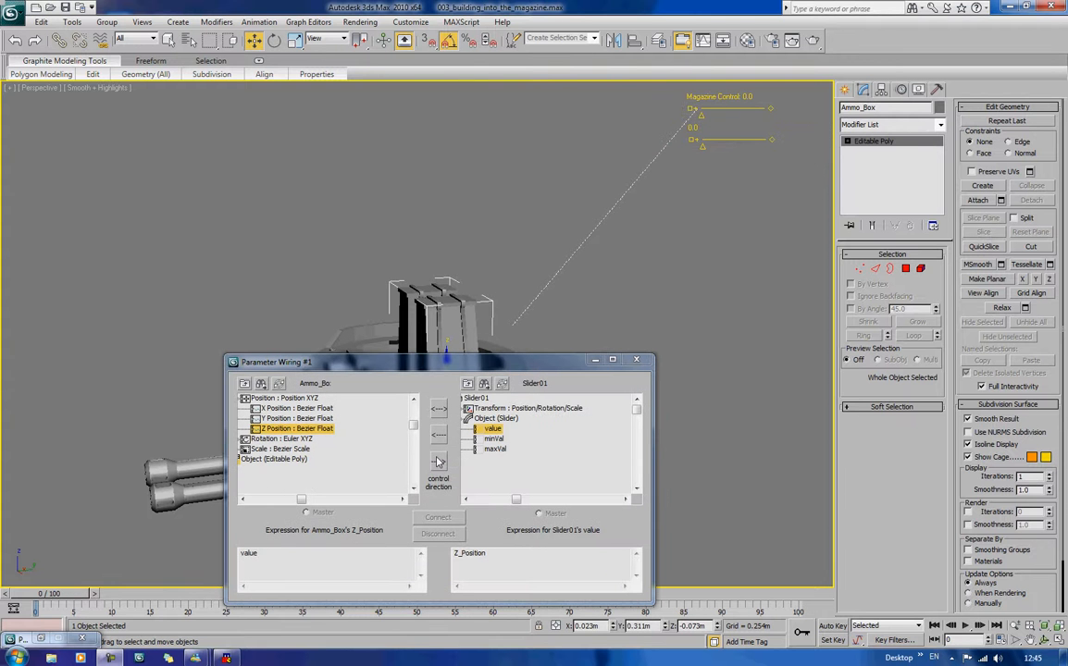
Step: Connect the ammo box's Z Position and the slider value with two-way control and close the wiring dialog
click(438, 412)
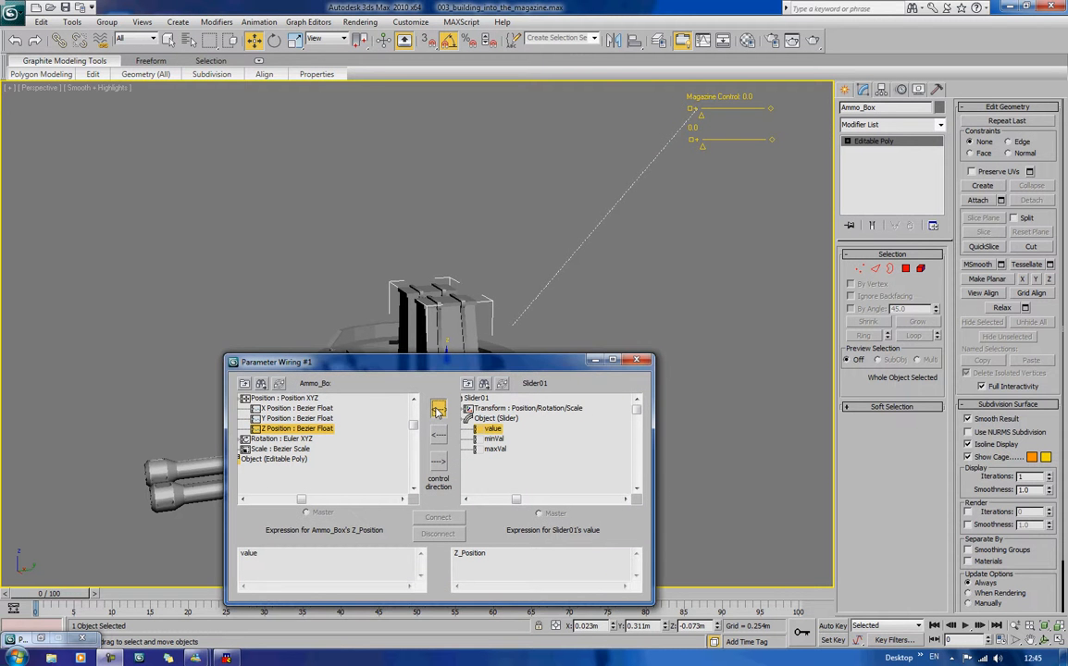
click(438, 519)
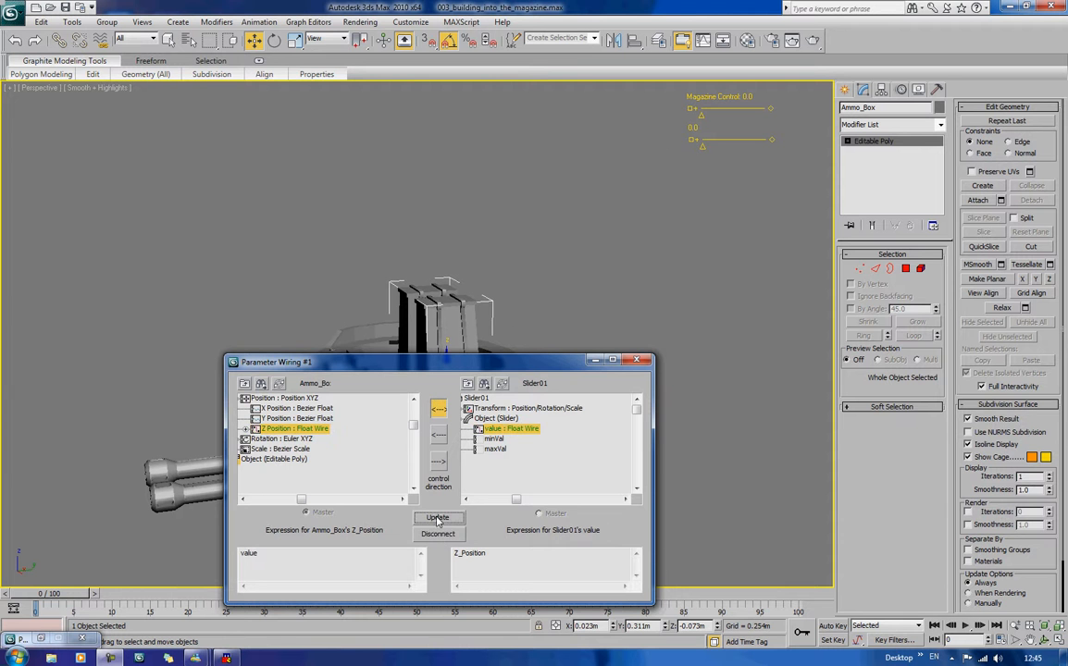
click(634, 361)
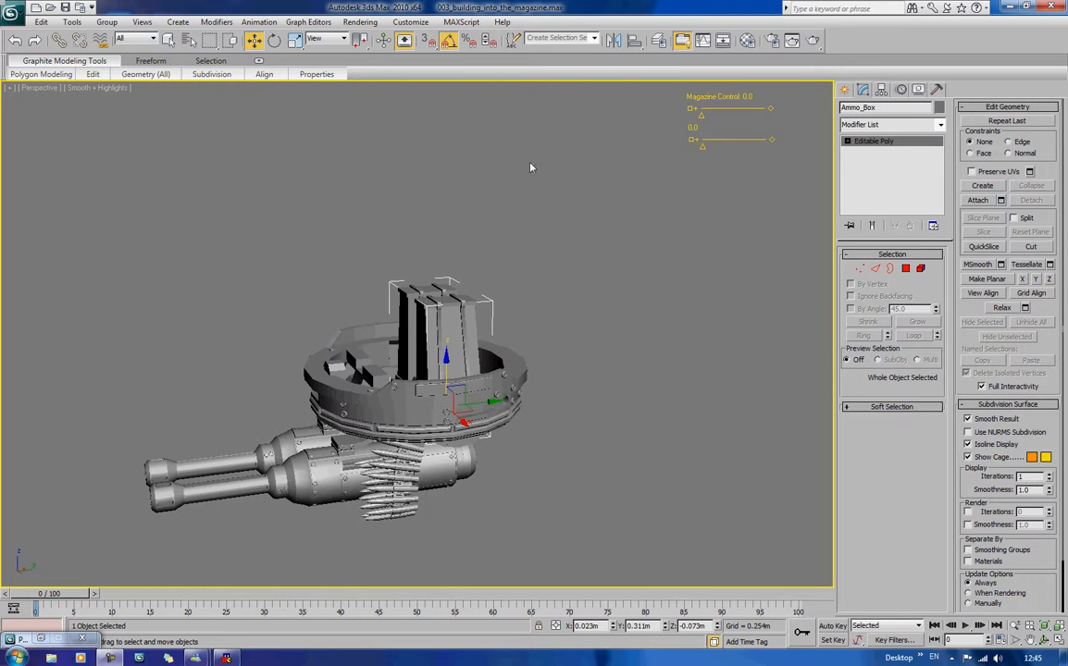
Step: Turn on manipulate mode and move the Magazine Control slider to test the ammo box's vertical motion
click(382, 41)
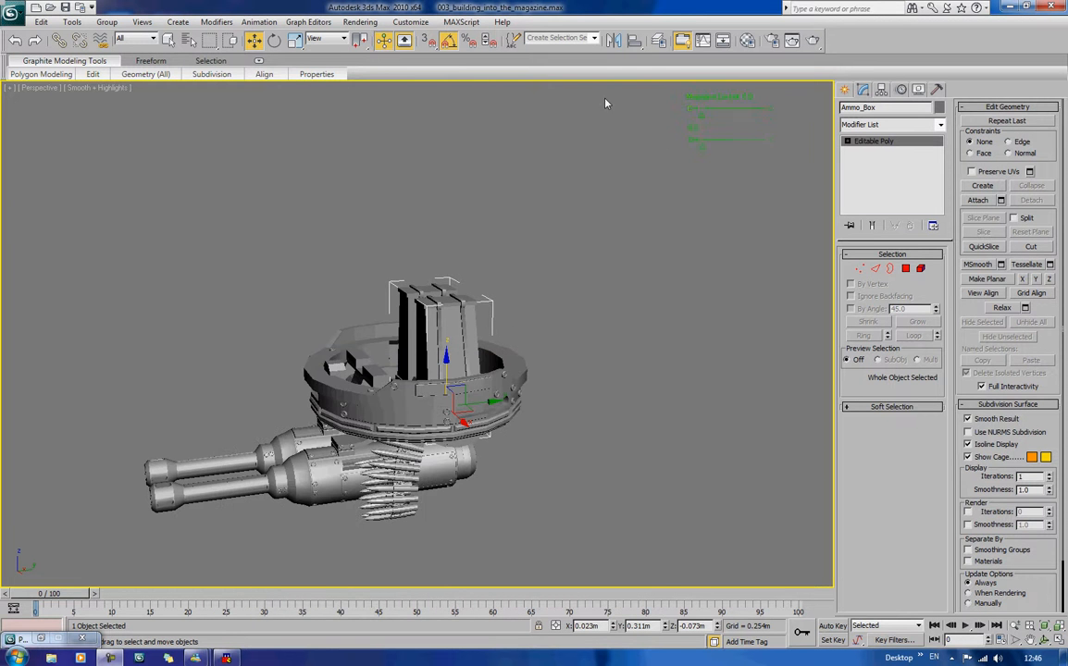
drag(703, 116, 654, 148)
middle_drag(663, 242, 662, 200)
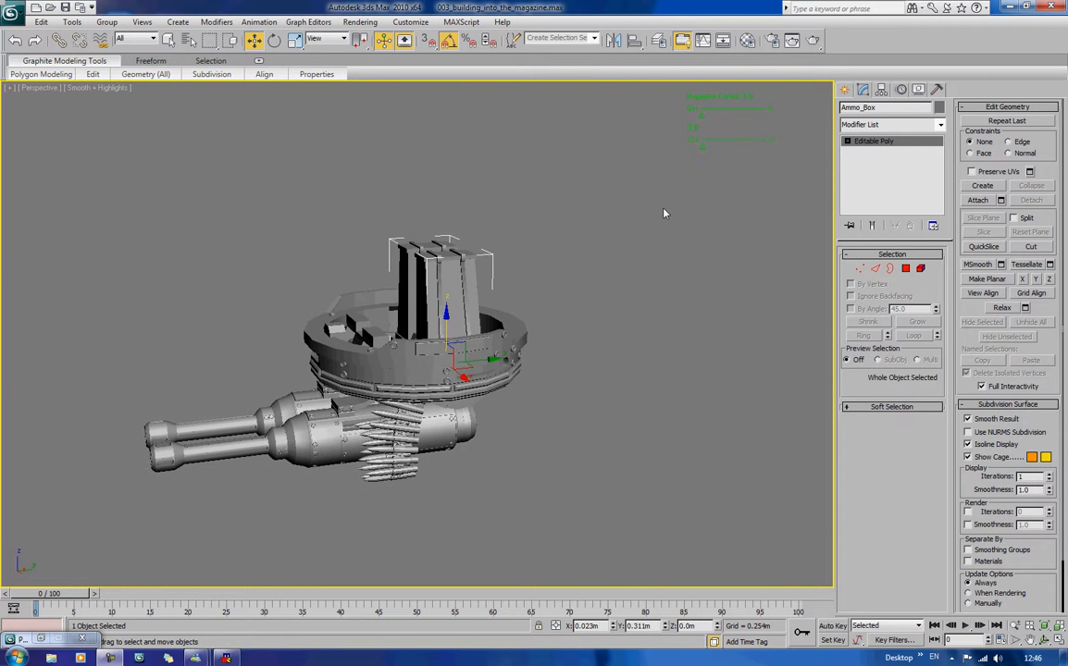
Step: Set up parameter wiring between Lower_Gun_01's Z Rotation and the second slider's value
click(303, 427)
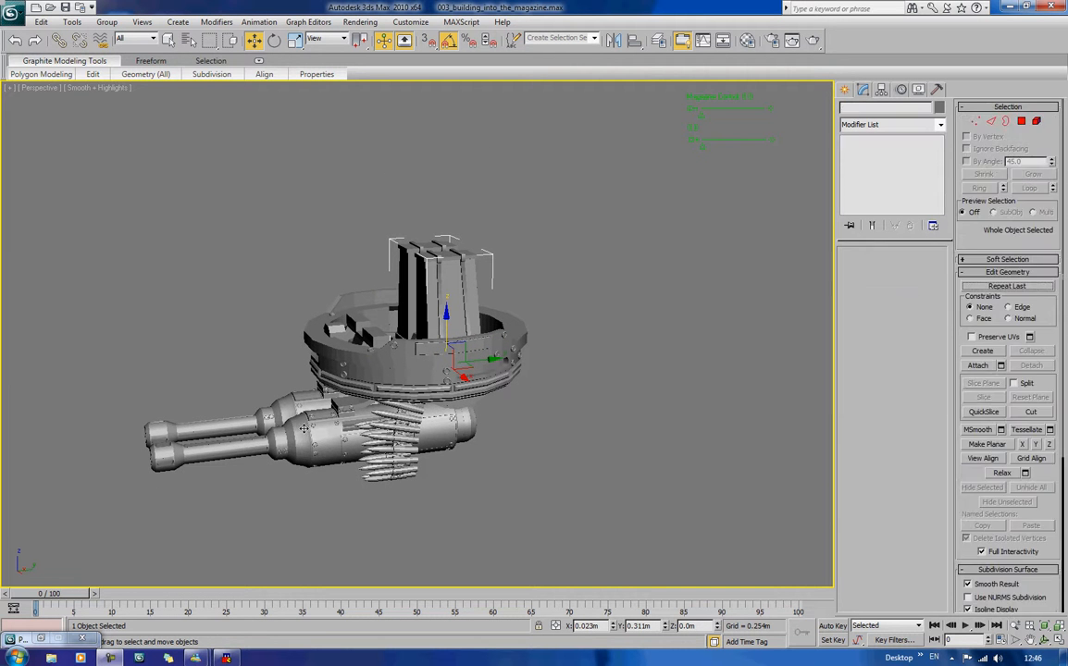
middle_drag(517, 367, 511, 385)
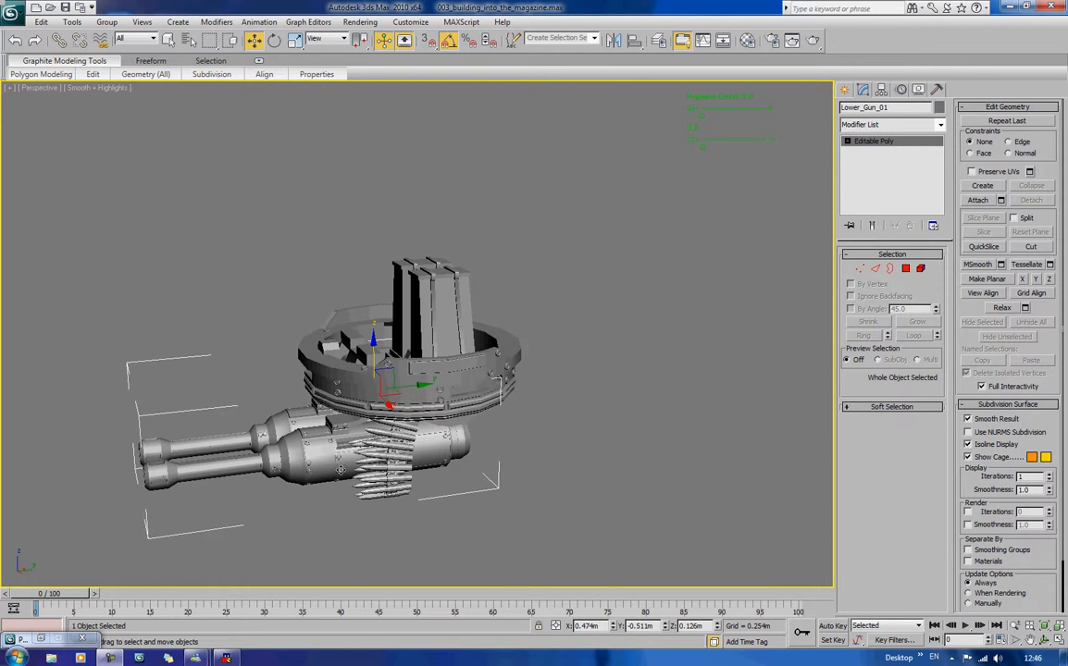
right_click(305, 411)
click(364, 555)
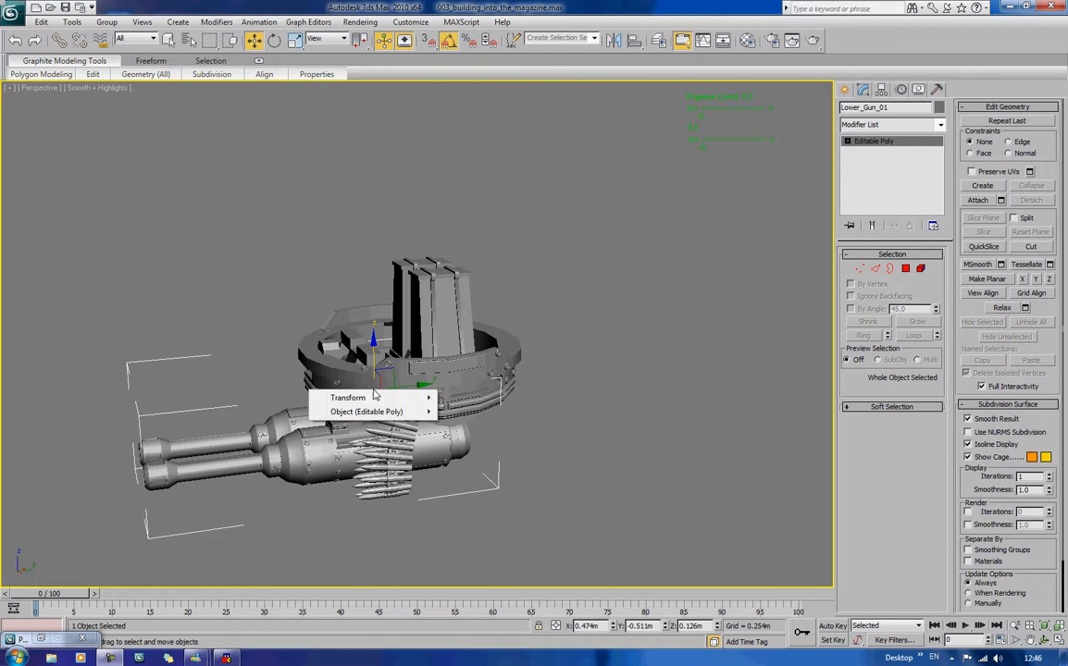
mouse_move(390, 404)
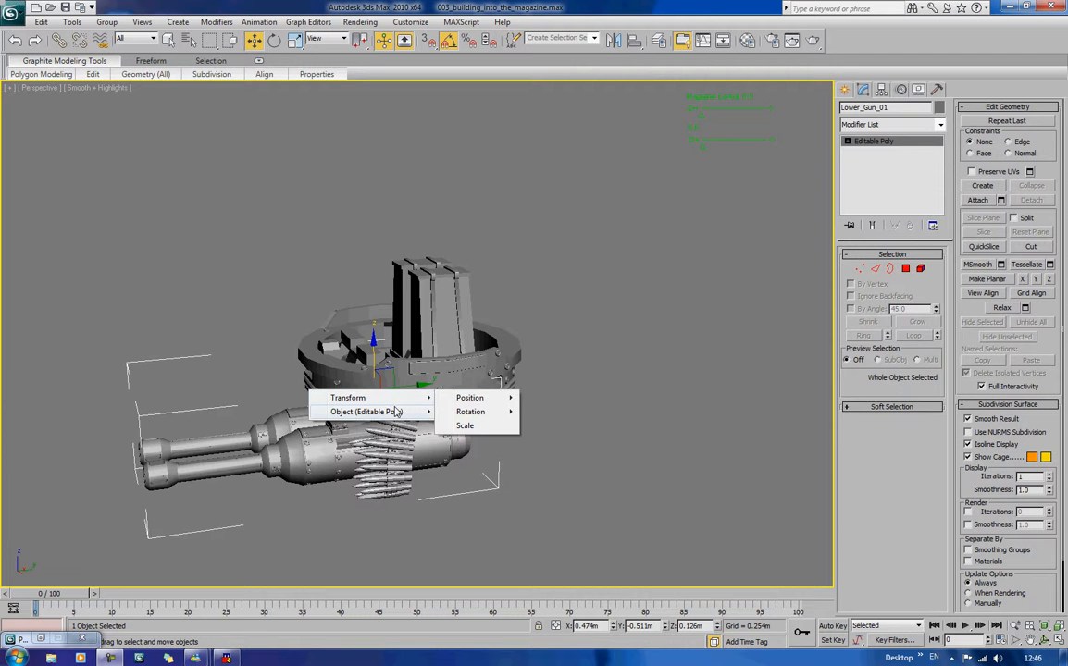
mouse_move(352, 399)
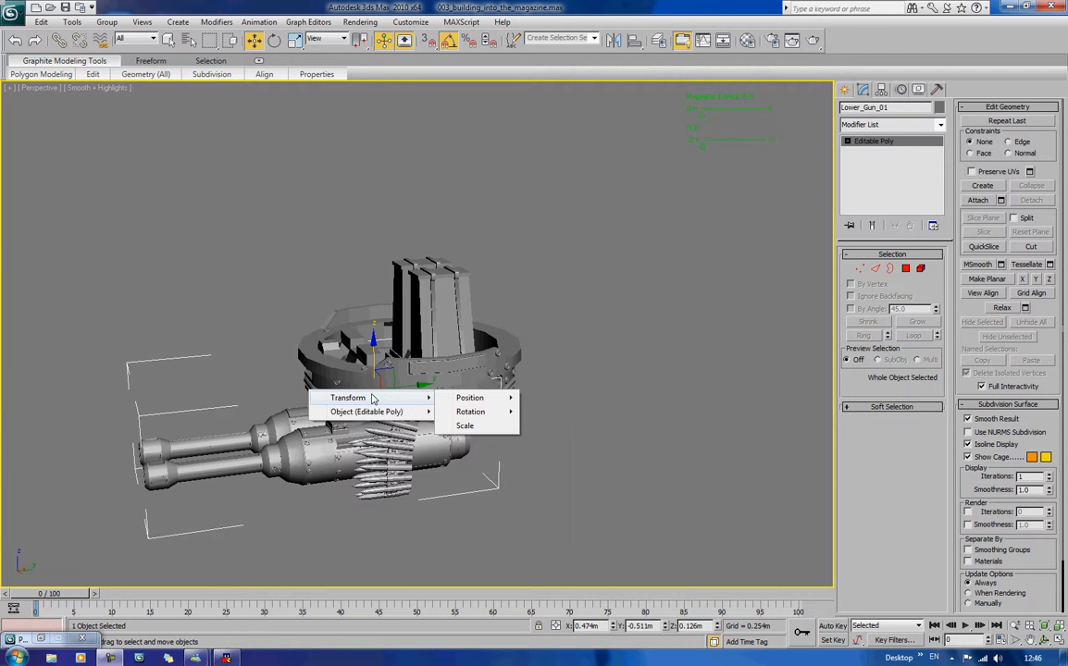
mouse_move(474, 412)
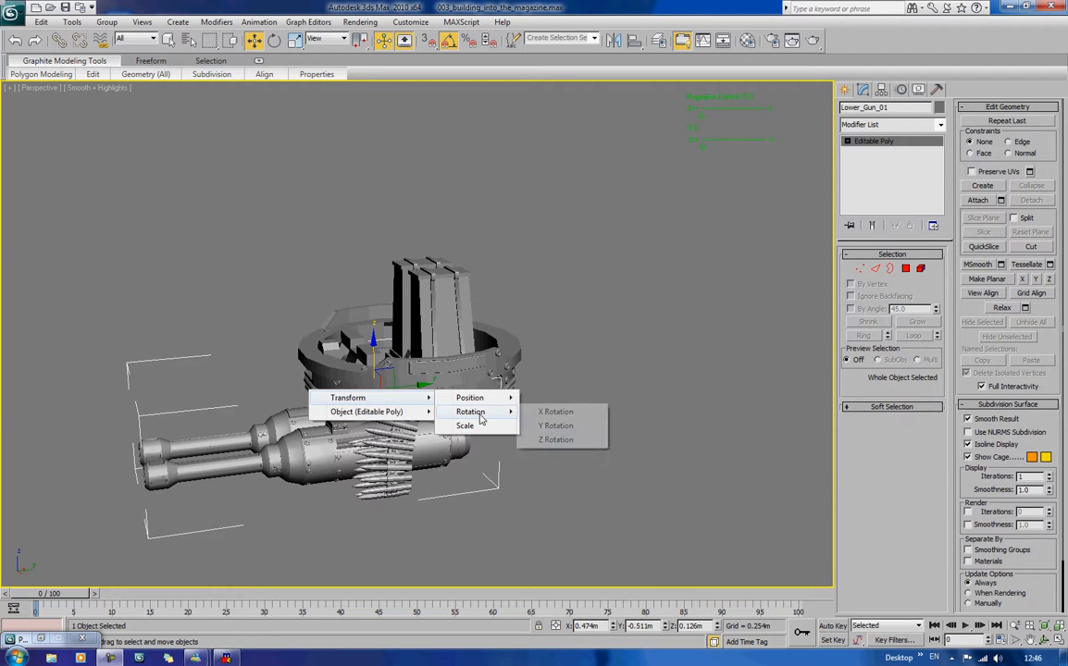
click(567, 441)
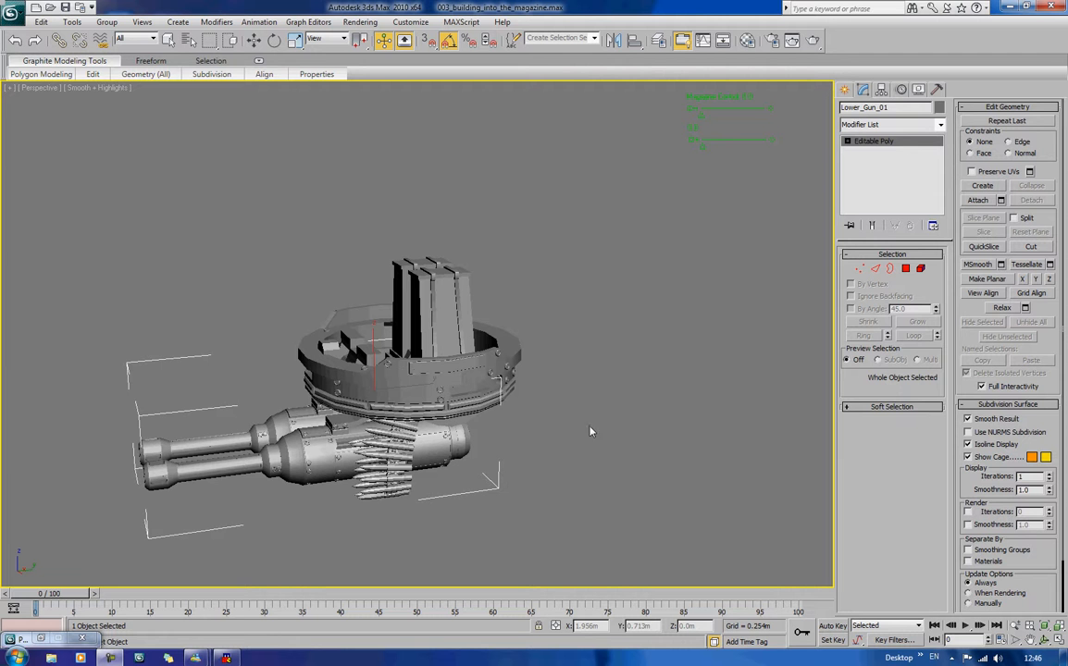
right_click(687, 139)
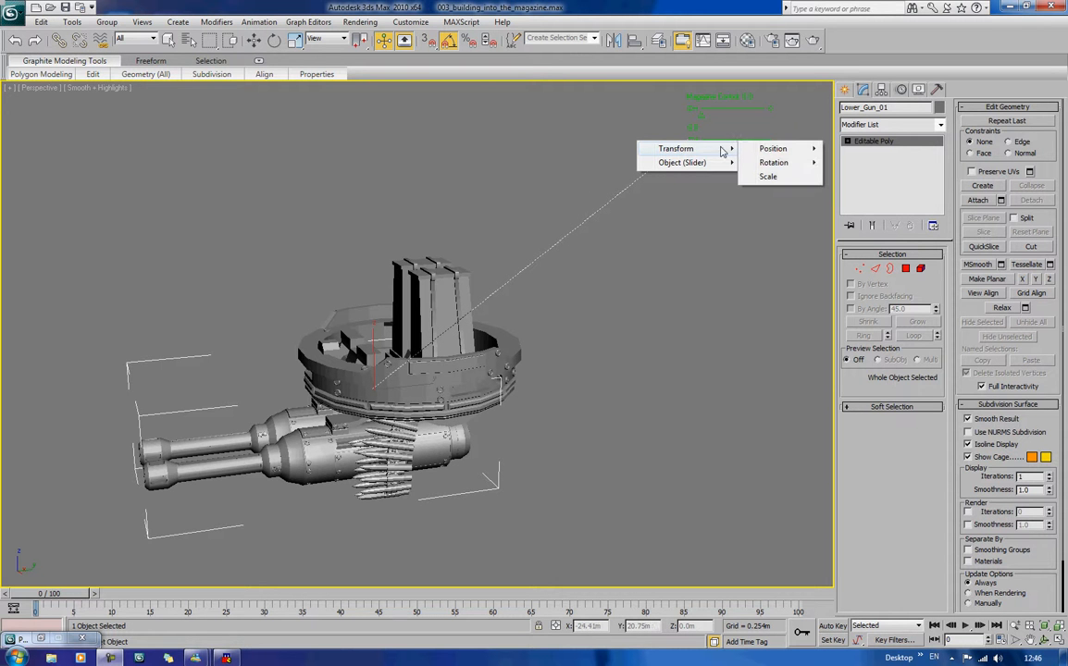
mouse_move(683, 163)
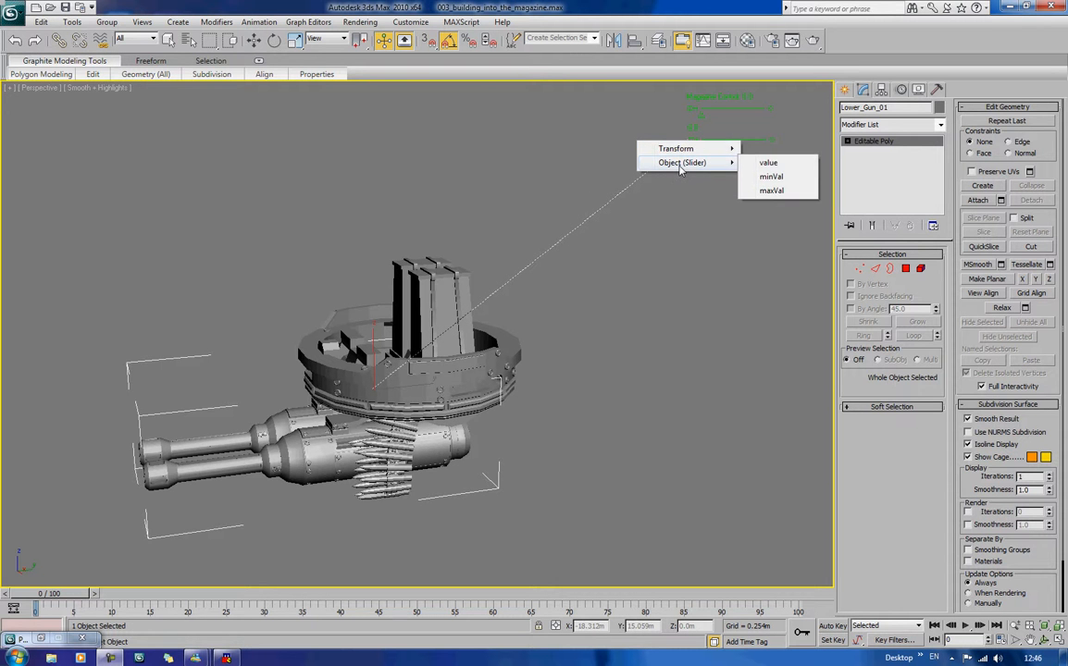
click(773, 163)
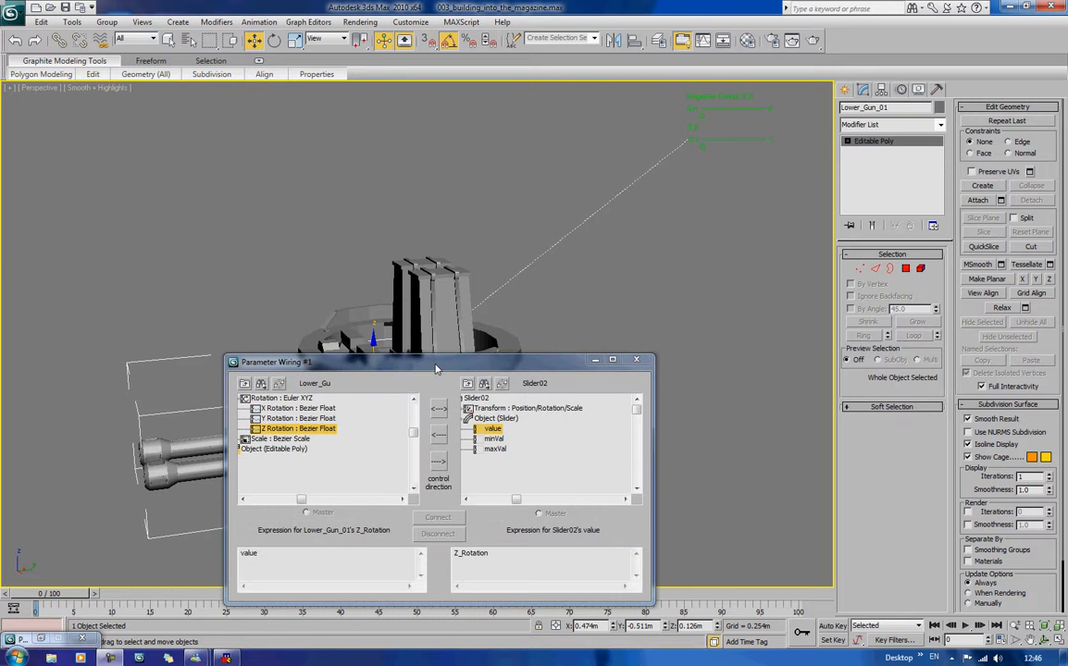
Step: Connect the lower gun's Z Rotation and the second slider's value with two-way control and close the wiring dialog
drag(407, 344, 263, 86)
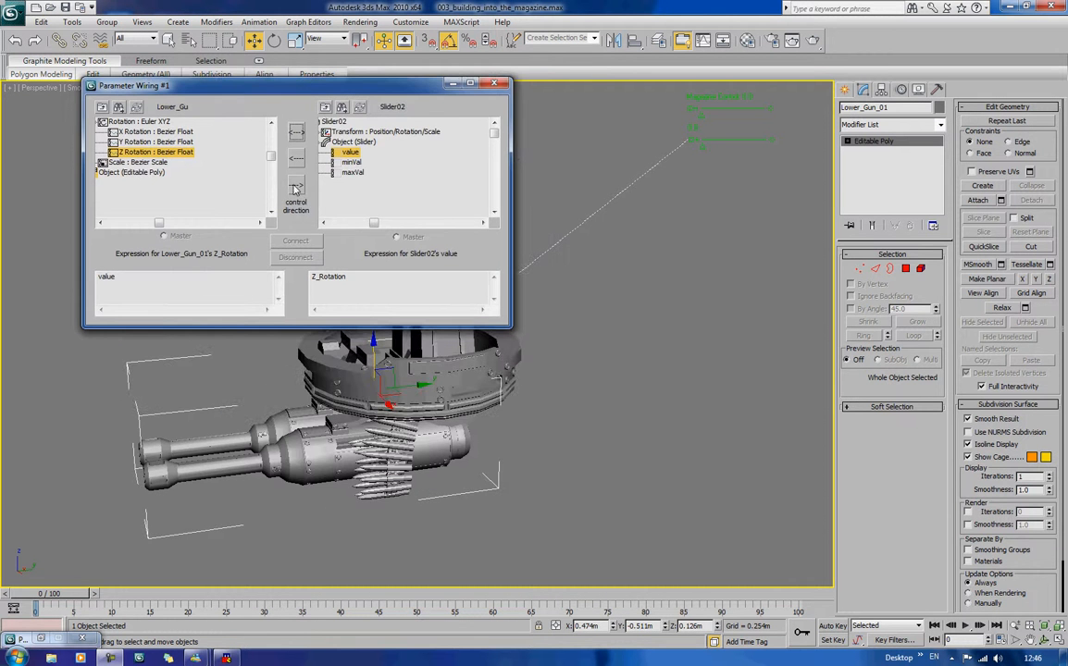
click(295, 134)
click(309, 241)
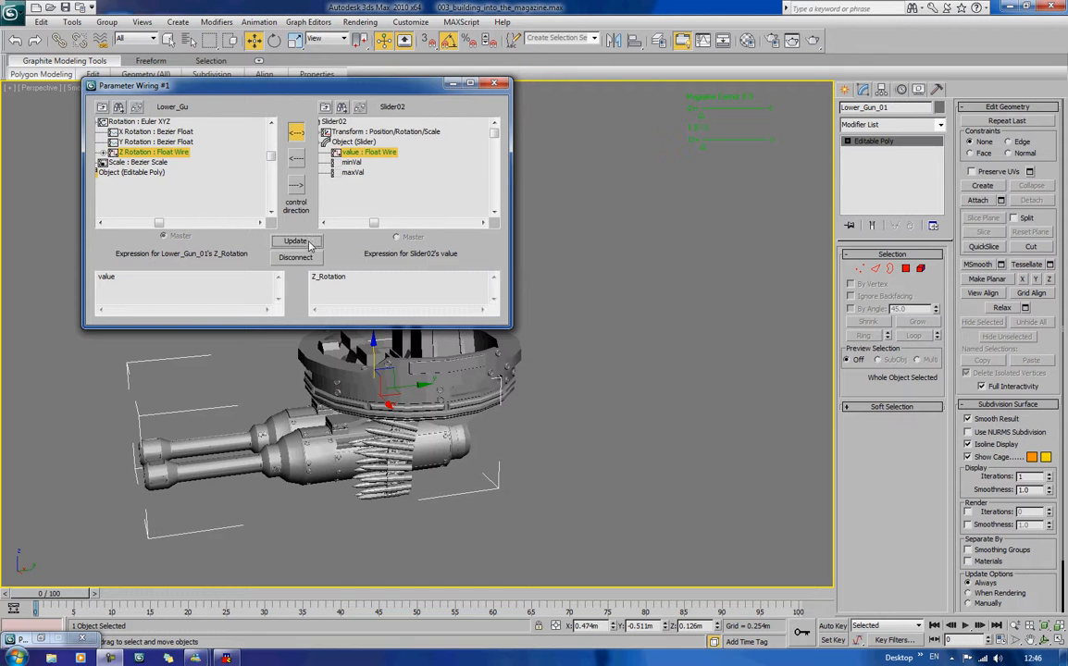
click(493, 84)
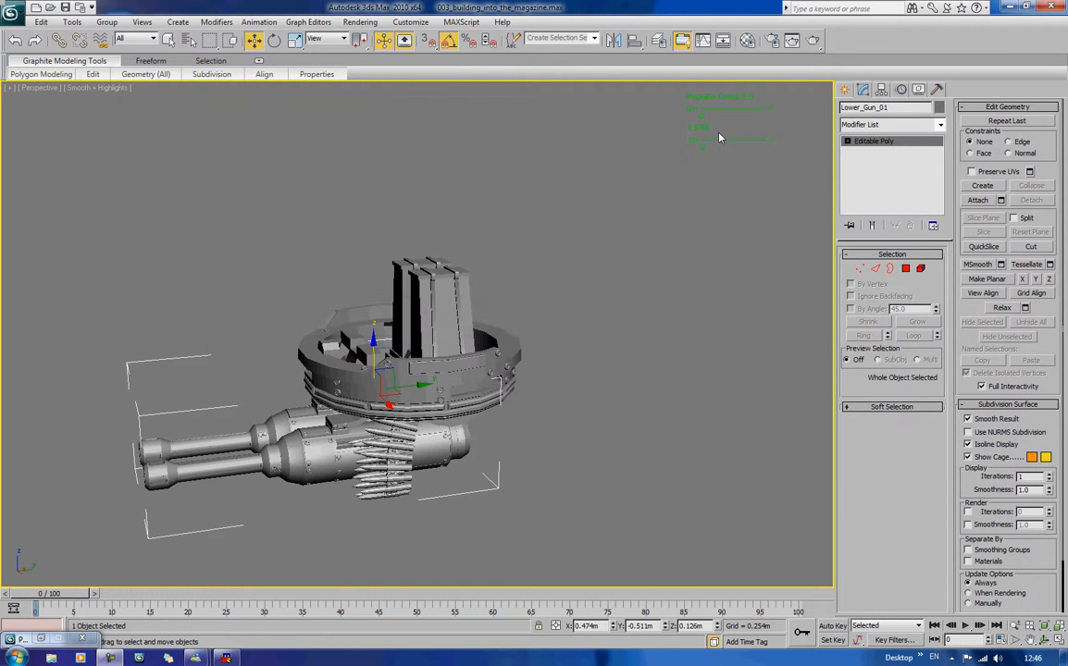
Step: Give the second slider the label Gun Control and rename the slider object as control_gun
click(727, 184)
drag(782, 167, 684, 126)
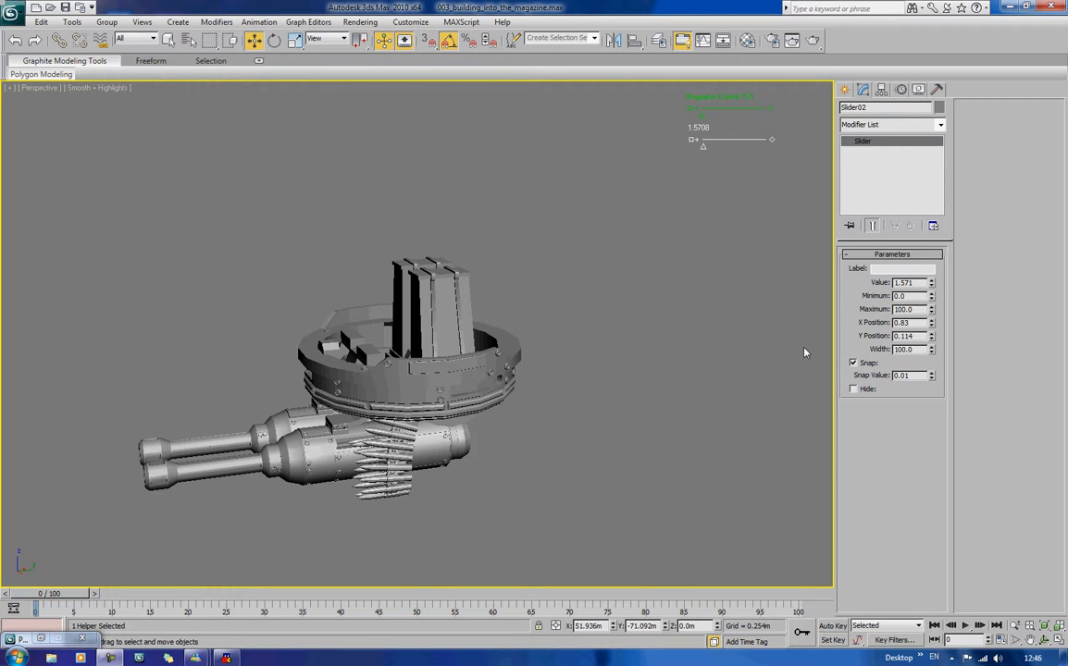
double_click(903, 282)
key(ctrl+c)
click(902, 268)
text(Gun_)
text(Control)
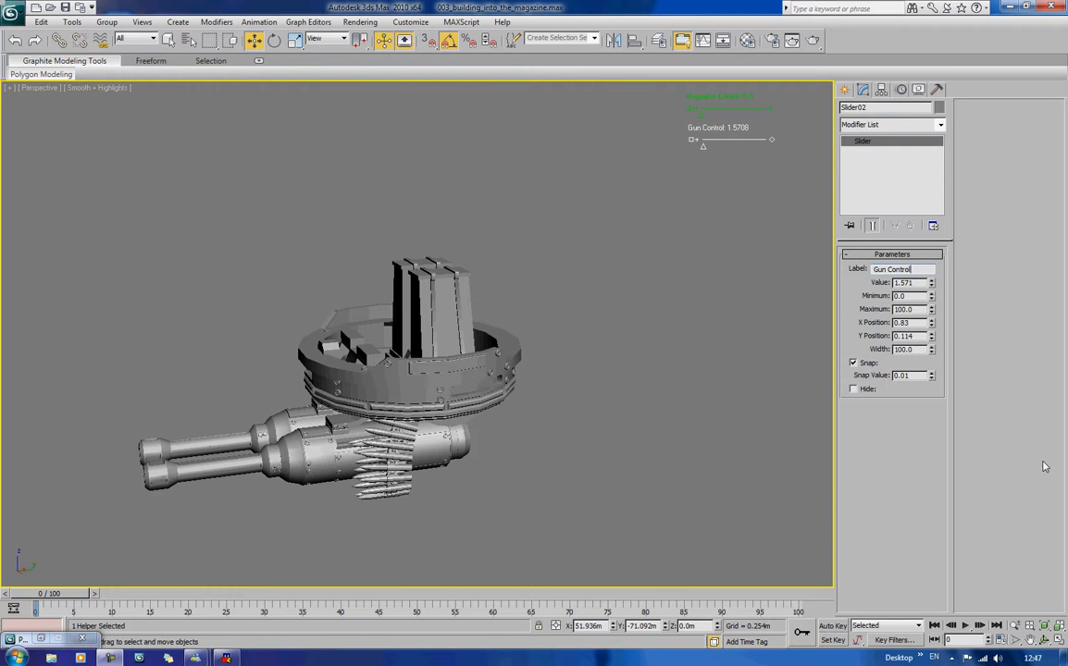
drag(877, 109, 802, 110)
text(control_gun)
Step: Set the Gun Control slider's minimum to 1.571 and its maximum to 3
double_click(911, 282)
double_click(916, 296)
key(ctrl+v)
double_click(924, 309)
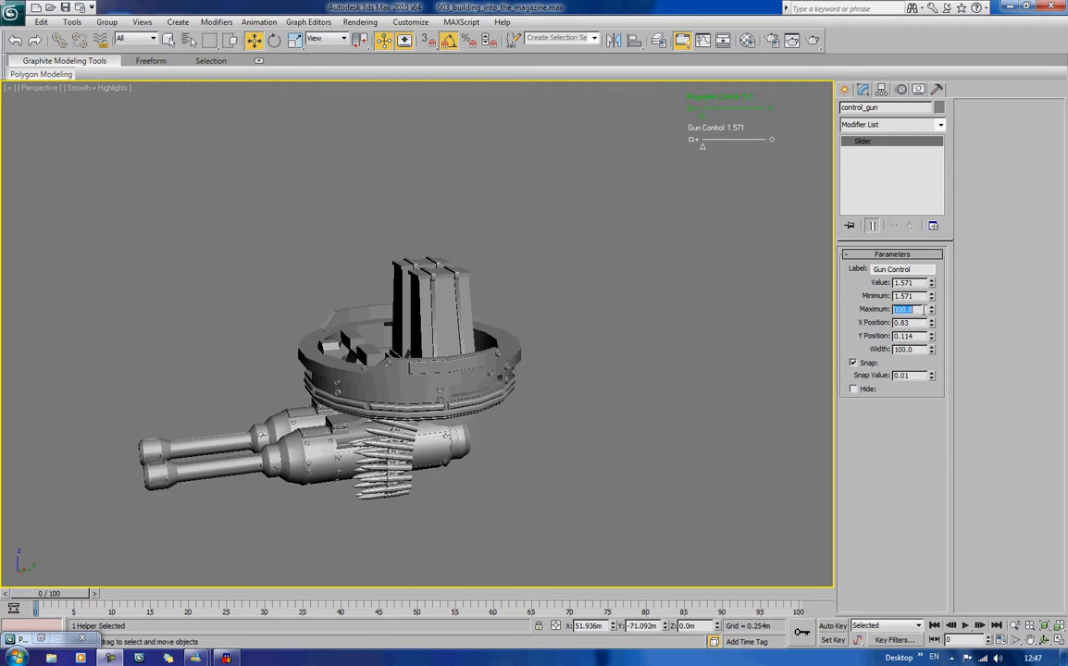
text(3)
click(678, 167)
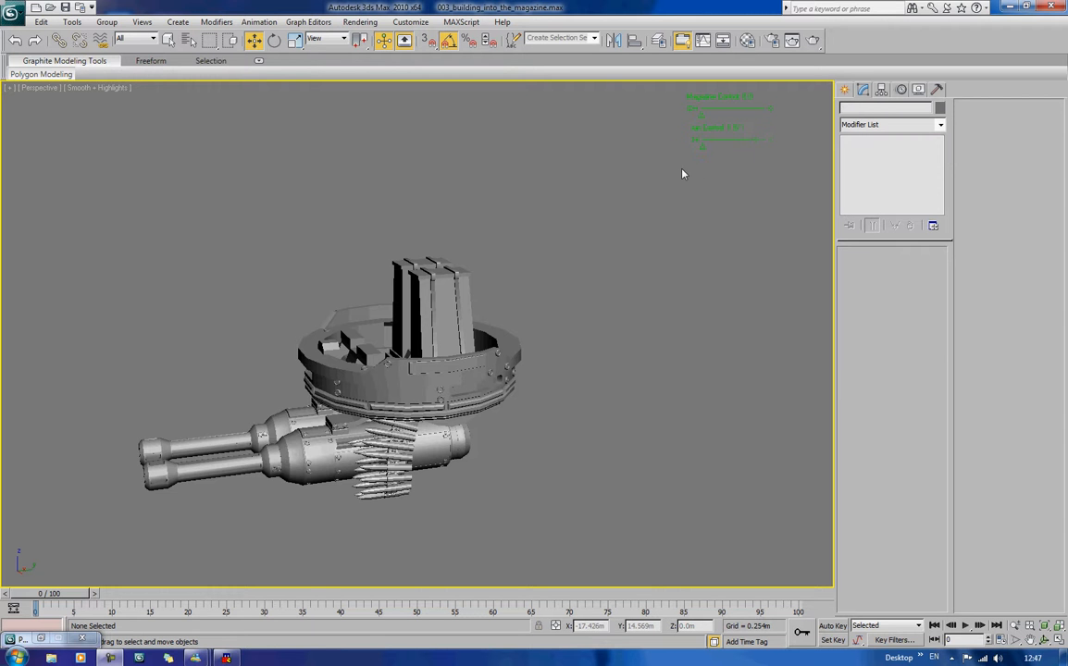
Step: Try the Gun Control slider on the gun and set its range to minimum 0 and maximum 1.53
drag(703, 148, 677, 162)
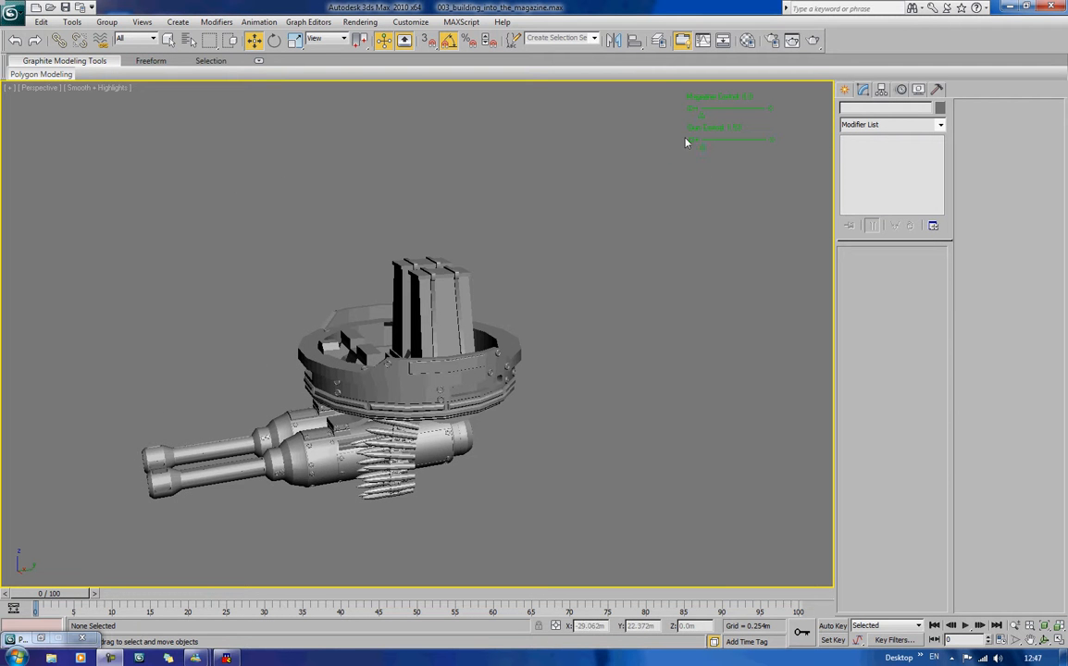
drag(673, 134, 738, 159)
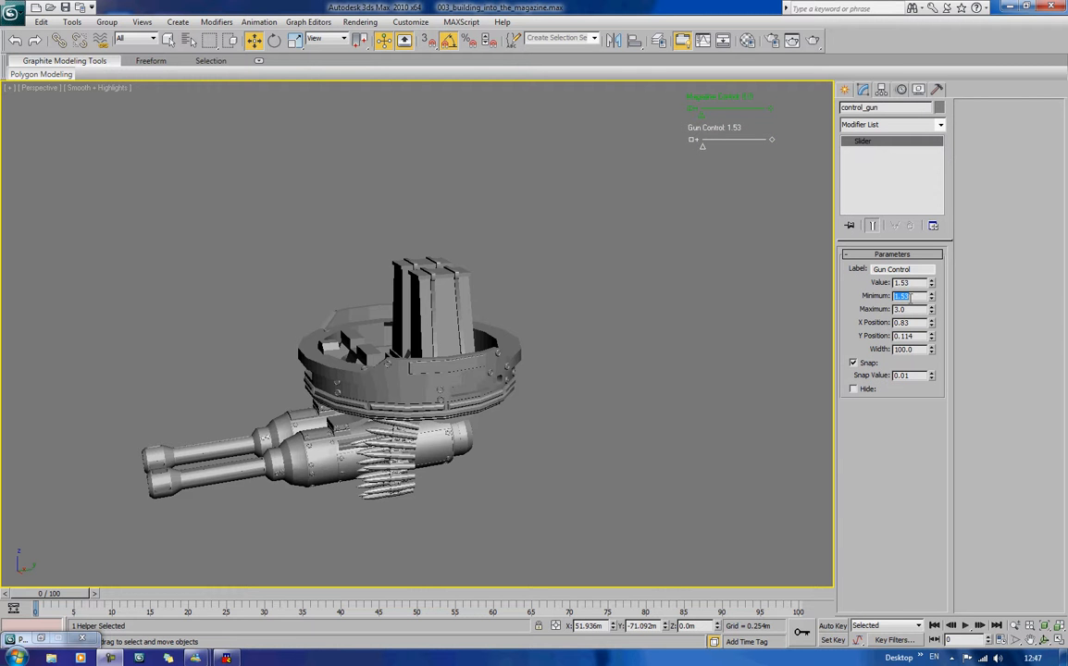
click(913, 309)
click(912, 297)
text(0)
key(Tab)
key(Tab)
key(Tab)
click(763, 295)
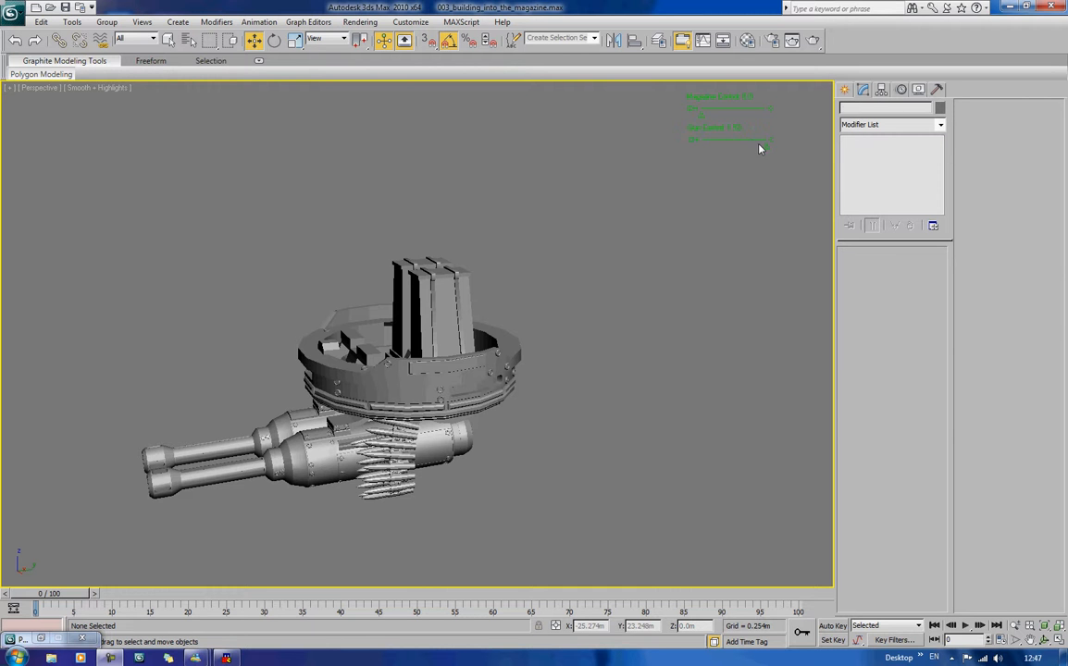
Step: Test both sliders by swinging the guns down with Gun Control and raising the ammo box with Magazine Control
drag(761, 147, 663, 156)
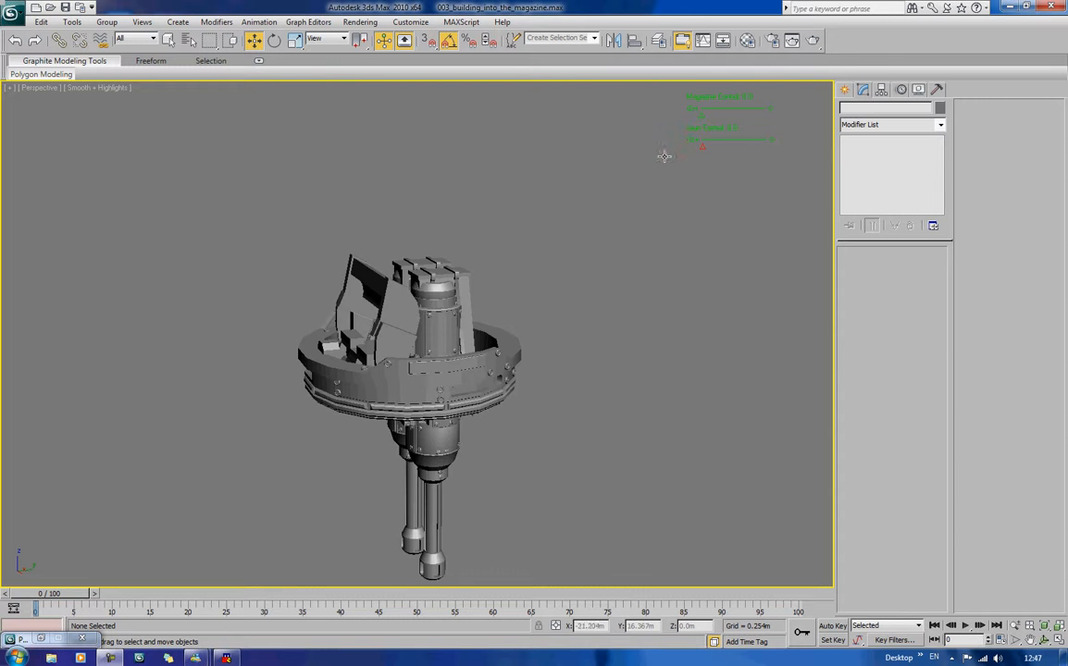
drag(699, 116, 765, 112)
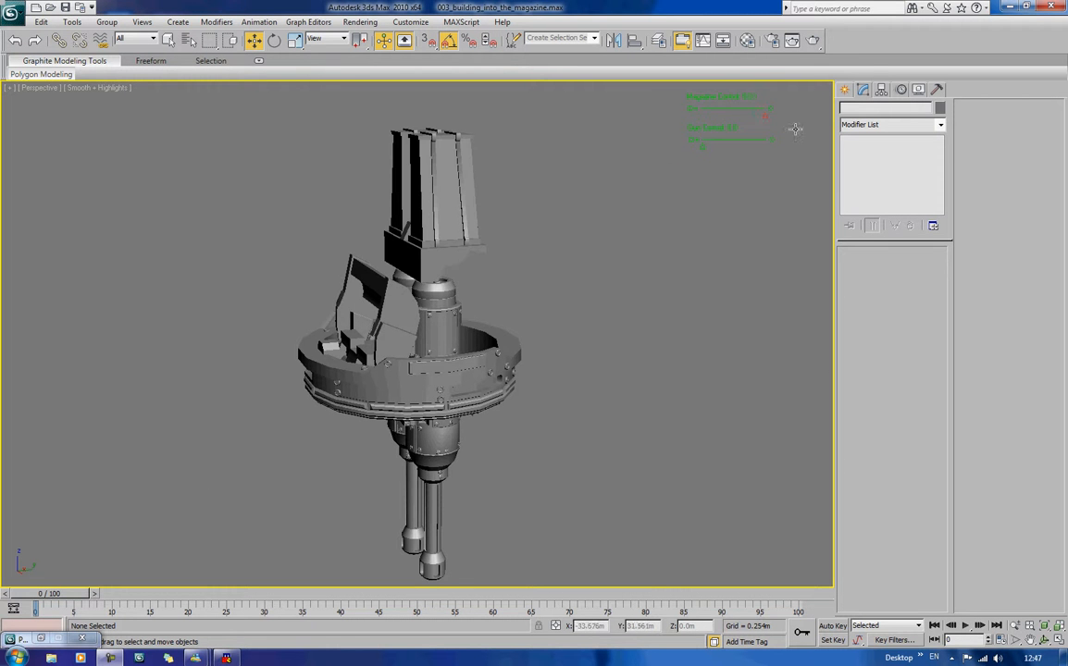
mouse_move(685, 285)
alt+middle_down()
mouse_move(689, 303)
mouse_move(763, 290)
mouse_move(646, 286)
mouse_move(689, 295)
mouse_move(689, 278)
alt+middle_up()
Step: Unhide all hidden objects of the turret
right_click(689, 275)
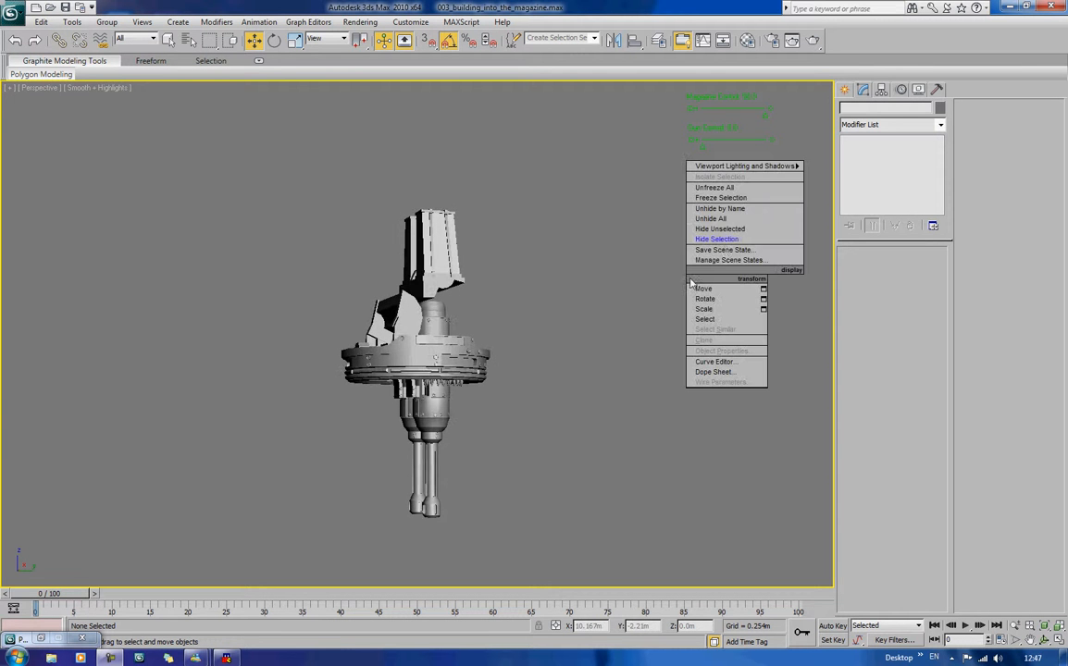
click(730, 223)
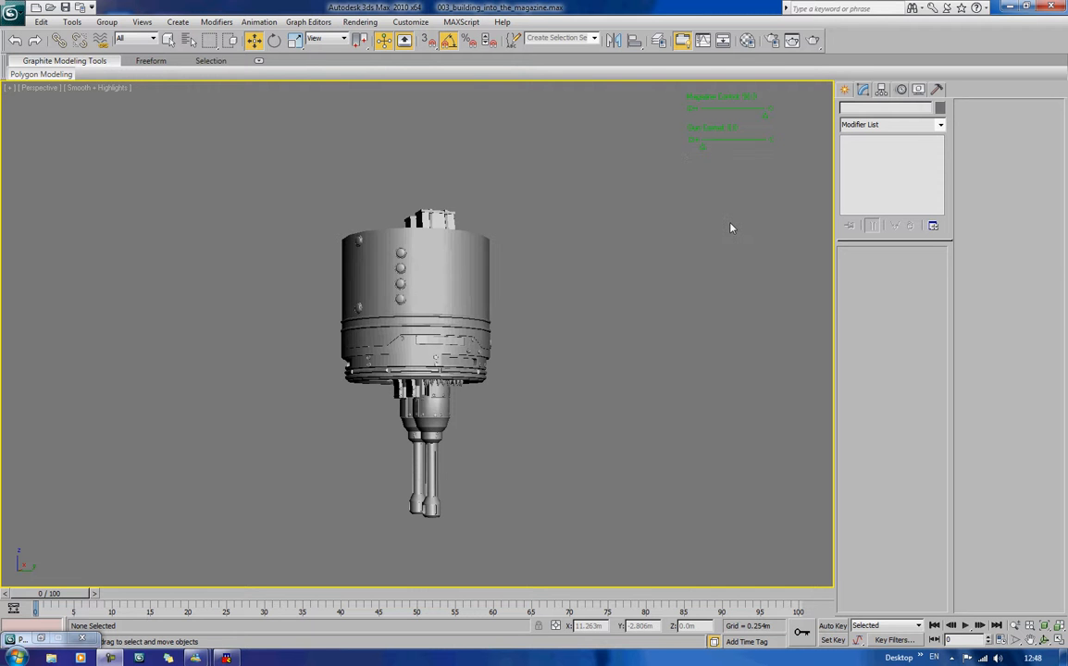
alt+middle_drag(731, 228, 753, 240)
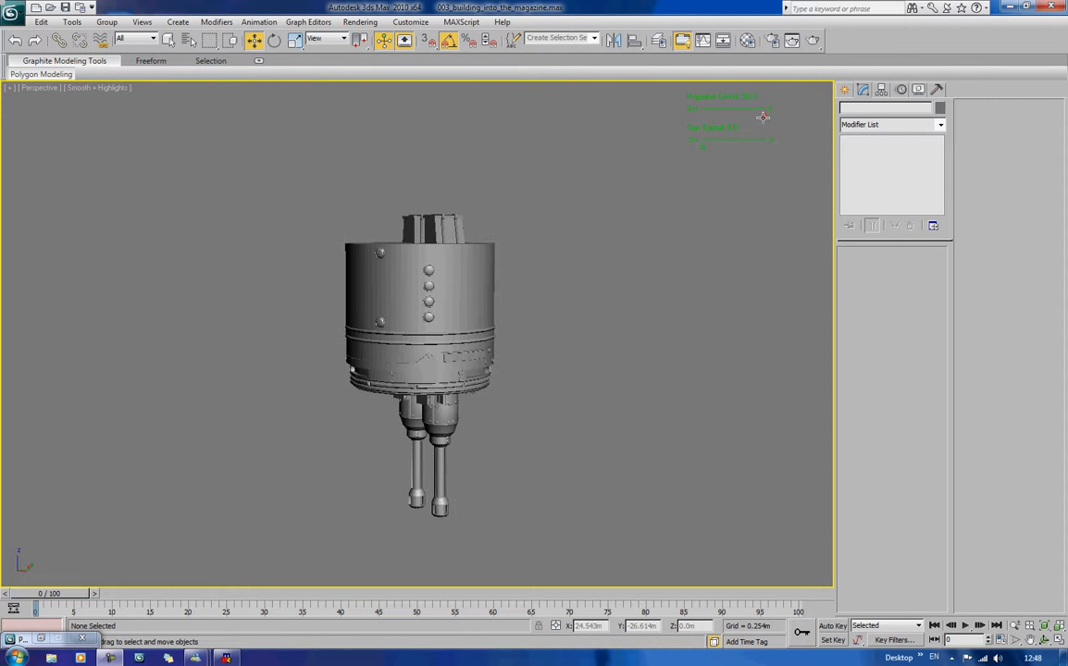
Step: Lower the ammo box with the Magazine Control slider until it fits inside the turret's top mount, checking in wireframe display
drag(739, 110, 744, 117)
scroll(744, 118, up, 3)
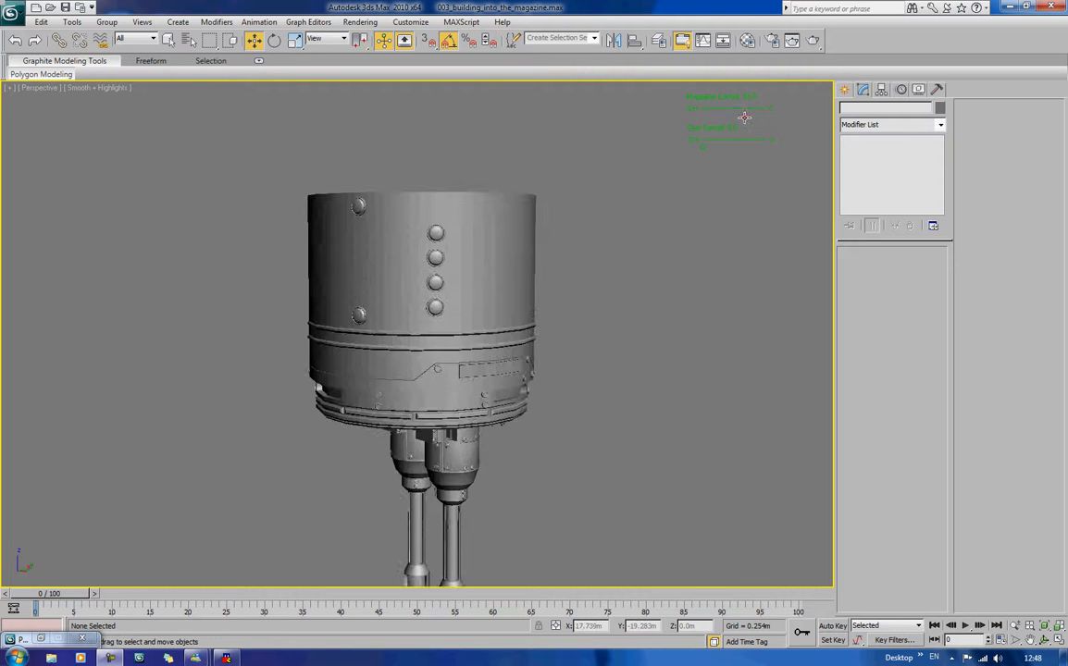
scroll(766, 240, down, 3)
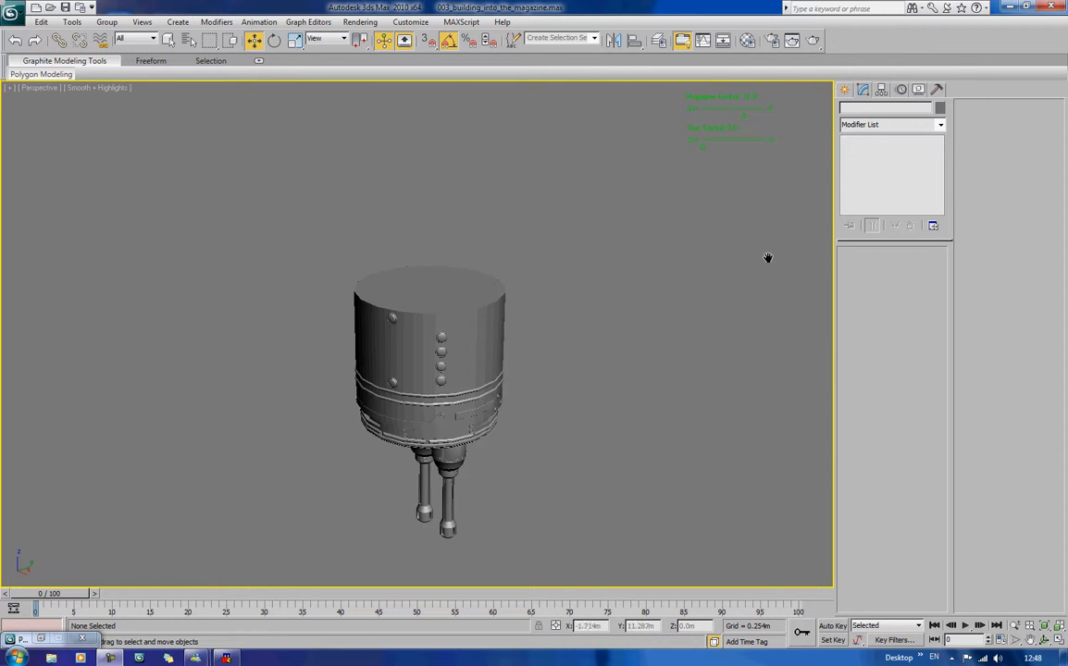
key(F3)
alt+middle_drag(767, 259, 740, 237)
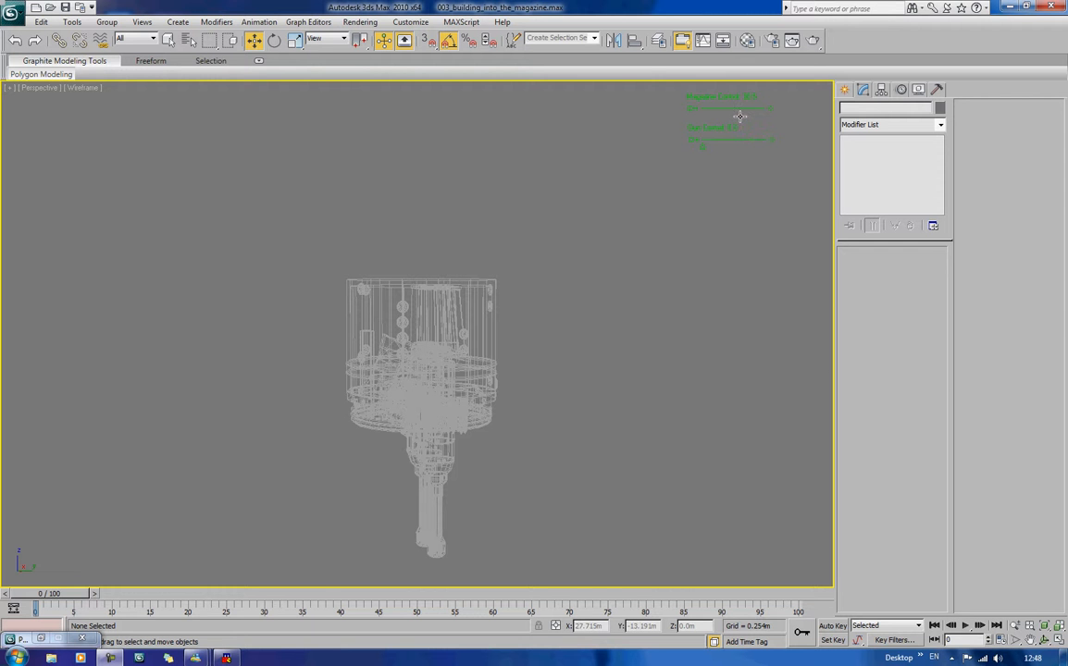
alt+middle_drag(770, 279, 752, 255)
Step: Set the Magazine Control slider's maximum to 30 and restore shaded display
click(708, 100)
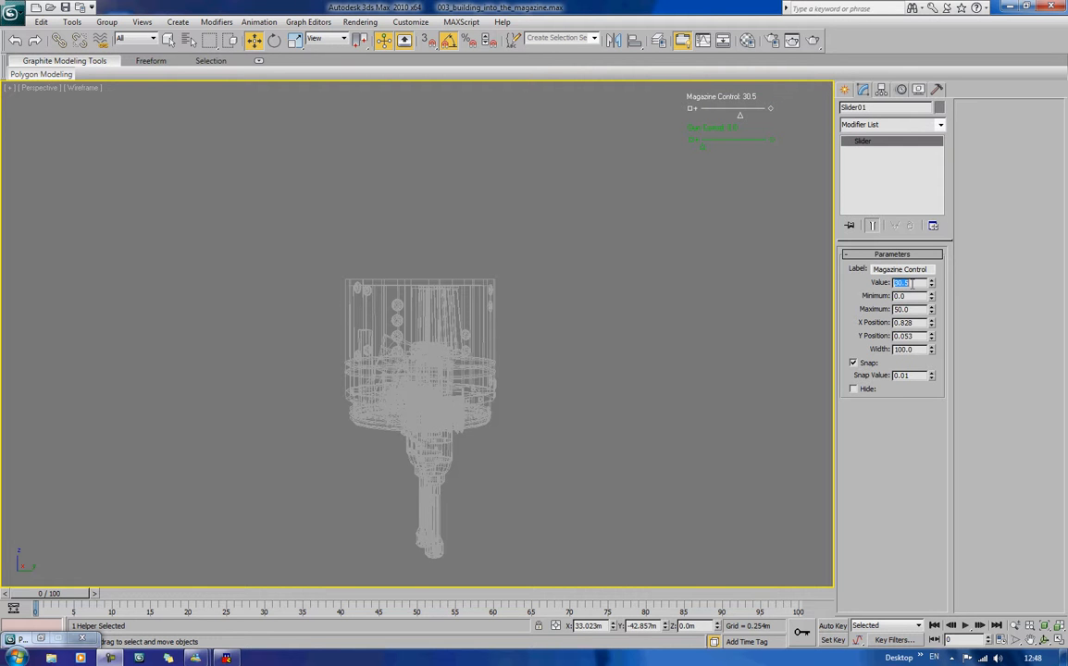
key(Tab)
key(Tab)
click(639, 283)
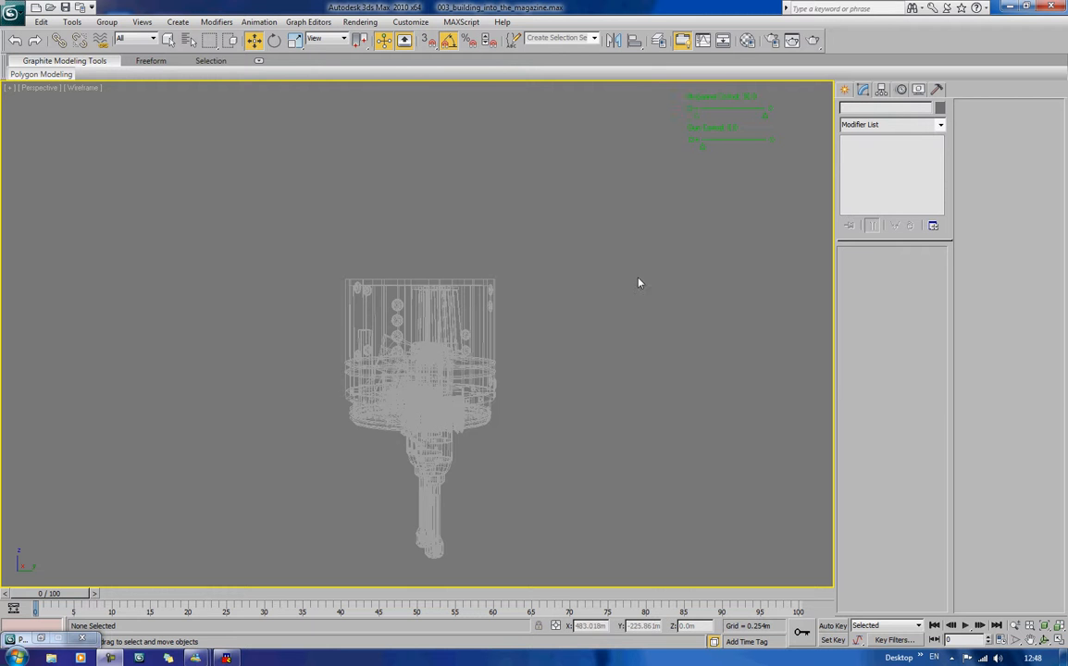
key(F3)
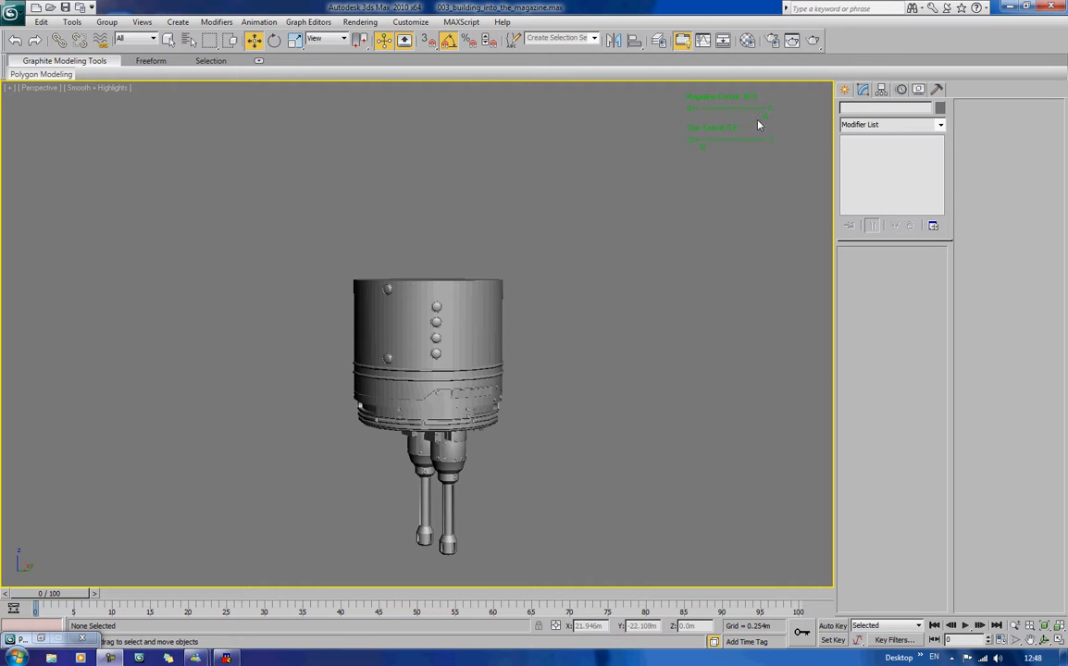
Step: Test the Magazine Control and Gun Control sliders over their ranges, examining the turret's interior from below
drag(765, 117, 798, 133)
drag(700, 146, 778, 192)
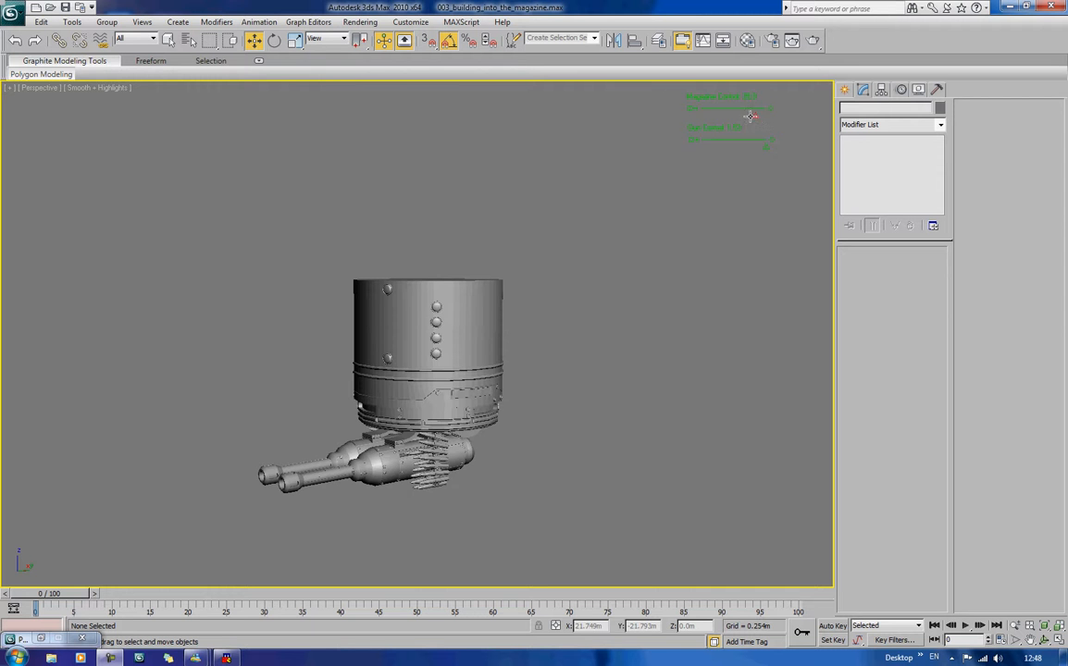
alt+middle_drag(736, 290, 668, 232)
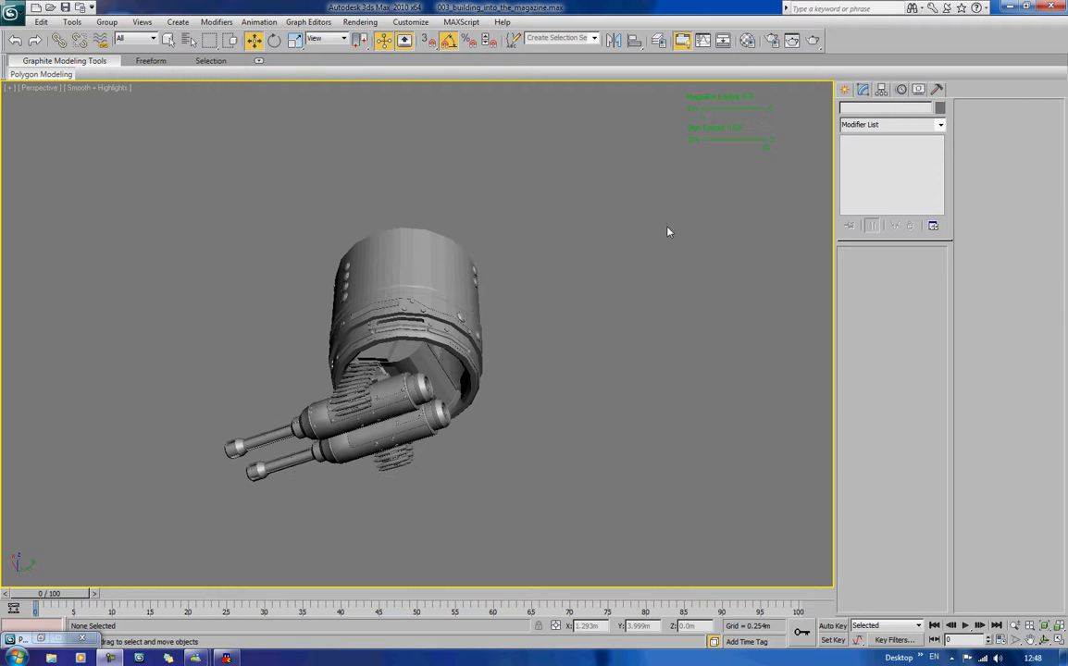
drag(707, 111, 690, 147)
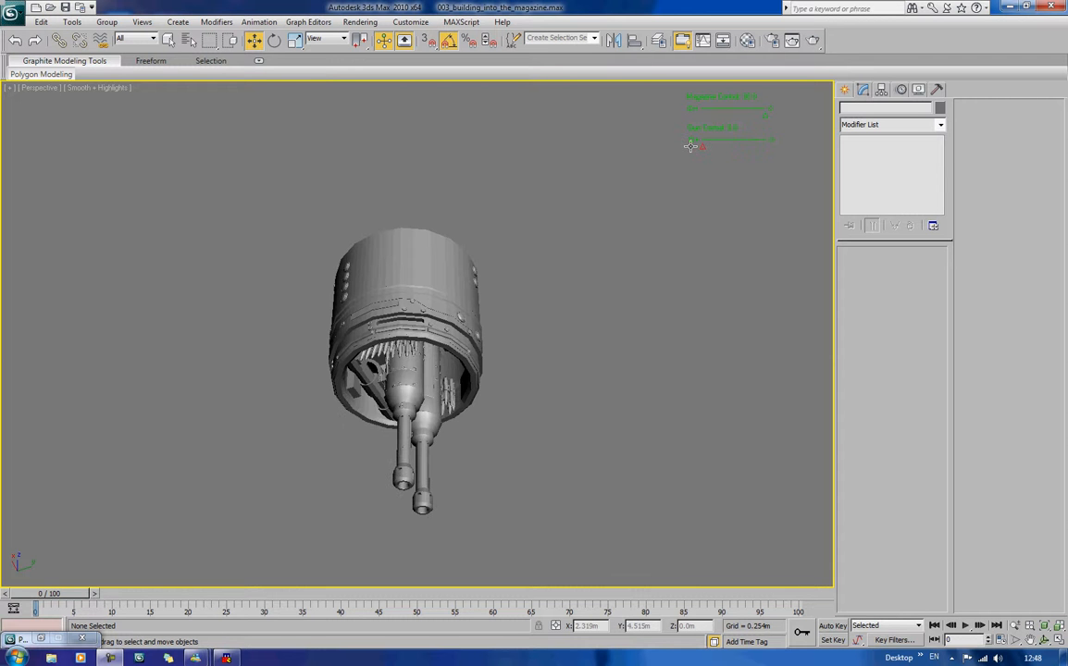
alt+middle_drag(546, 153, 470, 278)
Step: Try moving the lower ring Cylinder01 down out of the top mount to check the gun's motion, and undo the changes
click(381, 281)
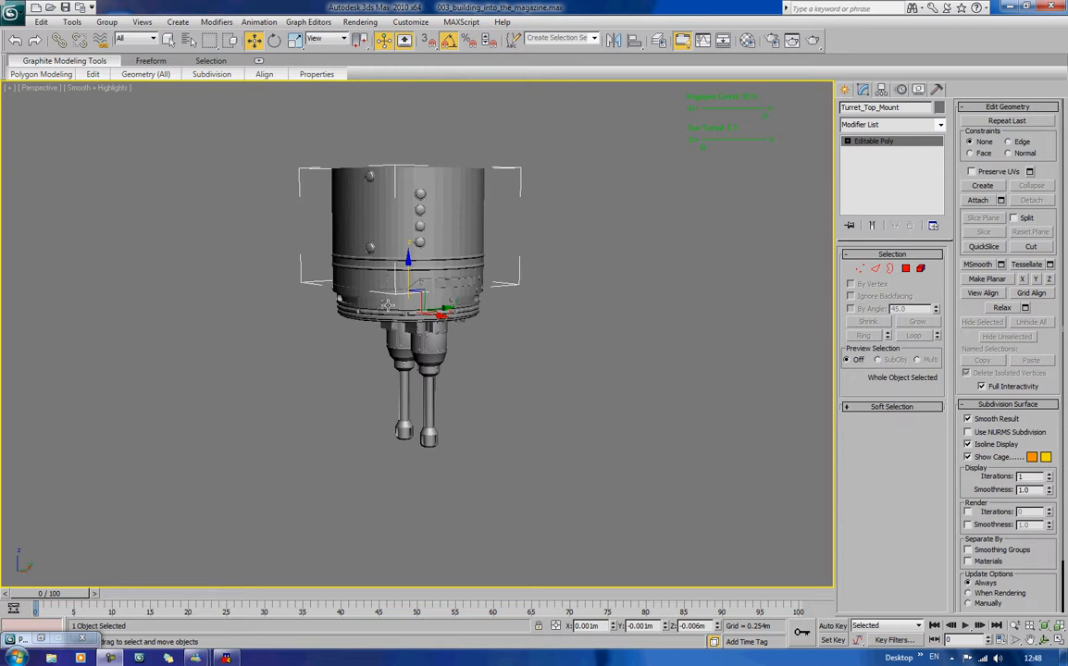
click(388, 306)
drag(410, 272, 417, 364)
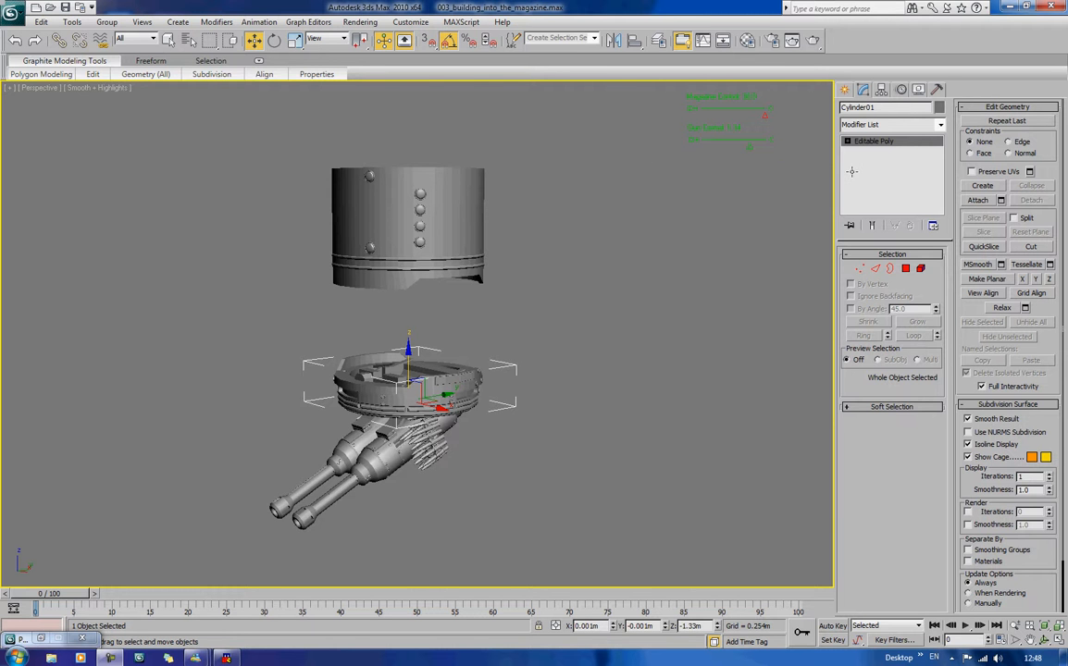
key(ctrl+z)
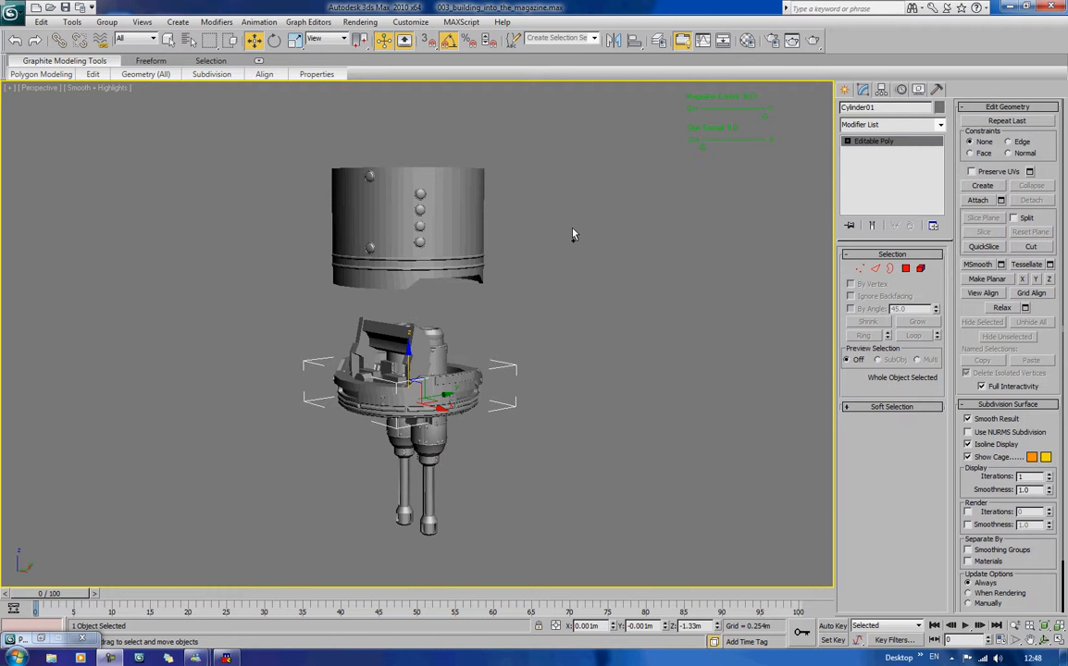
key(ctrl+z)
Step: Hide the Turret_Top_Mount object
click(471, 199)
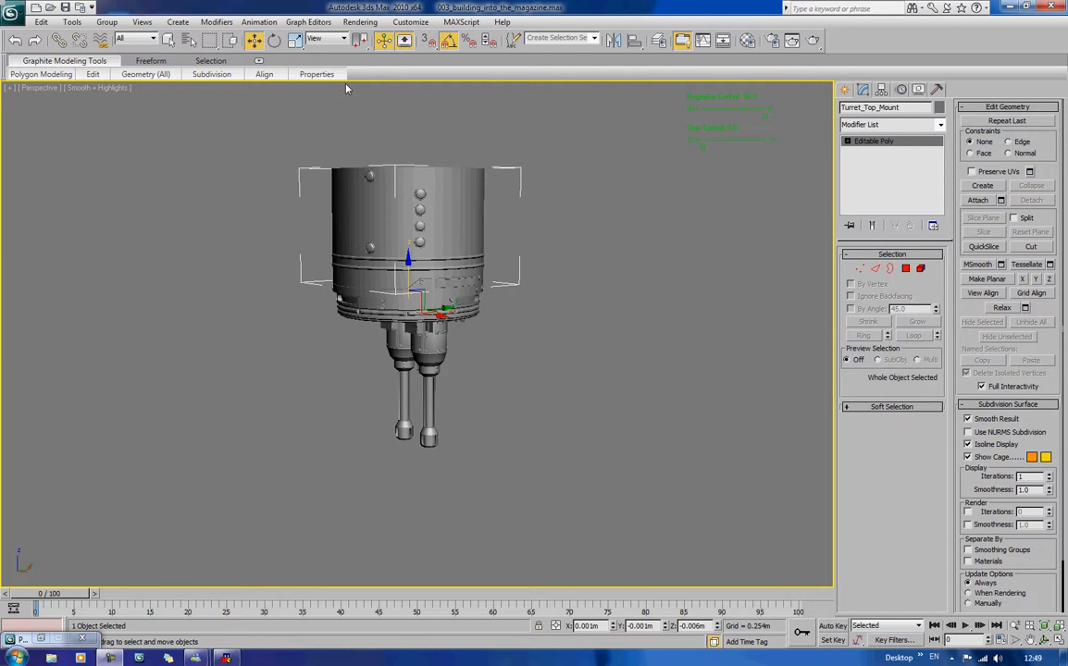
right_click(387, 201)
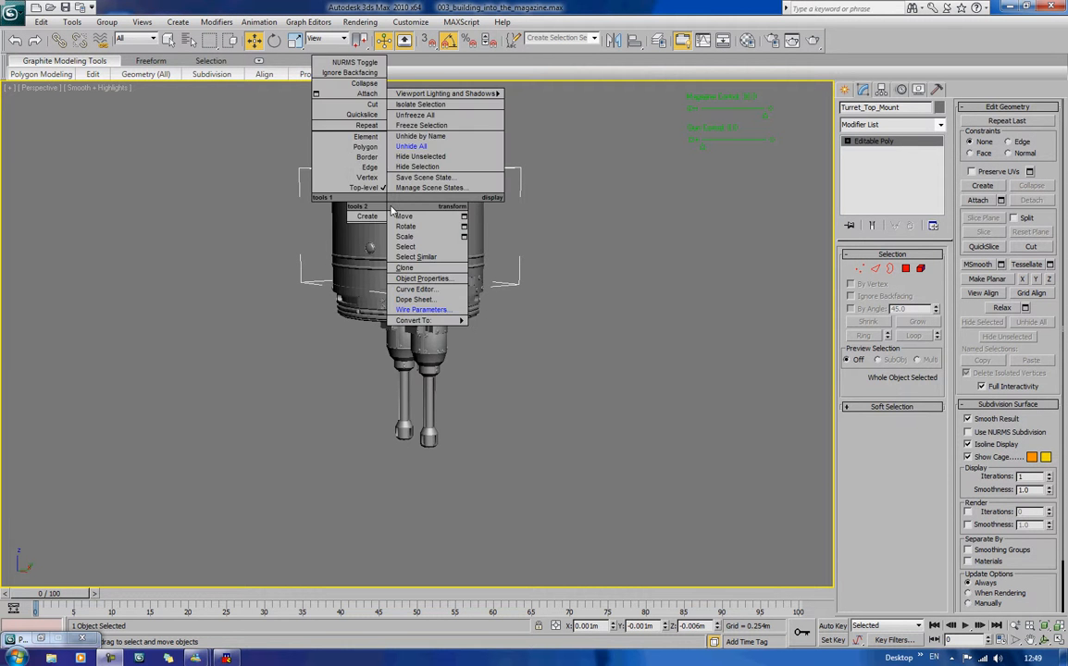
click(438, 175)
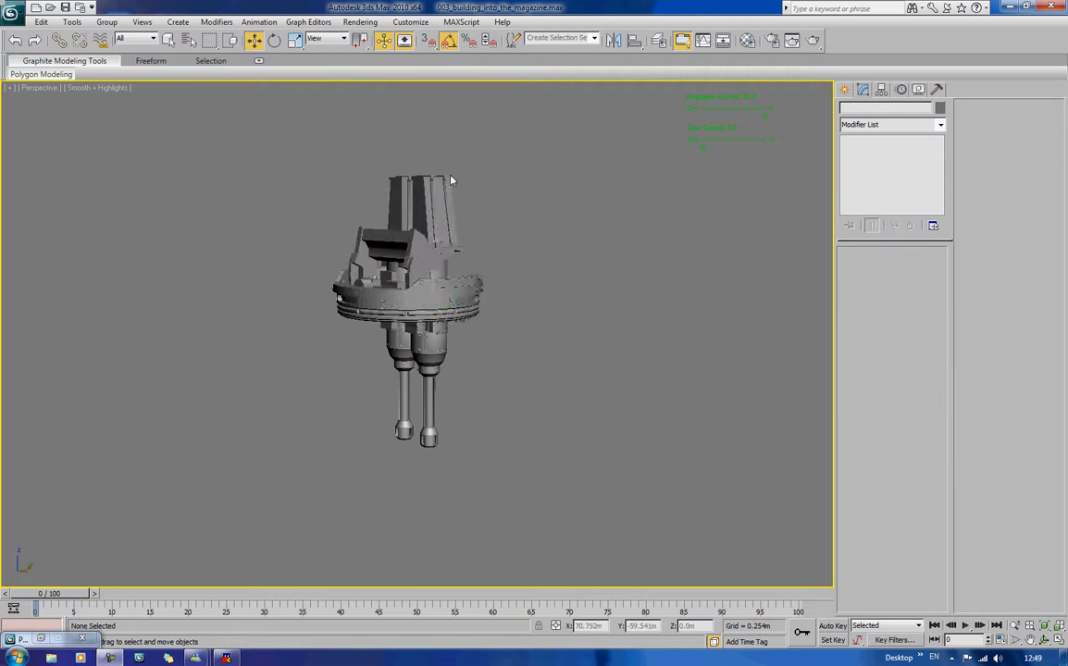
Step: Examine the exposed mechanism up close while rotating the guns level and lowering the ammo box with the sliders
alt+middle_drag(472, 173, 598, 201)
scroll(460, 229, up, 4)
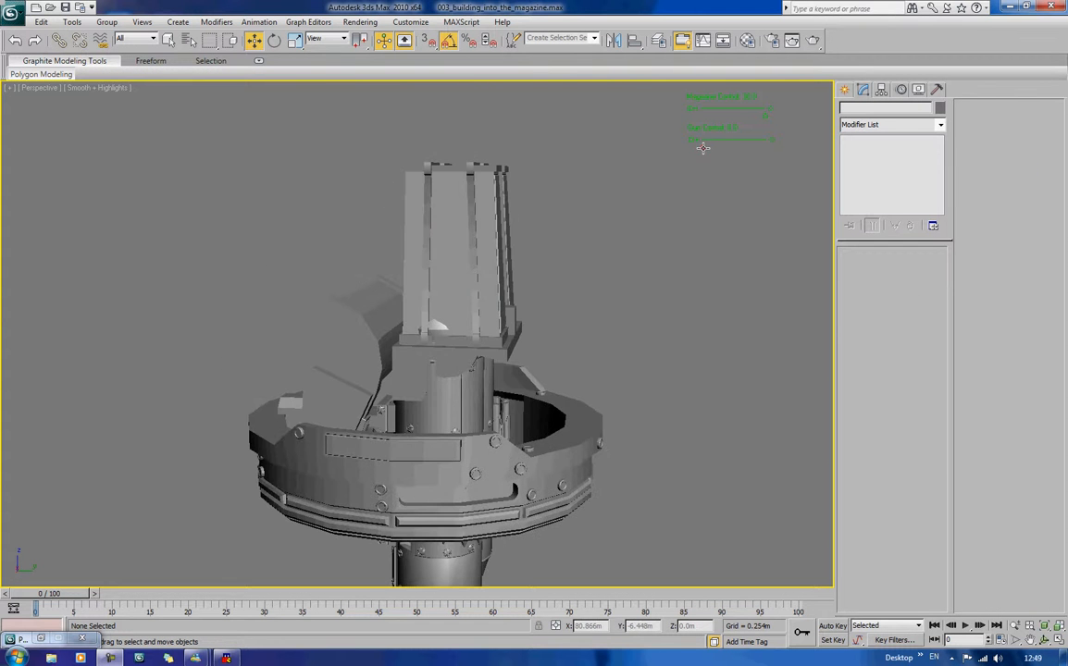
drag(702, 147, 784, 162)
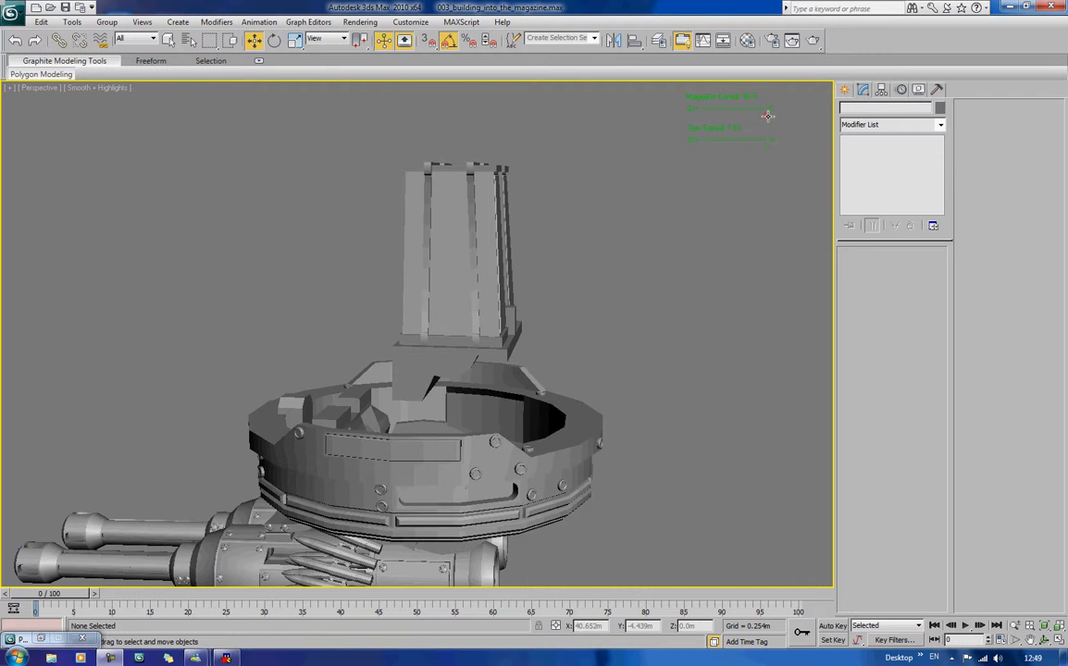
drag(764, 114, 701, 115)
click(422, 333)
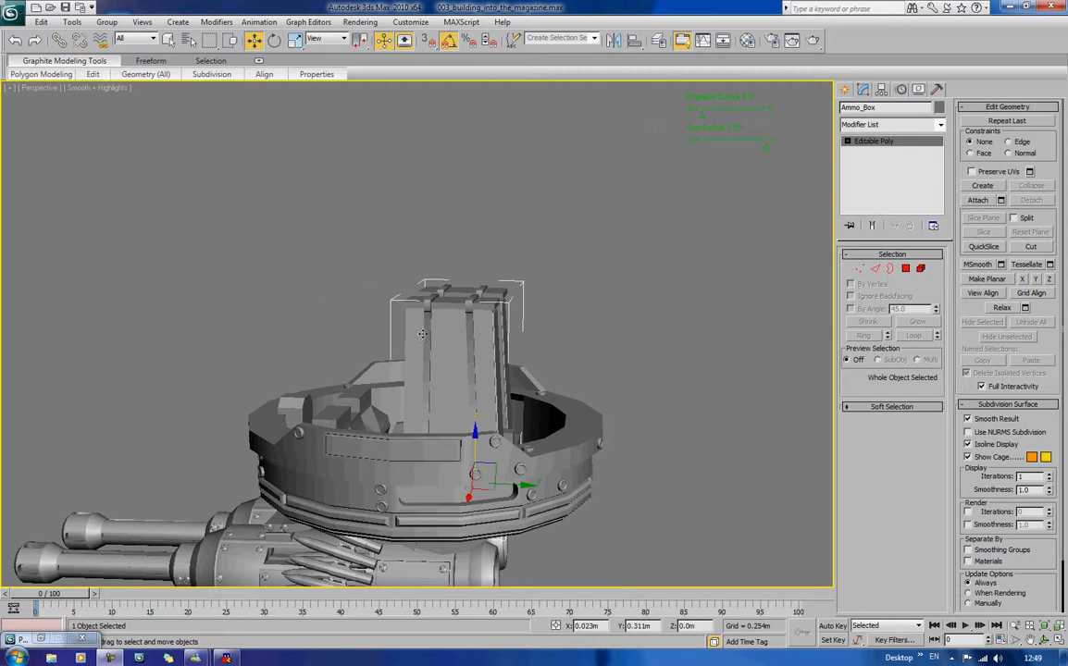
click(61, 41)
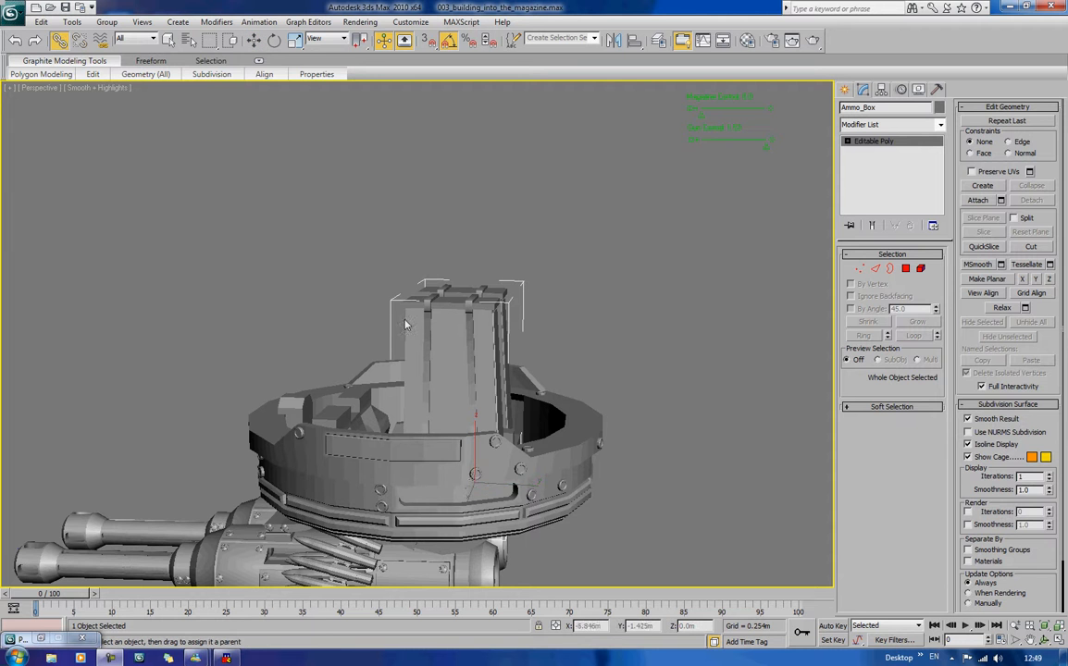
click(272, 311)
mouse_move(700, 115)
mouse_down()
mouse_move(750, 126)
mouse_move(581, 130)
mouse_up()
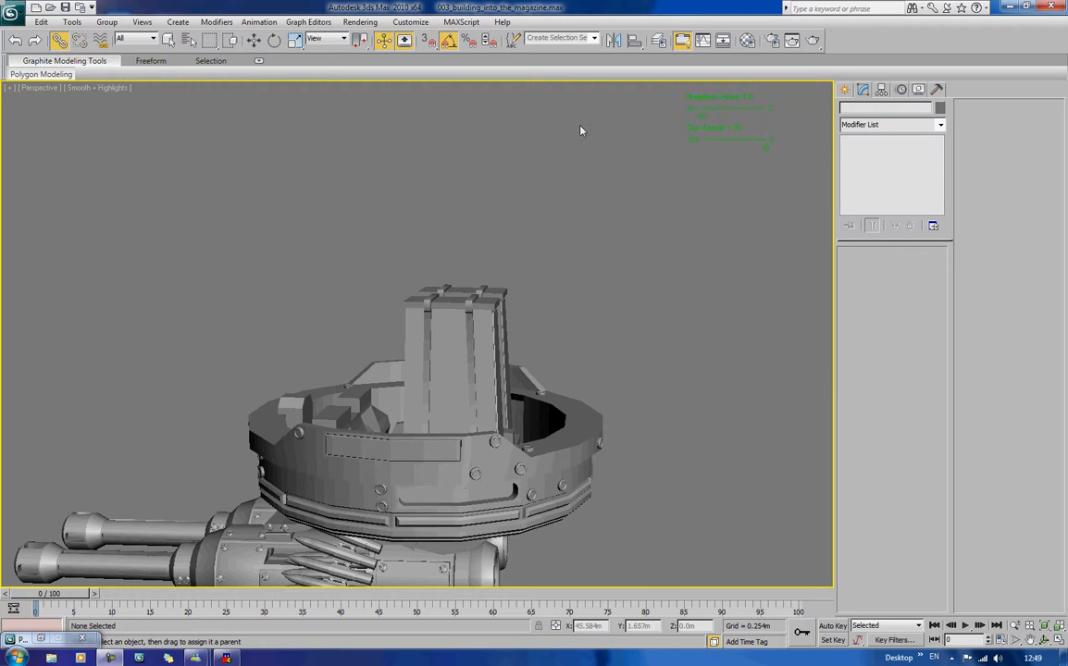
drag(703, 118, 744, 115)
right_click(742, 114)
Step: Return to the Move tool and test both sliders again, finishing with Magazine Control at 4.79
click(254, 41)
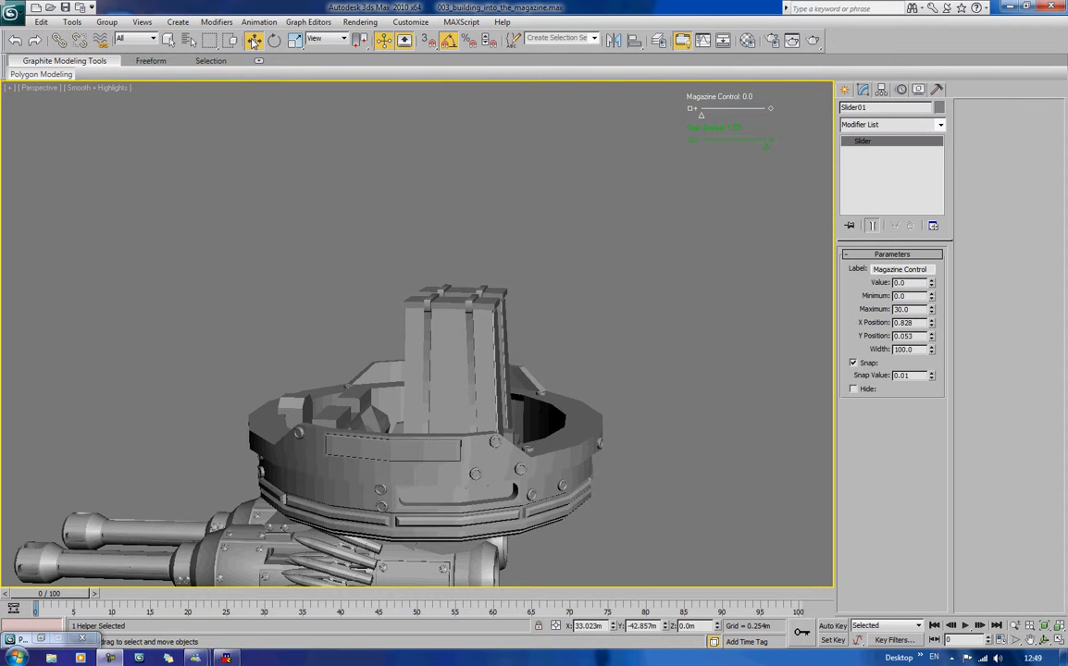
drag(700, 114, 758, 161)
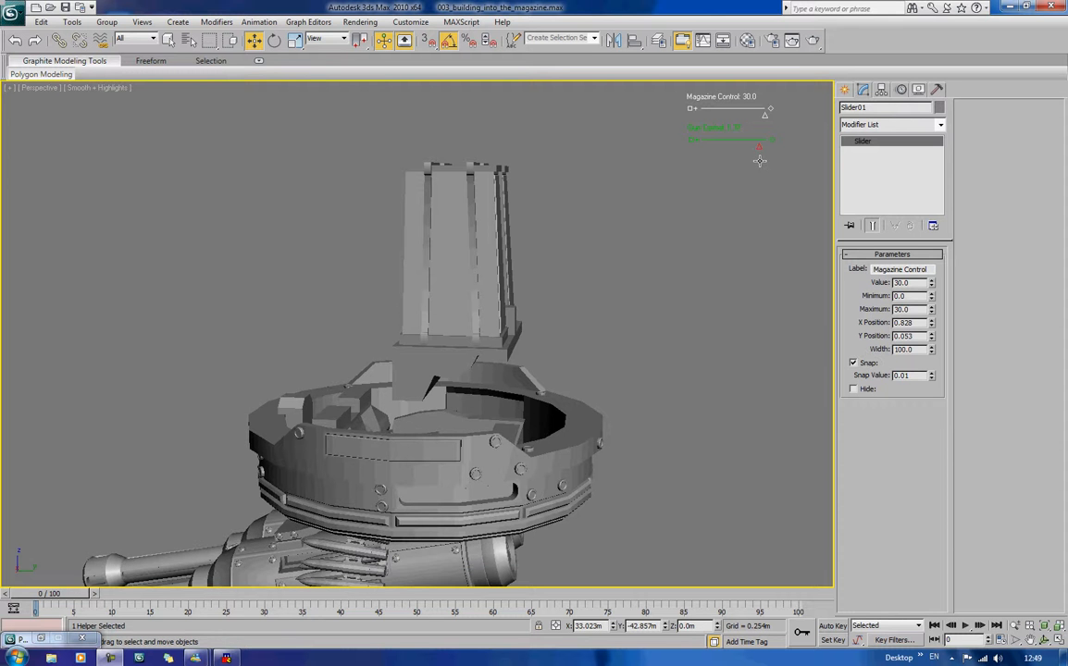
drag(765, 112, 710, 118)
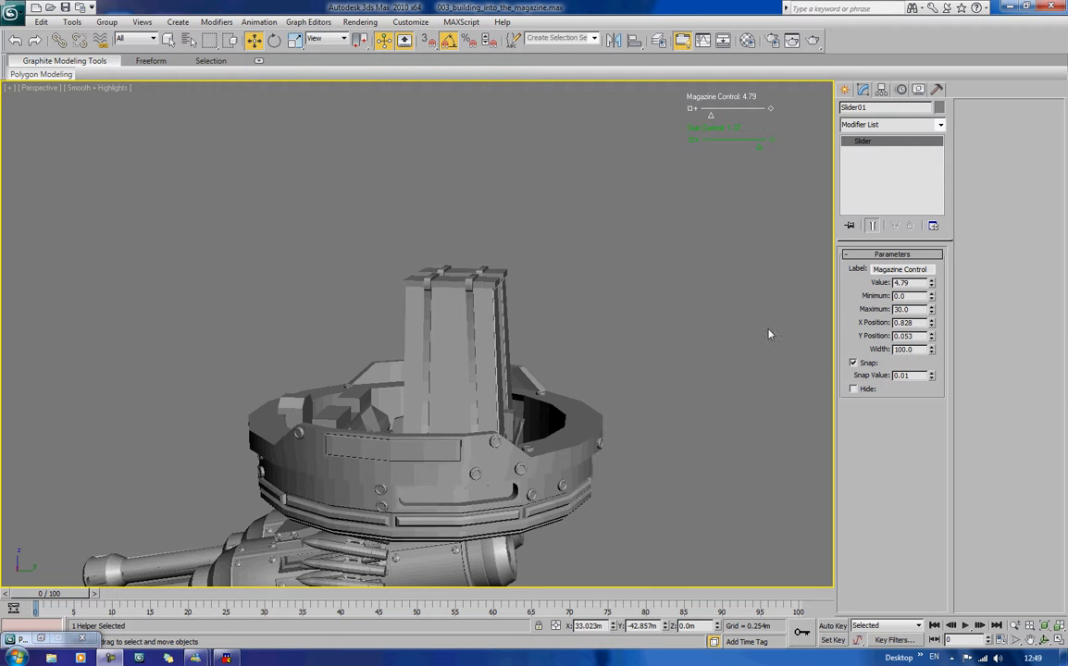
Step: Try rotating and moving the Cylinder01 ring to check that the attached parts follow, and undo both transforms
alt+middle_drag(769, 334, 416, 343)
scroll(505, 328, down, 3)
click(440, 387)
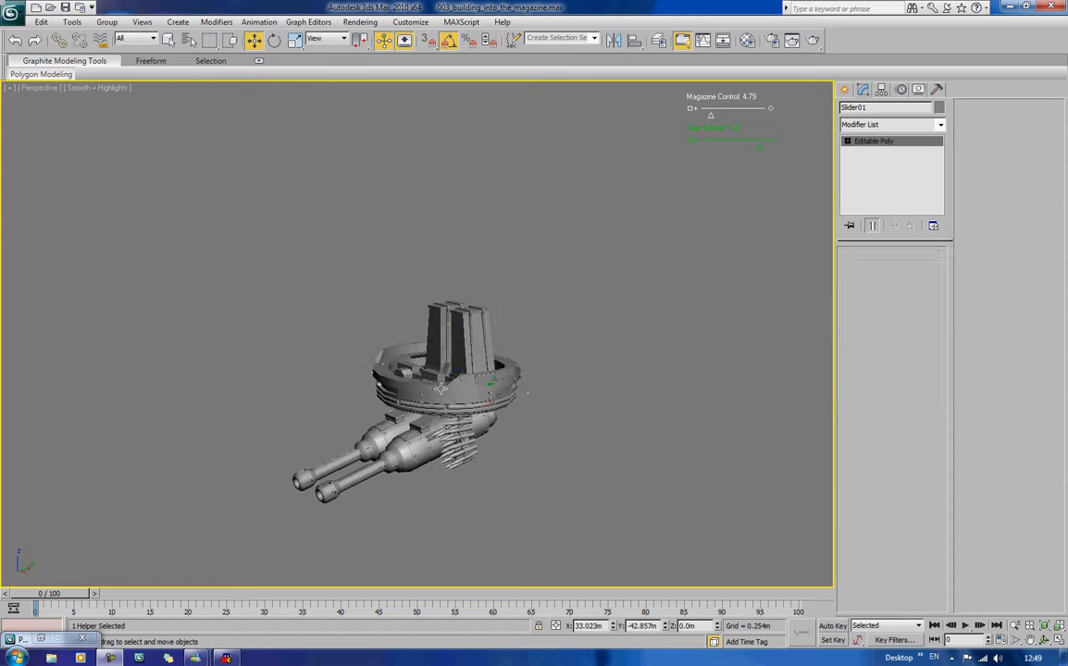
key(e)
drag(441, 352, 469, 372)
key(w)
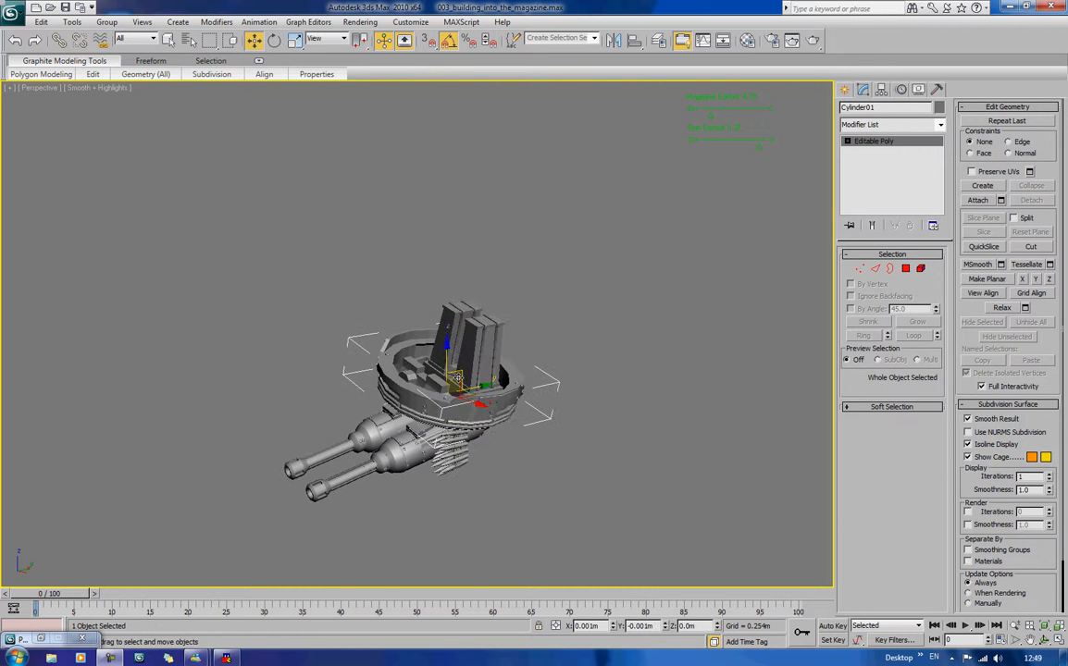
drag(460, 381, 422, 394)
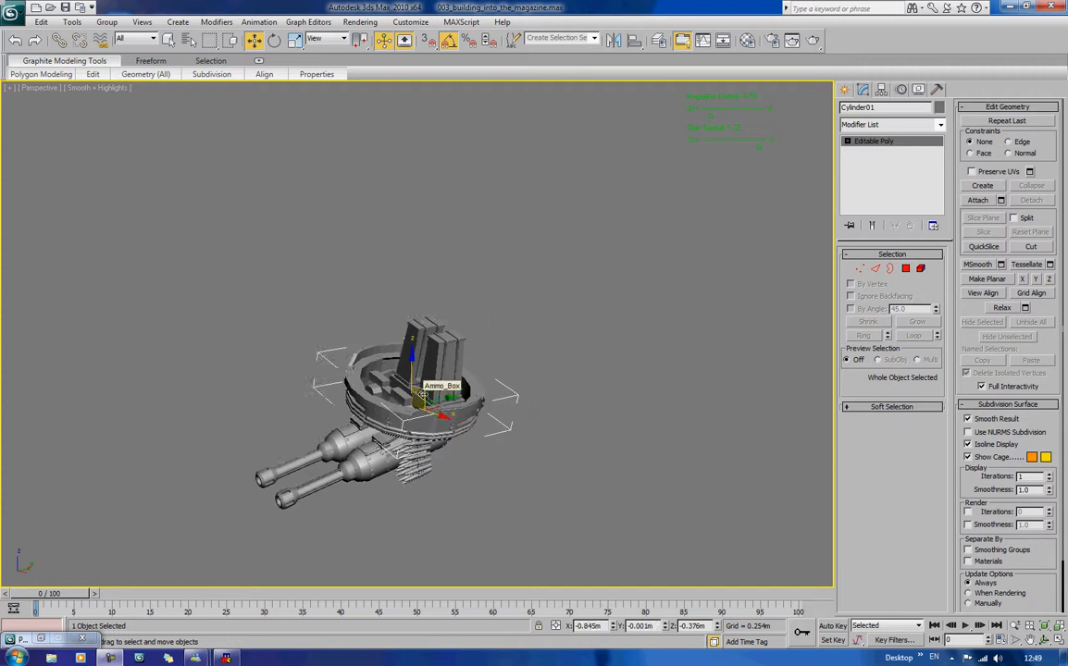
key(ctrl+z)
key(ctrl+z)
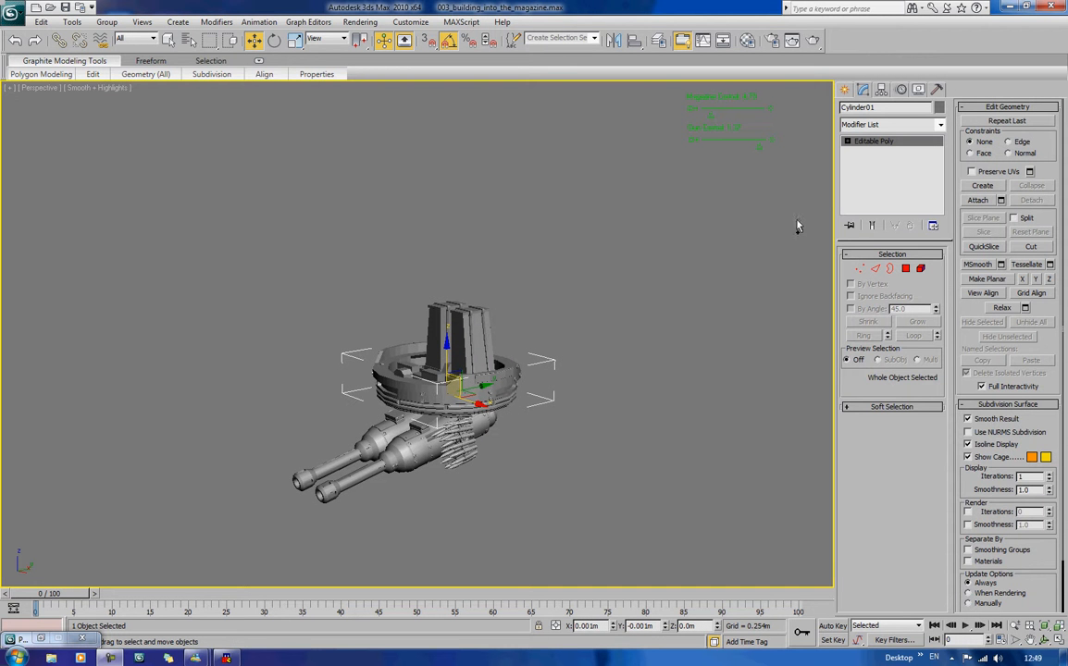
Step: Test both sliders by raising the ammo box, levelling the guns with Gun Control at 1.53, and returning Magazine Control to 0.0
key(ctrl+z)
key(ctrl+z)
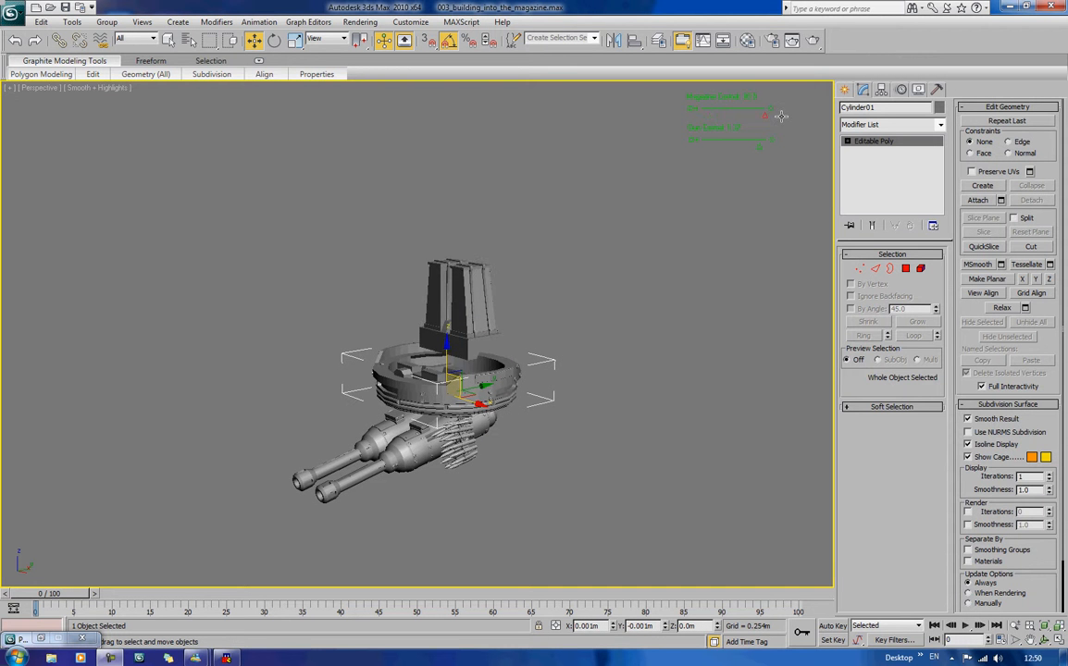
key(ctrl+z)
key(ctrl+z)
key(ctrl+z)
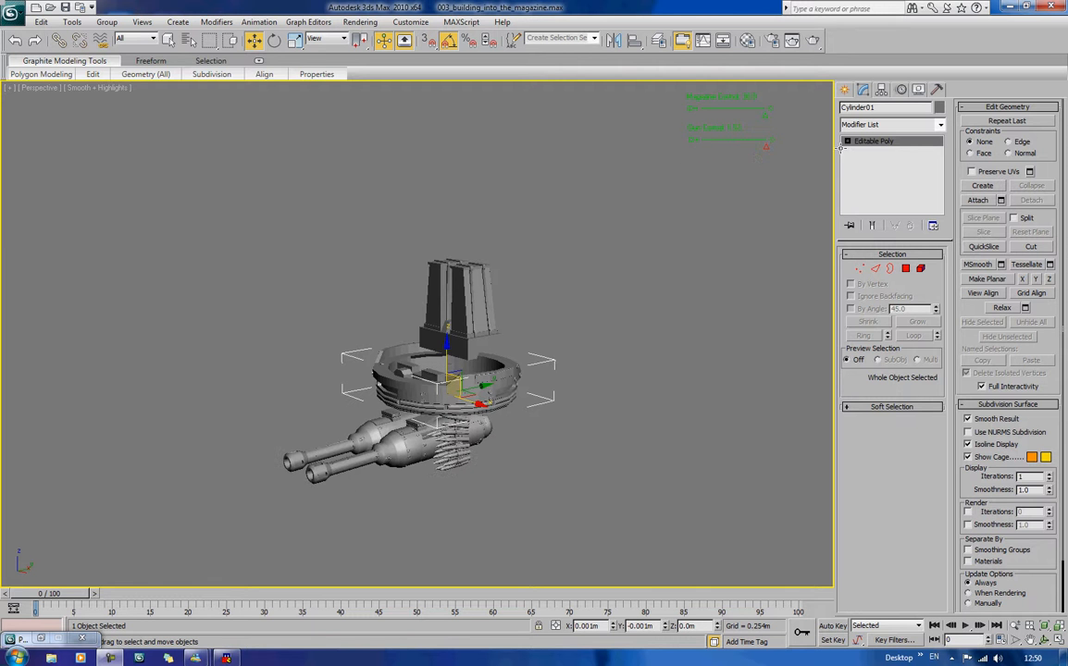
key(ctrl+z)
key(ctrl+z)
key(ctrl+z)
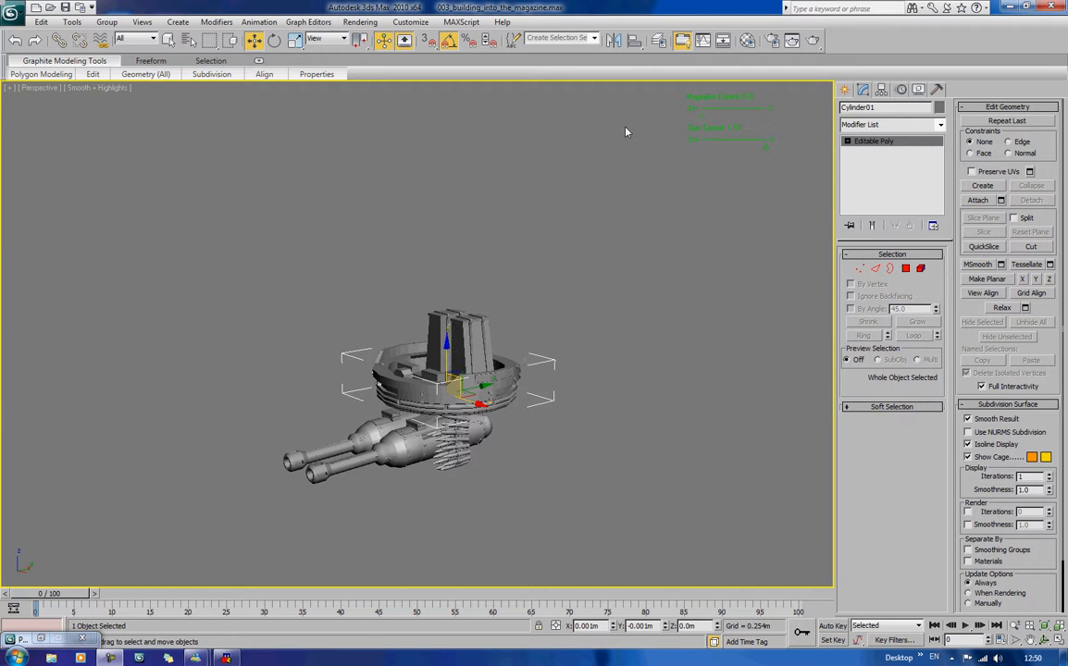
Step: Rename the Magazine Control slider object as control_magazine and clear the selection
click(687, 108)
double_click(880, 106)
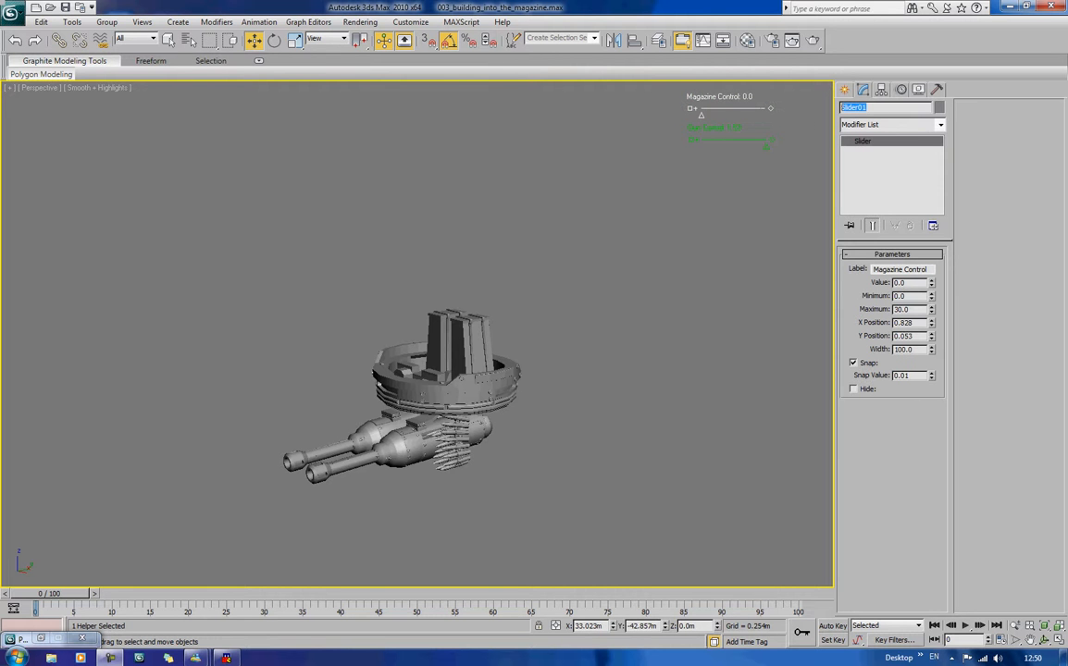
text(control_magazine)
click(674, 352)
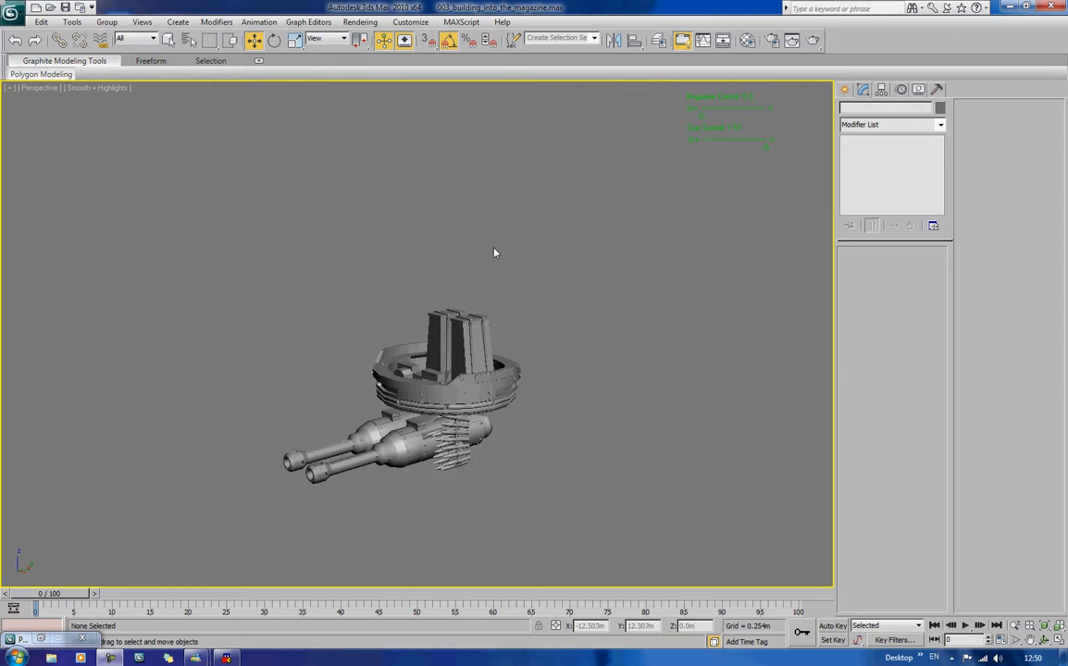
Step: Unhide all objects to bring back the turret's top mount
scroll(496, 248, down, 5)
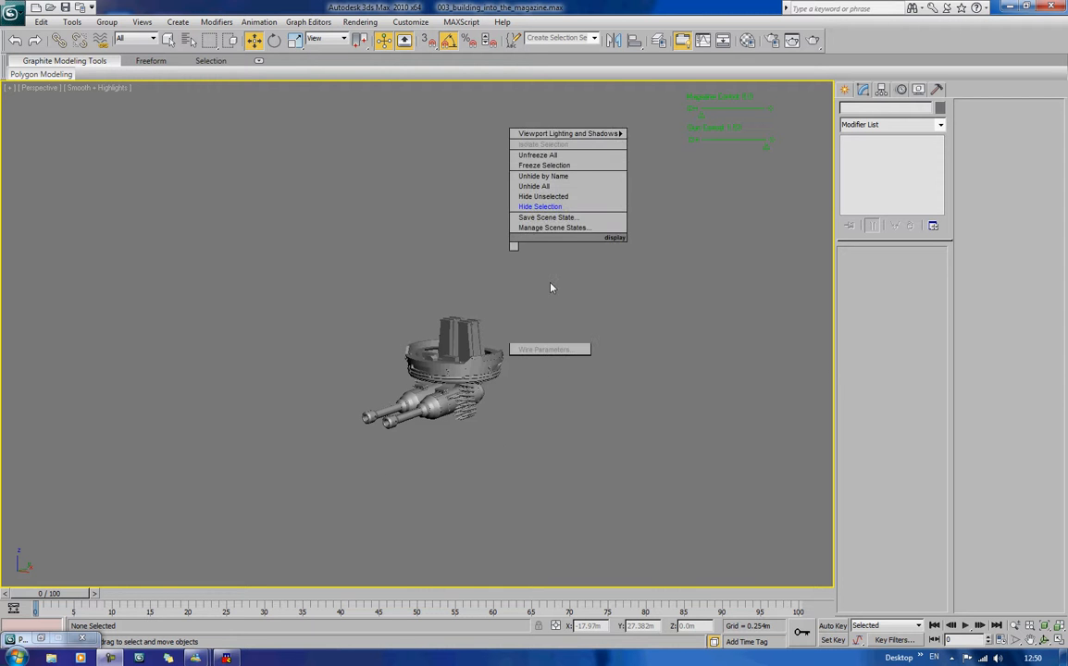
click(548, 186)
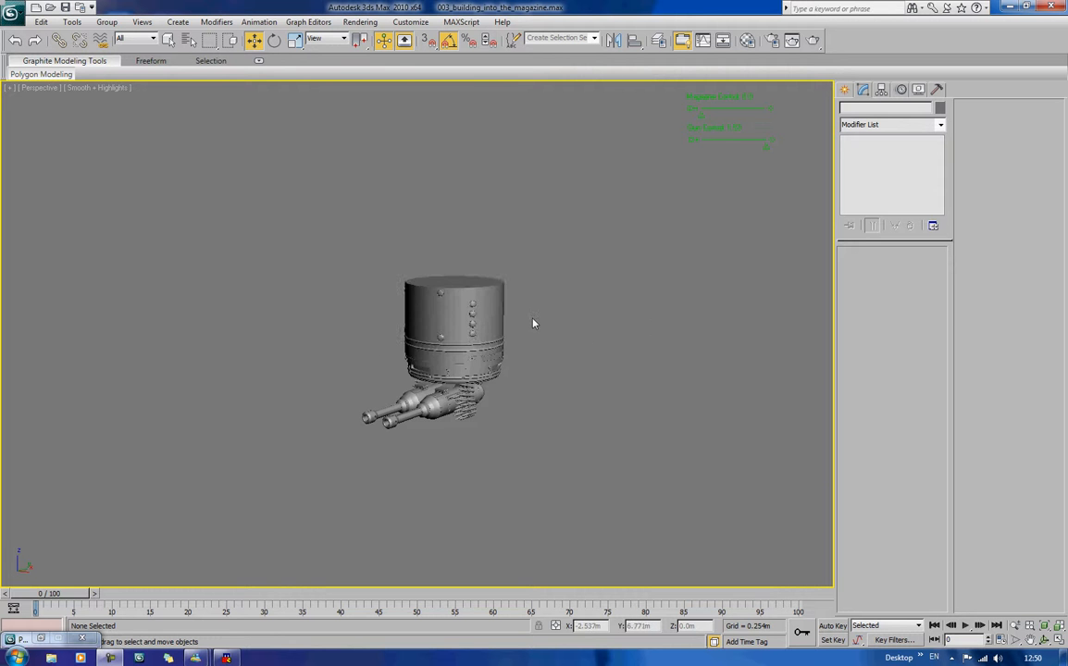
alt+middle_drag(534, 323, 703, 336)
key(z)
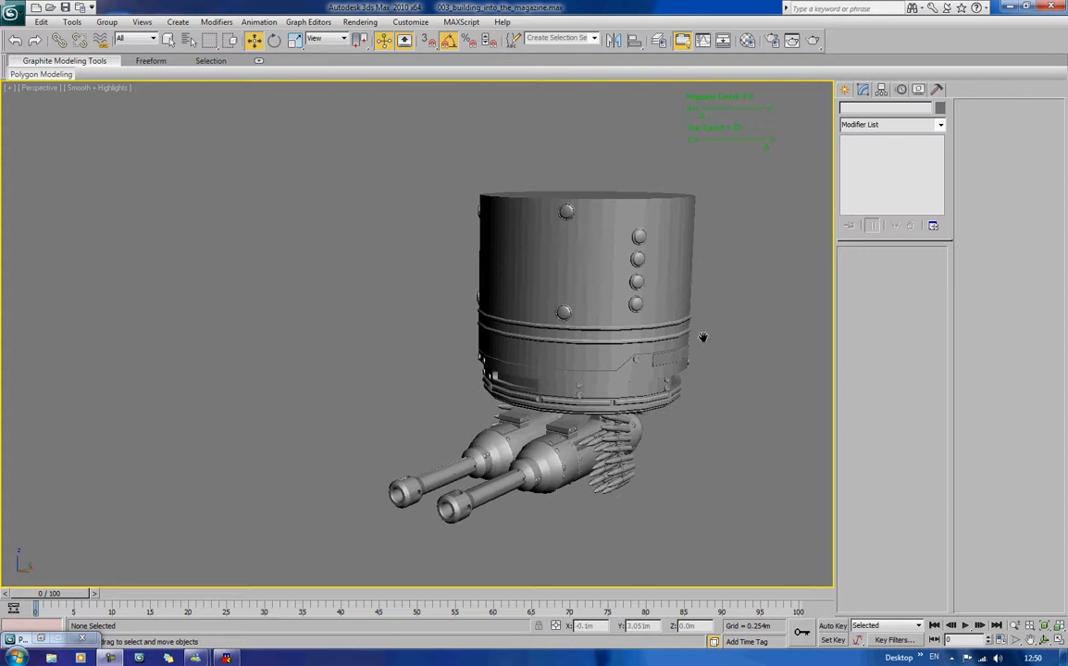
Step: Assign the 01 - Default material to all objects in the scene and clear the selection
click(582, 286)
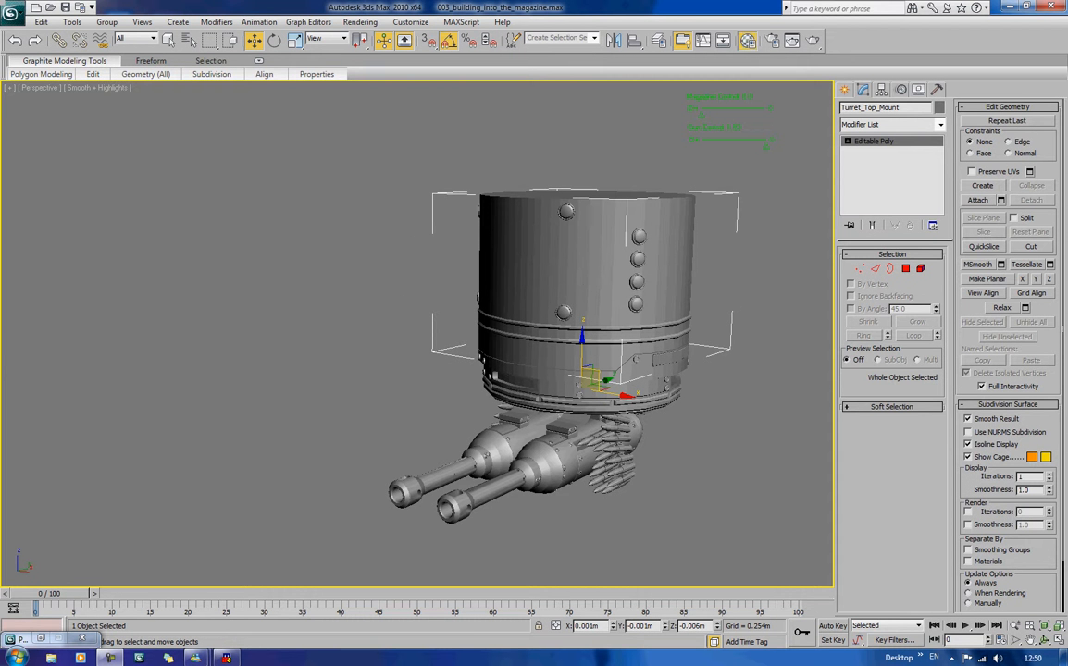
click(747, 40)
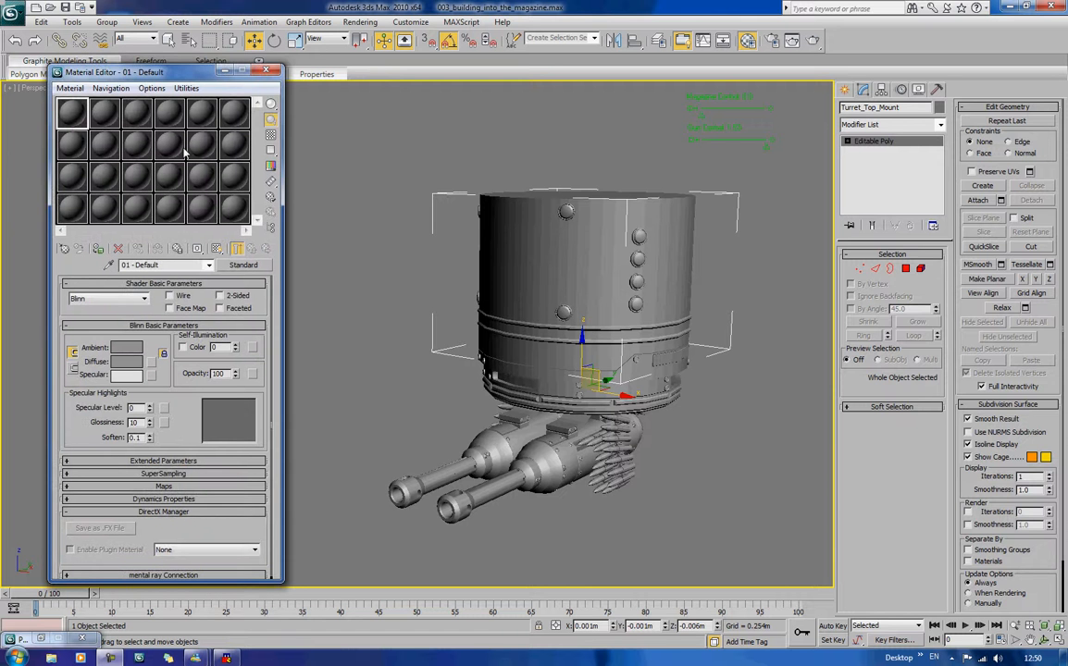
key(ctrl+a)
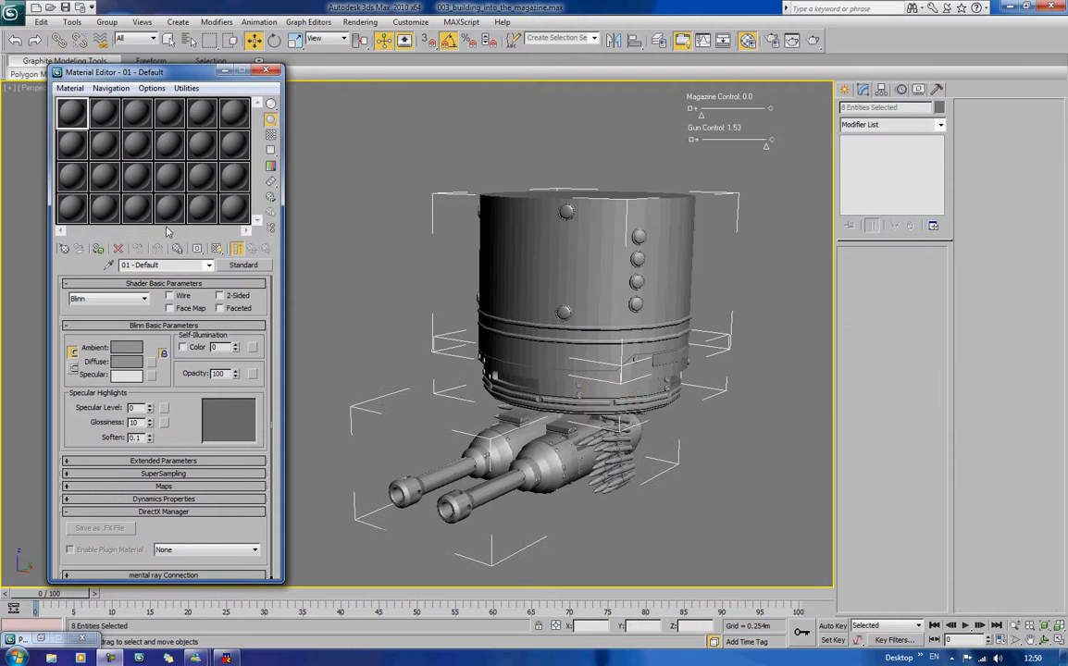
click(300, 248)
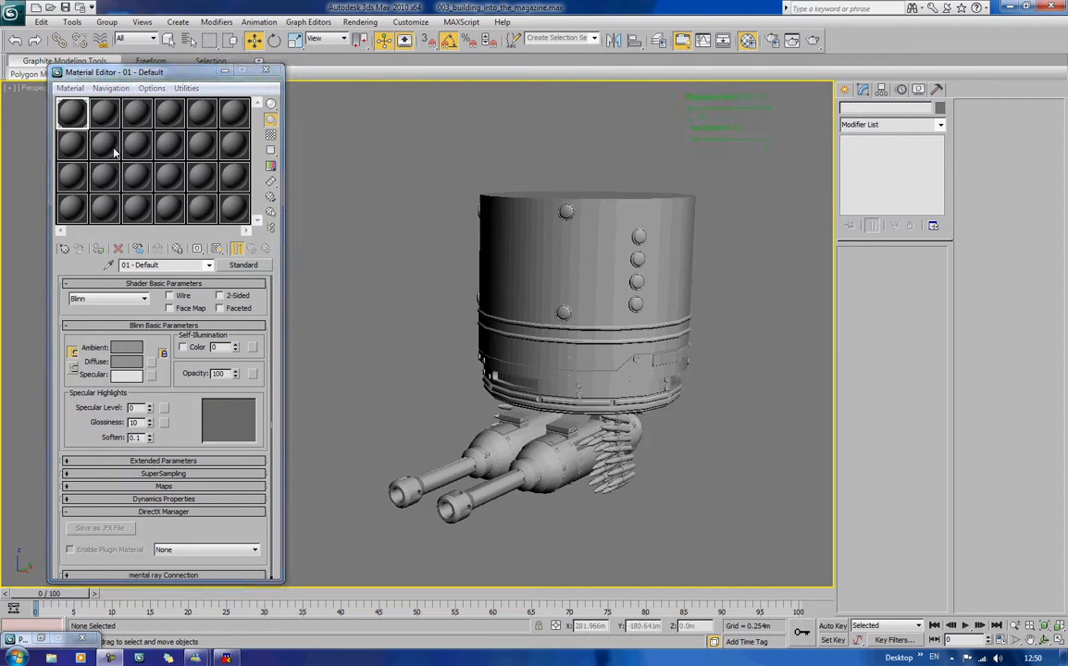
Step: Make 02 - Default the active material and hide every object except Turret_Top_Mount
click(104, 113)
click(494, 244)
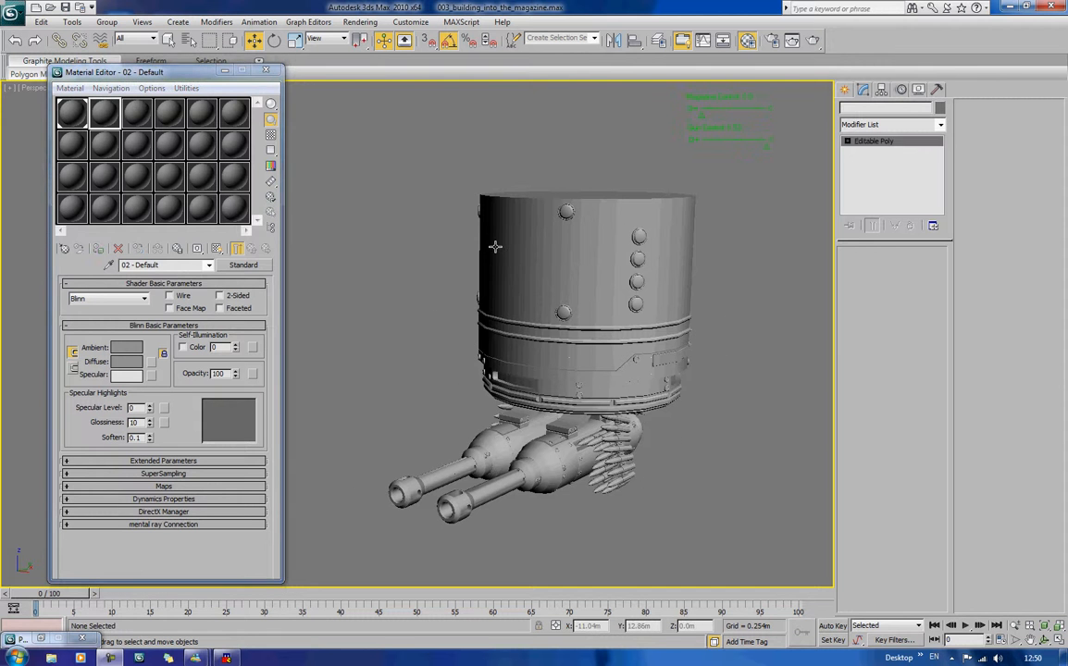
right_click(495, 248)
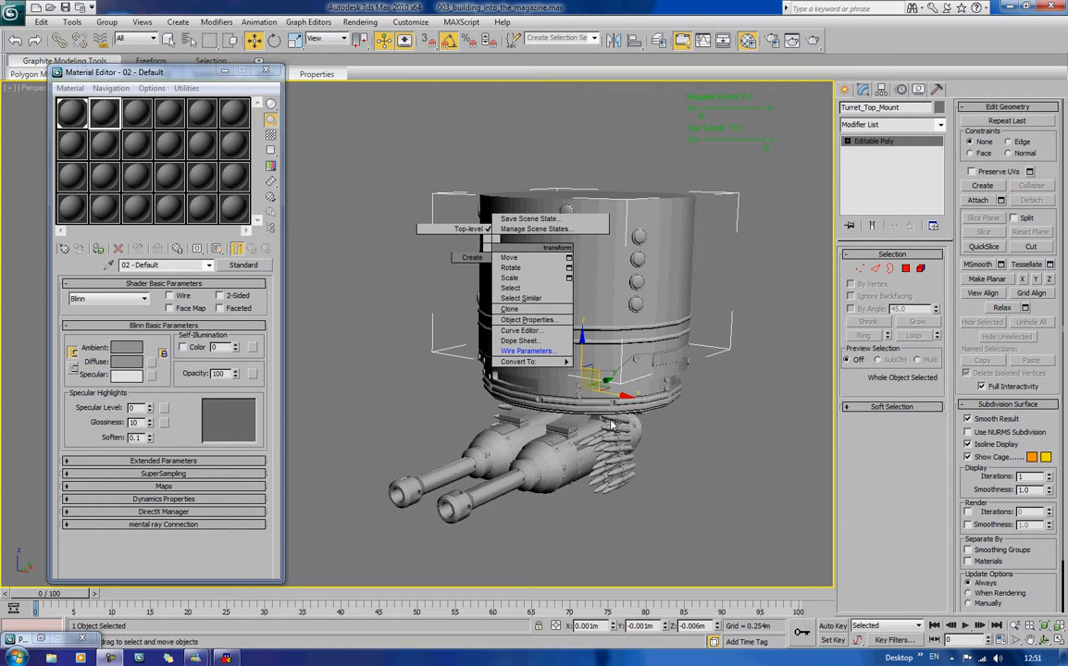
mouse_move(509, 222)
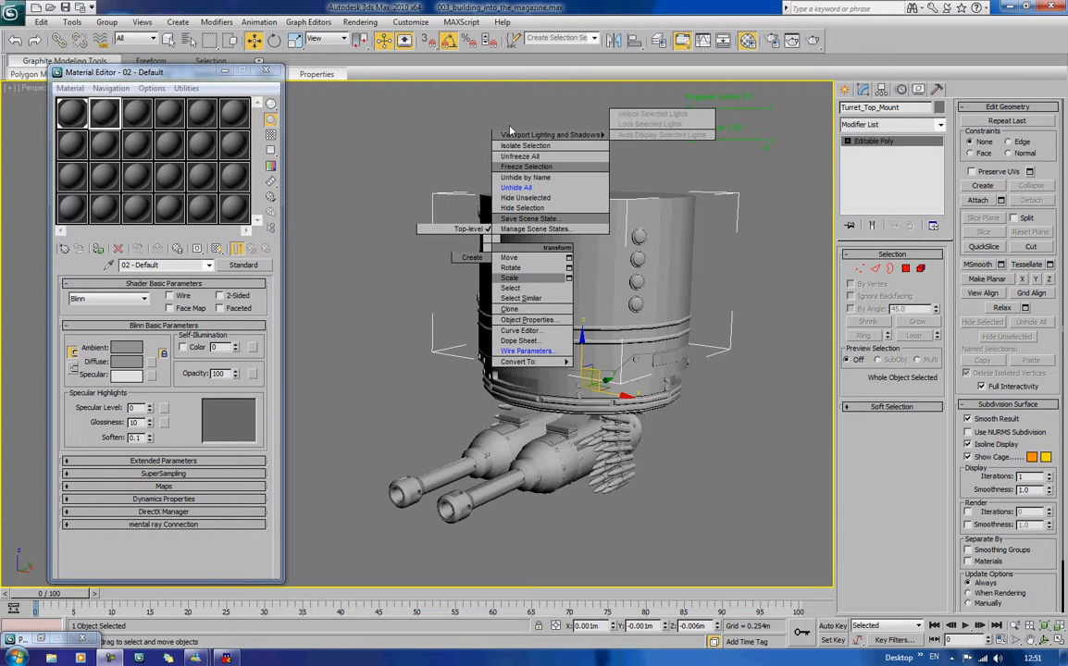
click(518, 197)
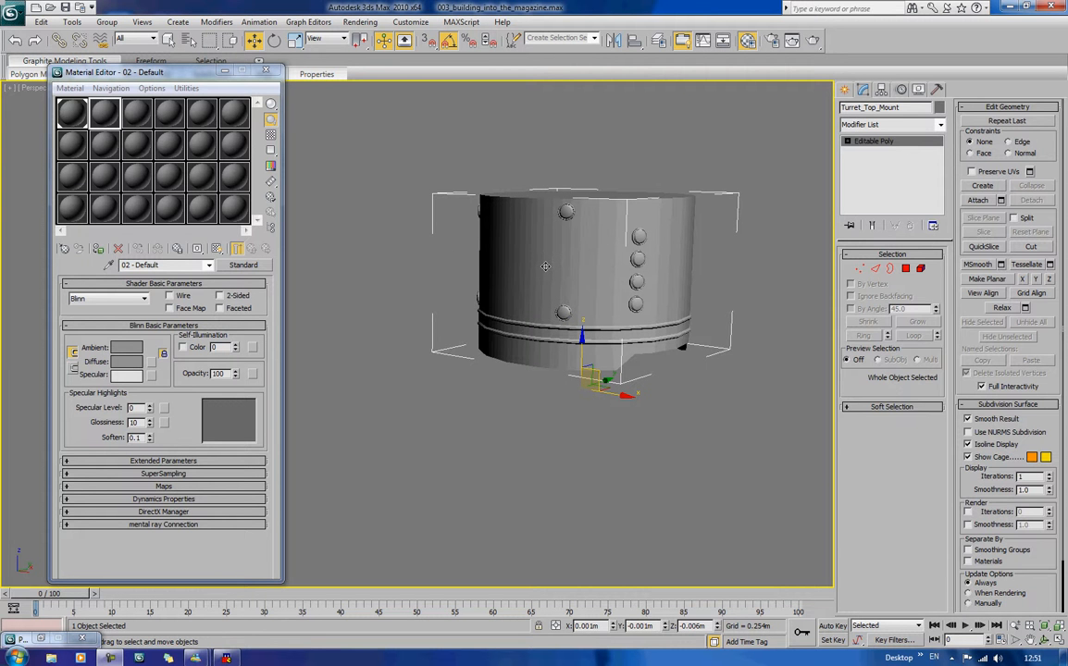
alt+middle_drag(548, 277, 565, 315)
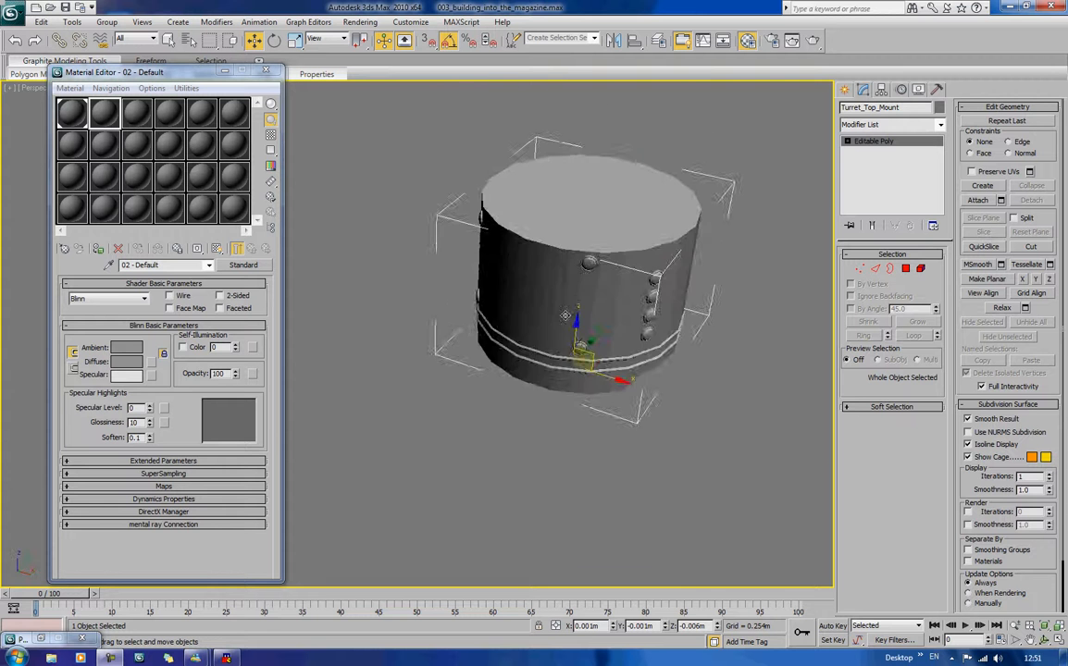
scroll(566, 315, up, 5)
scroll(504, 317, down, 2)
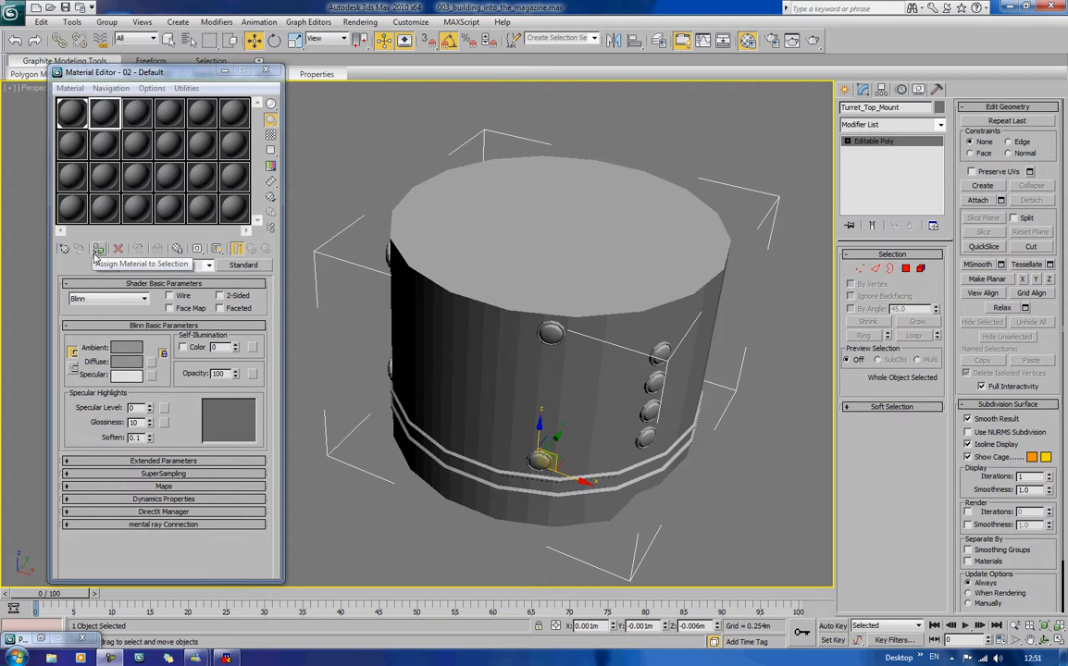
Step: Set the 02 - Default diffuse colour to light blue (150, 155, 255) and enable the material's viewport display
click(126, 361)
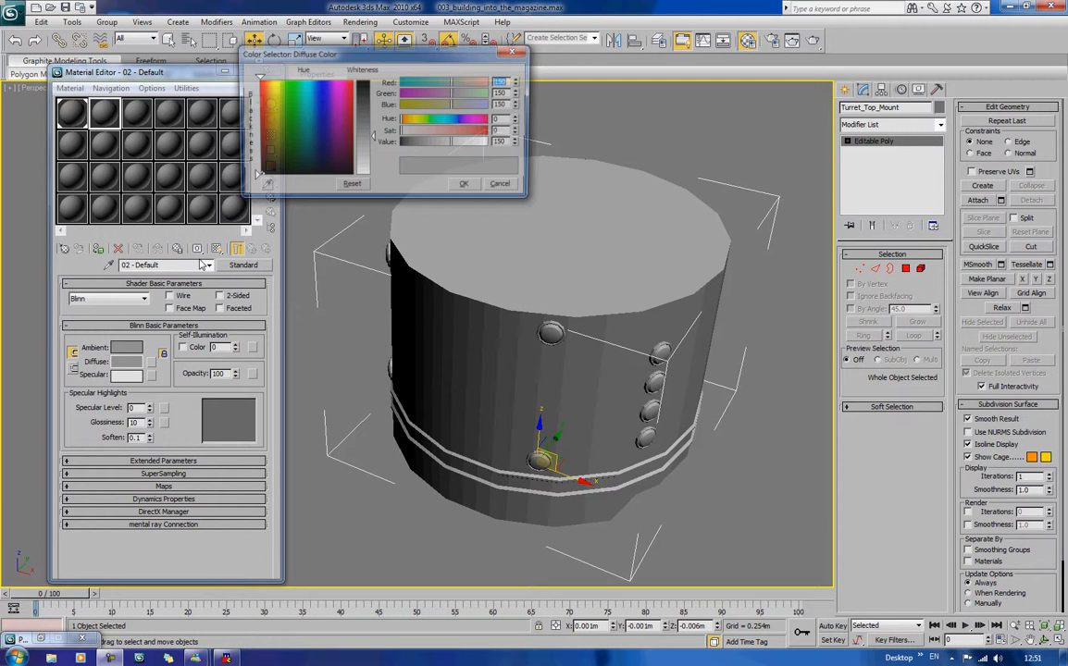
click(329, 108)
drag(329, 109, 319, 79)
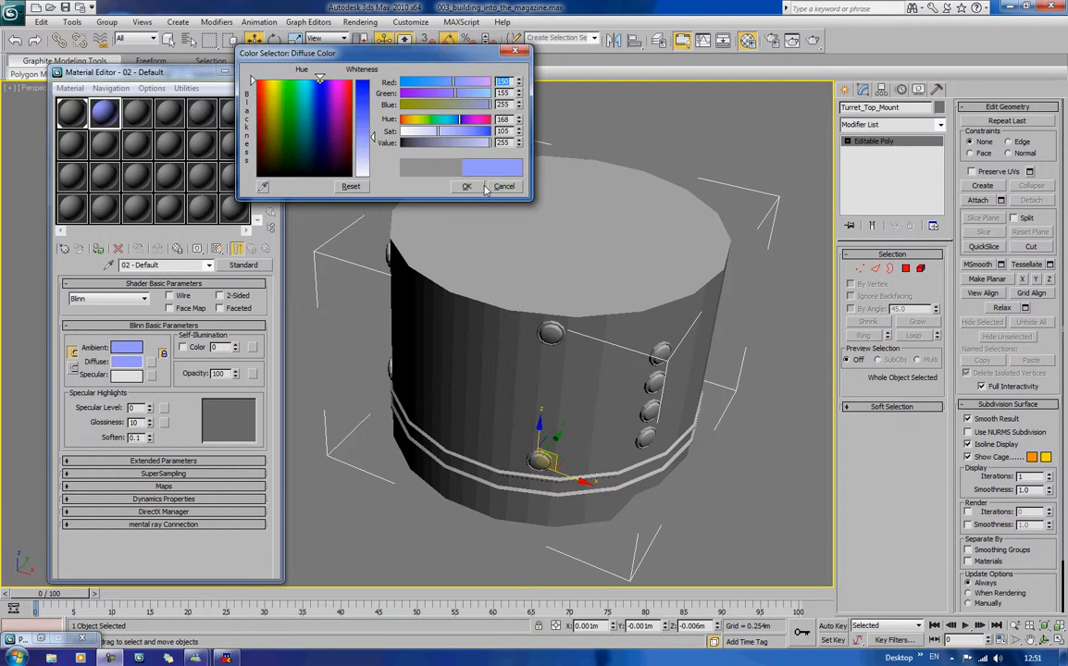
click(467, 186)
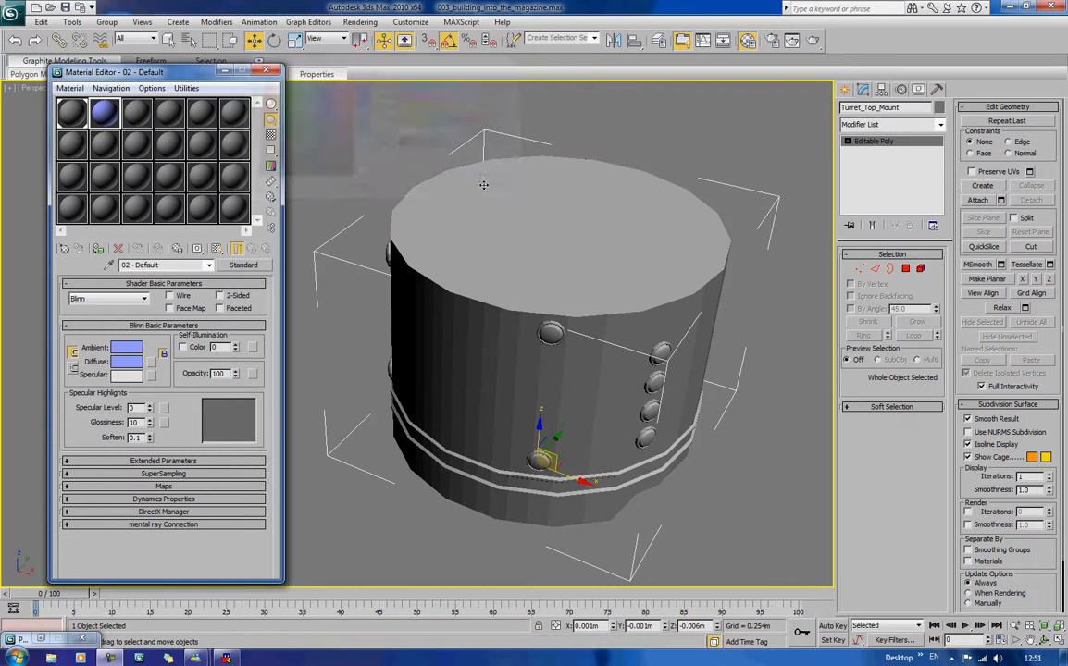
click(215, 249)
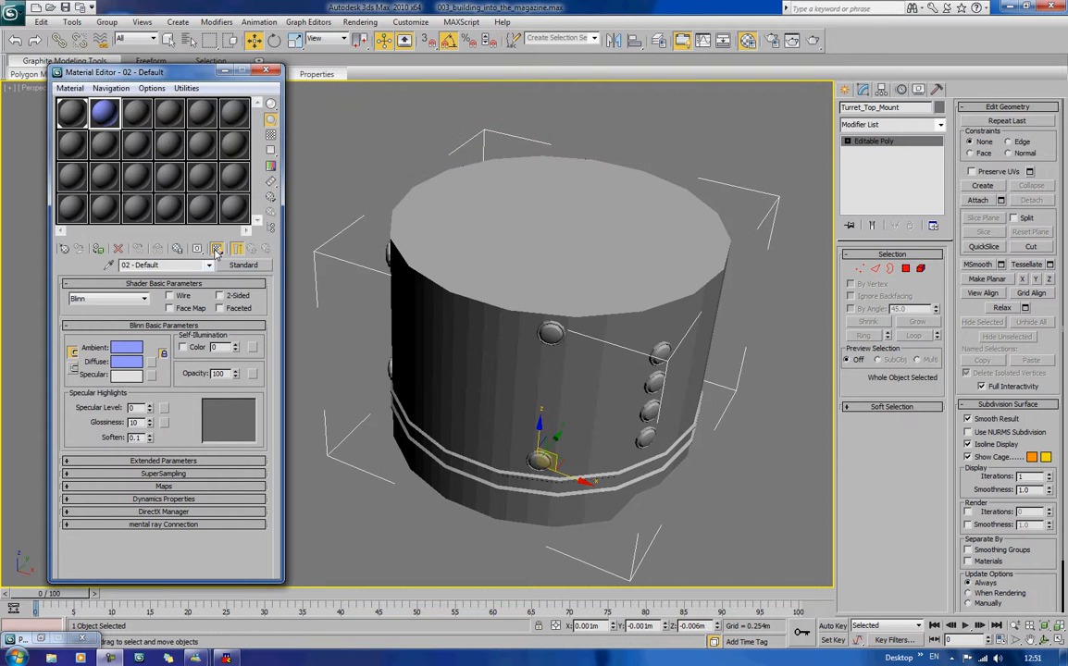
Step: Assign 02 - Default to the main cylinder element of Turret_Top_Mount and invert the element selection to the bolts
click(920, 269)
click(653, 251)
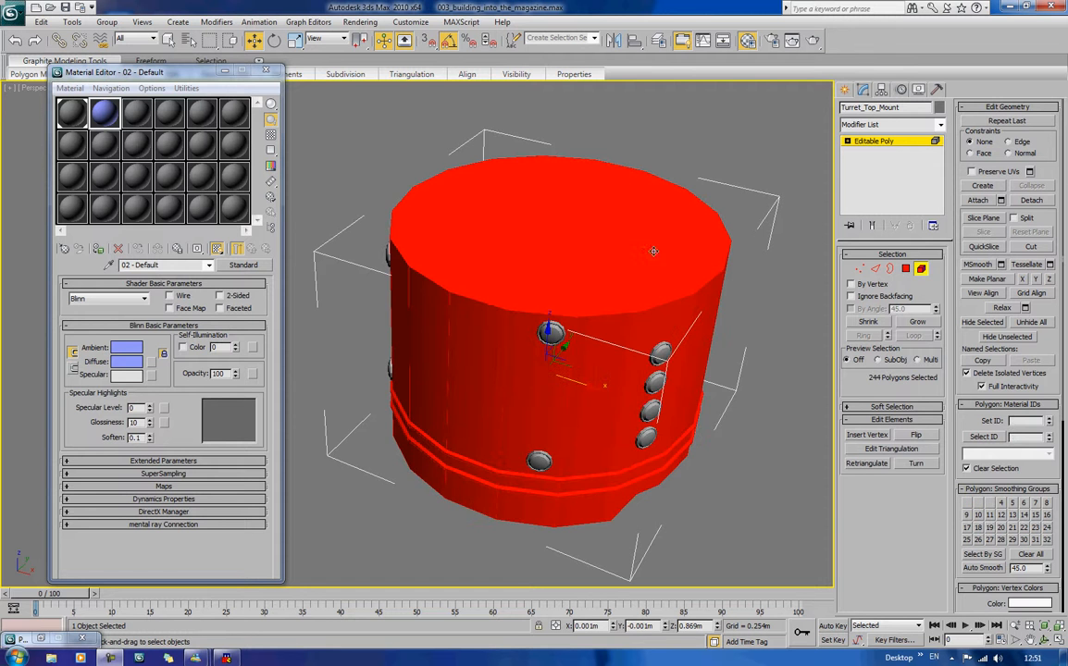
click(98, 250)
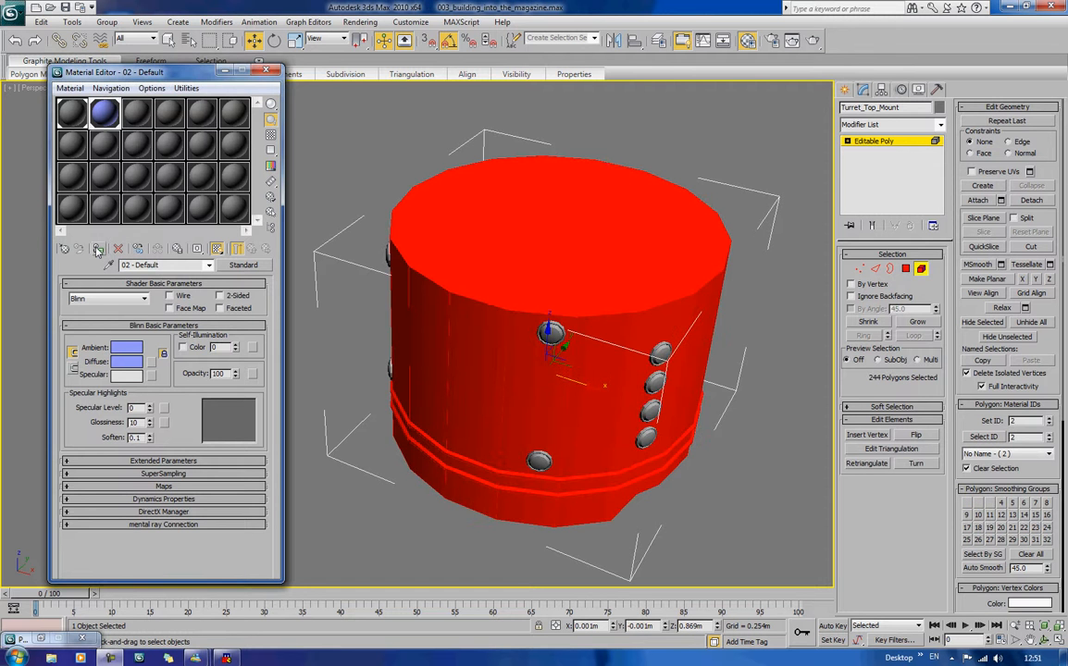
key(ctrl+i)
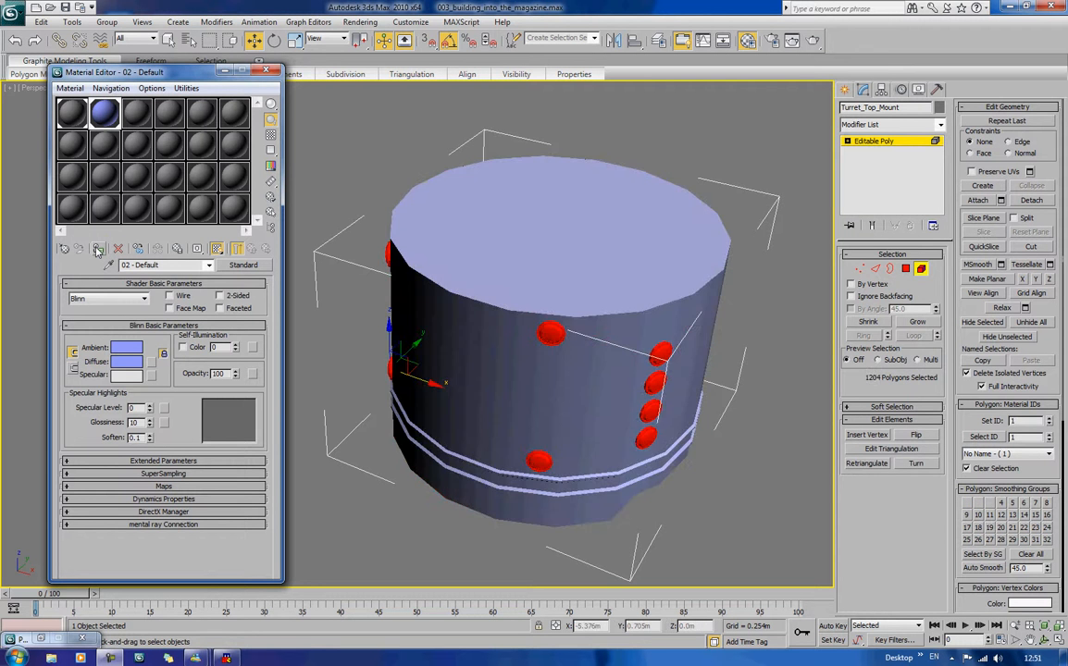
Step: Try a light red diffuse colour (255, 150, 150) on the 03 - Default material, and undo the colour change
click(136, 112)
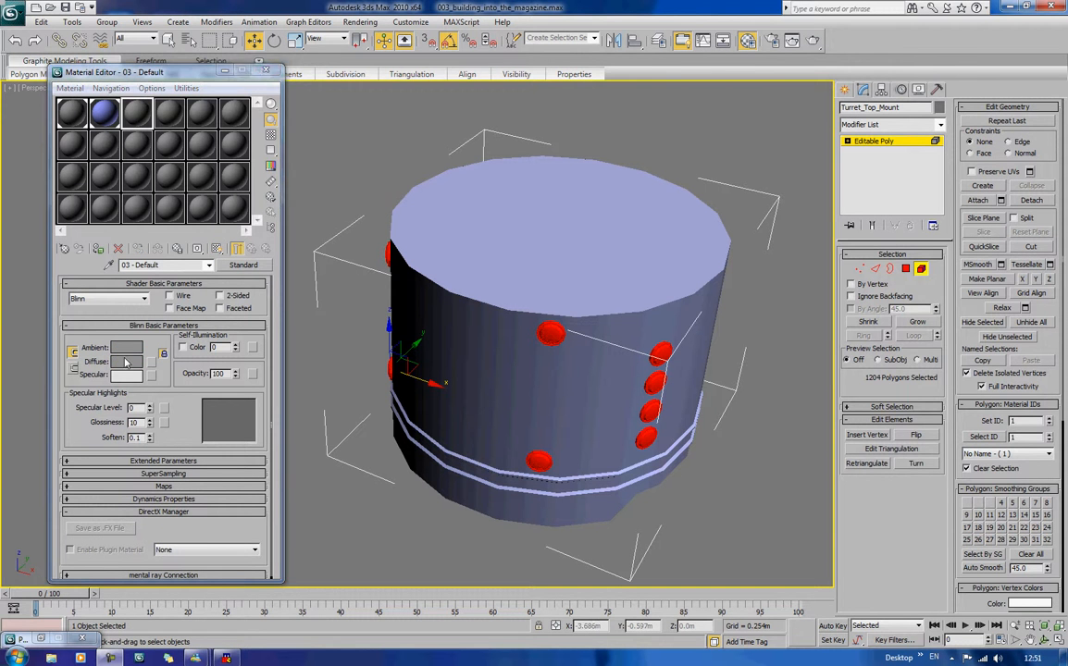
click(127, 361)
drag(324, 143, 353, 79)
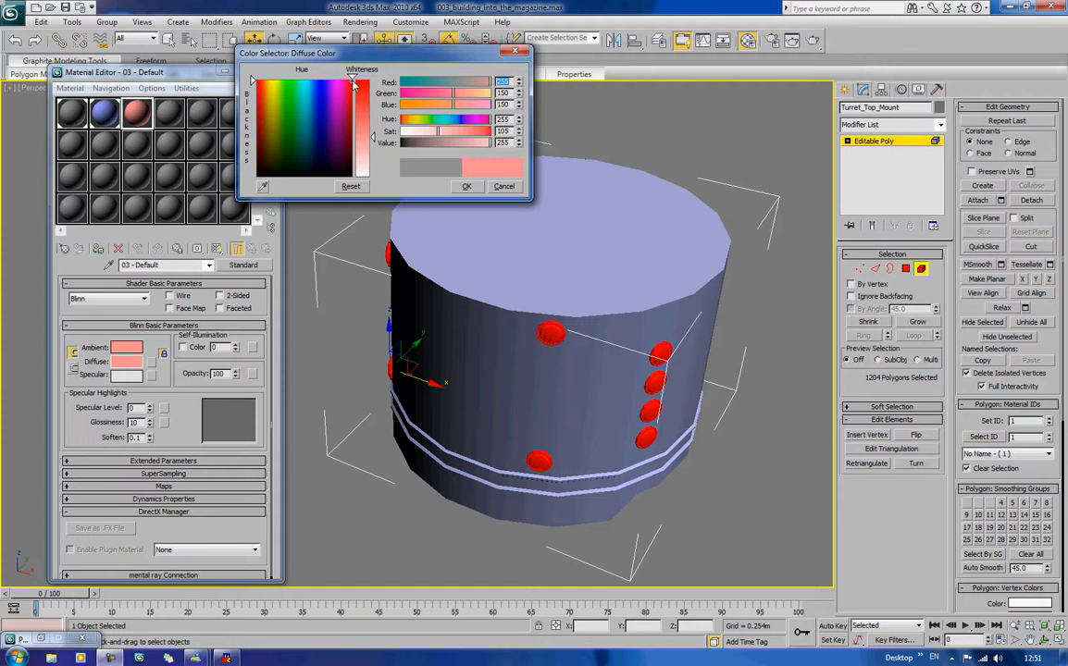
click(468, 187)
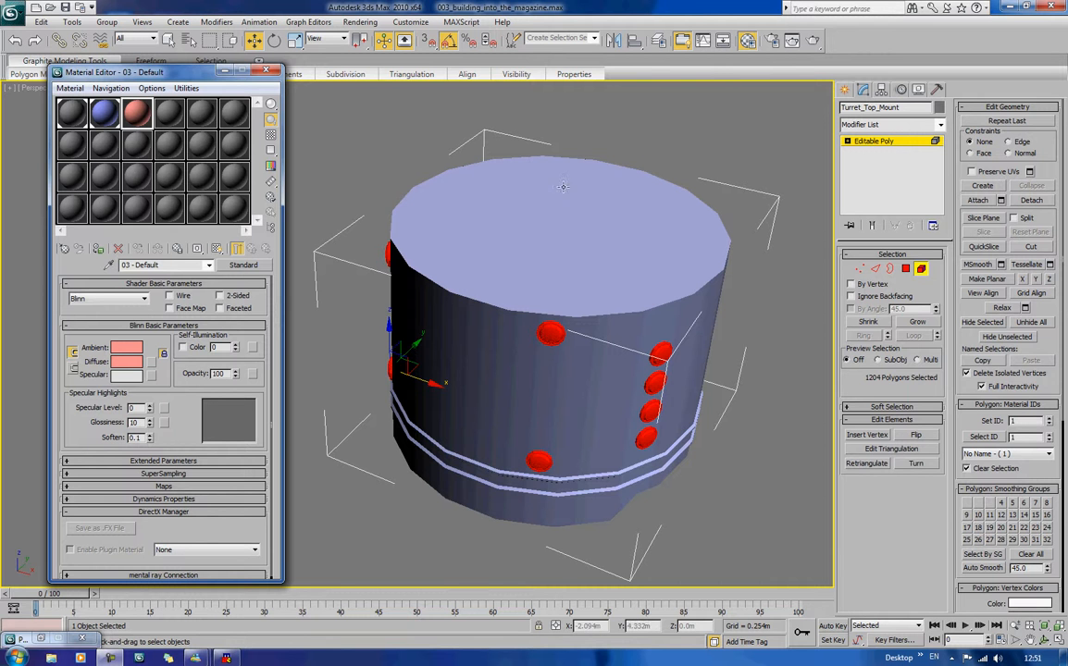
click(926, 270)
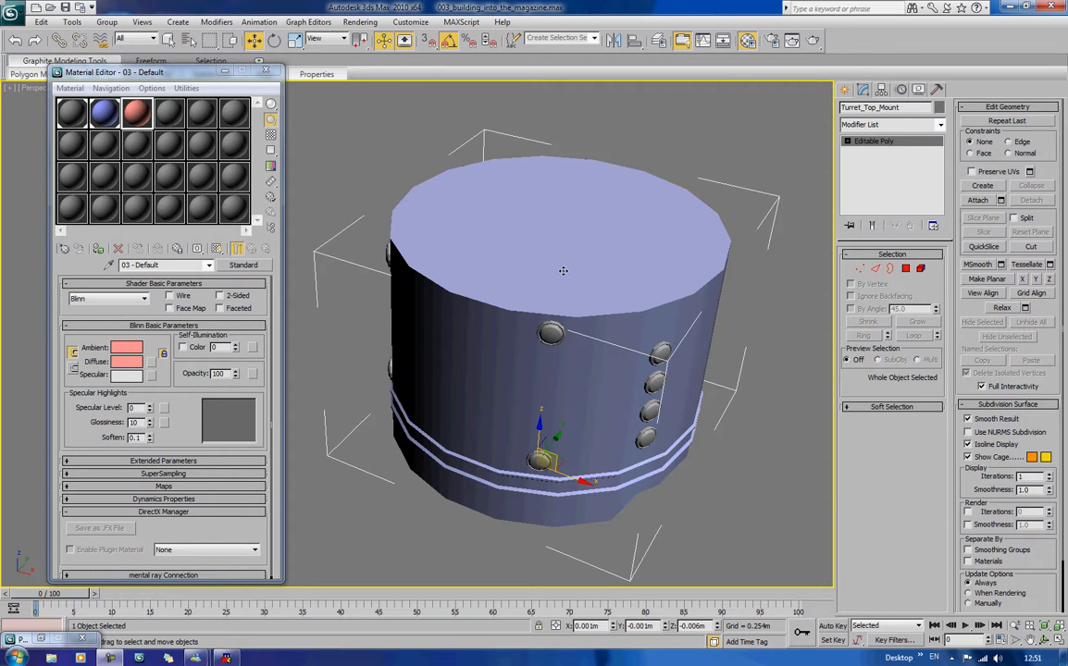
key(ctrl+z)
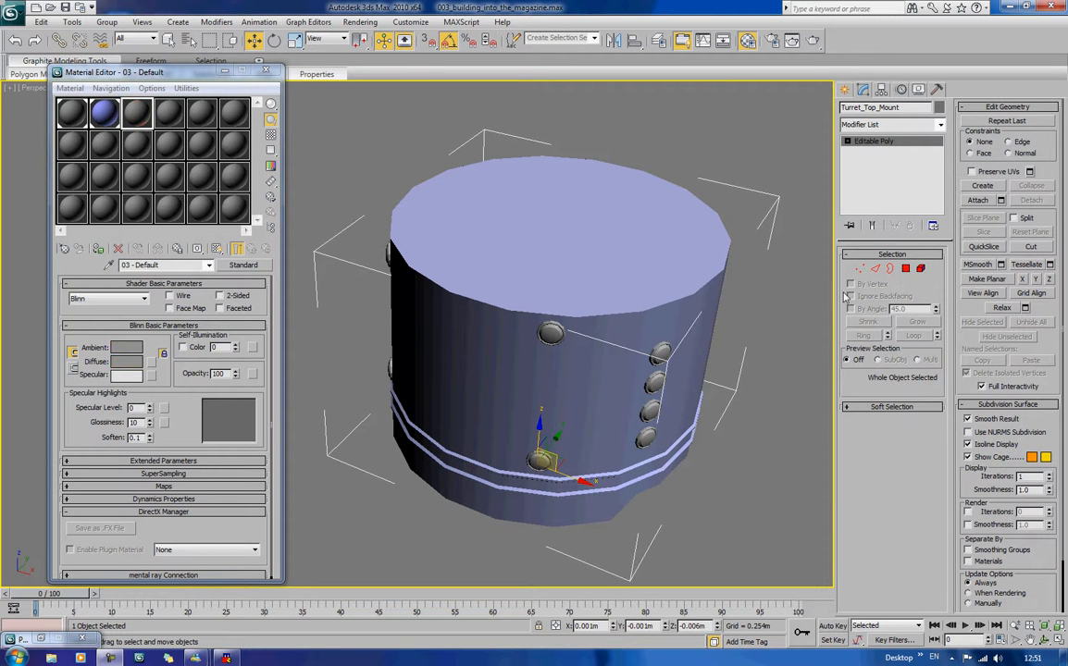
Step: Set the 03 - Default diffuse colour to light red (255, 150, 150) and assign the material to the selected bolts of Turret_Top_Mount
click(908, 269)
click(120, 363)
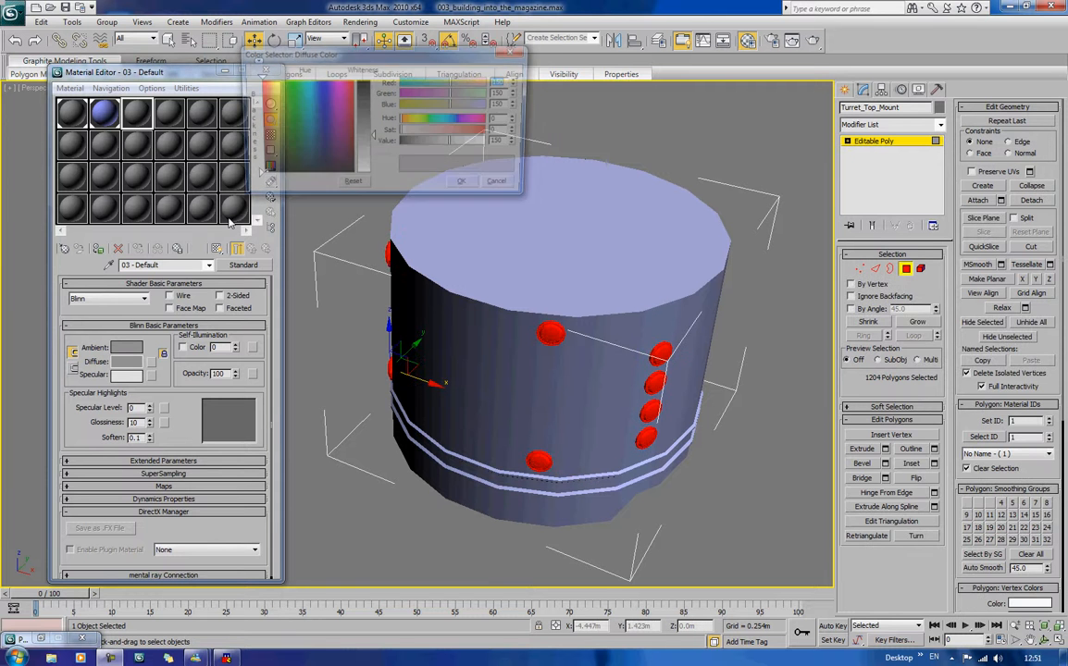
drag(295, 145, 353, 79)
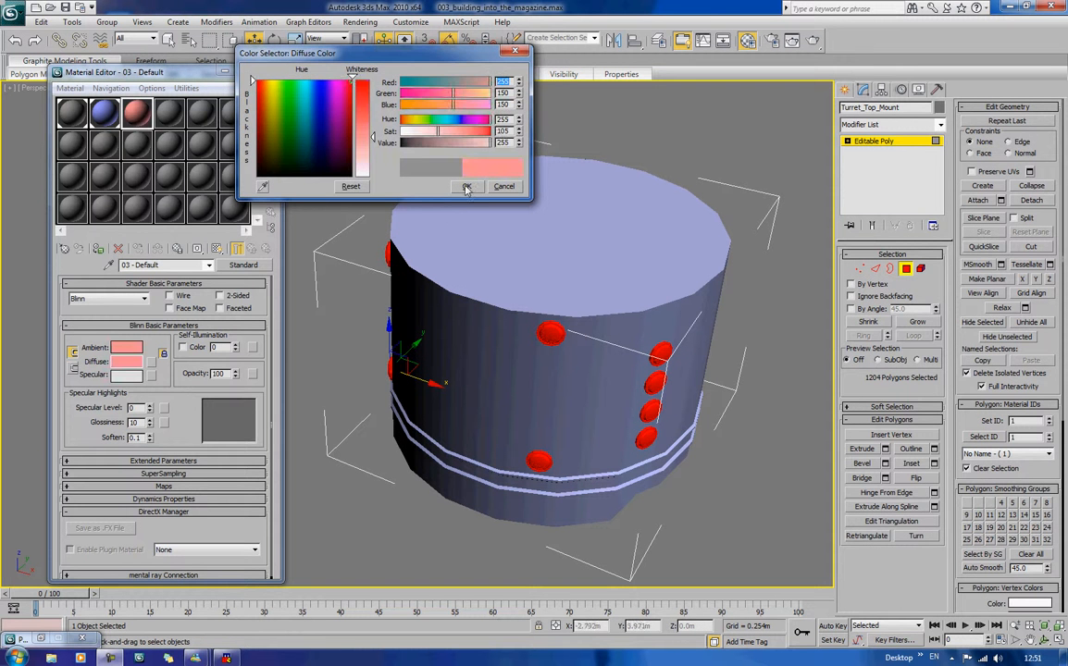
click(467, 187)
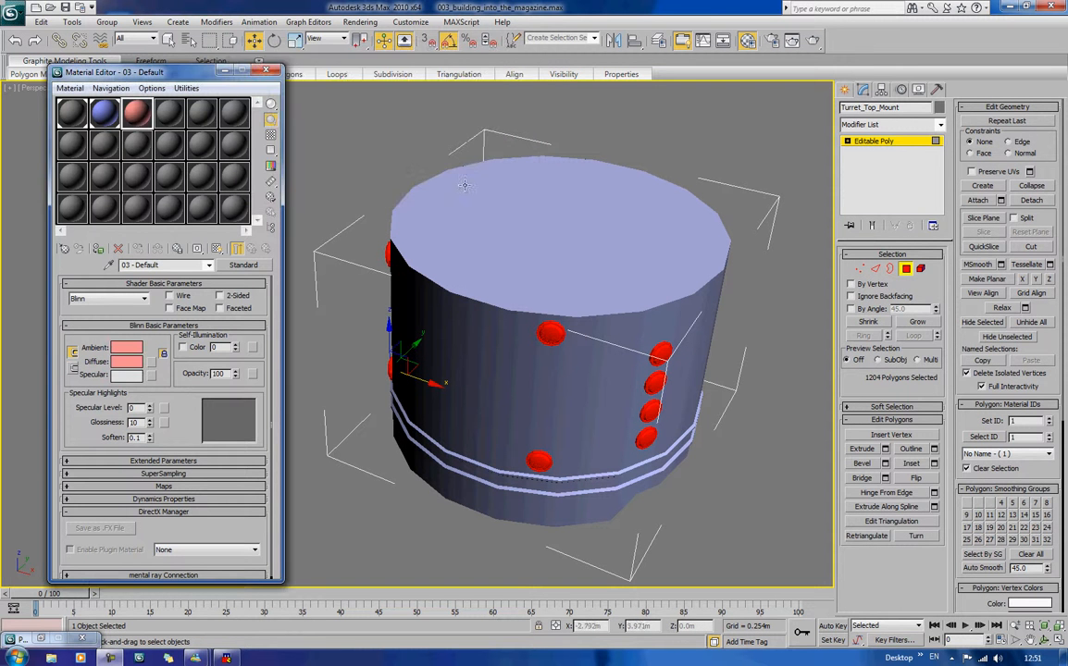
click(97, 249)
click(906, 270)
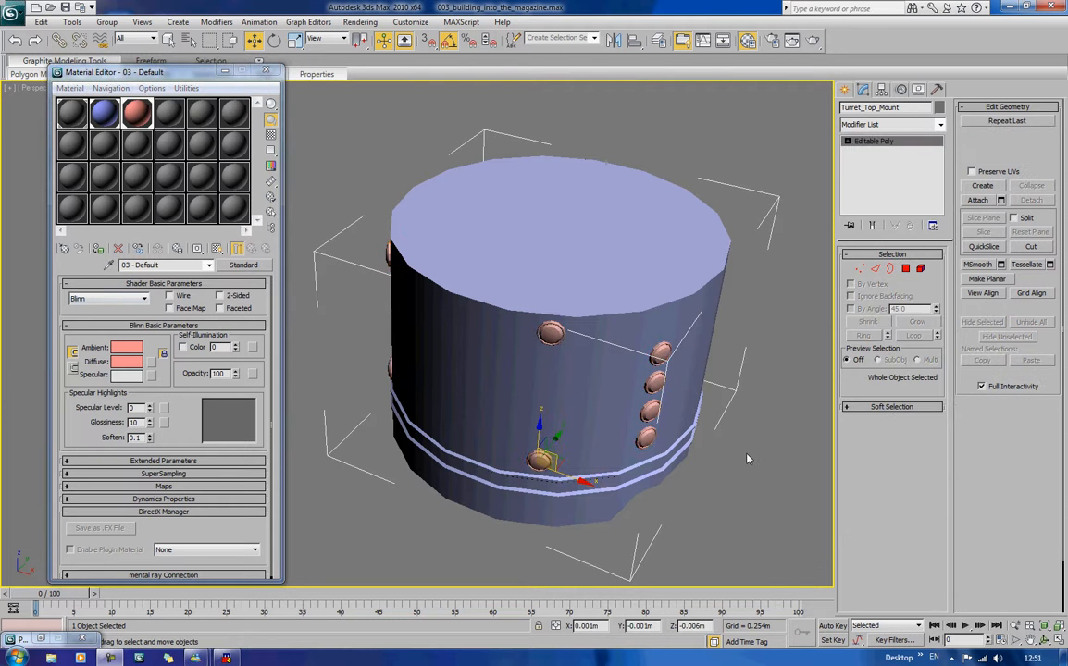
Step: Unhide all objects, select the lower ring Cylinder01 and hide every unselected object
click(673, 410)
alt+middle_drag(674, 410, 699, 431)
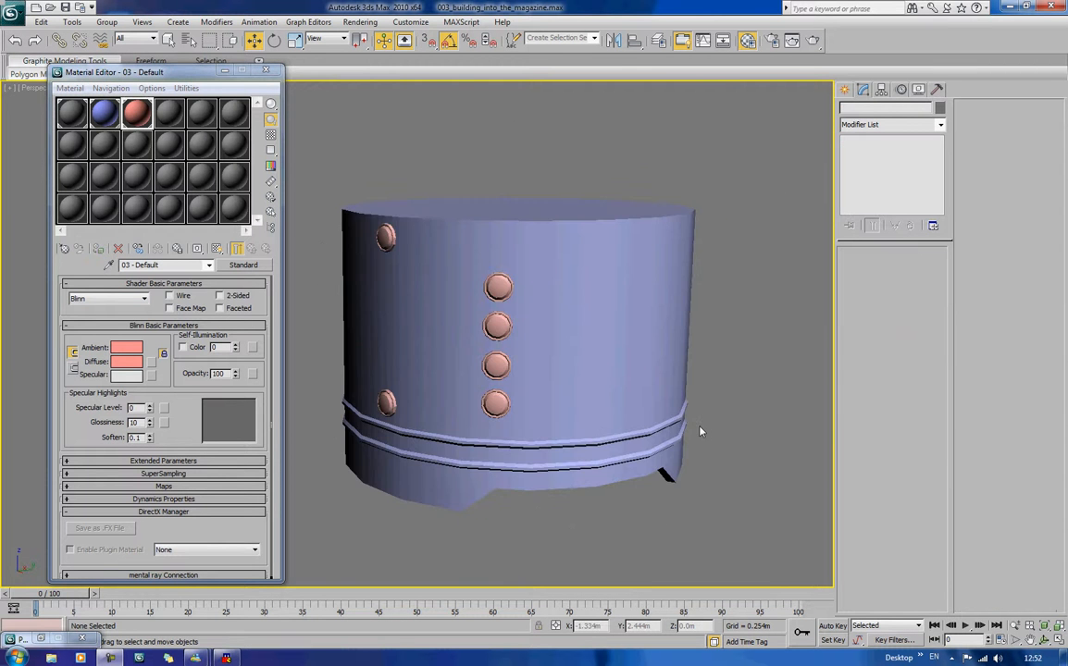
right_click(699, 428)
click(730, 370)
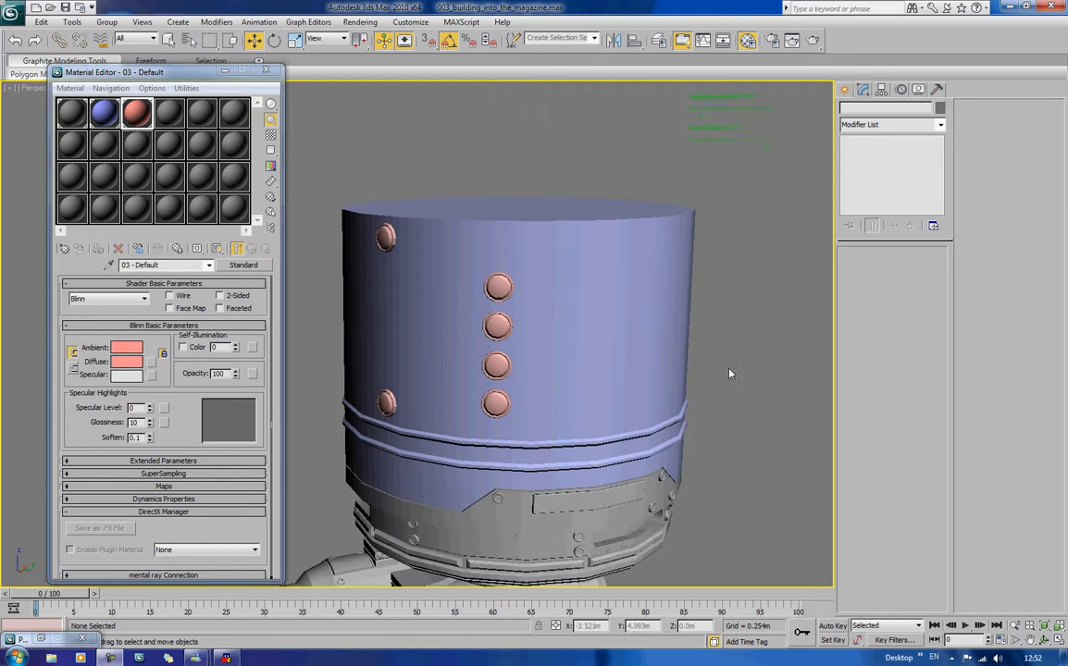
middle_drag(672, 360, 787, 243)
click(549, 311)
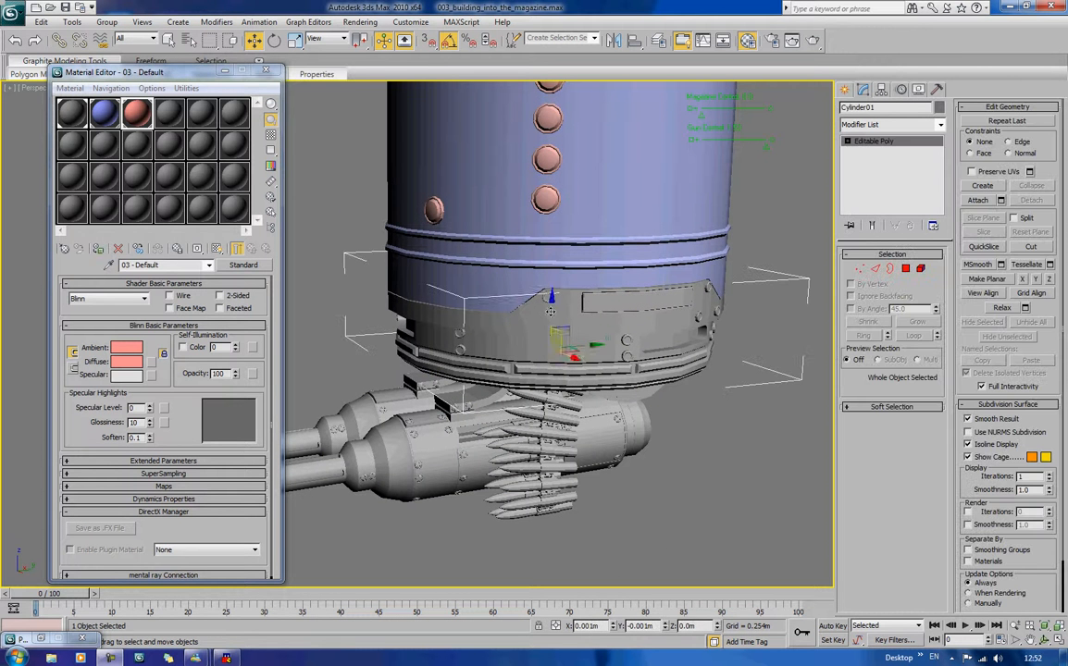
right_click(551, 308)
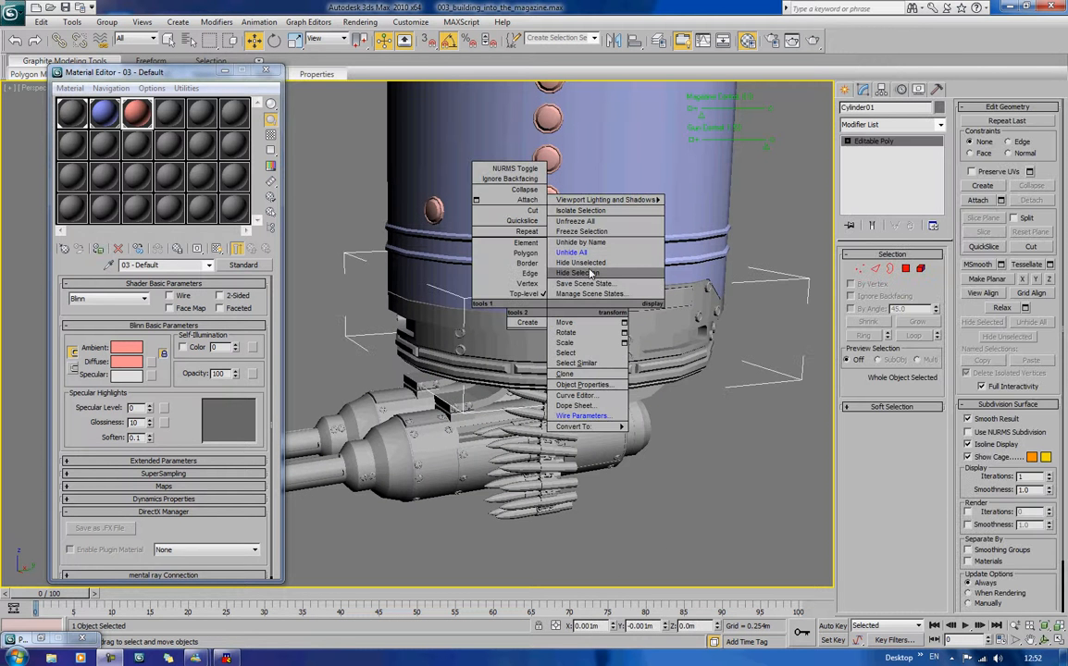
click(592, 263)
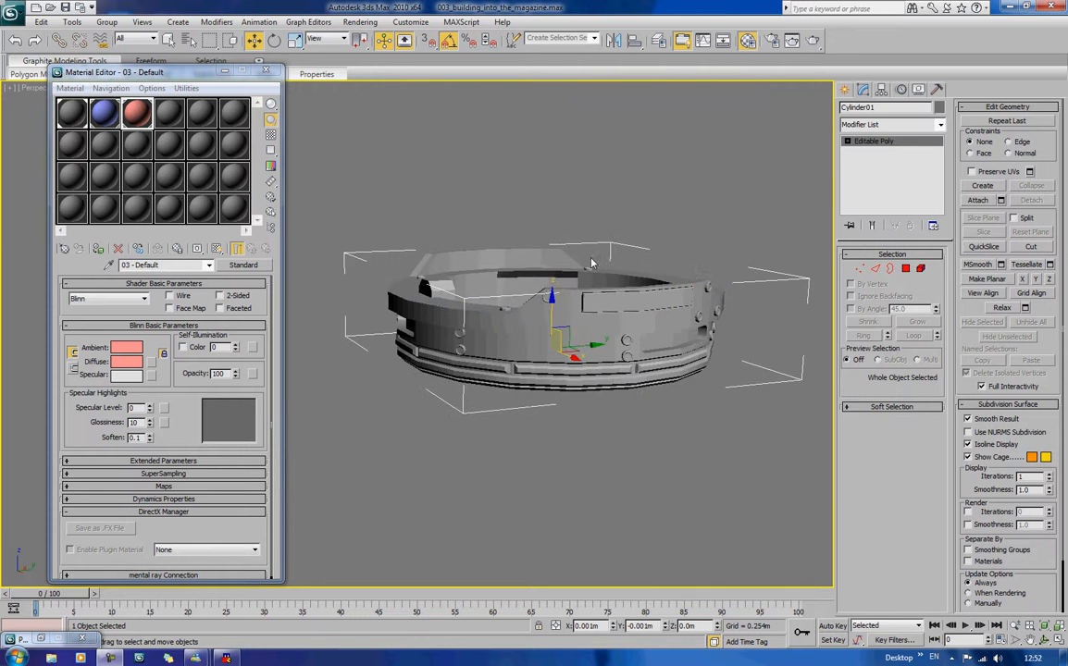
Step: Select the main ring element of Cylinder01 and assign the light blue 02 - Default material to it
click(641, 233)
mouse_move(641, 233)
alt+middle_down()
mouse_move(615, 237)
mouse_move(635, 243)
alt+middle_up()
click(632, 284)
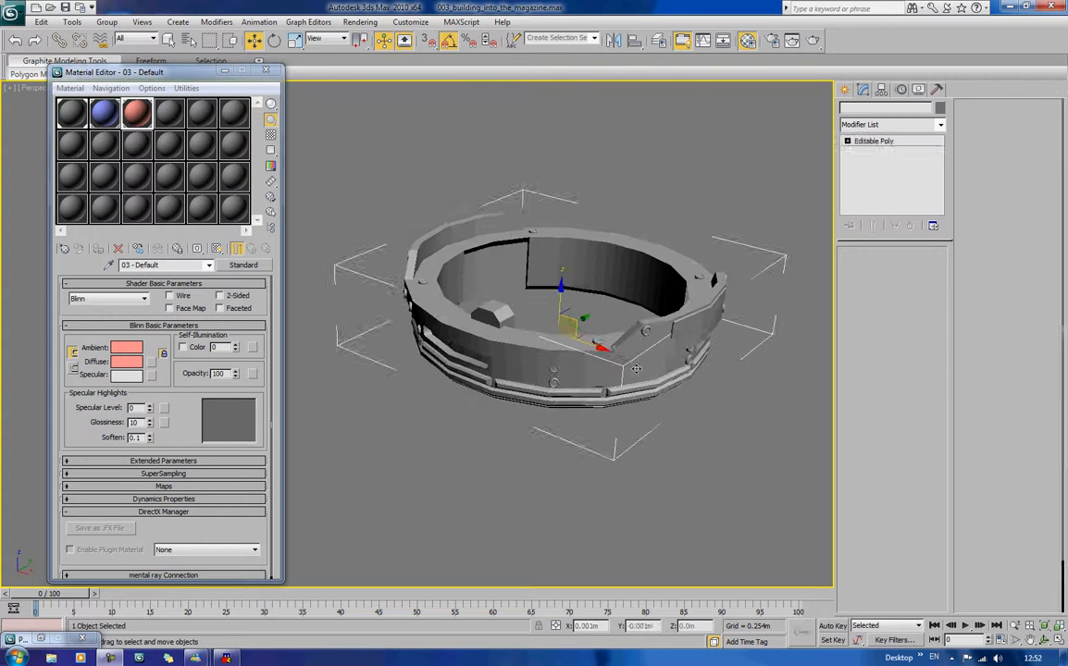
middle_drag(636, 372, 639, 402)
key(5)
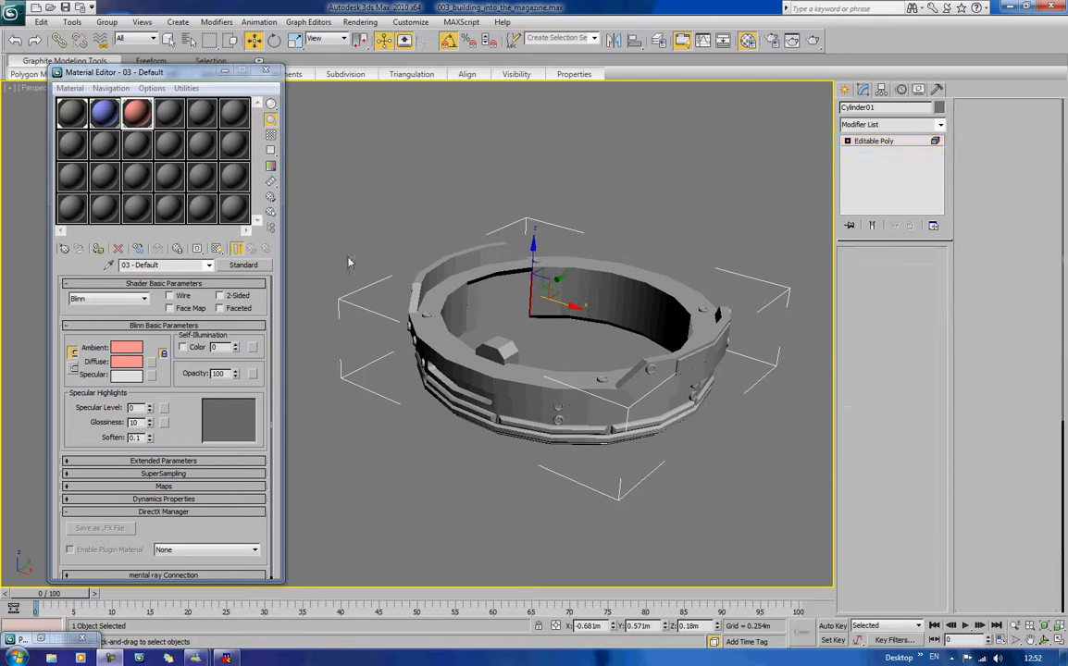
click(640, 413)
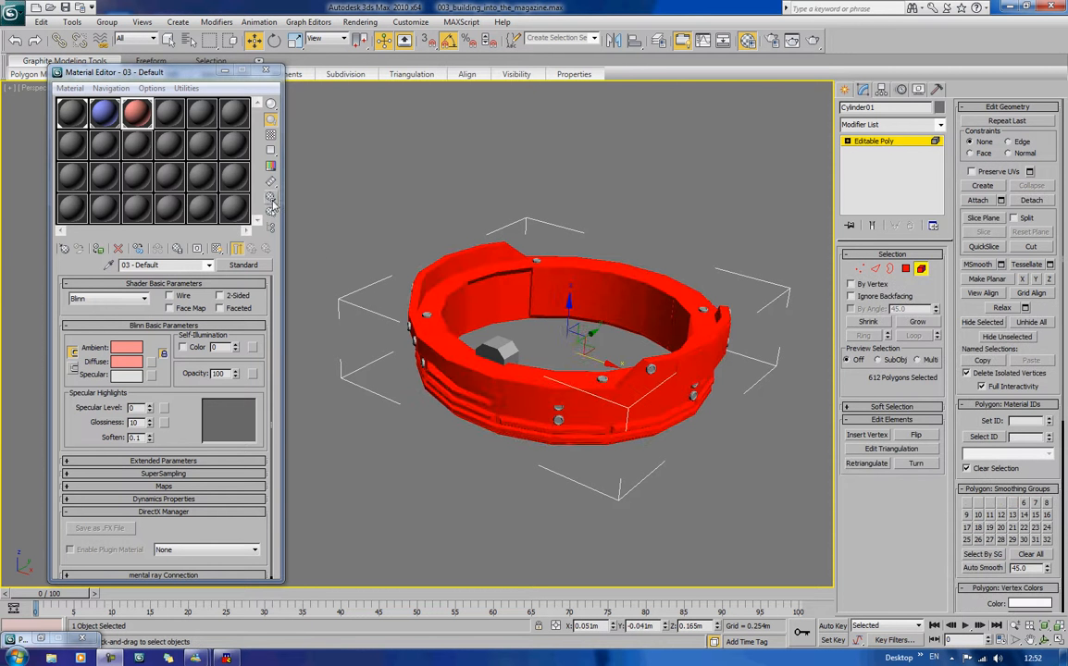
drag(136, 112, 556, 381)
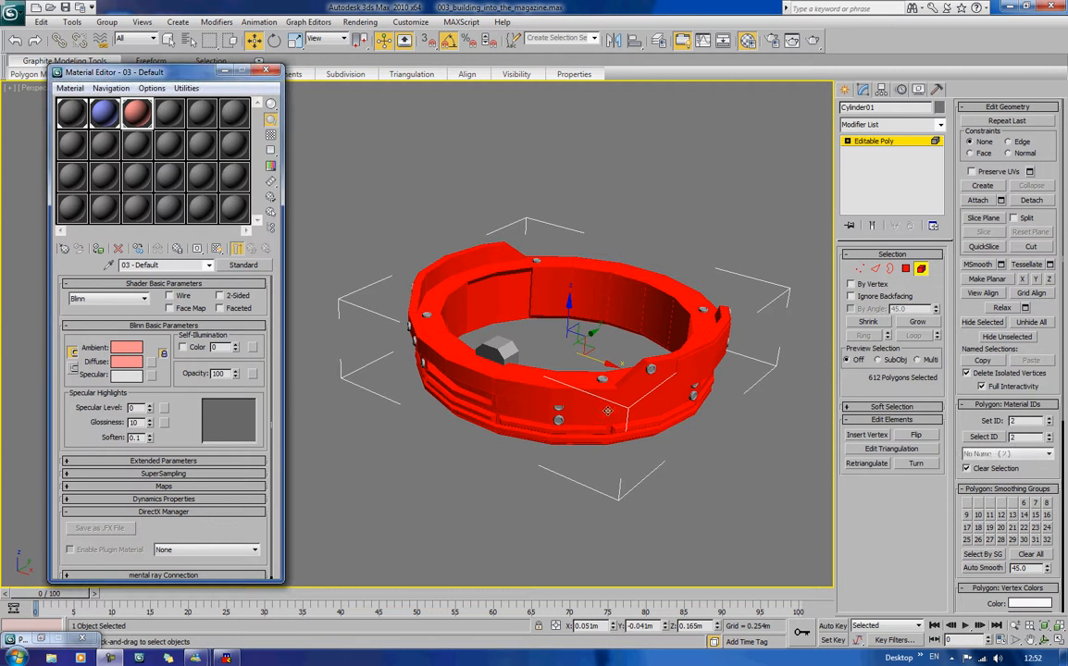
Step: Invert the element selection on Cylinder01 and assign the light red 03 - Default material to the bolts and small parts
key(ctrl+i)
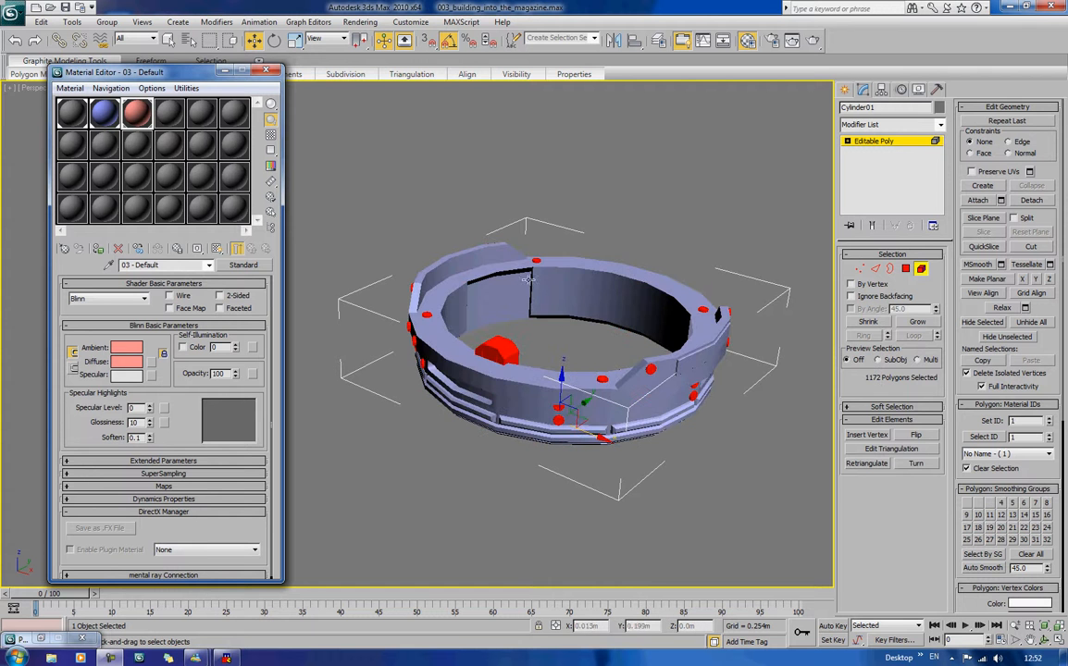
click(97, 248)
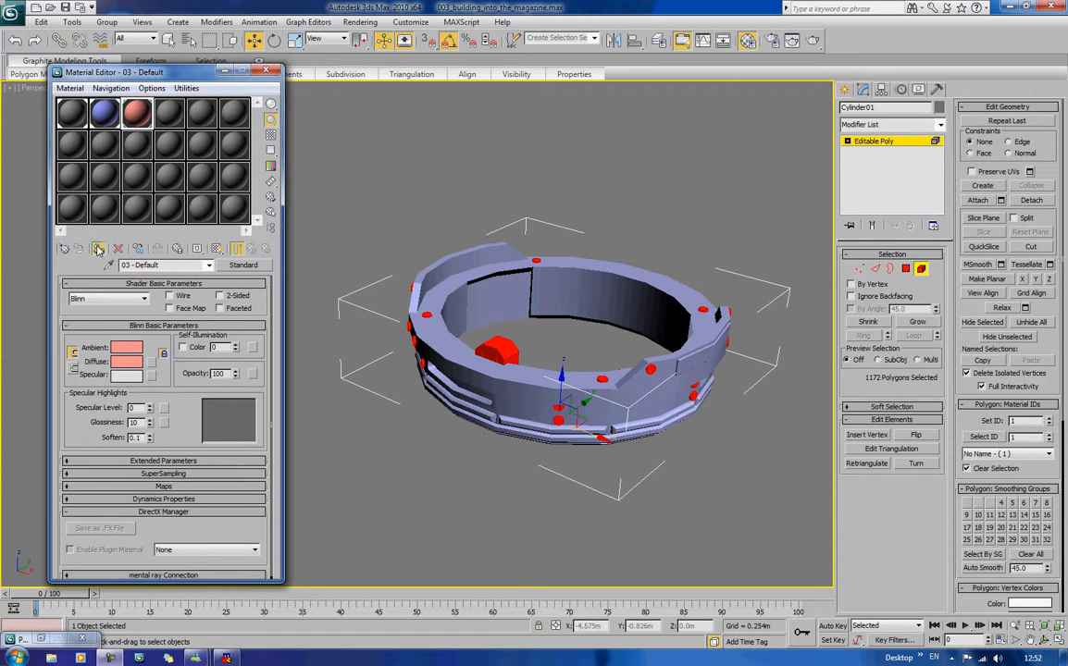
click(542, 337)
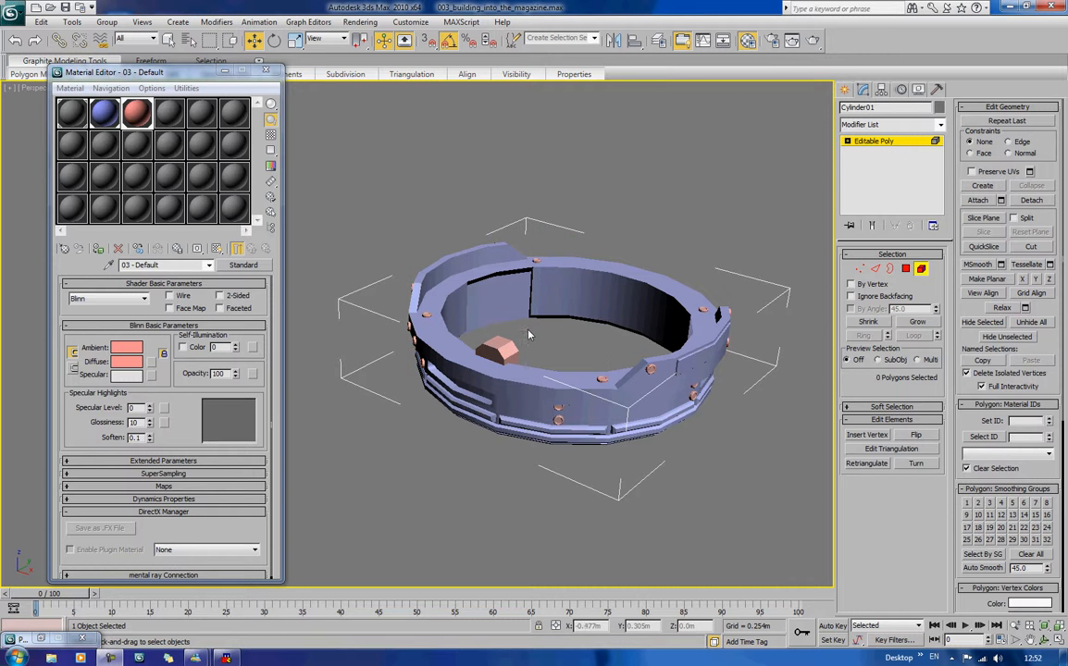
click(923, 270)
Step: Unhide all objects, select Lower_Gun_01 and hide every unselected object
right_click(671, 232)
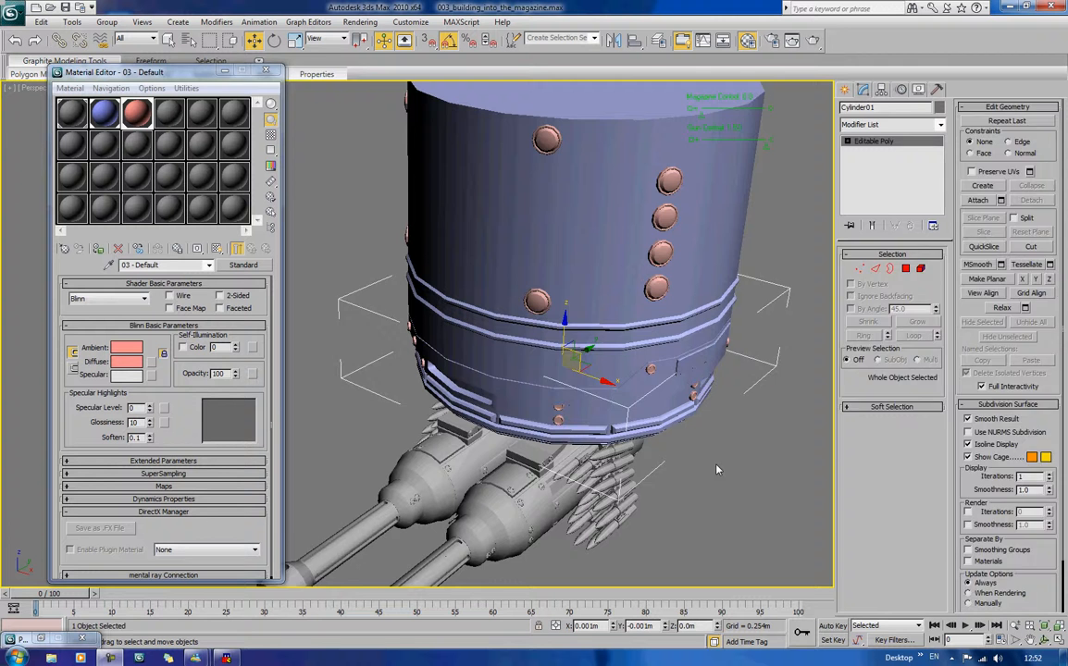
click(713, 467)
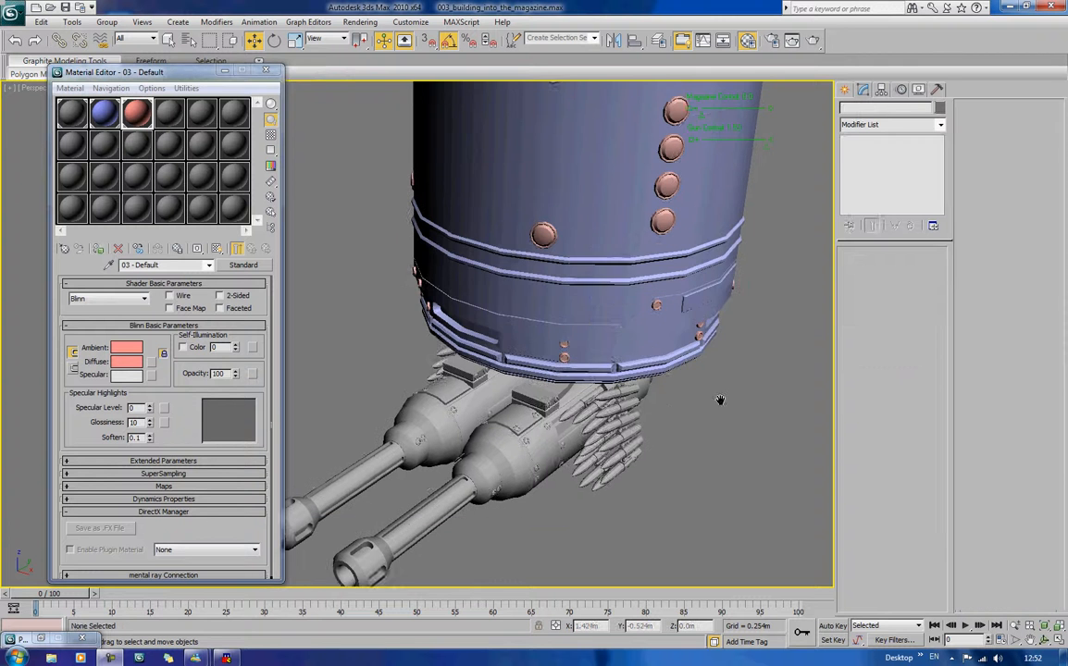
click(540, 392)
right_click(540, 395)
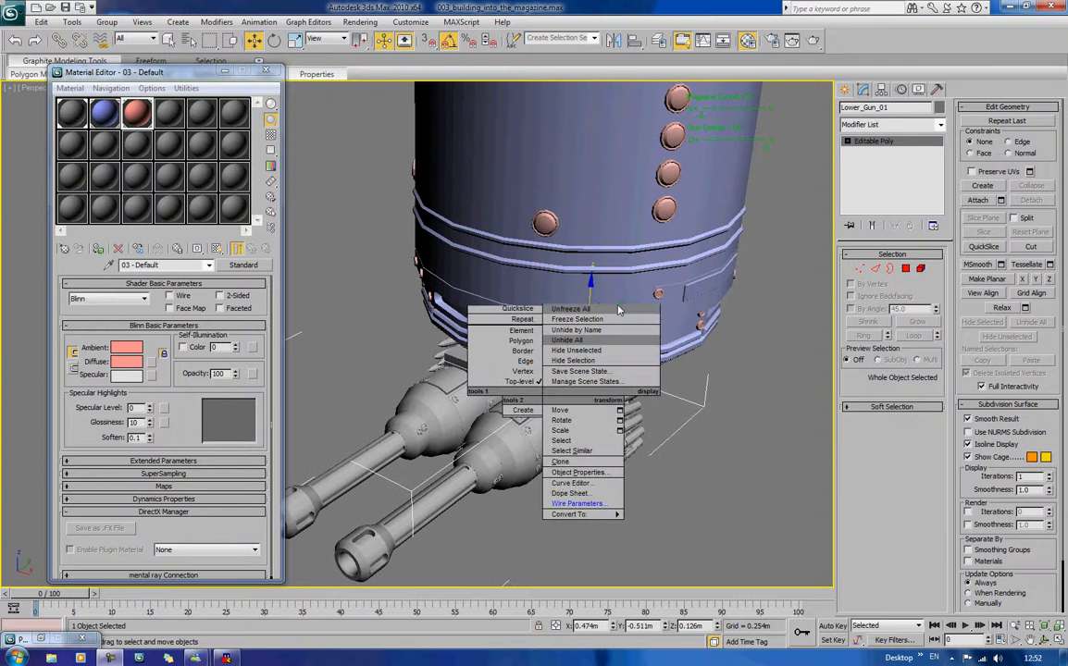
click(576, 350)
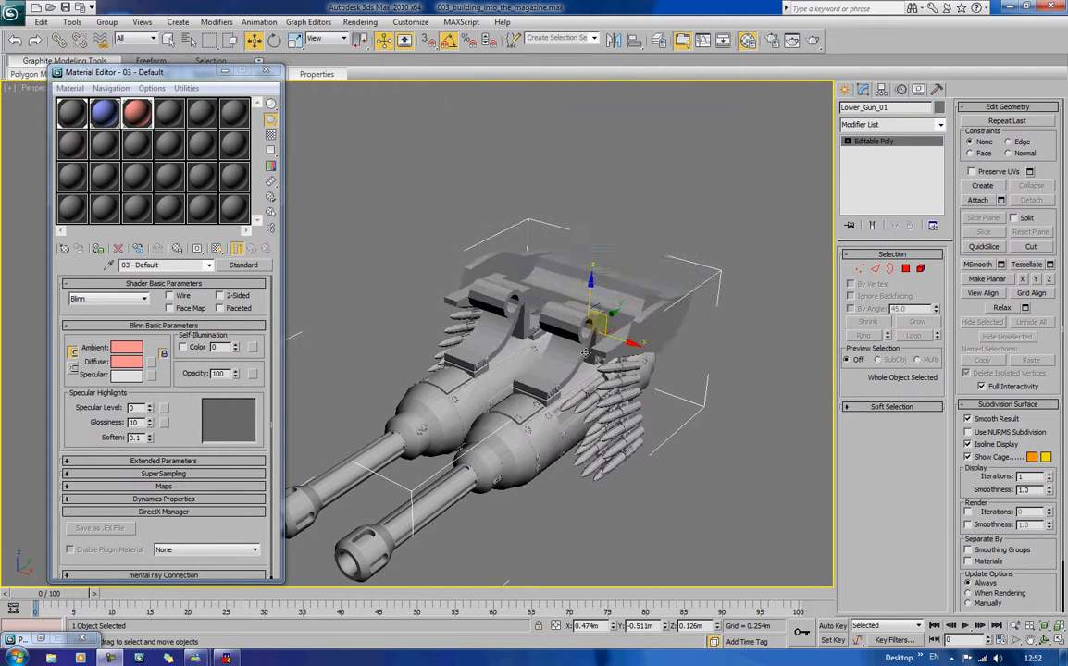
Step: Select the main body elements of both guns in Lower_Gun_01
alt+middle_drag(685, 427, 874, 335)
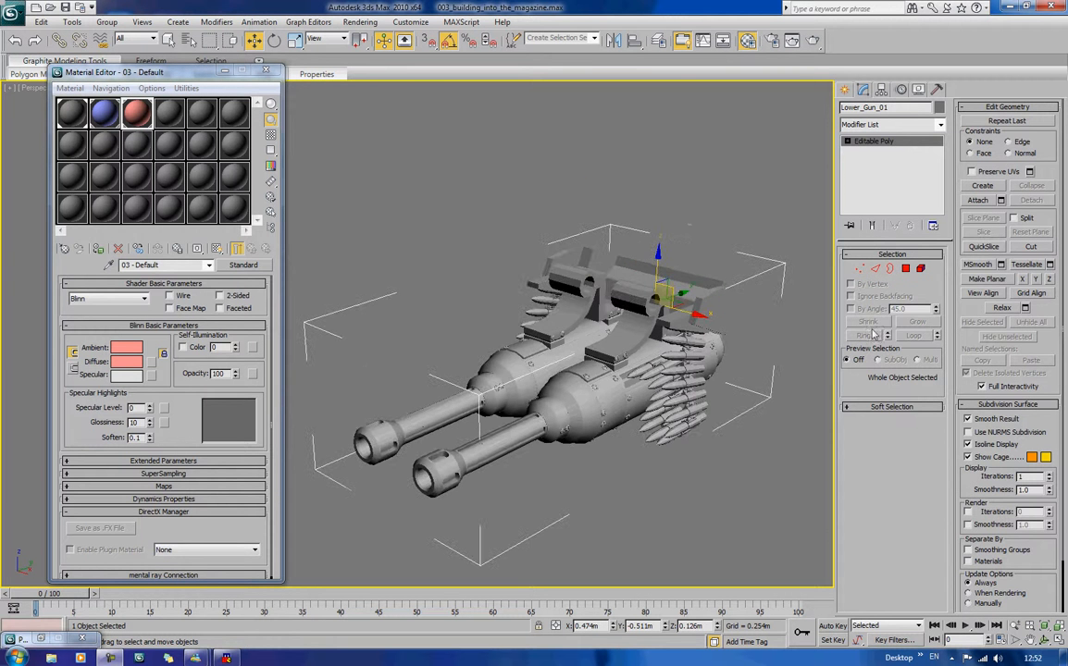
key(4)
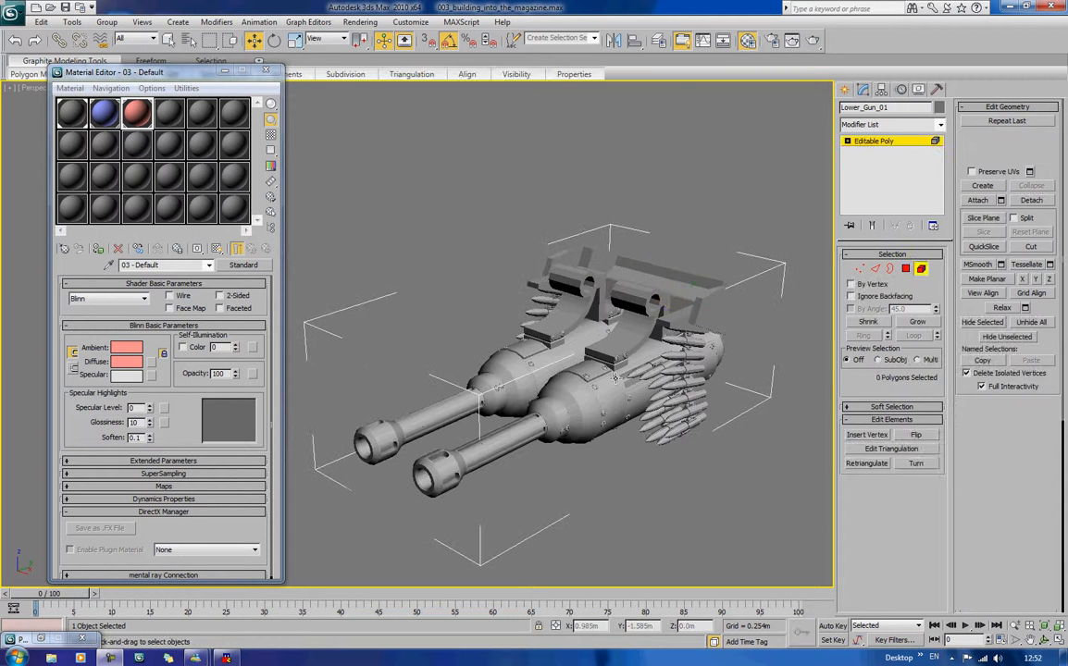
click(615, 393)
ctrl+click(507, 383)
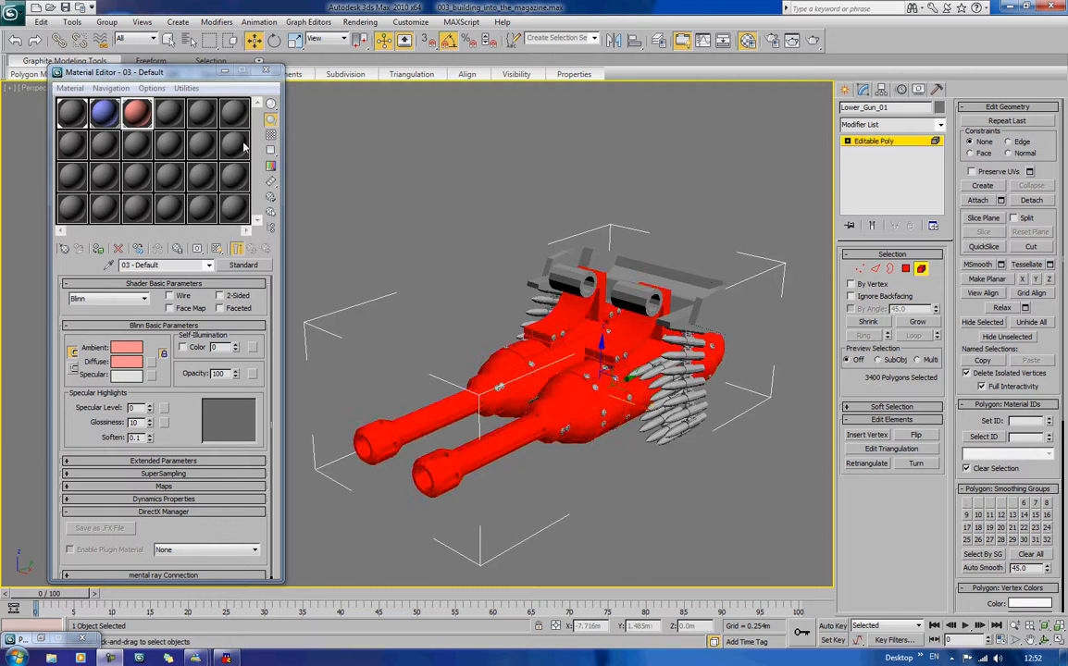
Step: Set the 04 - Default diffuse colour to dark red, enable its viewport display and assign it to both selected gun bodies
click(170, 112)
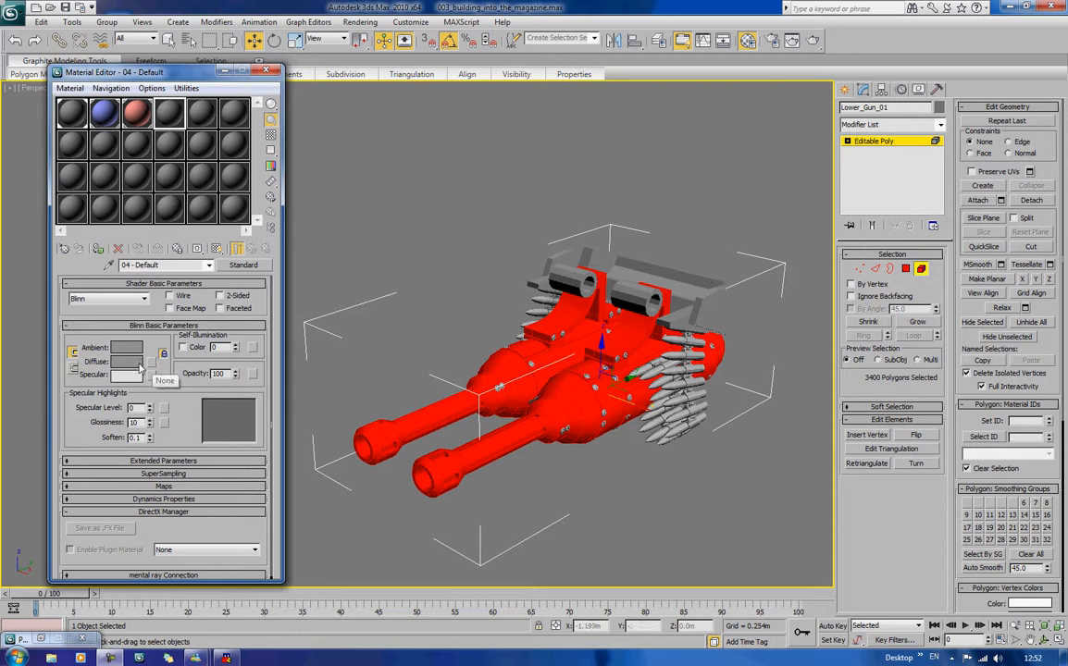
click(134, 363)
mouse_move(263, 105)
mouse_down()
mouse_move(256, 79)
mouse_move(266, 107)
mouse_move(254, 146)
mouse_up()
drag(435, 131, 484, 131)
click(463, 188)
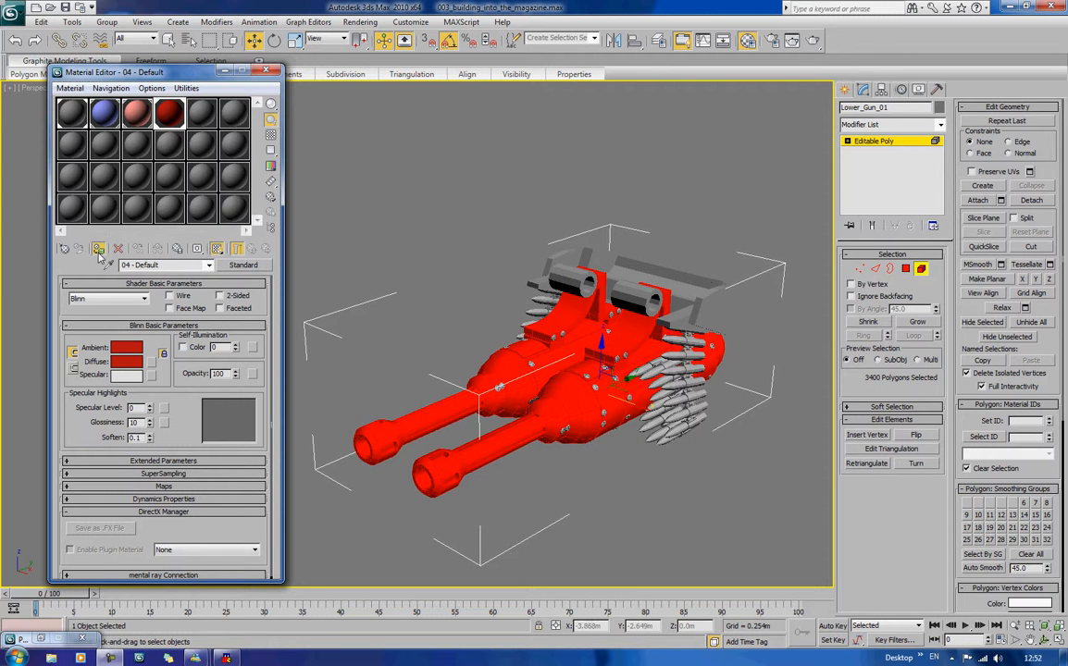
click(329, 246)
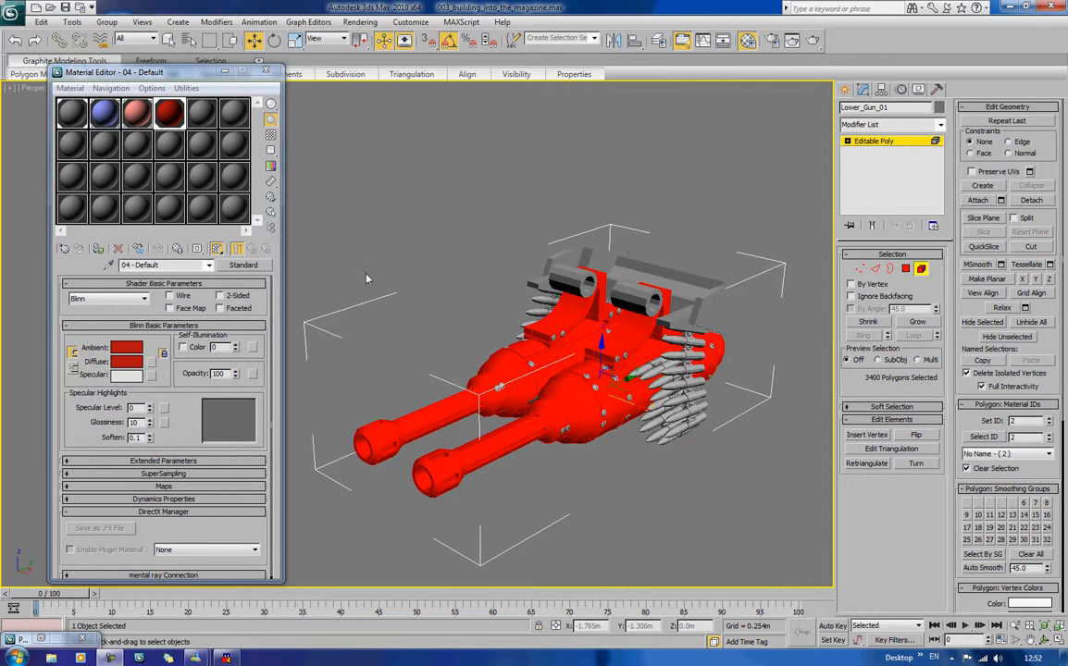
Step: Select all the bullet elements of the ammo belt beside the nearer gun of Lower_Gun_01
click(555, 418)
alt+middle_drag(588, 380, 533, 407)
scroll(694, 413, up, 3)
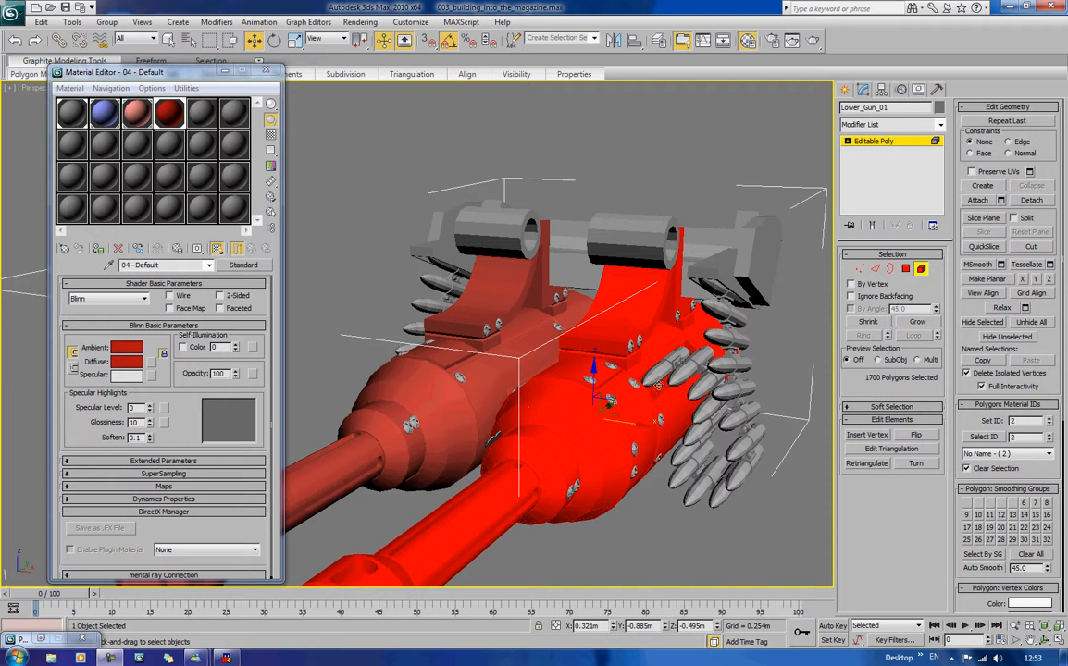
click(657, 379)
ctrl+click(692, 374)
ctrl+click(698, 385)
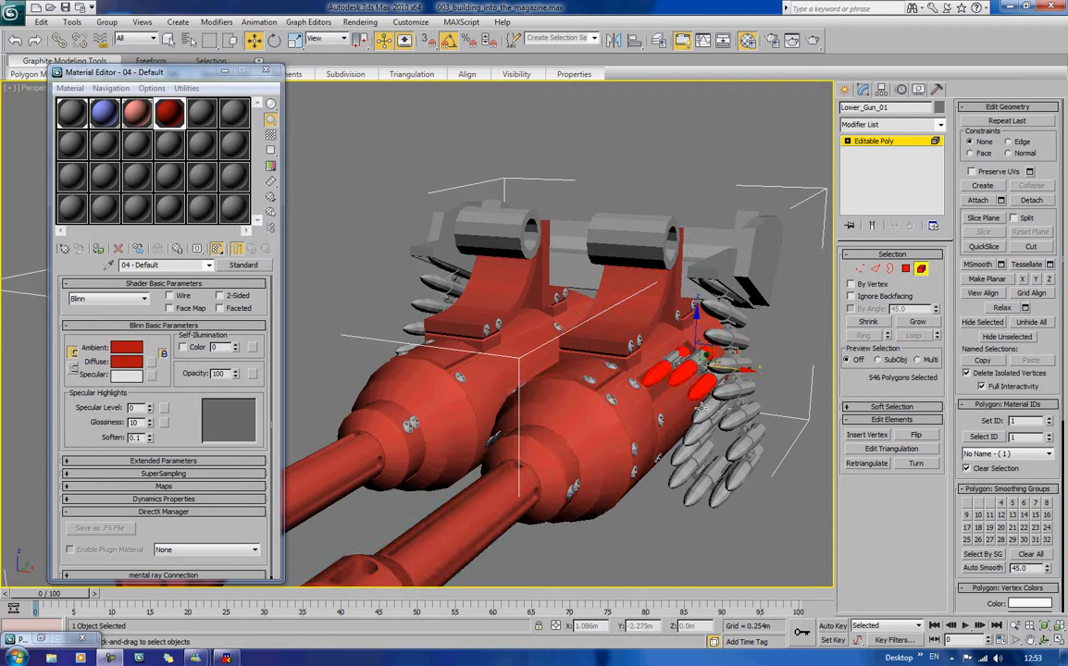
ctrl+click(703, 416)
ctrl+click(689, 430)
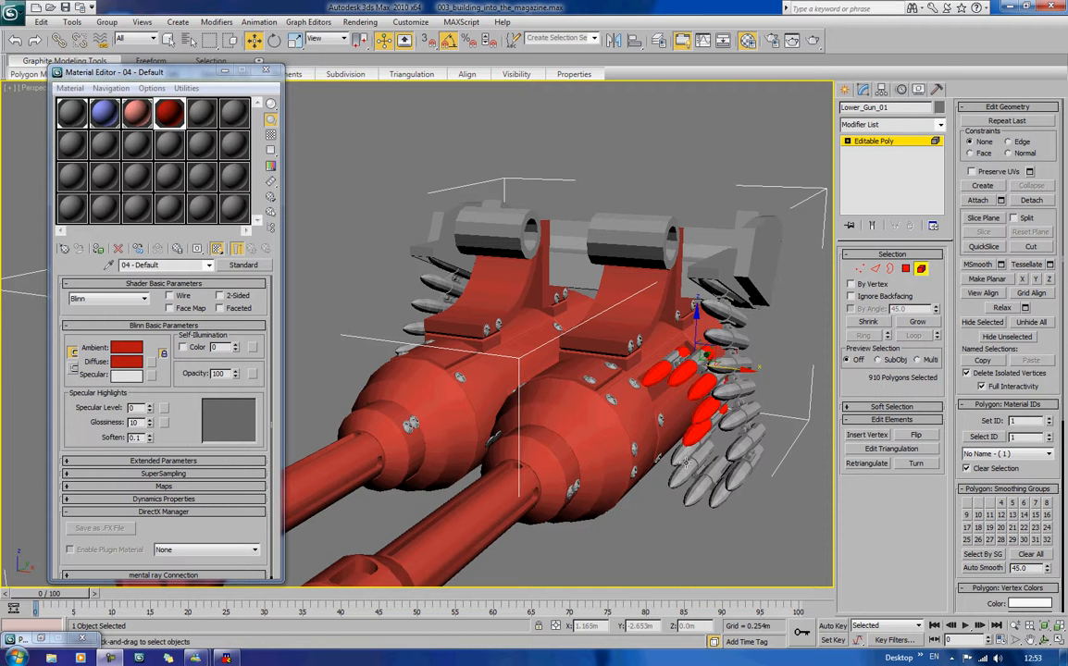
ctrl+click(690, 448)
ctrl+click(691, 466)
ctrl+click(698, 493)
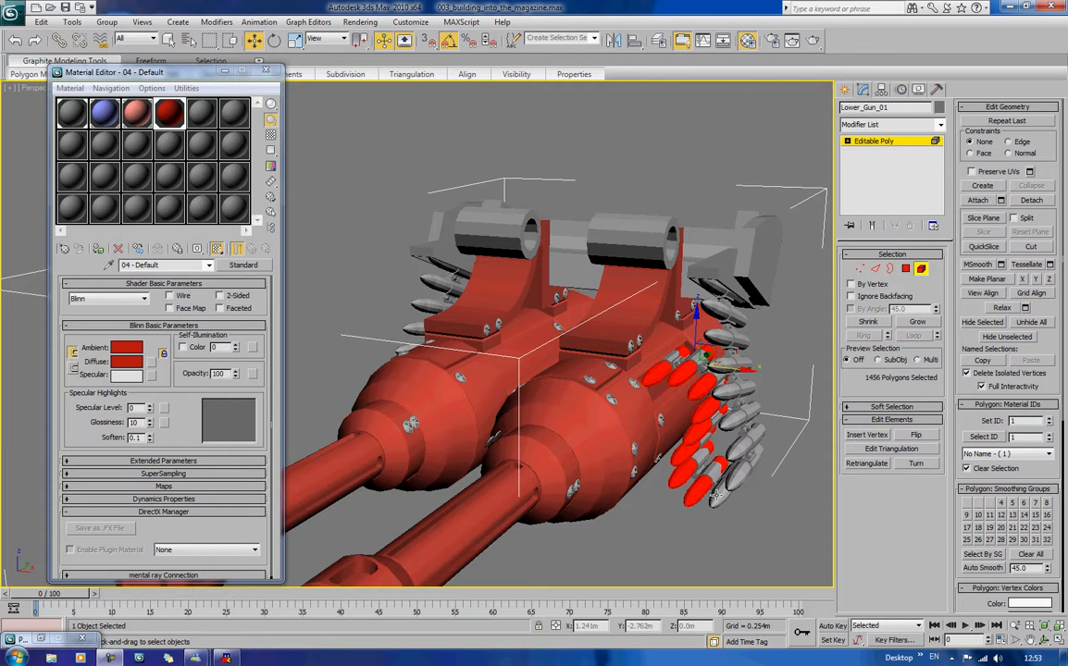
ctrl+click(727, 479)
ctrl+click(744, 459)
ctrl+click(741, 450)
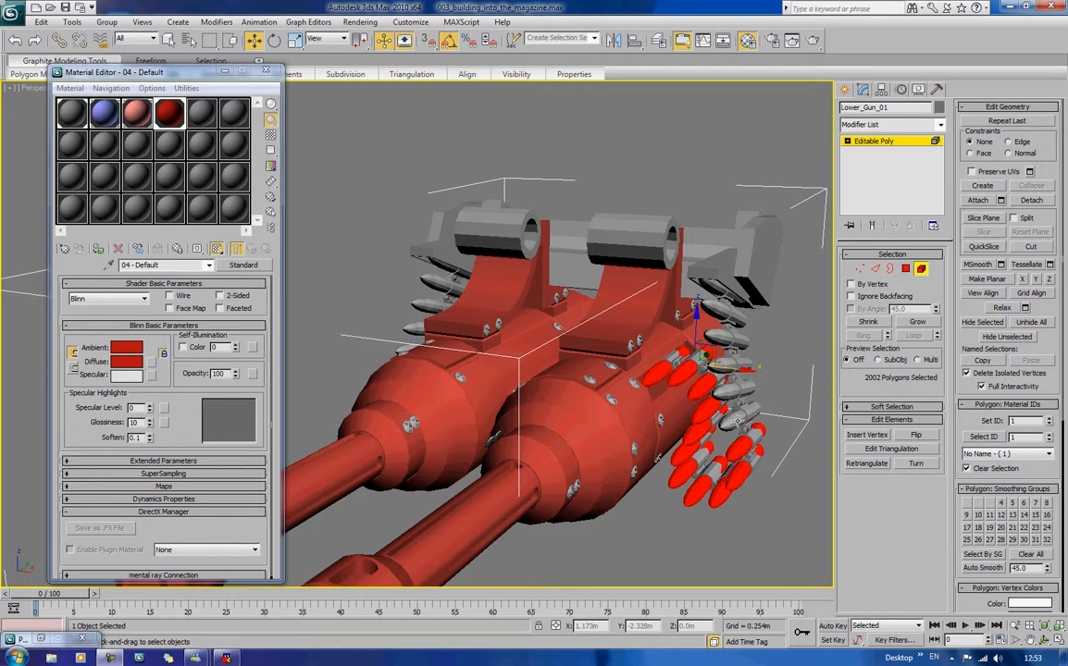
ctrl+click(736, 421)
ctrl+click(731, 393)
ctrl+click(726, 364)
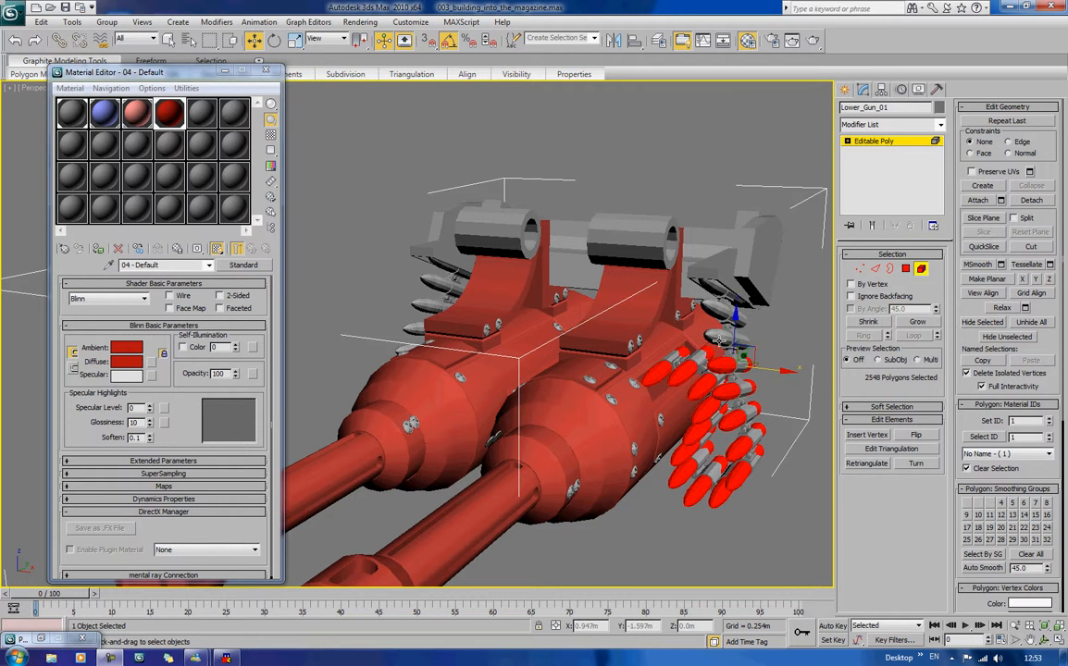
ctrl+click(719, 340)
ctrl+click(728, 314)
ctrl+click(726, 292)
Step: Add all the bullet elements of the ammo belt beside the other gun of Lower_Gun_01 to the selection
alt+middle_drag(630, 290, 739, 252)
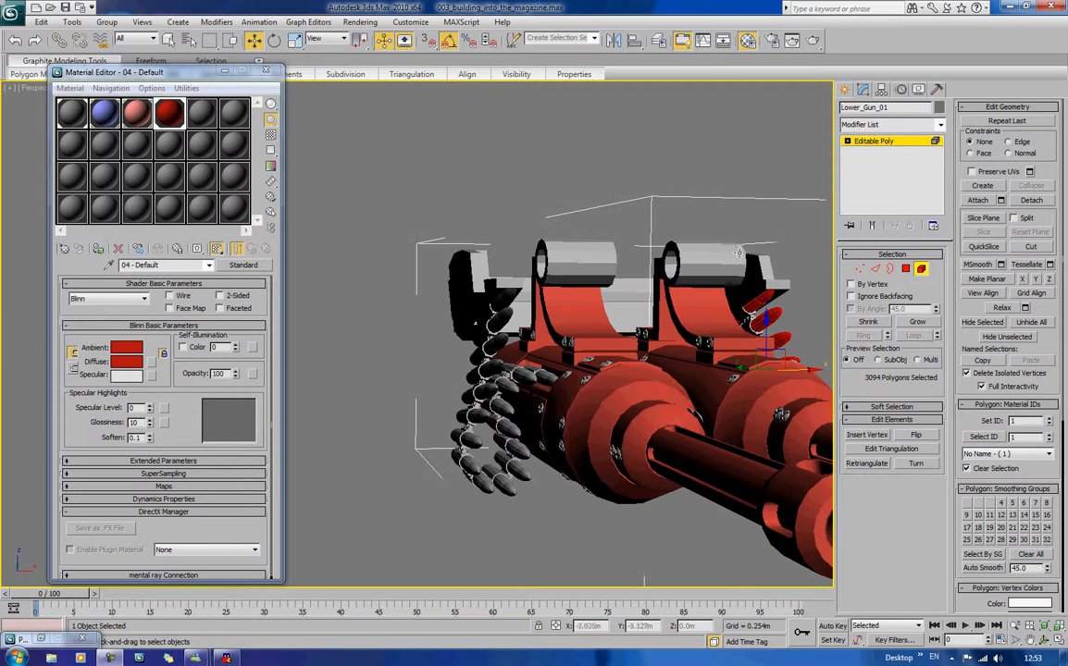
ctrl+click(549, 376)
ctrl+click(527, 376)
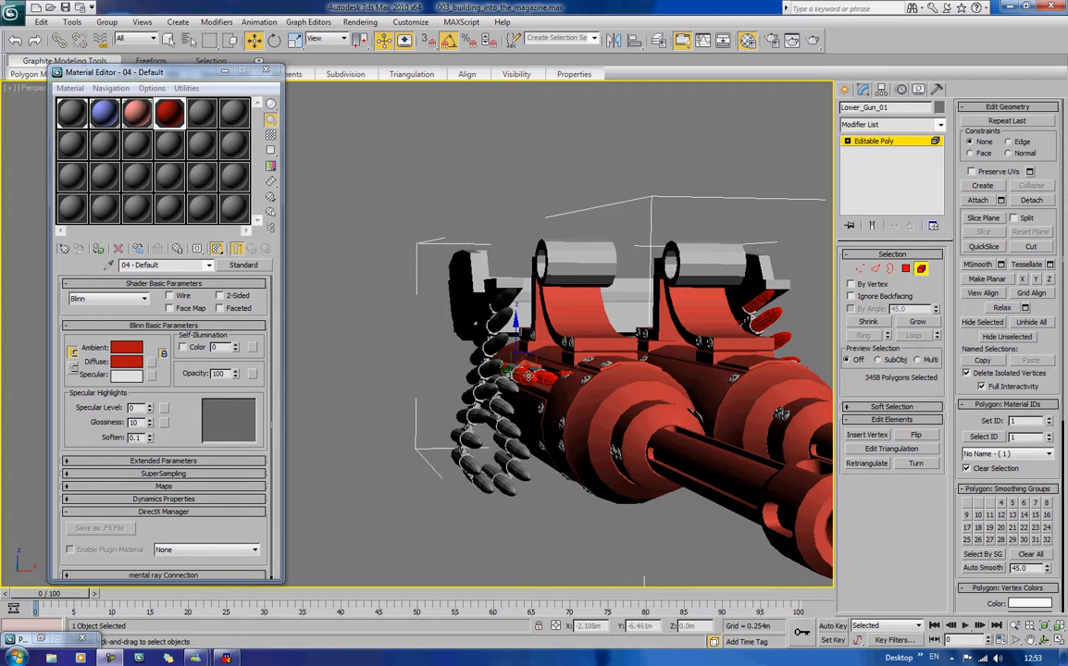
ctrl+click(508, 389)
ctrl+click(505, 408)
ctrl+click(508, 426)
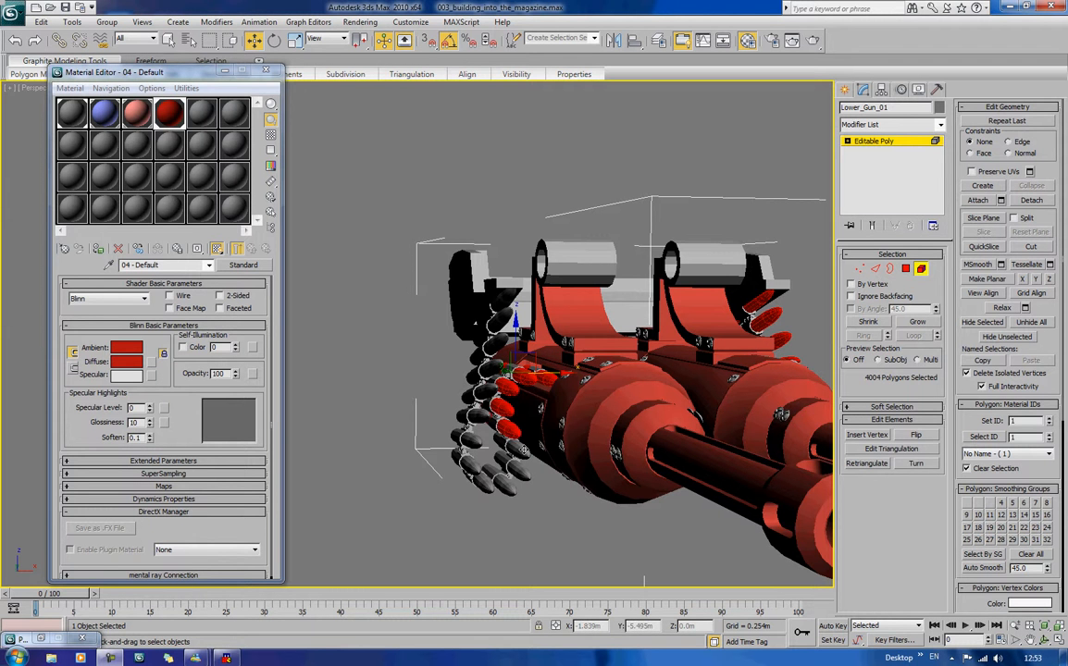
ctrl+click(515, 450)
ctrl+click(520, 472)
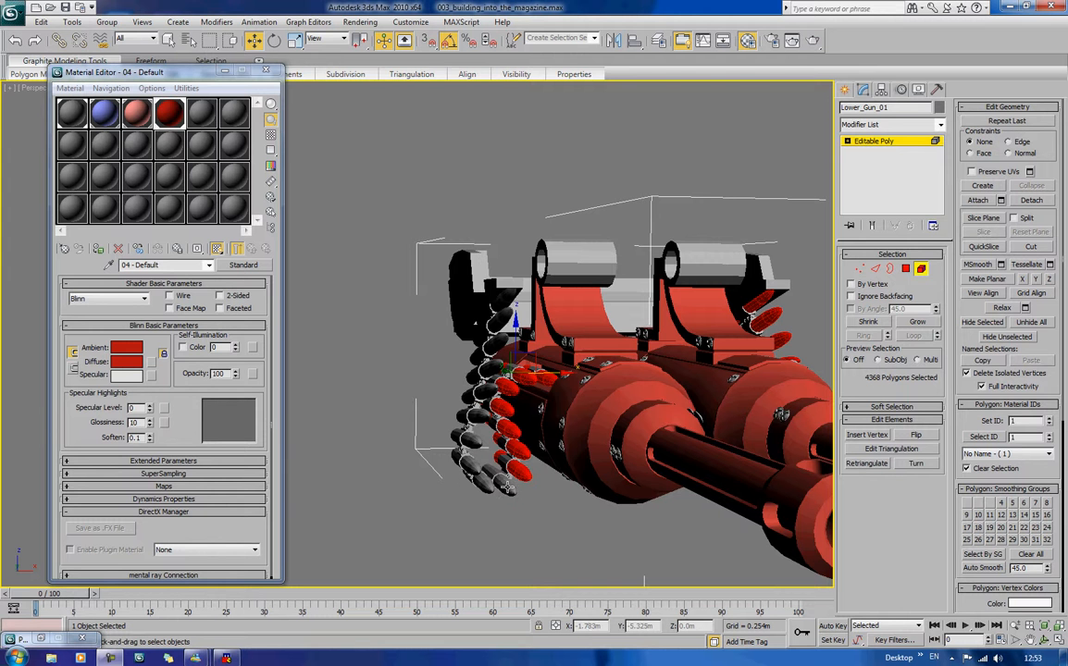
ctrl+click(507, 487)
ctrl+click(482, 483)
ctrl+click(470, 466)
ctrl+click(473, 436)
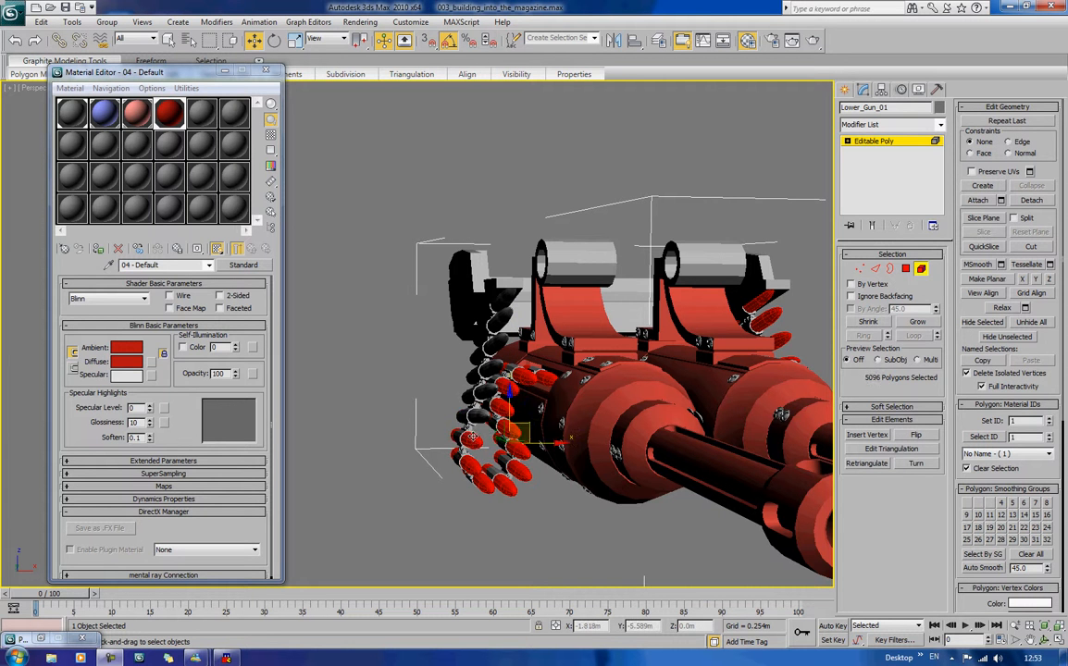
ctrl+click(478, 415)
ctrl+click(484, 393)
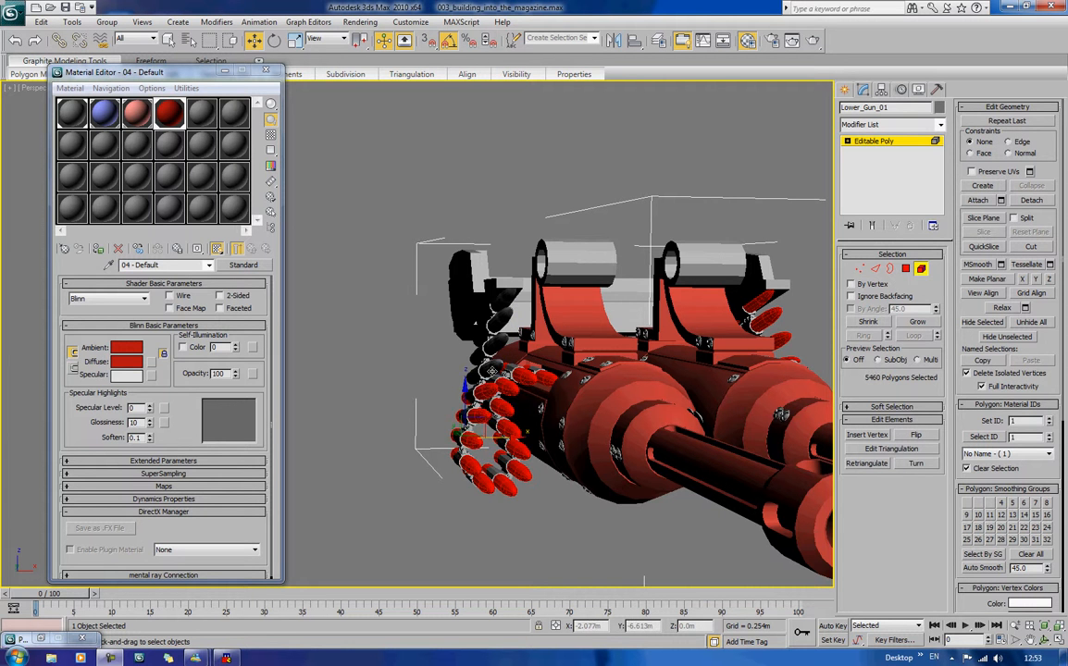
ctrl+click(493, 365)
ctrl+click(497, 343)
ctrl+click(500, 321)
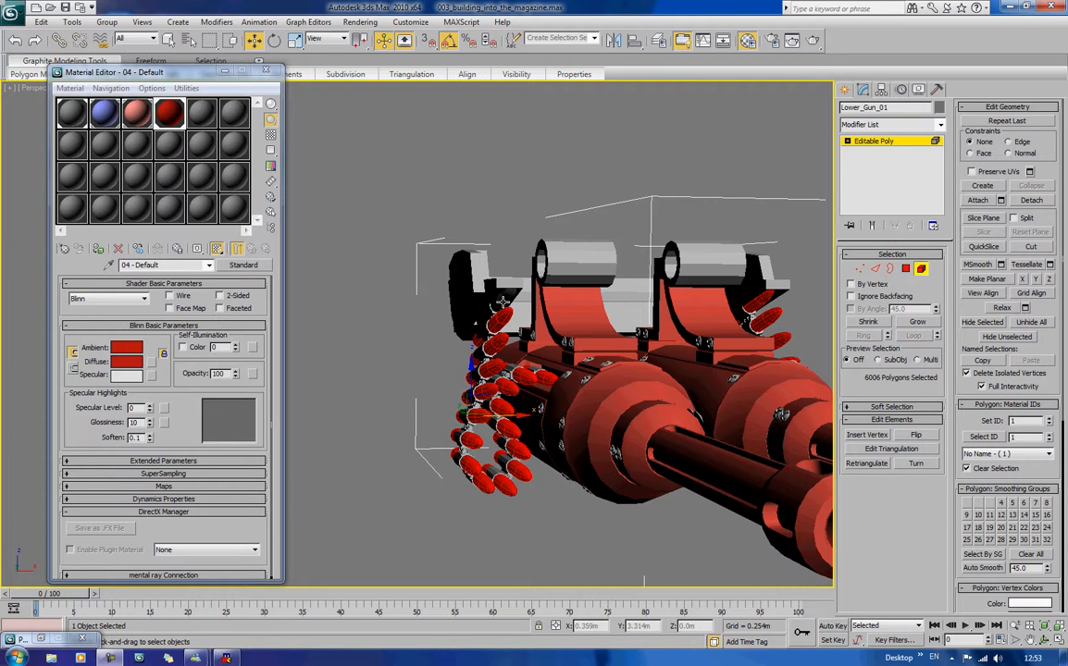
ctrl+click(506, 302)
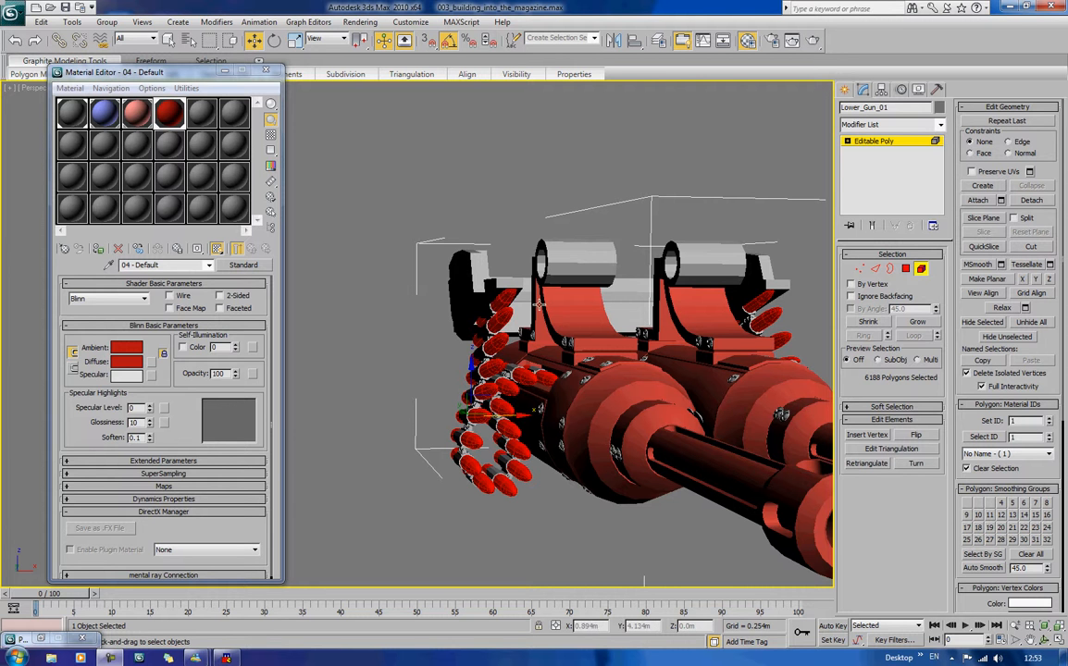
Step: Set the 05 - Default diffuse colour to blue (RGB 0, 0, 224), assign it to the selected bullets and clear the selection
click(202, 112)
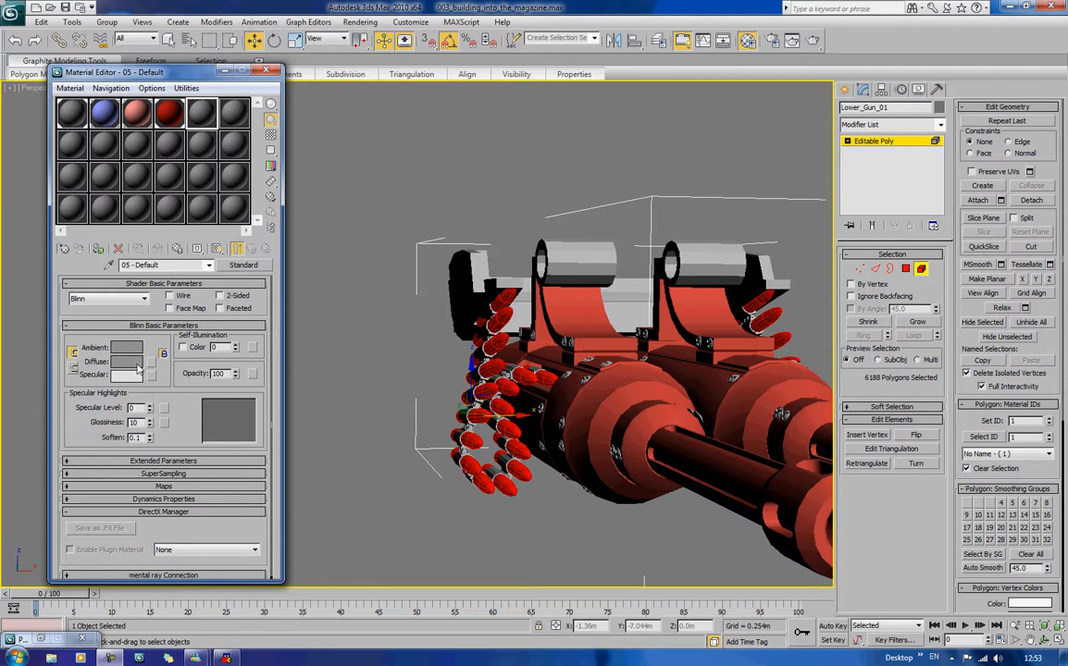
click(137, 365)
drag(324, 129, 321, 112)
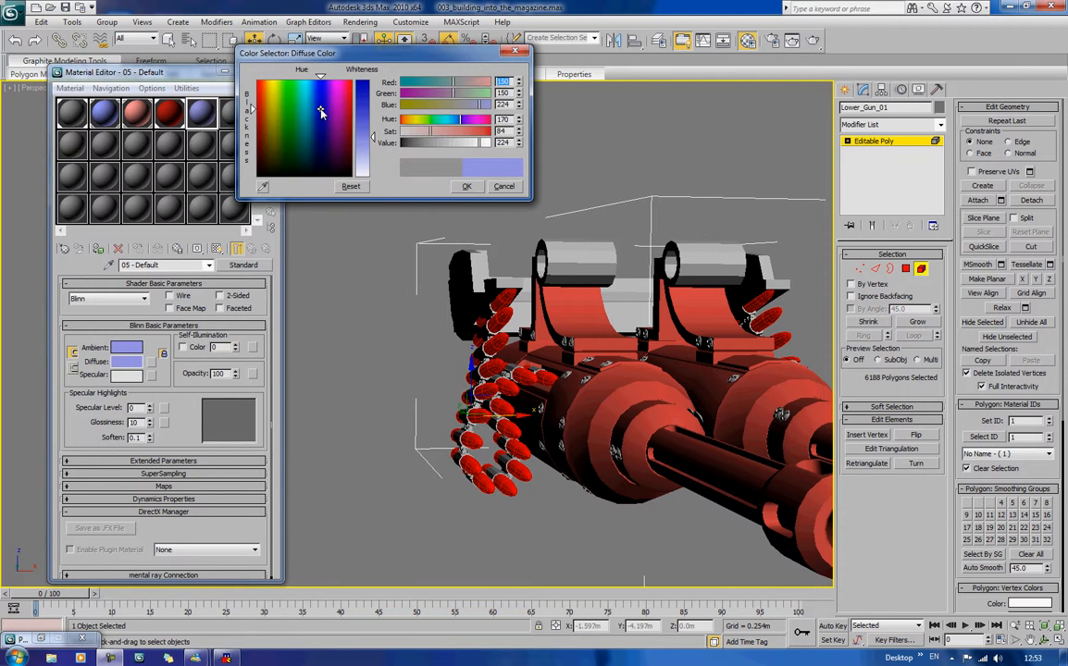
drag(432, 132, 502, 133)
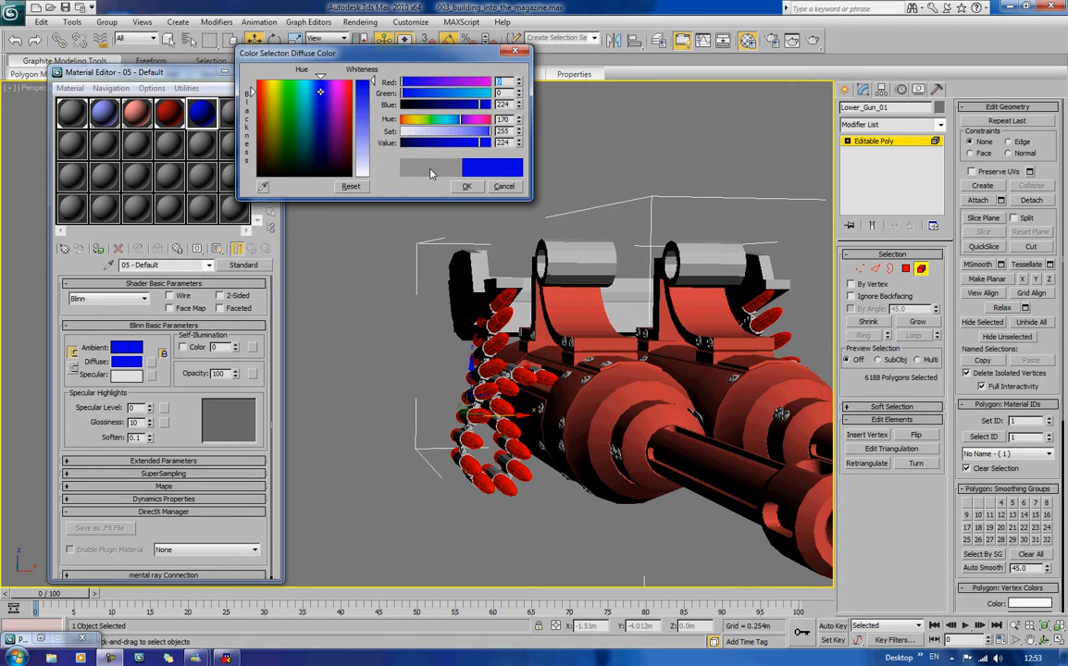
click(466, 187)
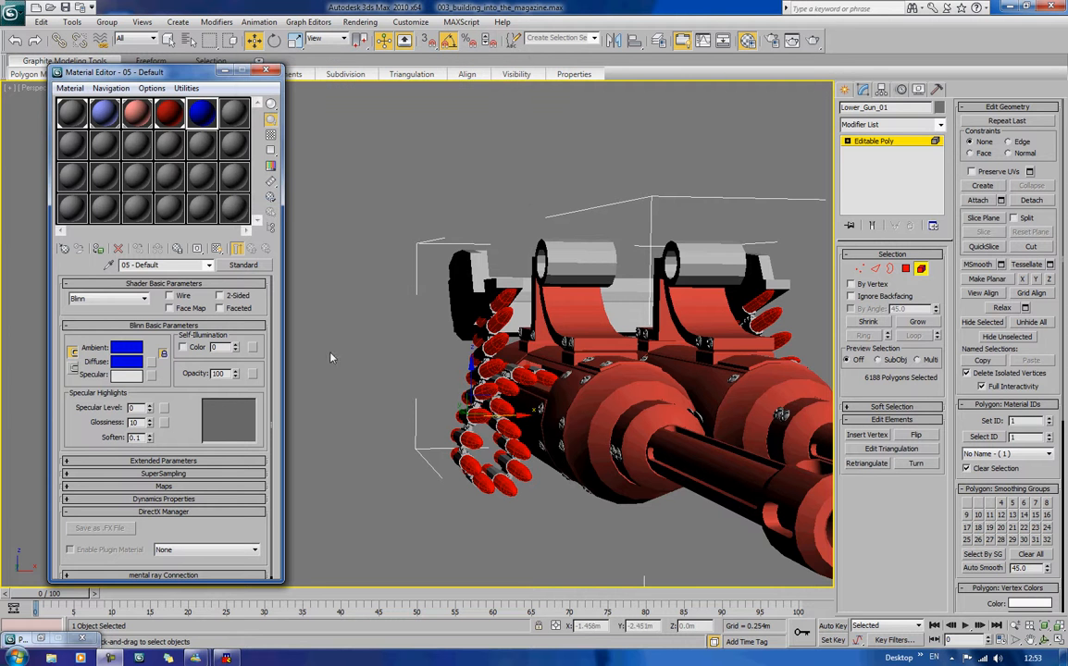
click(98, 248)
click(398, 355)
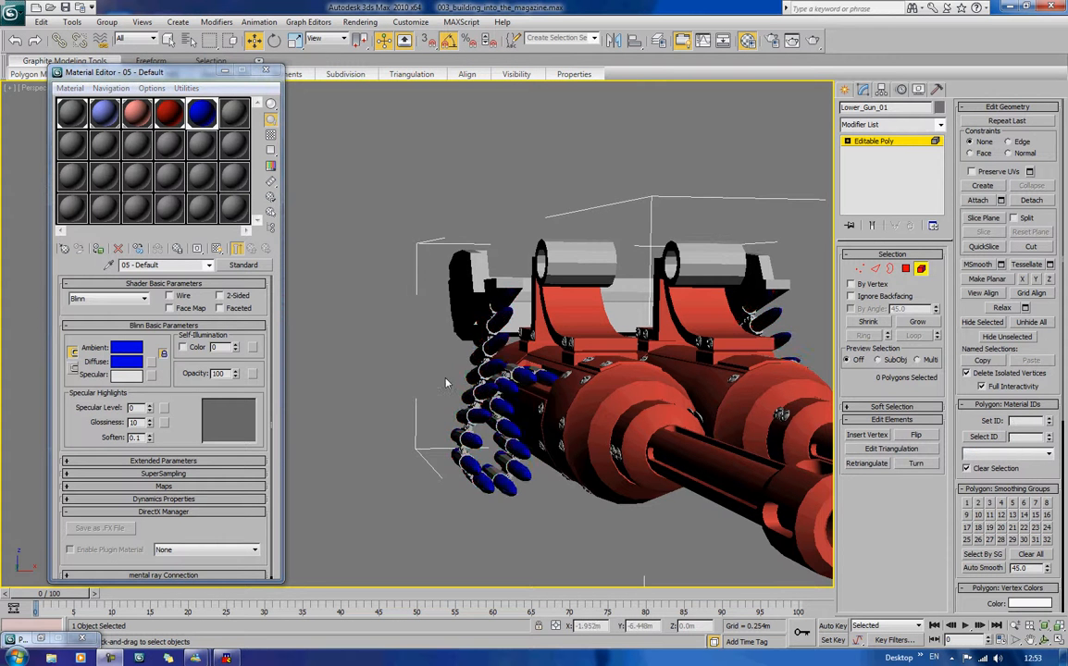
Step: Select all the grey link elements holding the bullets together in the ammo belt whose bullets were selected last
alt+middle_drag(398, 371, 333, 323)
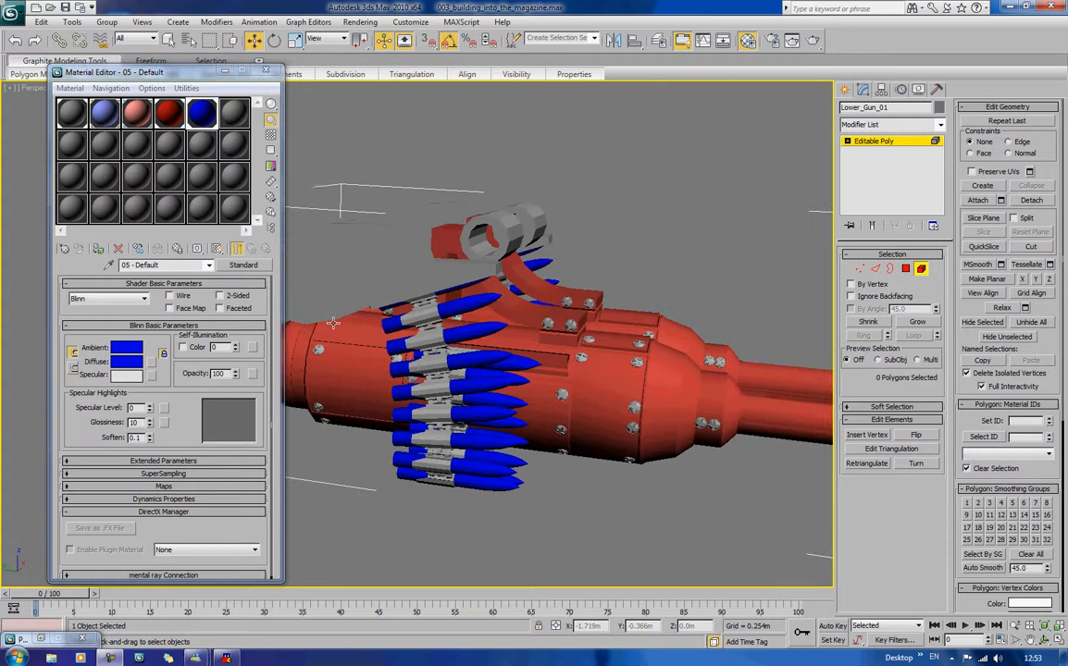
click(424, 315)
ctrl+click(432, 365)
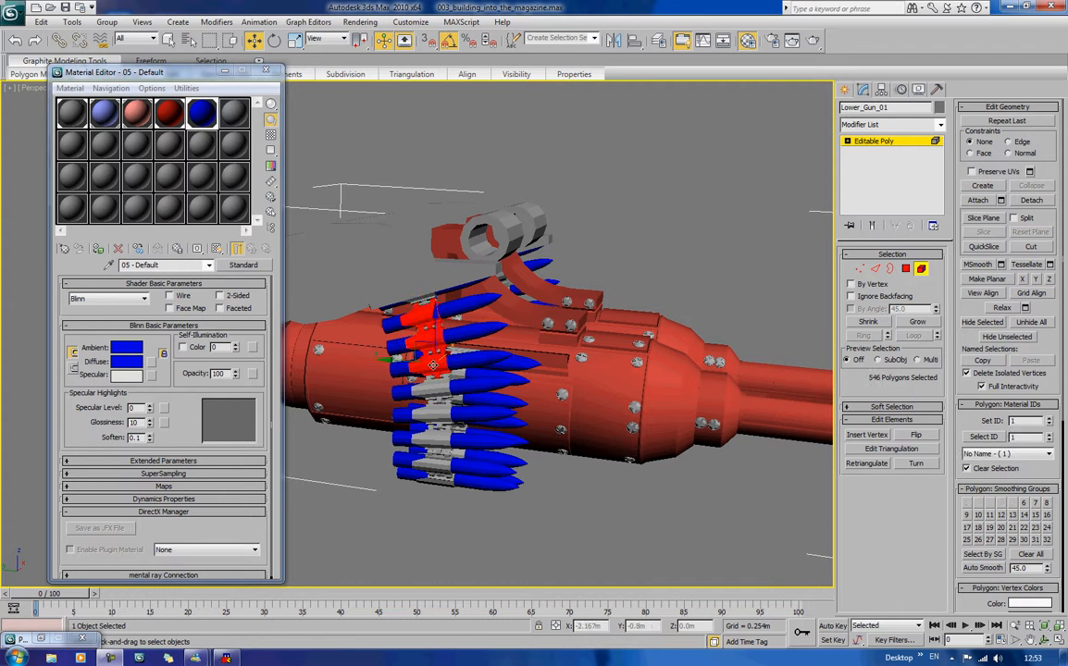
ctrl+click(424, 301)
ctrl+click(428, 414)
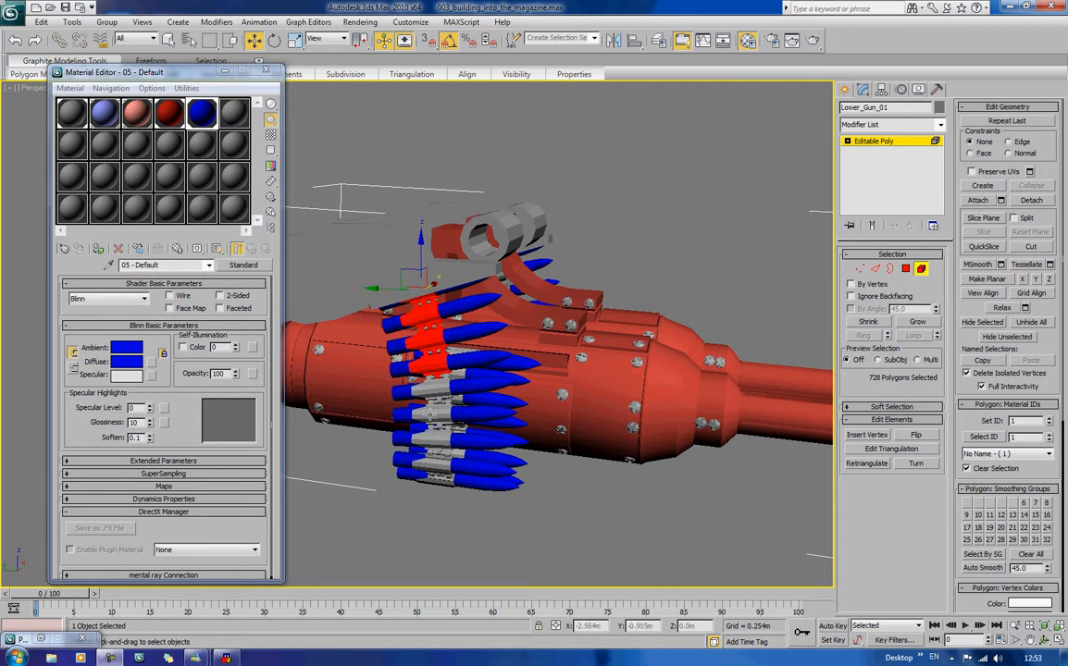
ctrl+click(432, 397)
ctrl+click(437, 418)
ctrl+click(440, 444)
ctrl+click(442, 469)
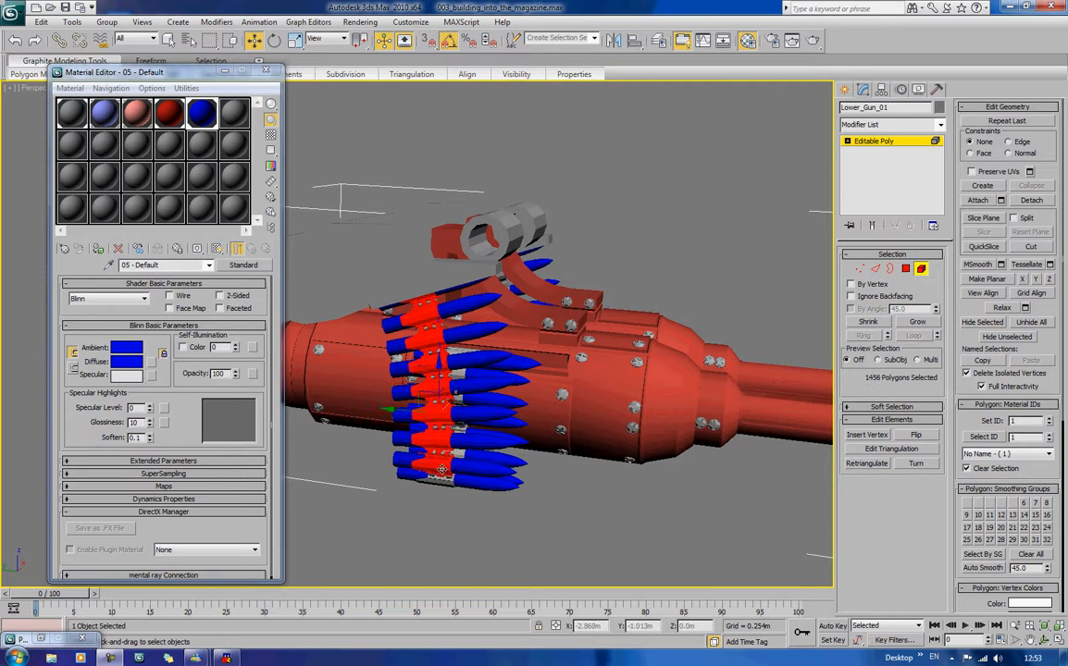
ctrl+click(443, 480)
alt+middle_drag(443, 480, 515, 396)
ctrl+click(517, 372)
ctrl+click(538, 356)
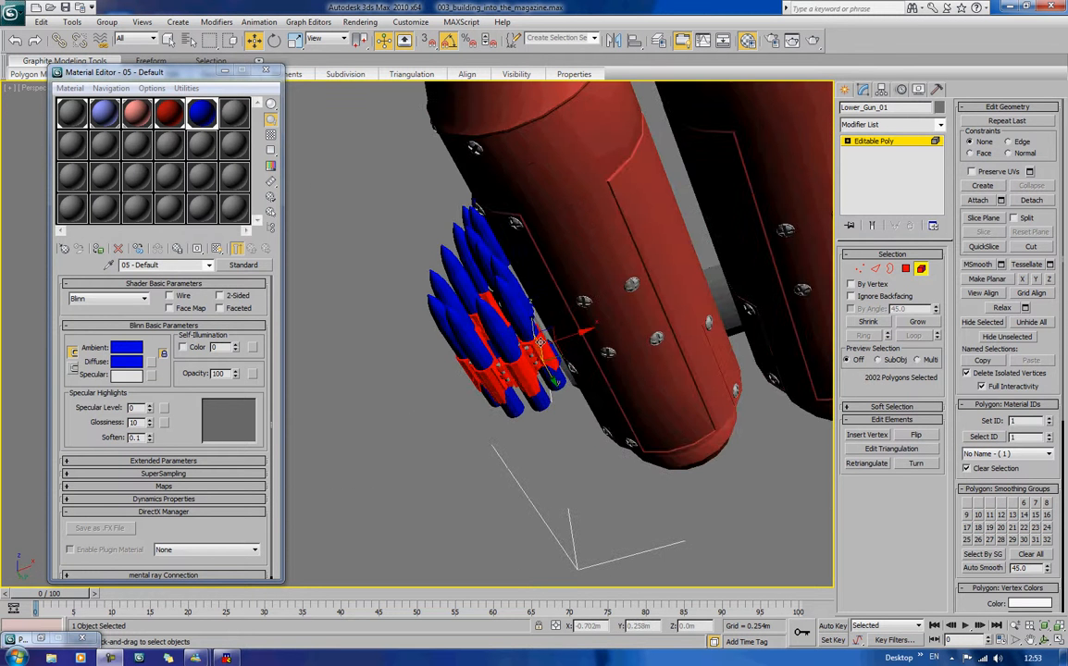
ctrl+click(507, 304)
mouse_move(507, 304)
alt+middle_down()
mouse_move(604, 364)
mouse_move(506, 313)
mouse_move(525, 294)
mouse_move(494, 316)
mouse_move(506, 294)
alt+middle_up()
ctrl+click(493, 318)
ctrl+click(493, 289)
ctrl+click(521, 244)
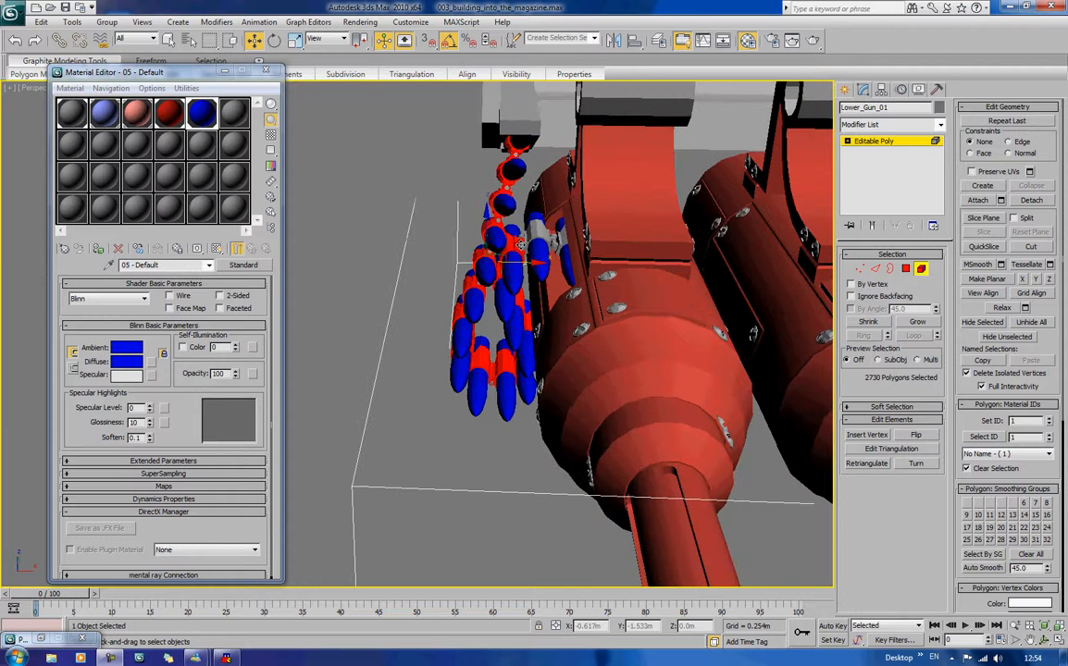
ctrl+click(560, 237)
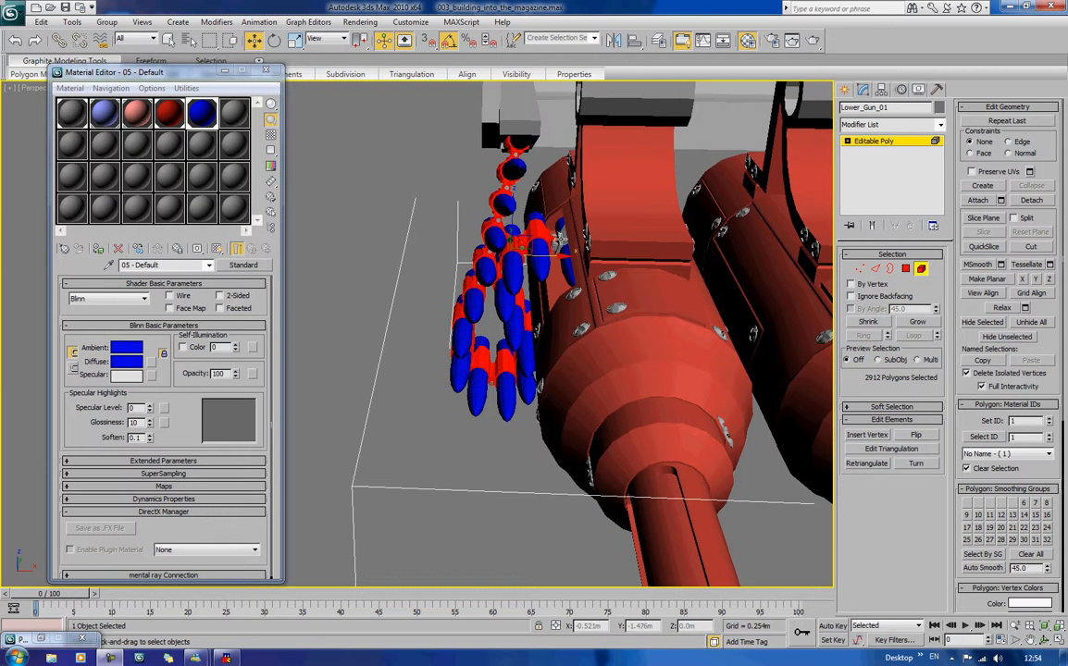
ctrl+click(559, 239)
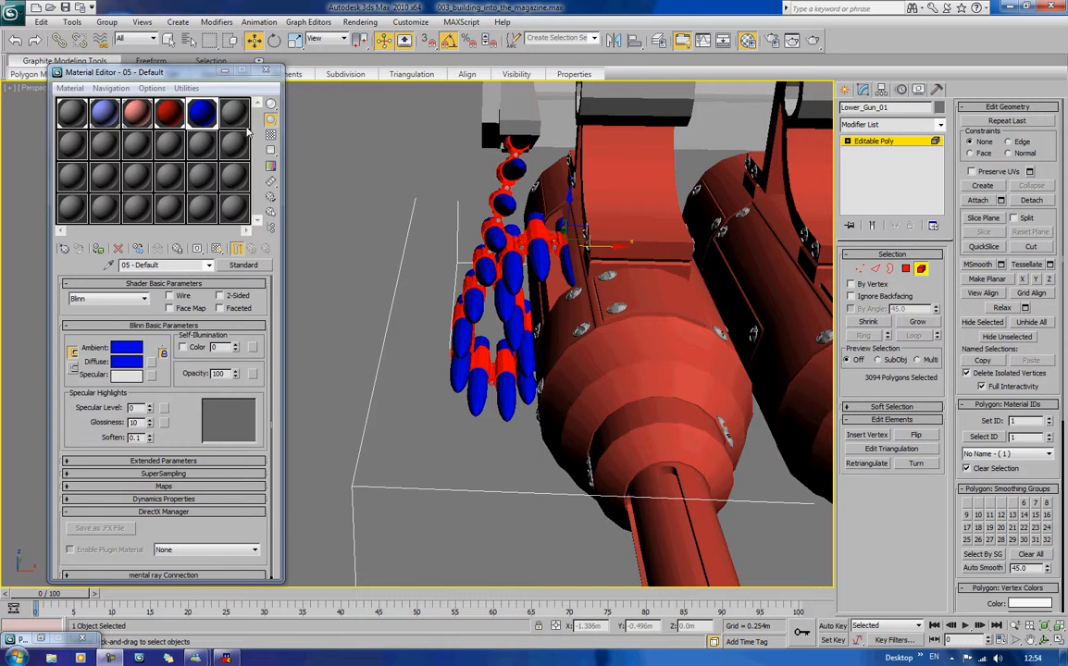
Step: Set the 06 - Default diffuse colour to dark grey (RGB 65, 65, 65), assign it to the selected links and clear the selection
click(235, 115)
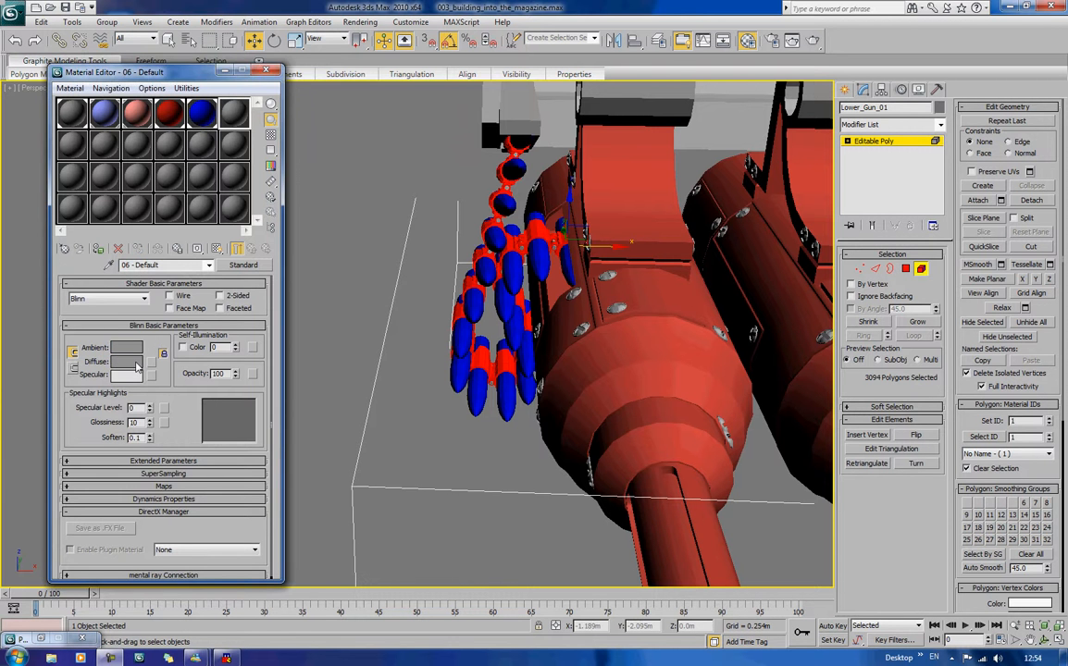
click(136, 366)
click(362, 106)
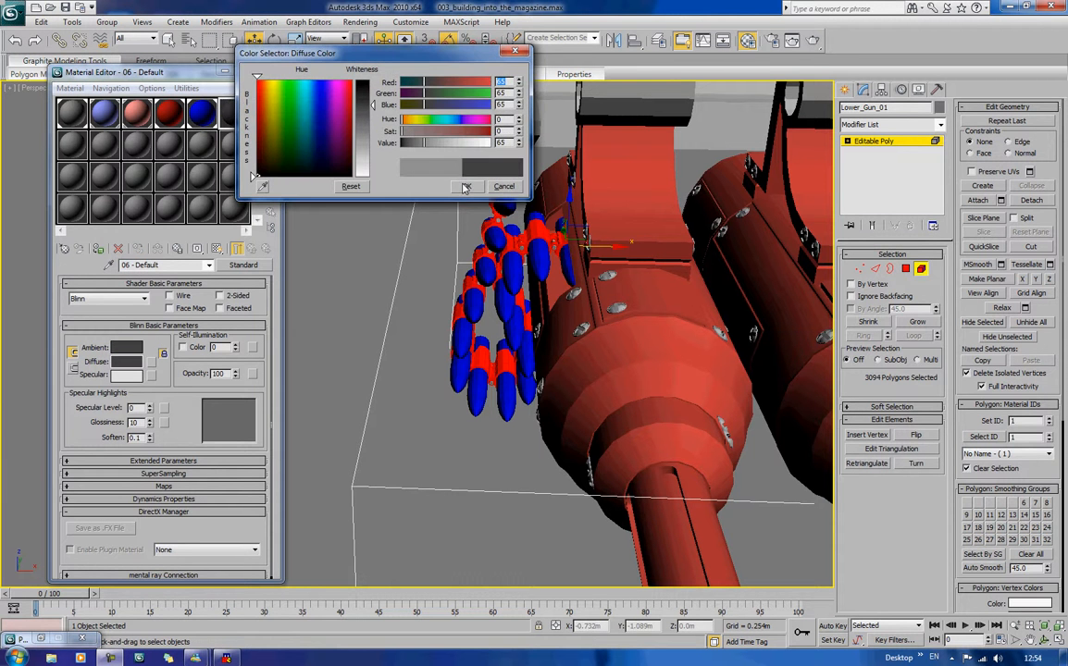
click(466, 187)
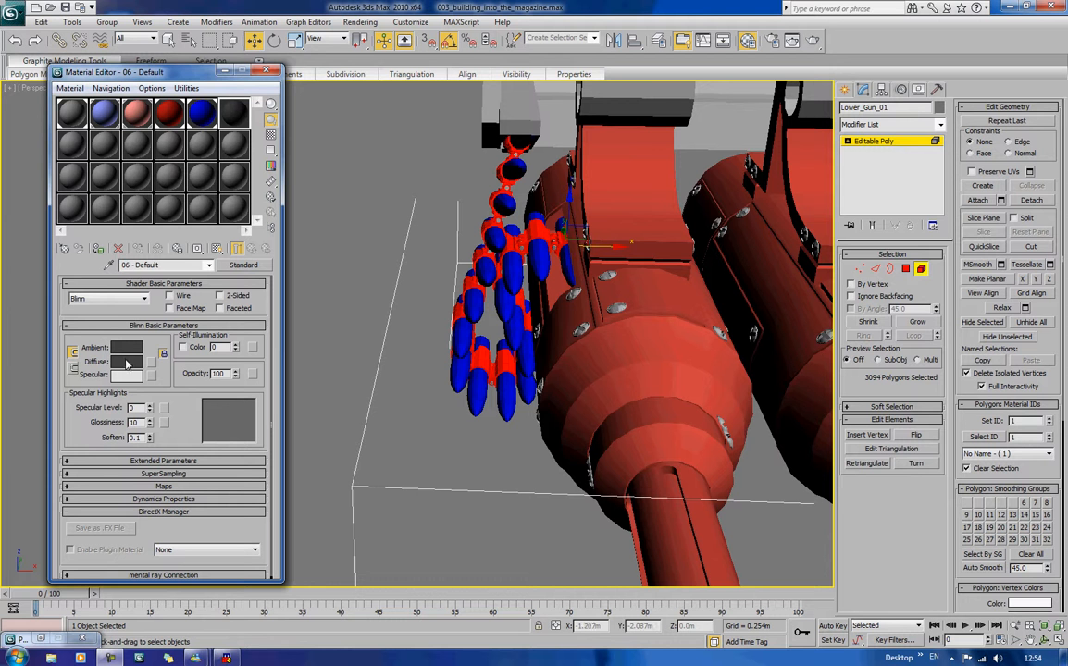
click(100, 249)
click(301, 301)
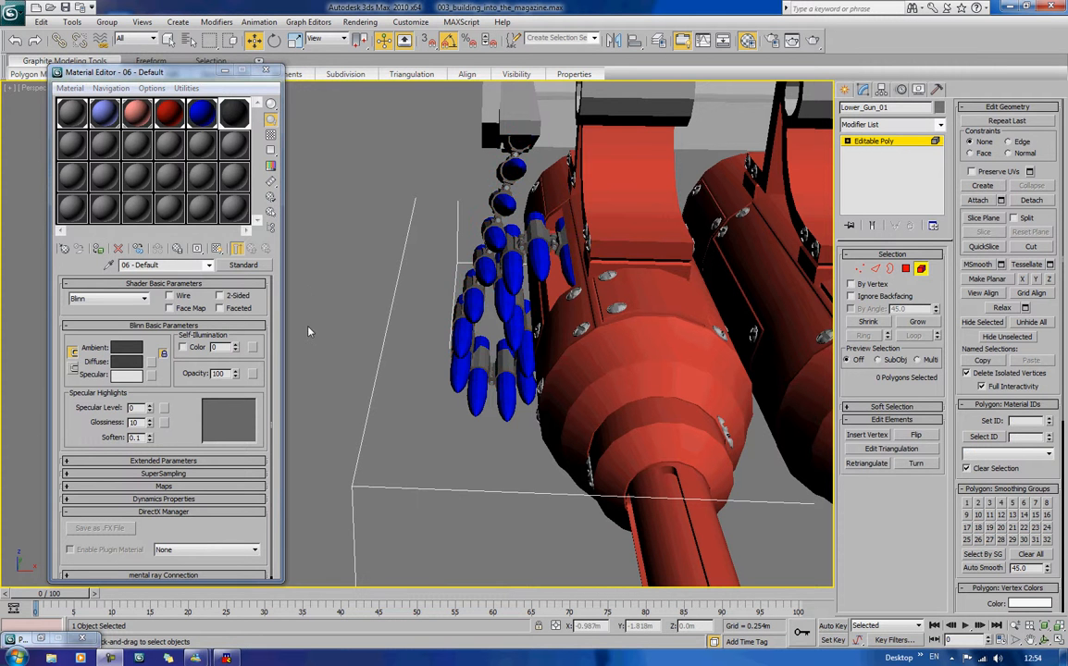
Step: Select the grey link elements down the outer strand of the remaining ammo belt on Lower_Gun_01
middle_drag(655, 352, 516, 334)
scroll(517, 334, down, 3)
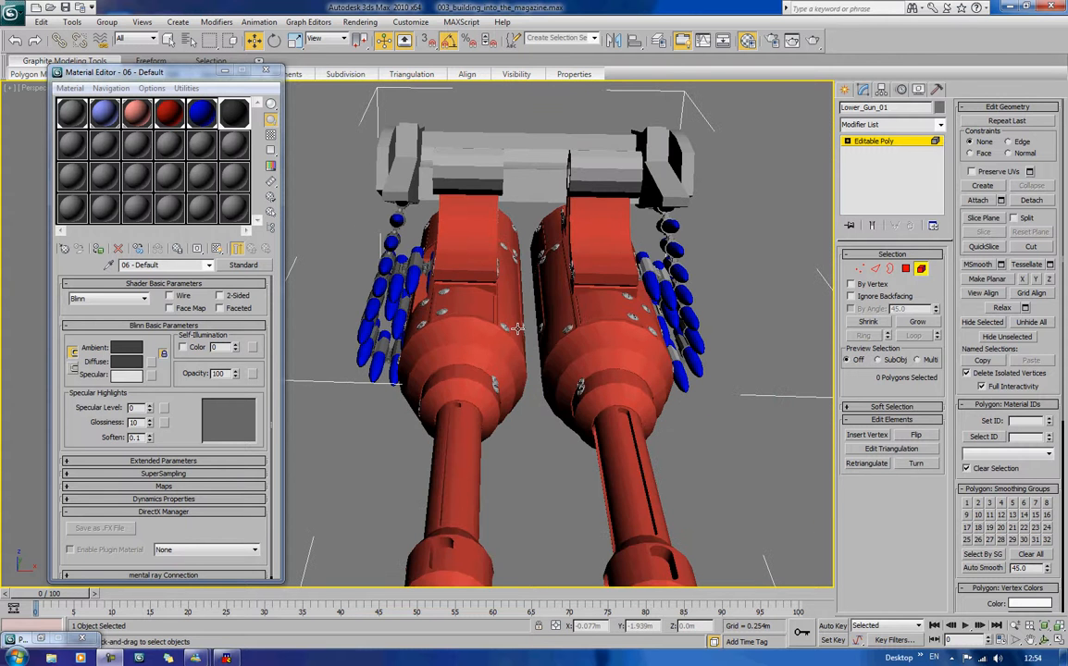
alt+middle_drag(801, 346, 543, 272)
click(592, 219)
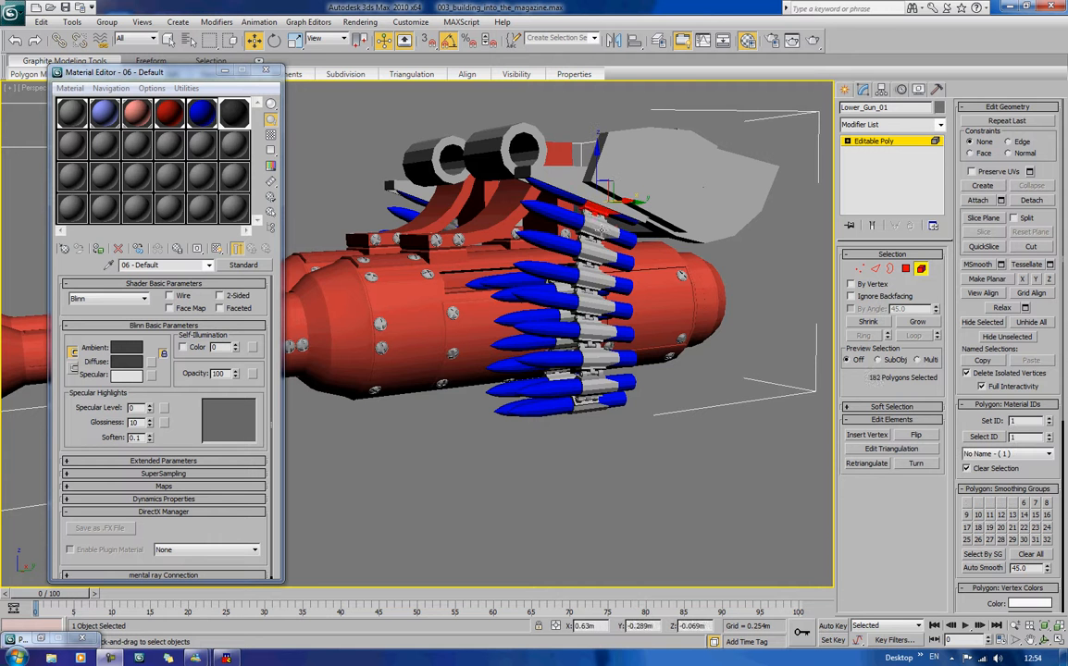
ctrl+click(602, 255)
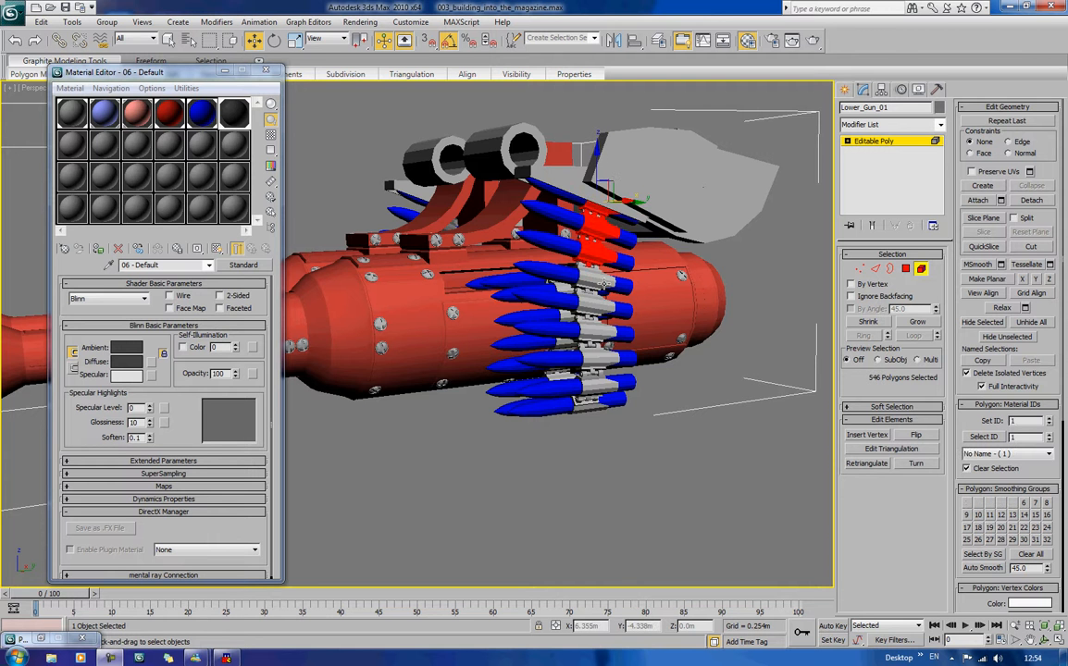
ctrl+click(604, 283)
ctrl+click(604, 306)
ctrl+click(602, 332)
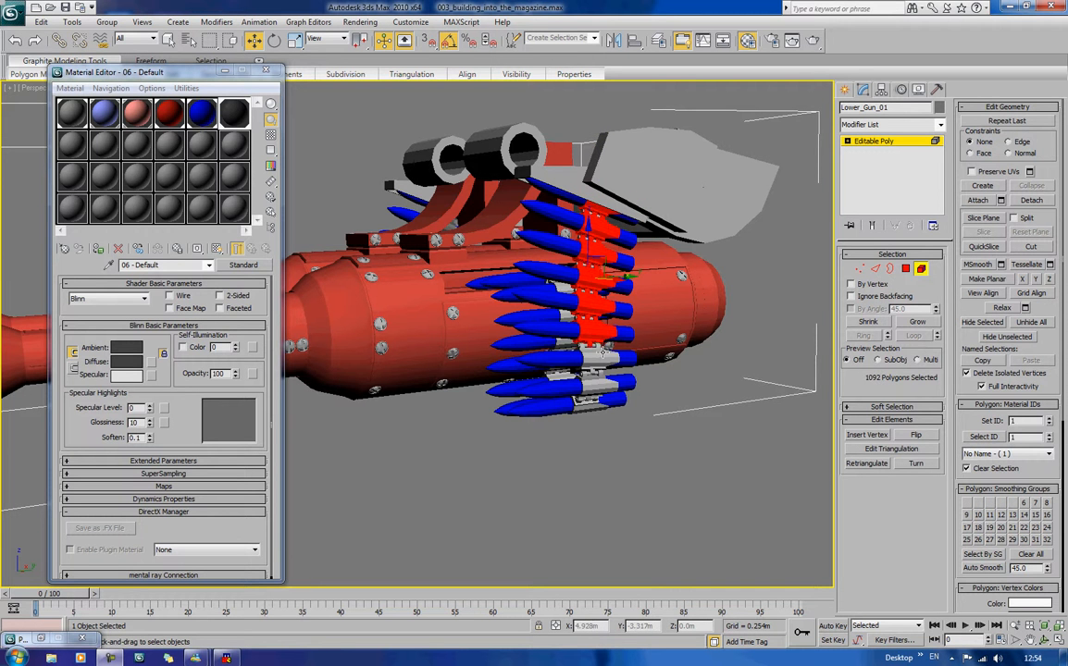
ctrl+click(603, 353)
ctrl+click(608, 382)
alt+middle_drag(608, 384, 617, 353)
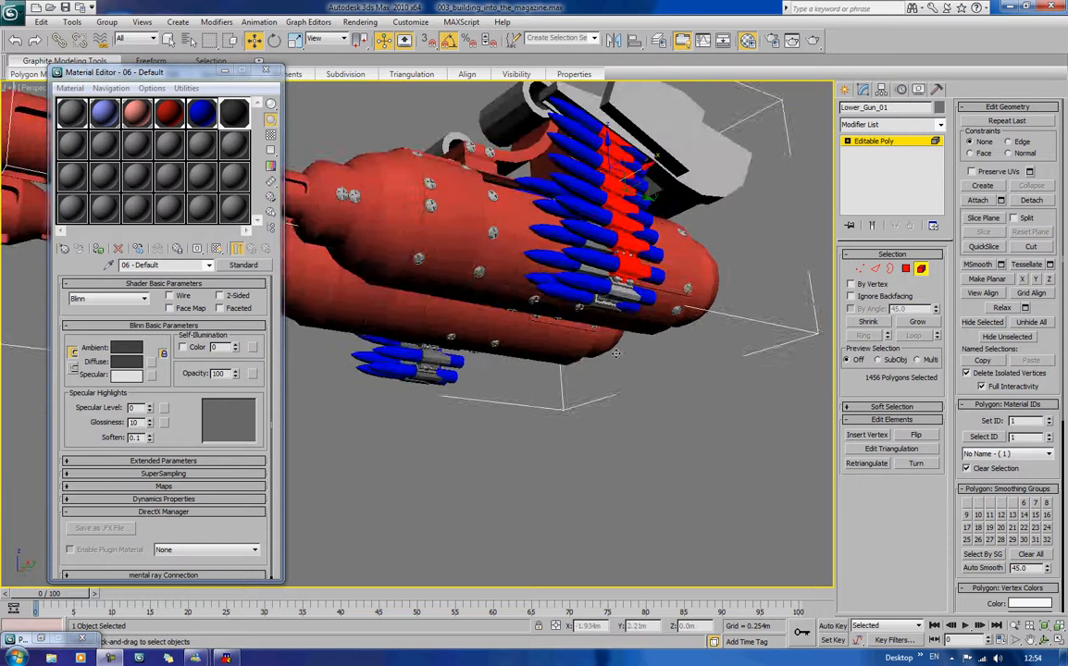
Step: Add the links around the bottom loop and lower inner strand of the same ammo belt to the selection
ctrl+click(614, 296)
alt+middle_drag(613, 296, 667, 268)
ctrl+click(665, 323)
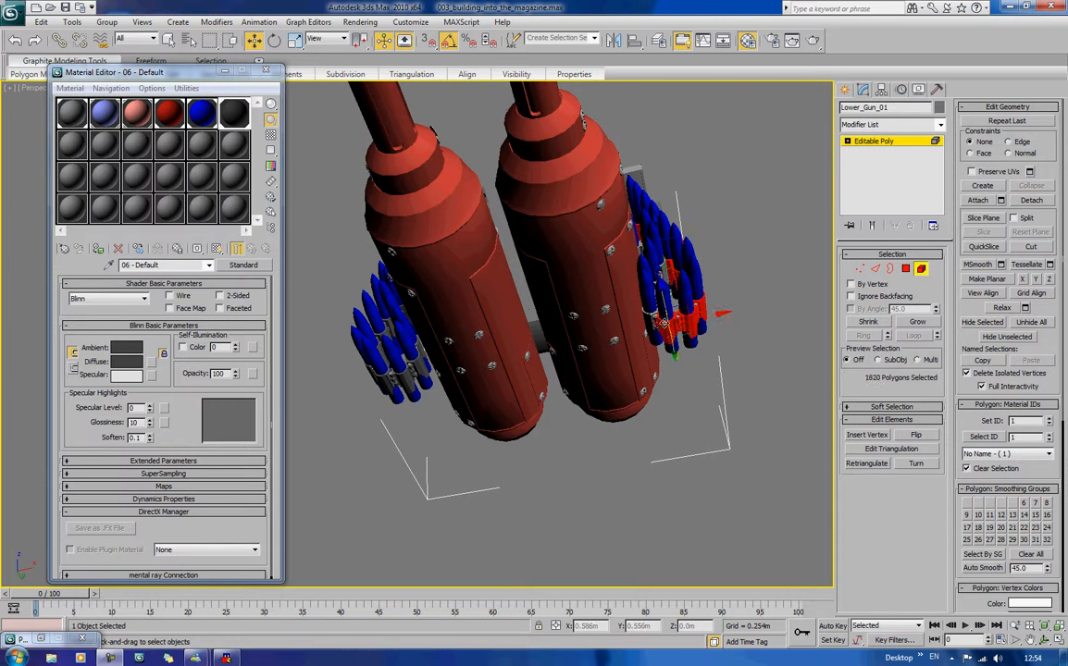
ctrl+click(652, 320)
alt+middle_drag(652, 321, 741, 268)
scroll(657, 346, up, 2)
ctrl+click(780, 329)
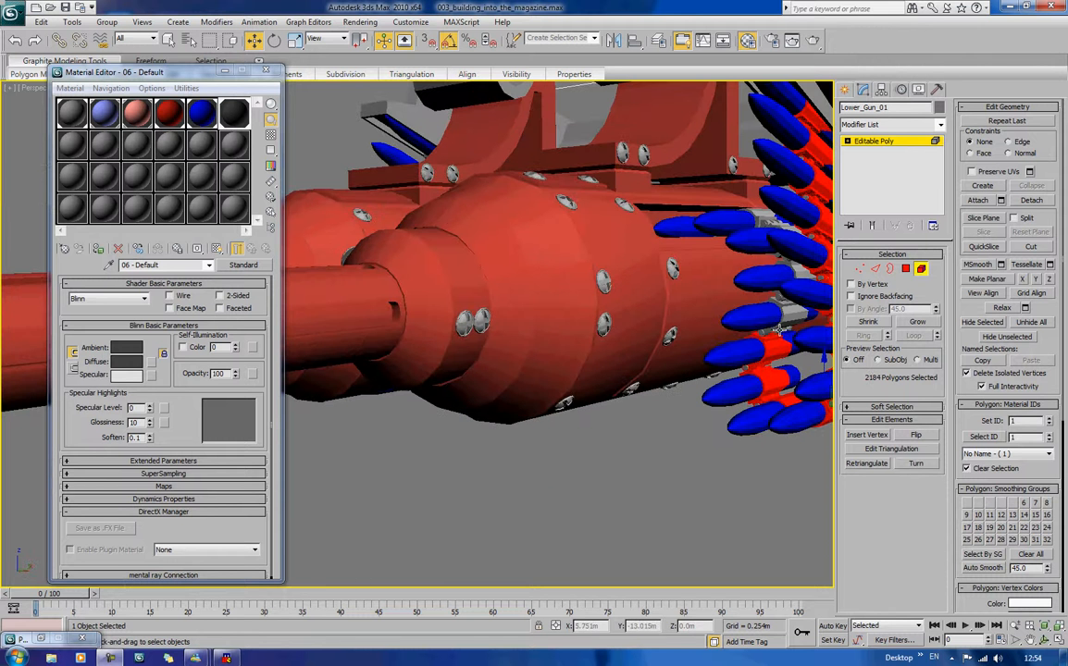
ctrl+click(782, 323)
Step: Add the remaining links leading into the gun to the selection and assign the 06 - Default material to them
ctrl+click(805, 267)
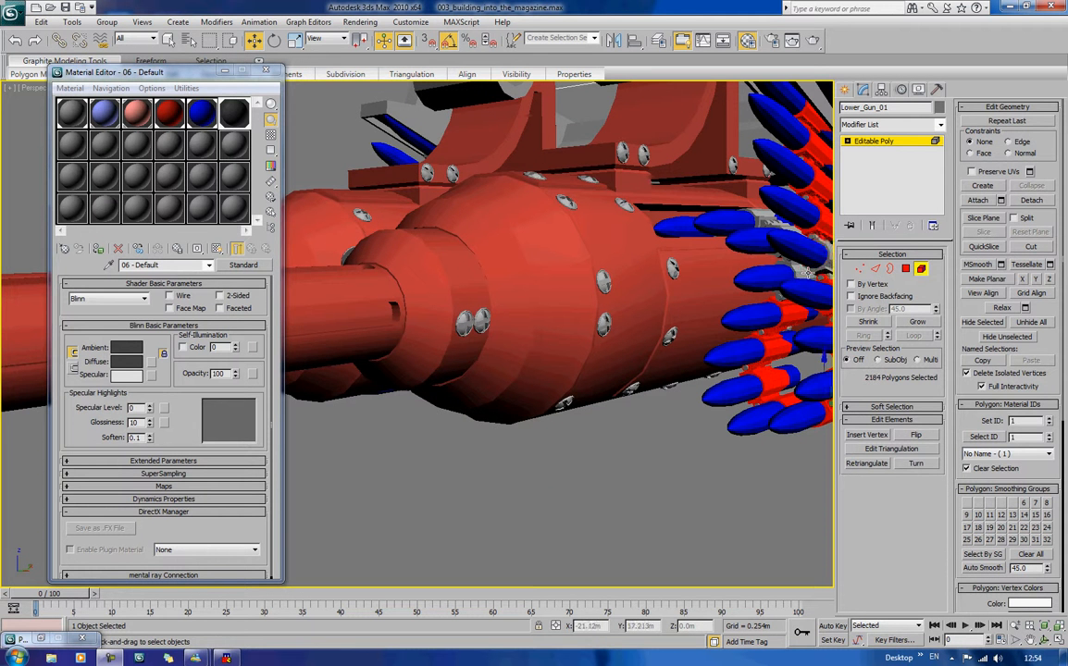
ctrl+click(802, 272)
ctrl+click(802, 272)
alt+middle_drag(802, 272, 755, 266)
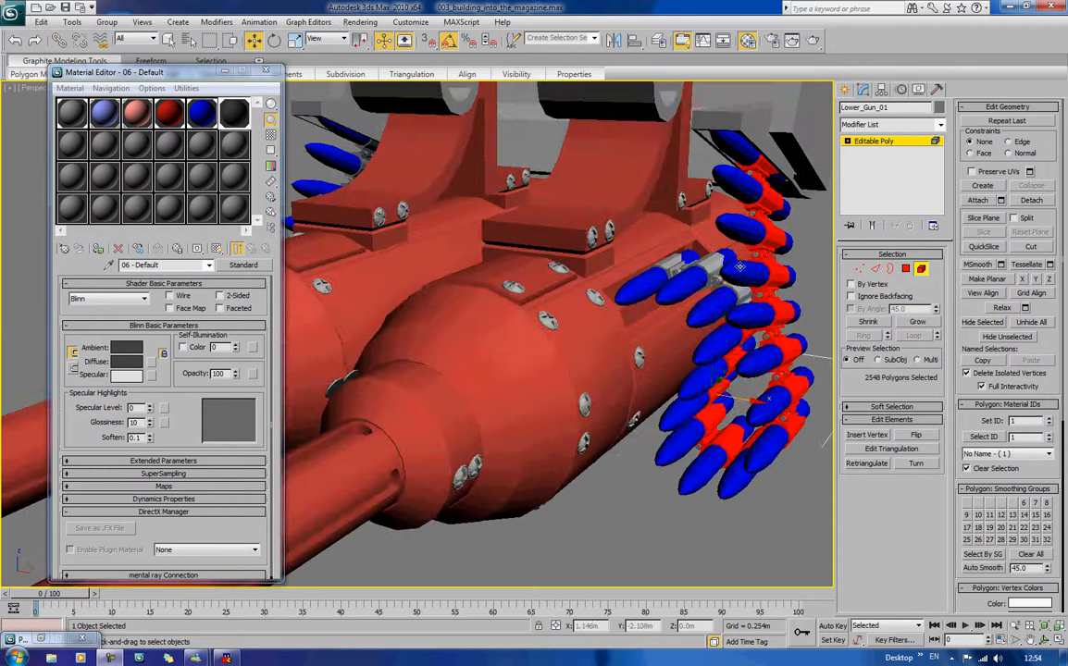
ctrl+click(737, 291)
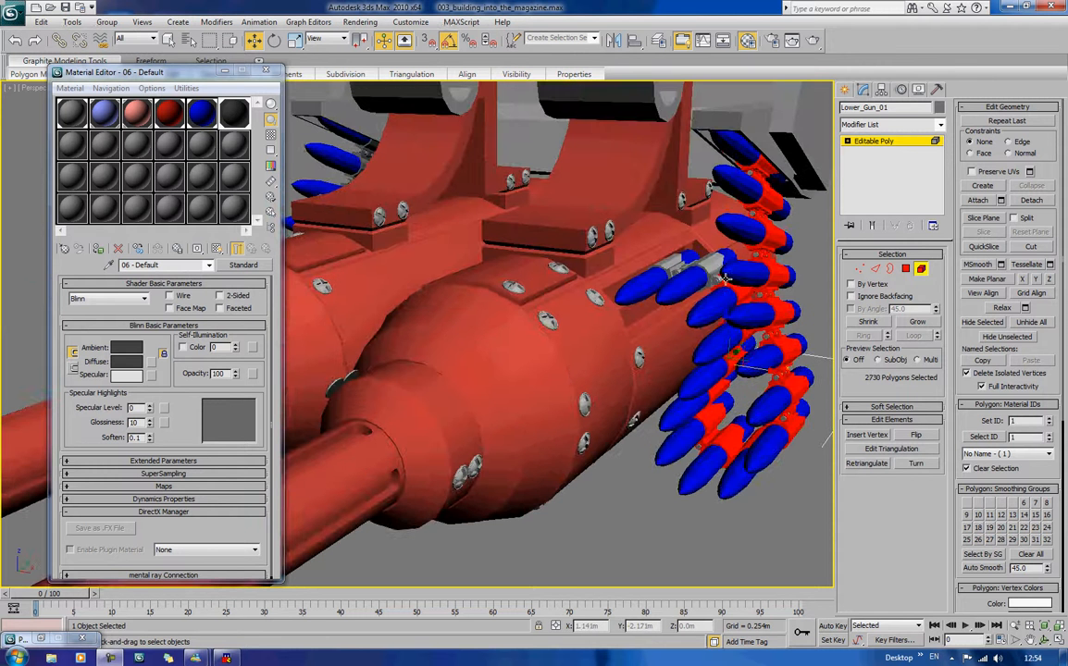
ctrl+click(708, 268)
ctrl+click(674, 260)
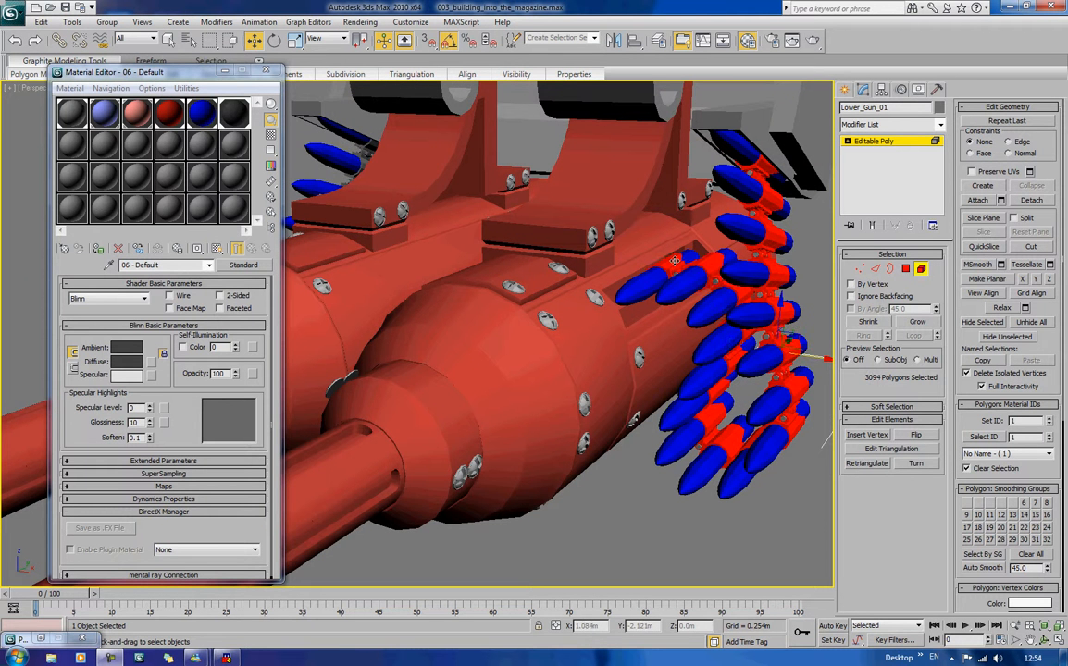
click(99, 250)
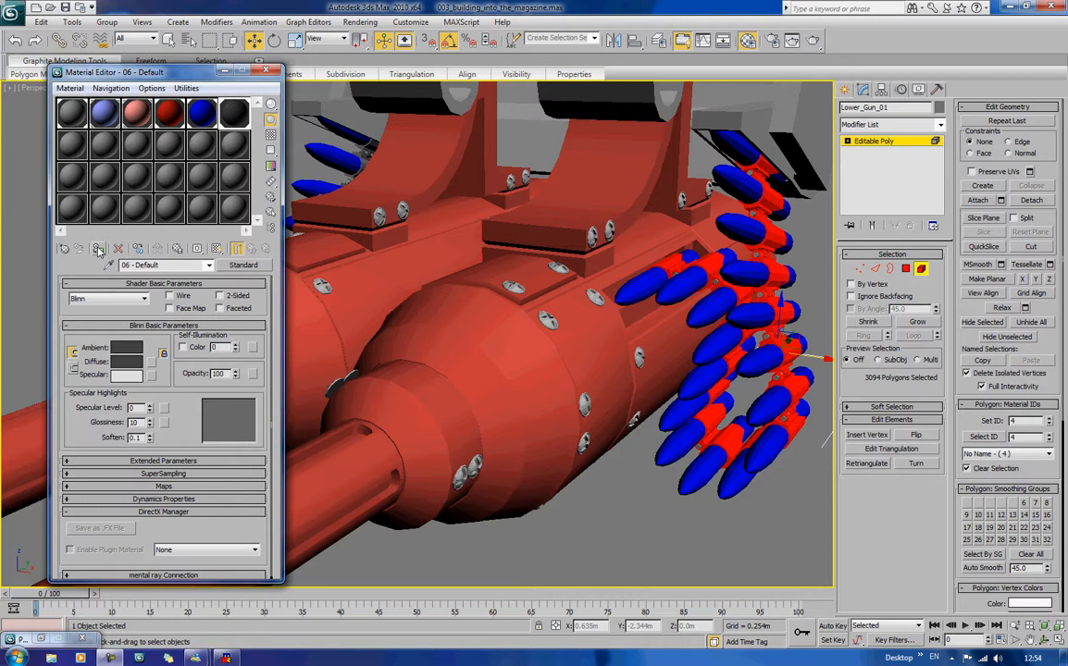
Step: Set the diffuse colour of the unused 07 - Default material to a saturated medium blue
click(74, 146)
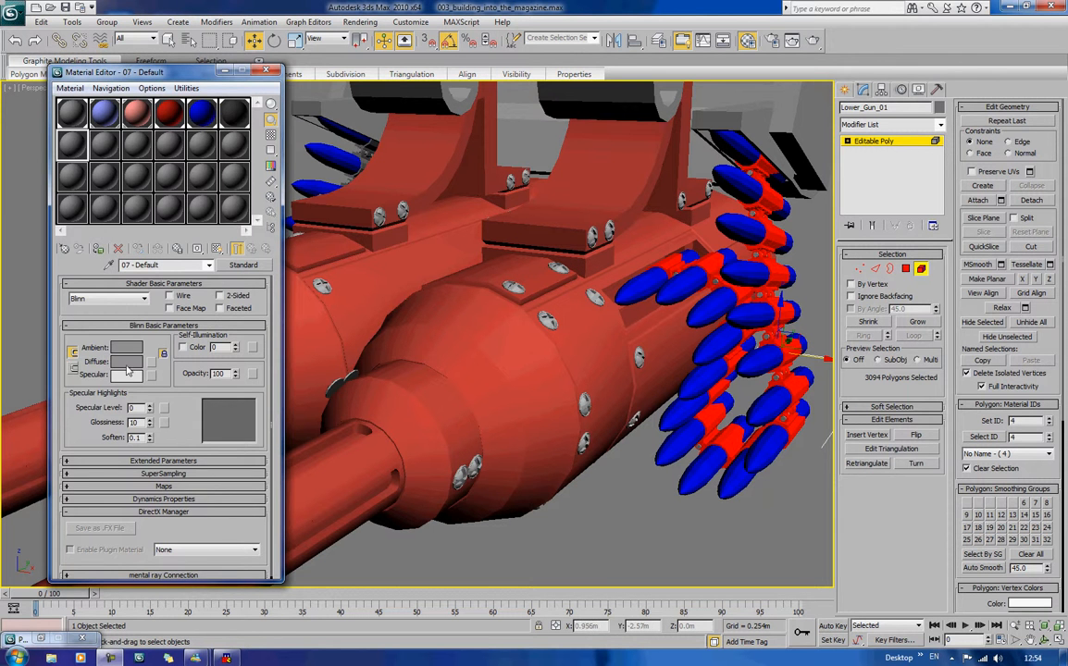
click(125, 362)
click(322, 129)
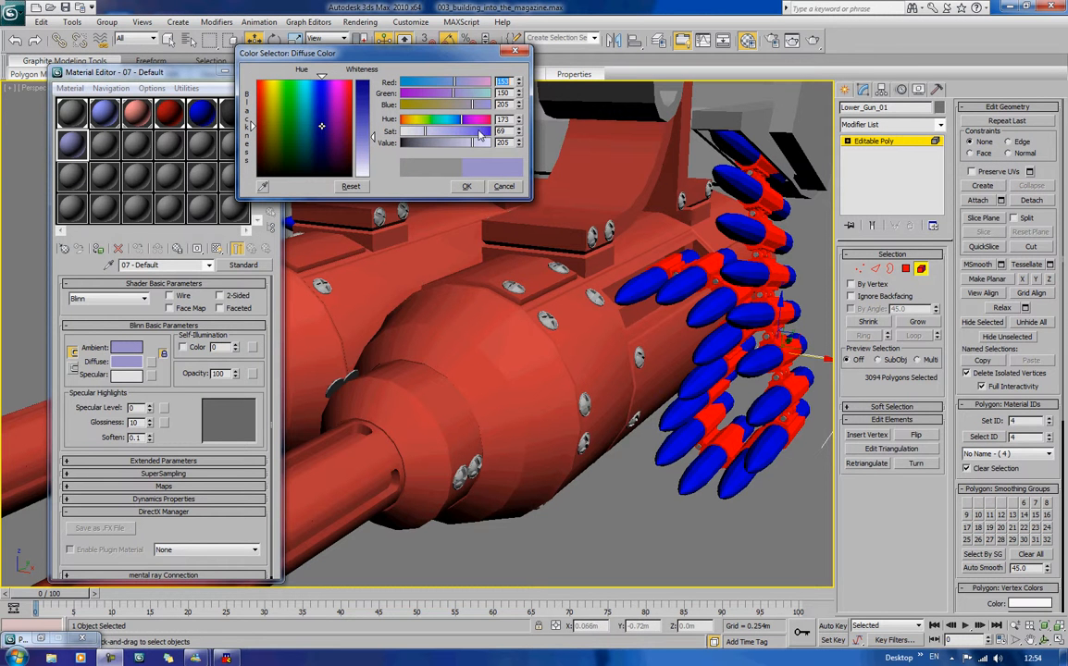
drag(480, 135, 466, 137)
click(468, 187)
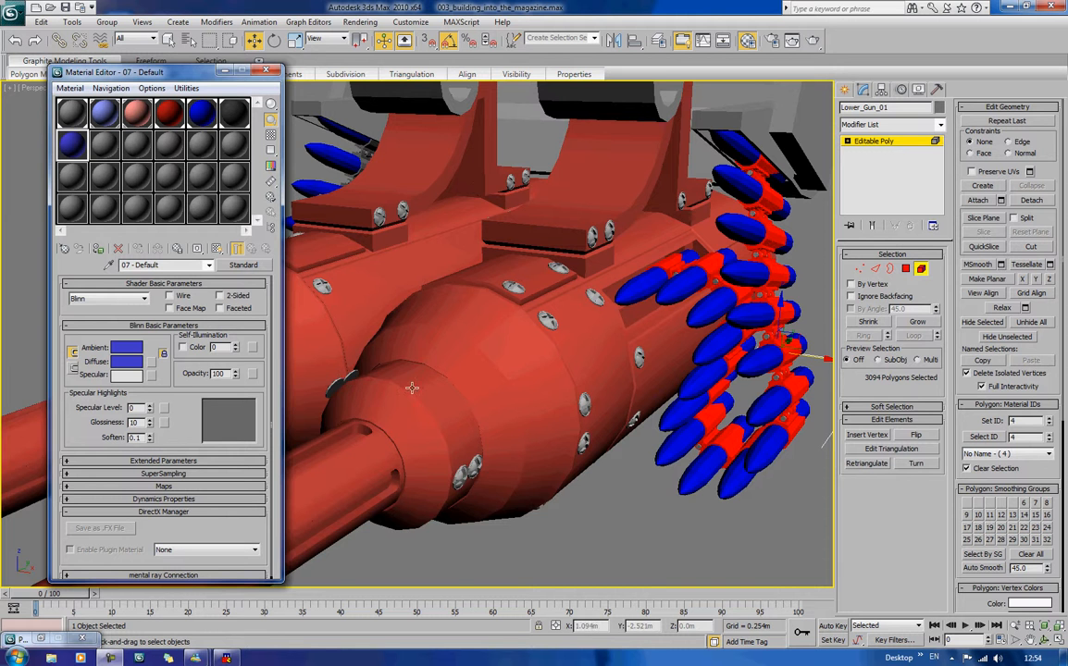
Step: Select one bolt element near the barrel base on the inner side of a gun and delete it
alt+middle_drag(352, 396, 508, 355)
click(648, 337)
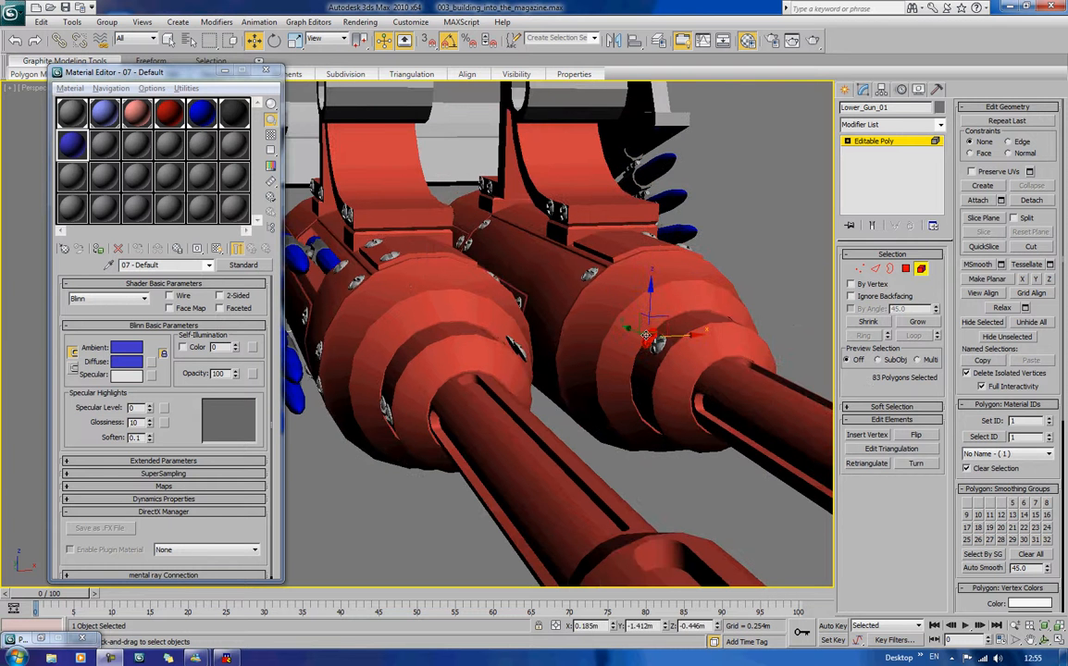
key(Delete)
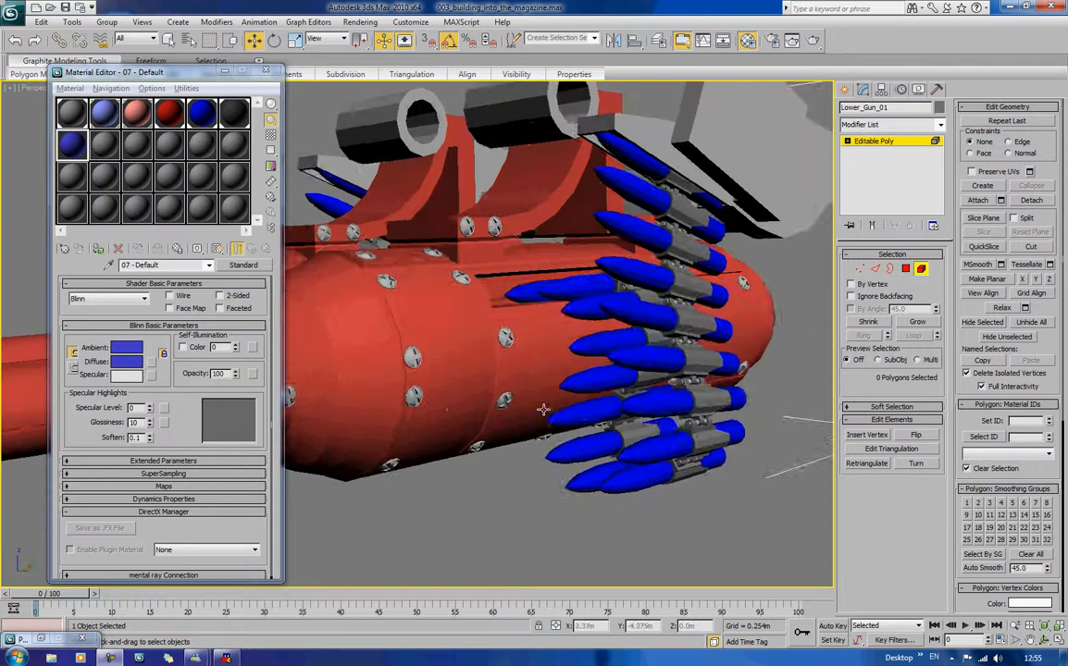
Step: With the plain Select tool, select the bolts at the barrel base and around the front band of the gun beside the ammo belt
alt+middle_drag(543, 409, 539, 404)
middle_drag(445, 412, 498, 427)
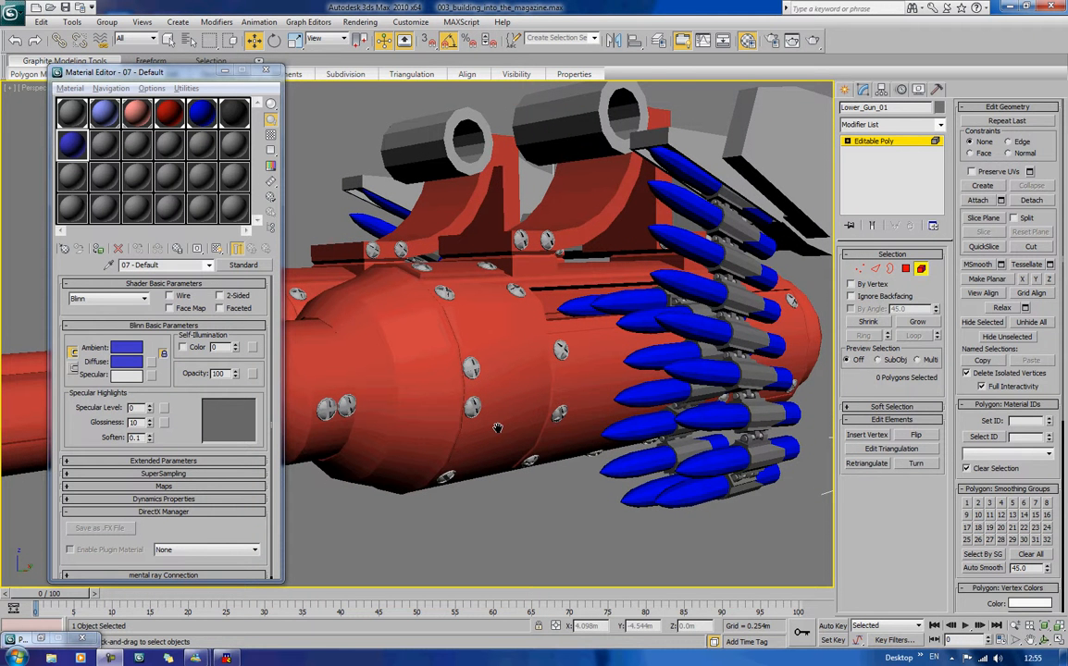
click(326, 410)
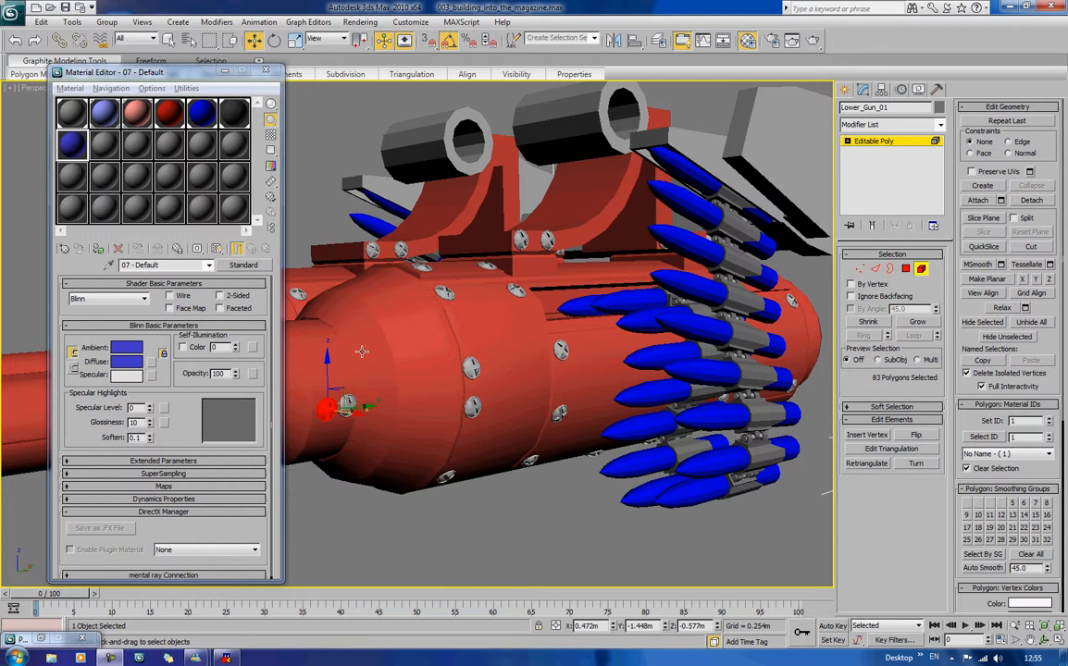
key(q)
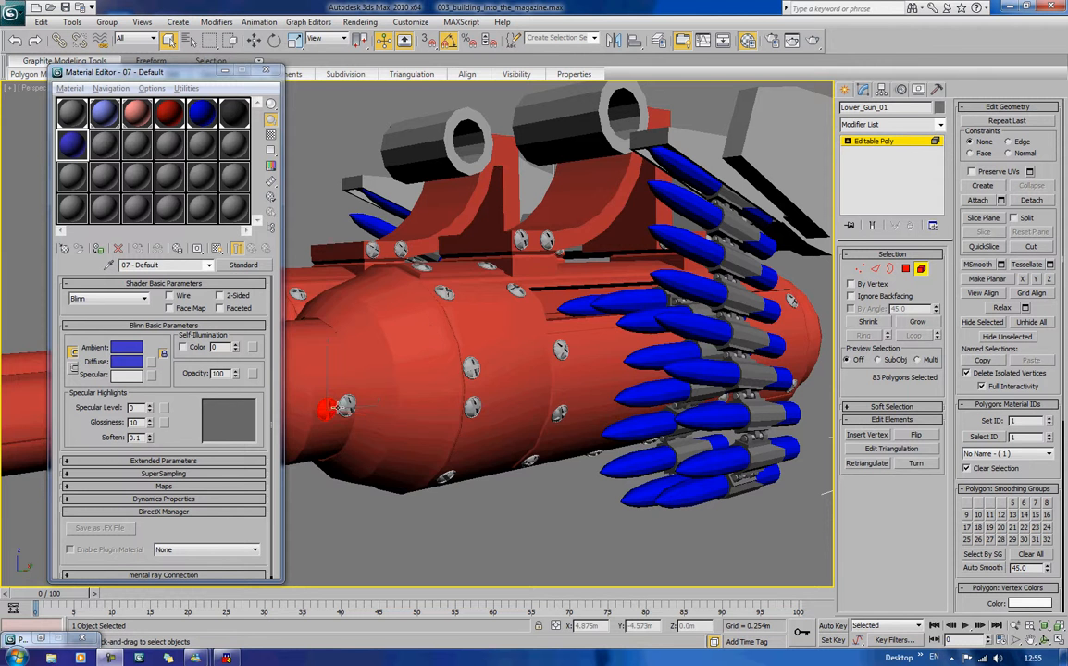
ctrl+click(348, 408)
ctrl+drag(352, 412, 458, 474)
alt+click(403, 411)
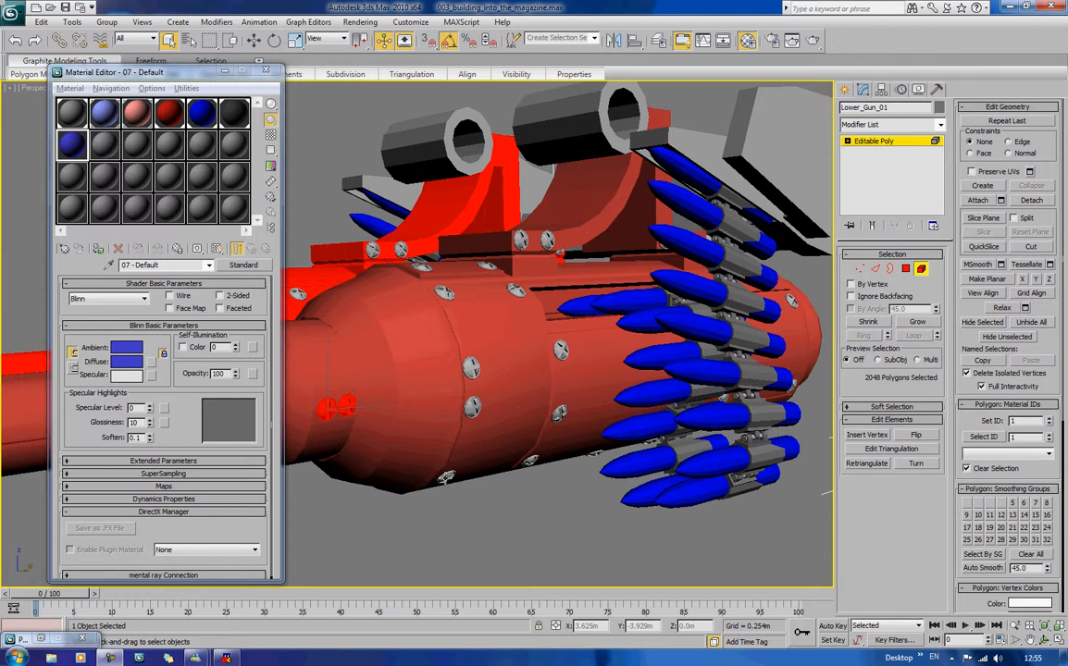
ctrl+click(400, 427)
ctrl+click(472, 370)
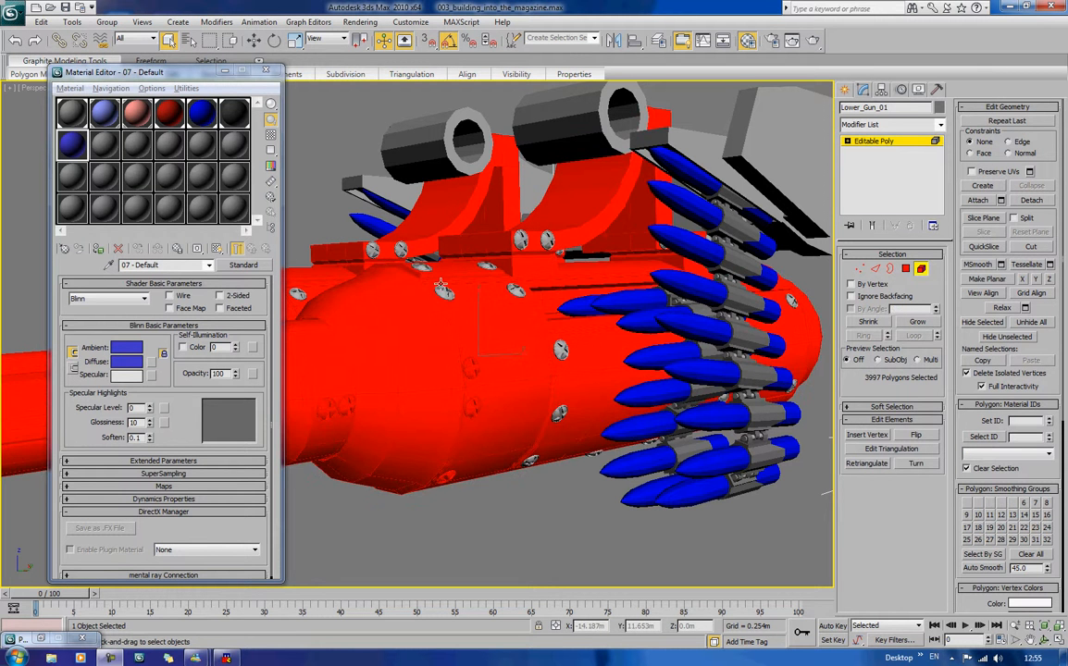
Step: Add the bolts on the mount base plate and along the side and lower edge of the gun body to the selection
ctrl+click(373, 250)
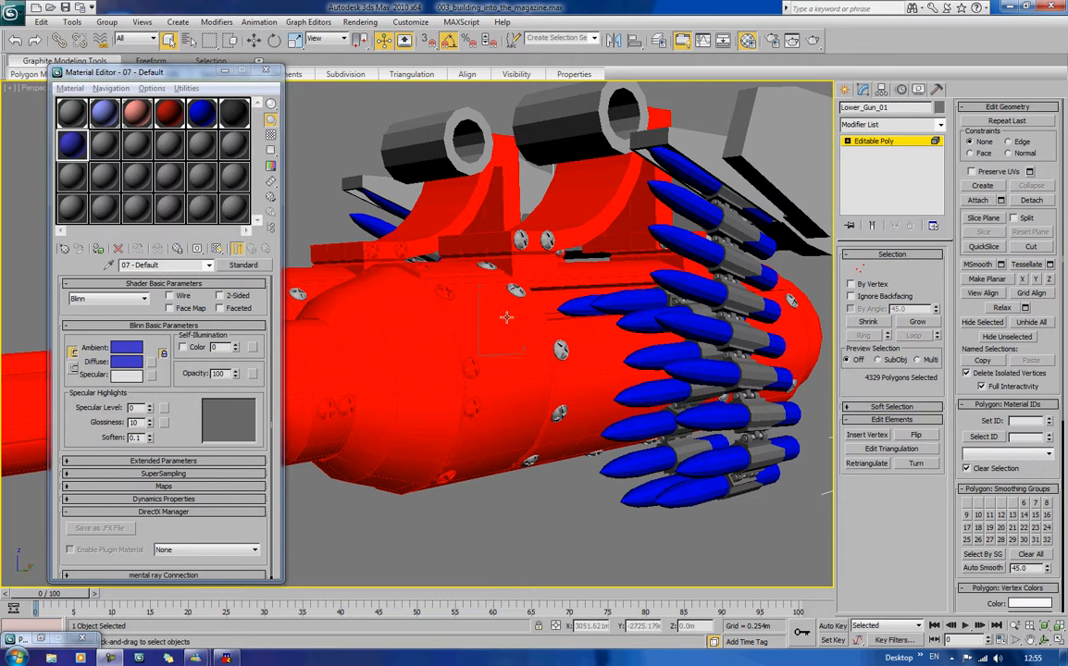
ctrl+click(561, 350)
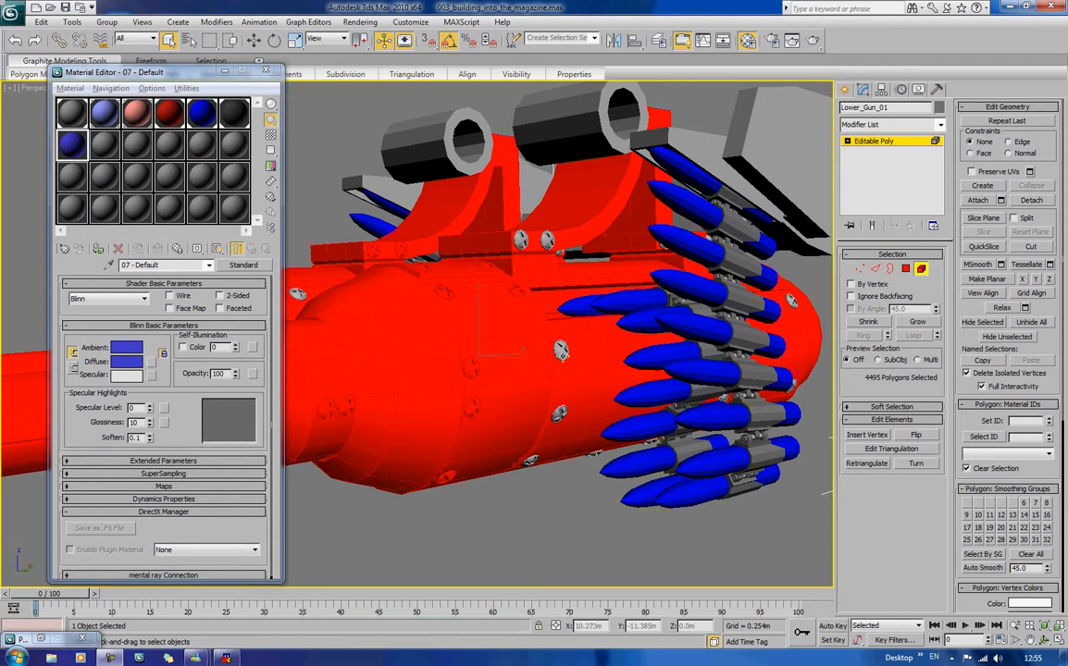
ctrl+click(555, 413)
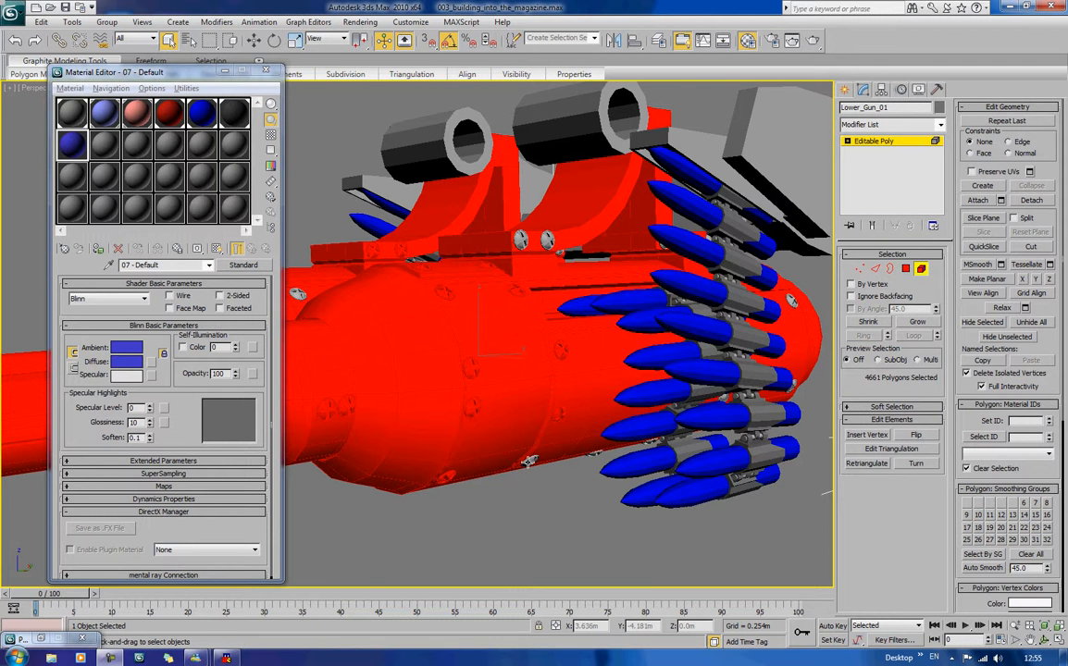
ctrl+click(596, 454)
Step: Add the bolts on the outer flank of the opposite gun to the selection with region selections
middle_drag(576, 369, 822, 361)
scroll(708, 405, down, 2)
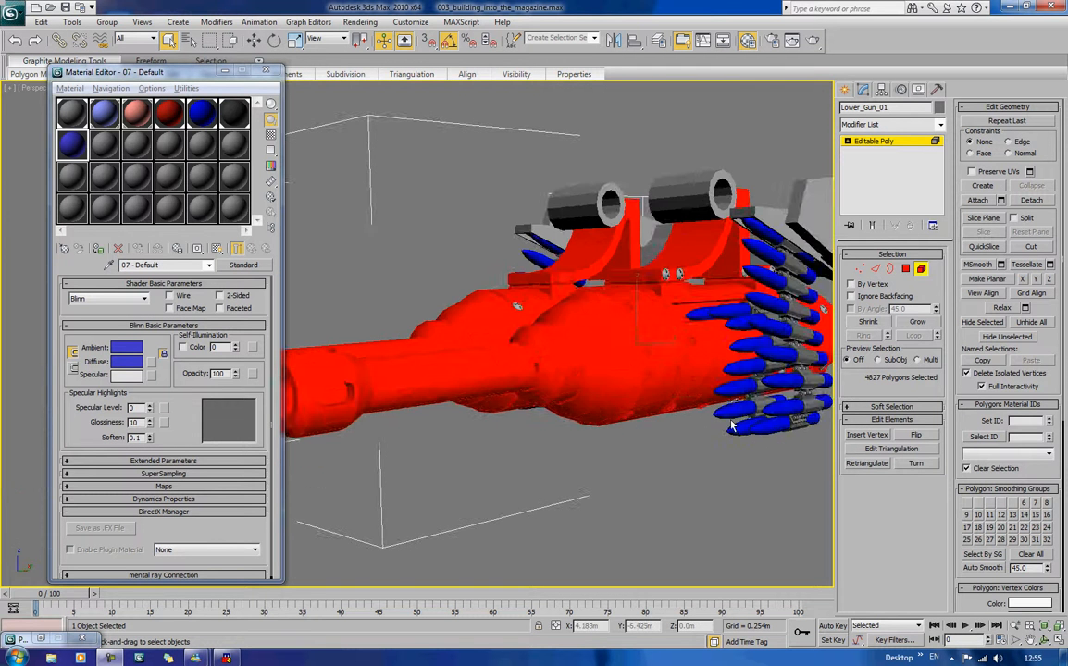
alt+middle_drag(537, 373, 700, 396)
drag(560, 402, 399, 227)
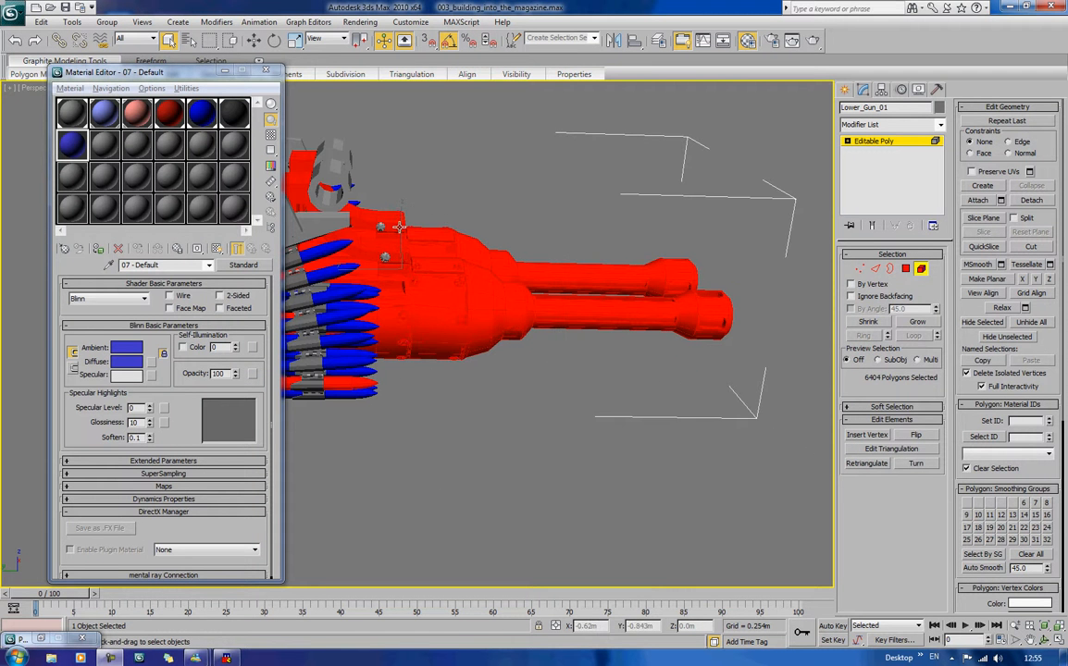
ctrl+drag(406, 148, 379, 261)
Step: Add the bolts around the rear and lower edge of the opposite gun's body to the selection
alt+middle_drag(411, 268, 451, 375)
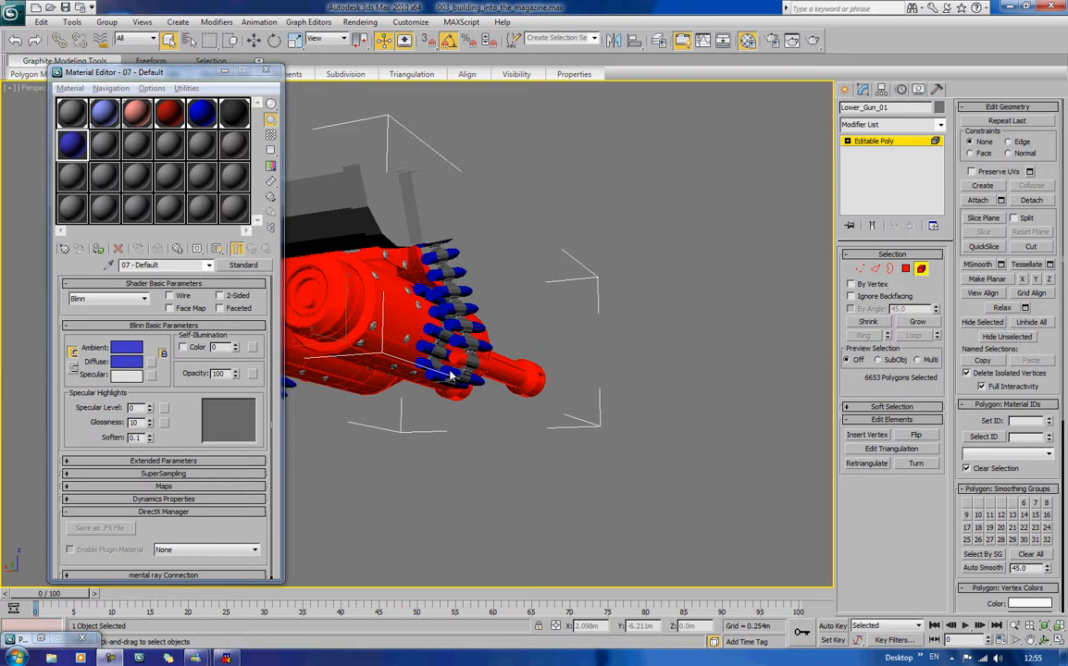
scroll(392, 348, up, 3)
middle_drag(392, 348, 427, 384)
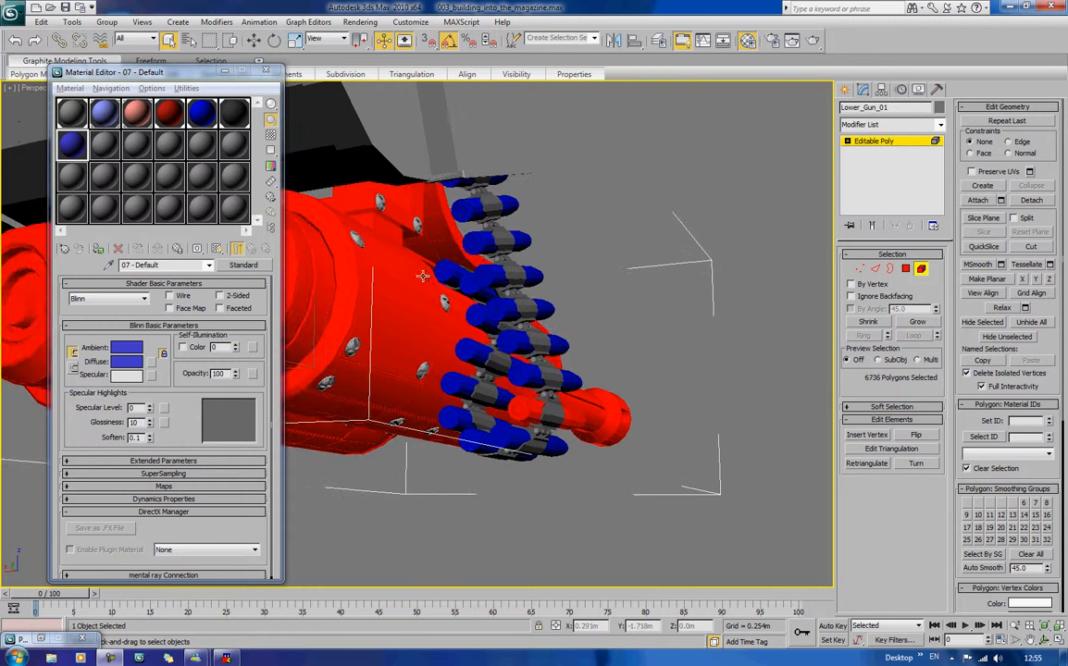
ctrl+click(359, 240)
ctrl+click(354, 347)
ctrl+click(326, 385)
ctrl+click(397, 425)
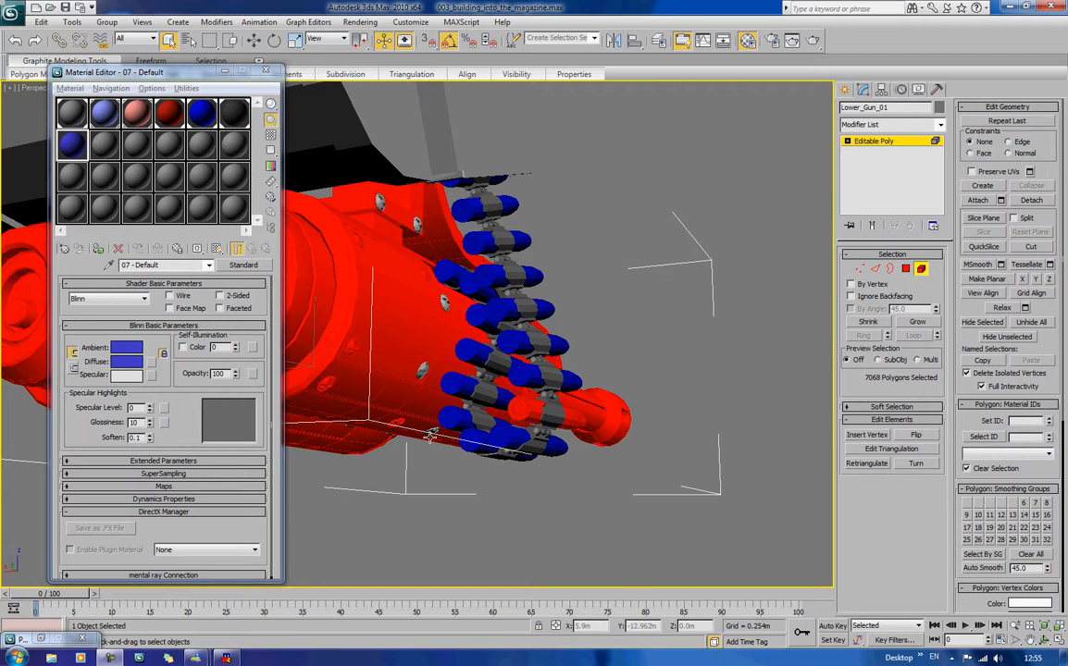
Step: Remove the opposite gun's body from the selection and add its remaining bolts beside the ammo belt and on the upper bracket
alt+click(433, 433)
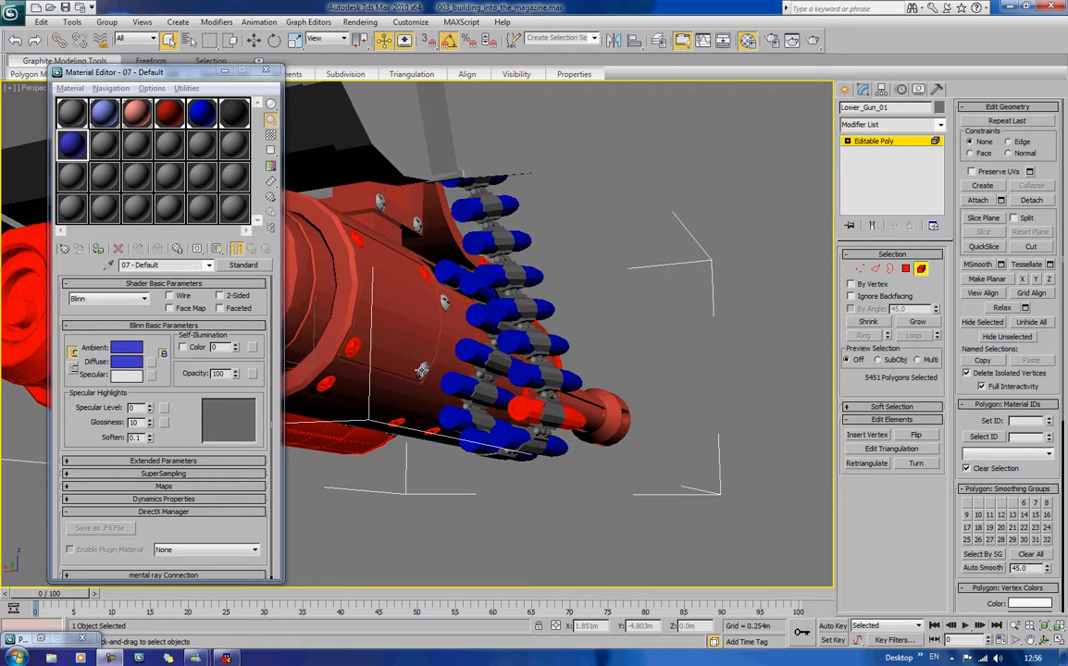
ctrl+click(444, 302)
middle_drag(444, 302, 466, 317)
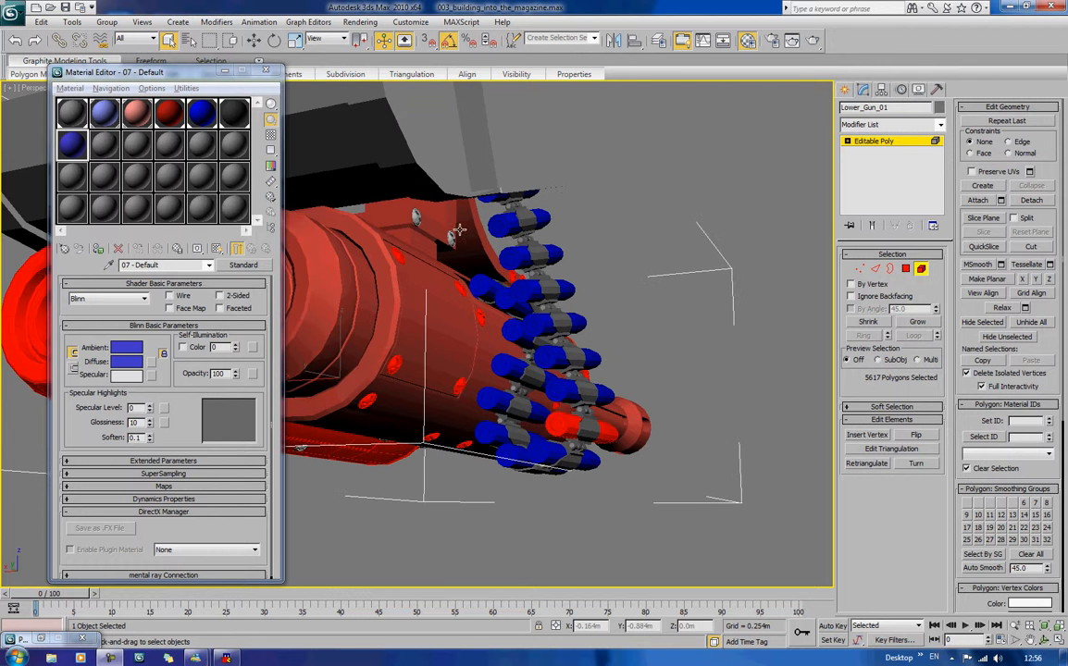
ctrl+click(450, 238)
Step: Add the bolts on the underside and inner side of the same gun's body to the selection
alt+middle_drag(418, 223, 524, 524)
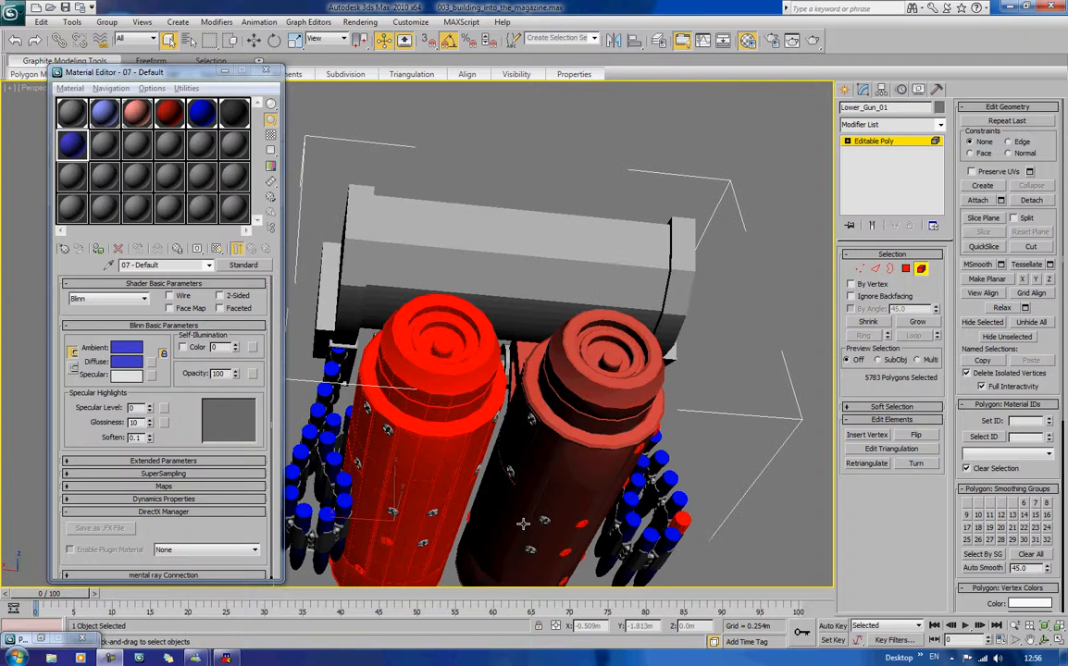
ctrl+click(545, 524)
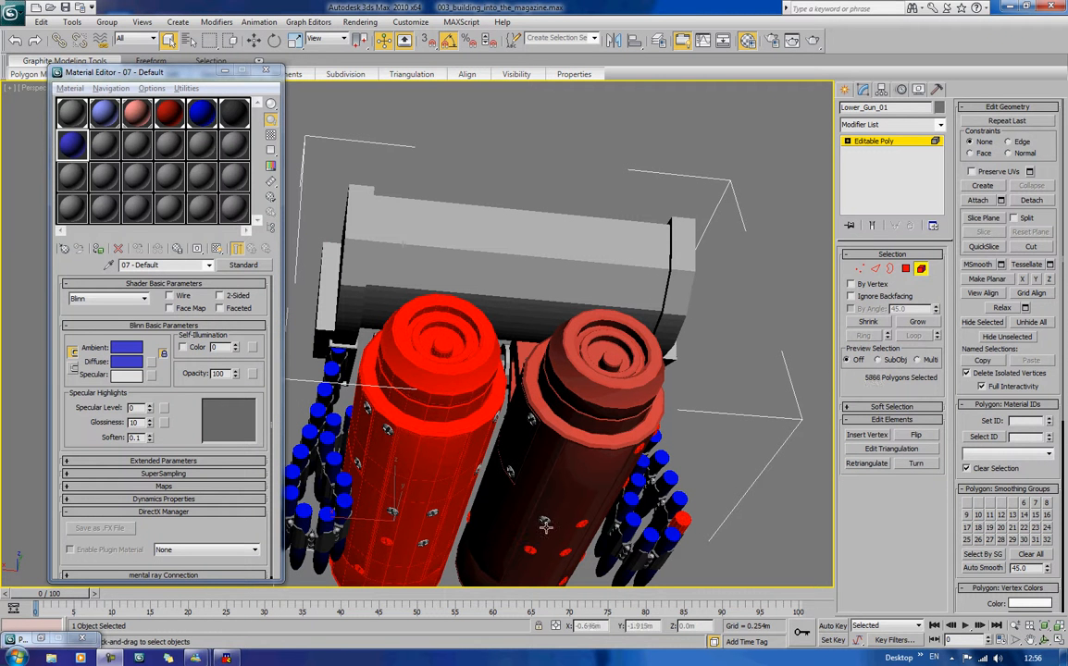
ctrl+click(509, 471)
ctrl+click(528, 421)
alt+middle_drag(529, 421, 528, 467)
middle_drag(536, 340, 473, 381)
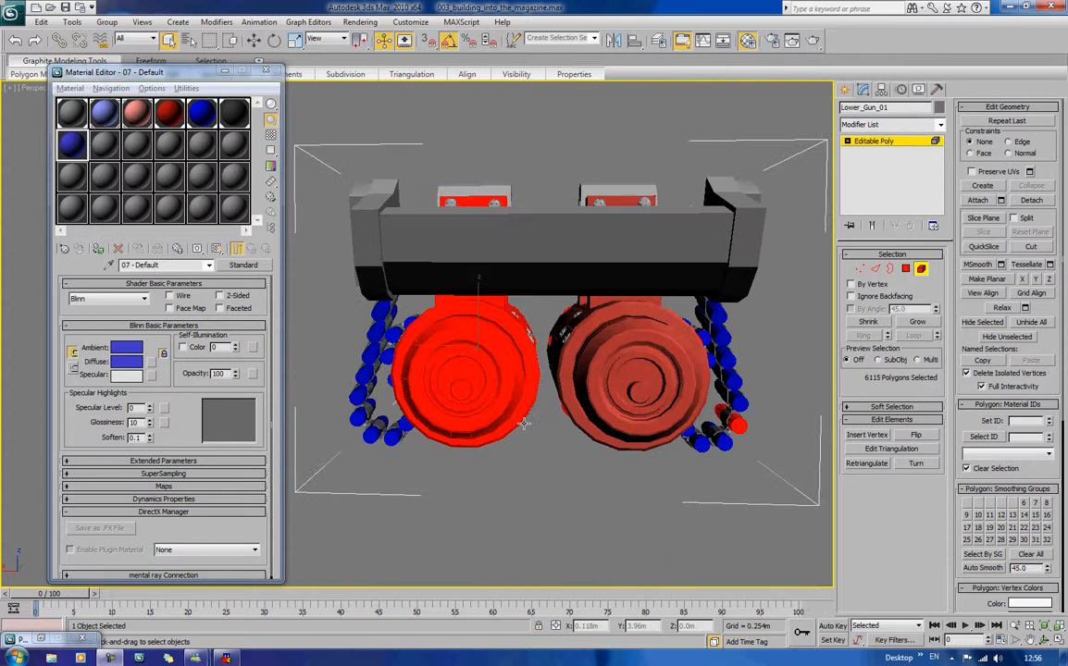
Step: Clear the bolt selection and check the guns' bolts from the side
alt+middle_drag(464, 314, 474, 319)
click(584, 481)
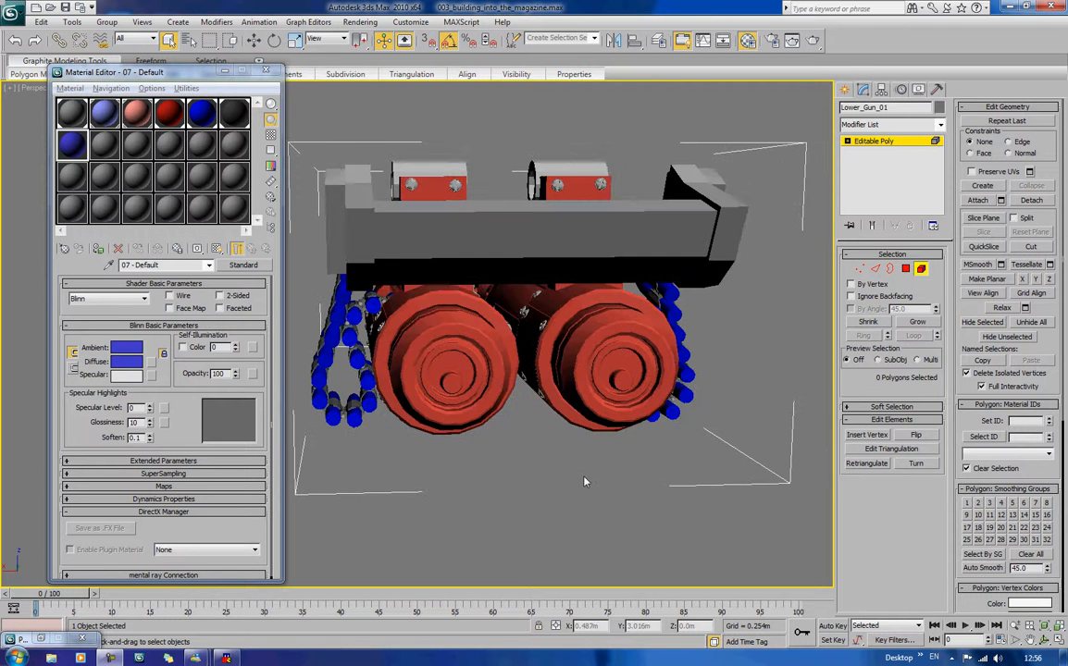
alt+middle_drag(584, 481, 455, 471)
key(z)
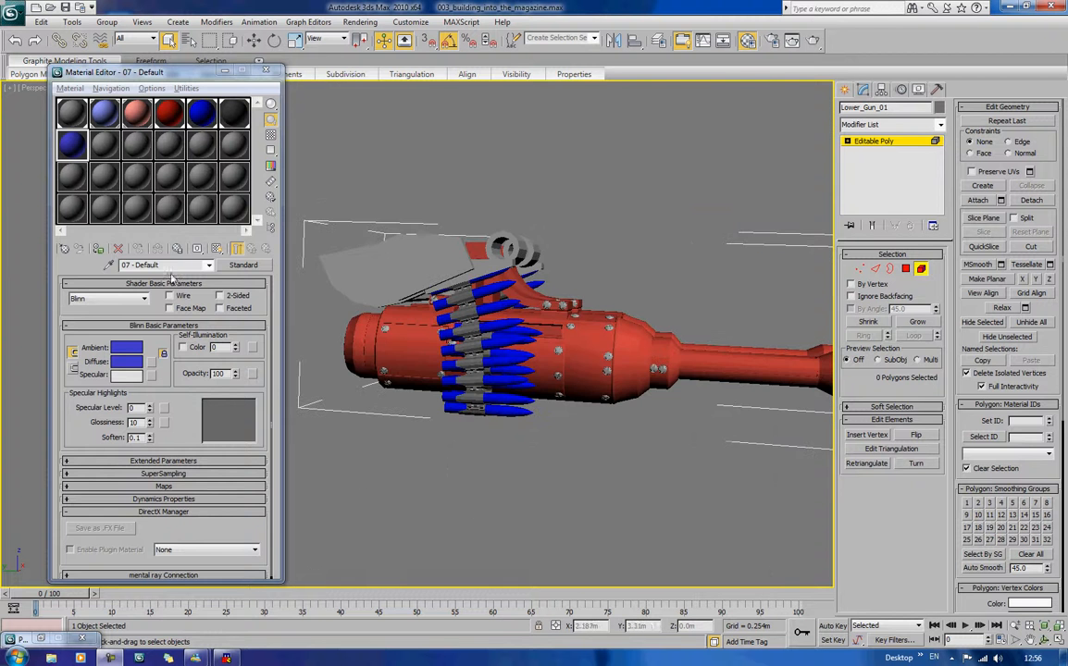
Step: Try to apply the 07 - Default material directly to the bracket behind the guns, and undo it
click(72, 112)
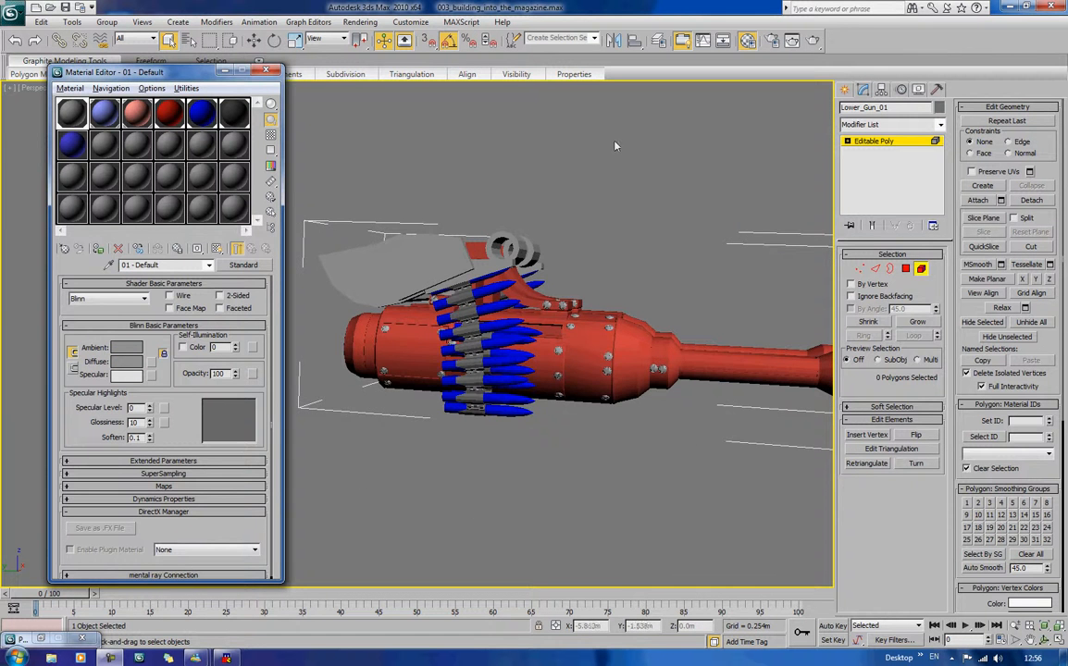
alt+middle_drag(615, 145, 564, 146)
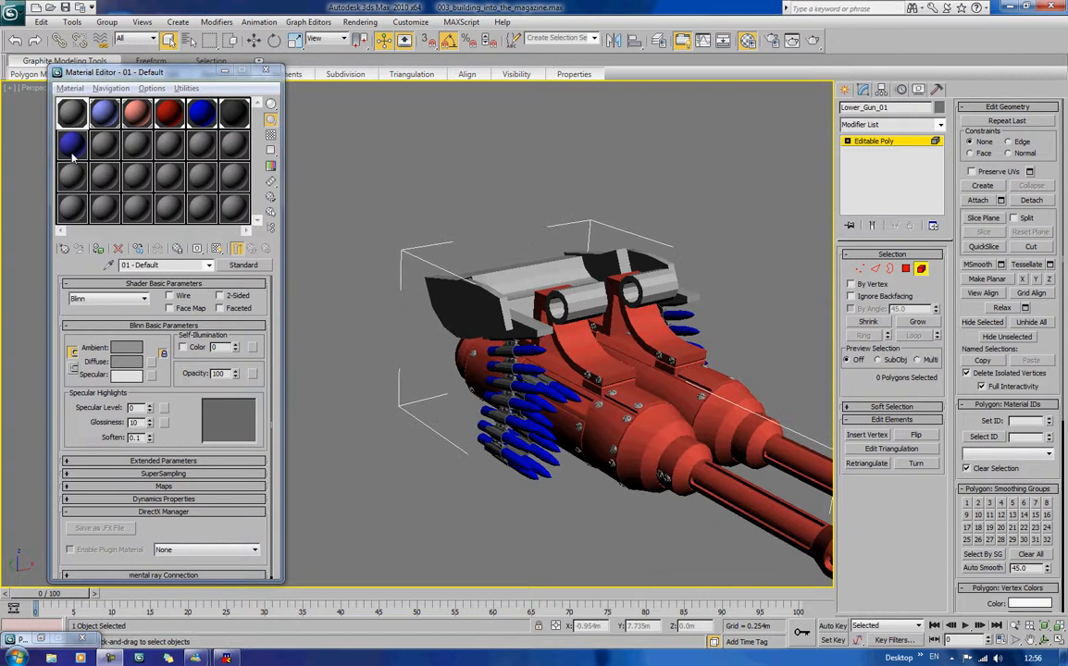
drag(72, 156, 472, 300)
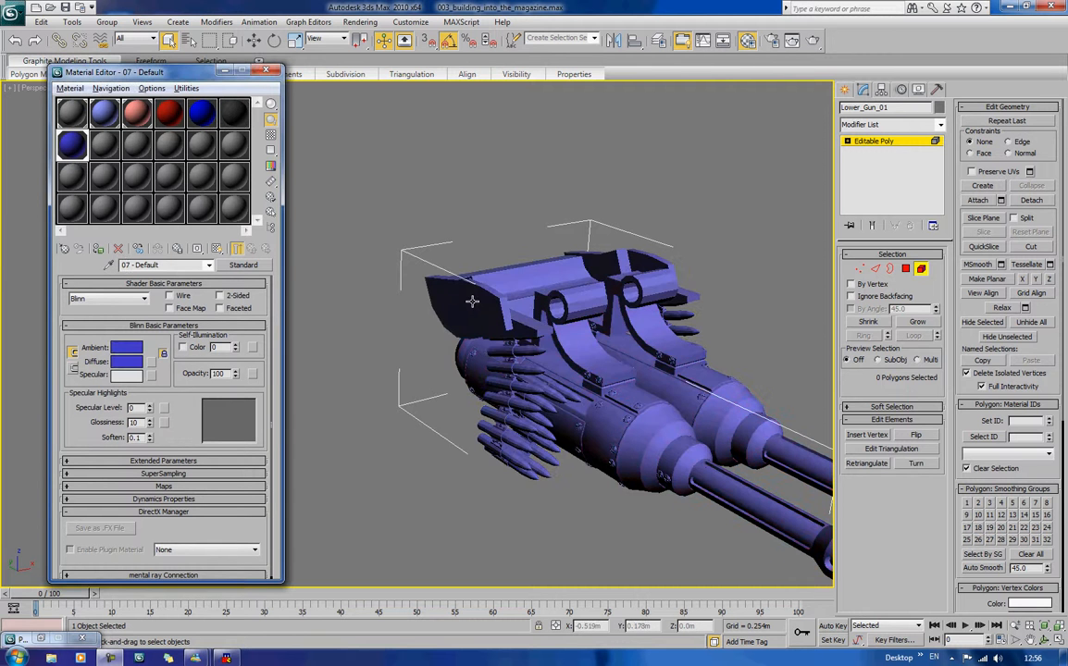
key(ctrl+z)
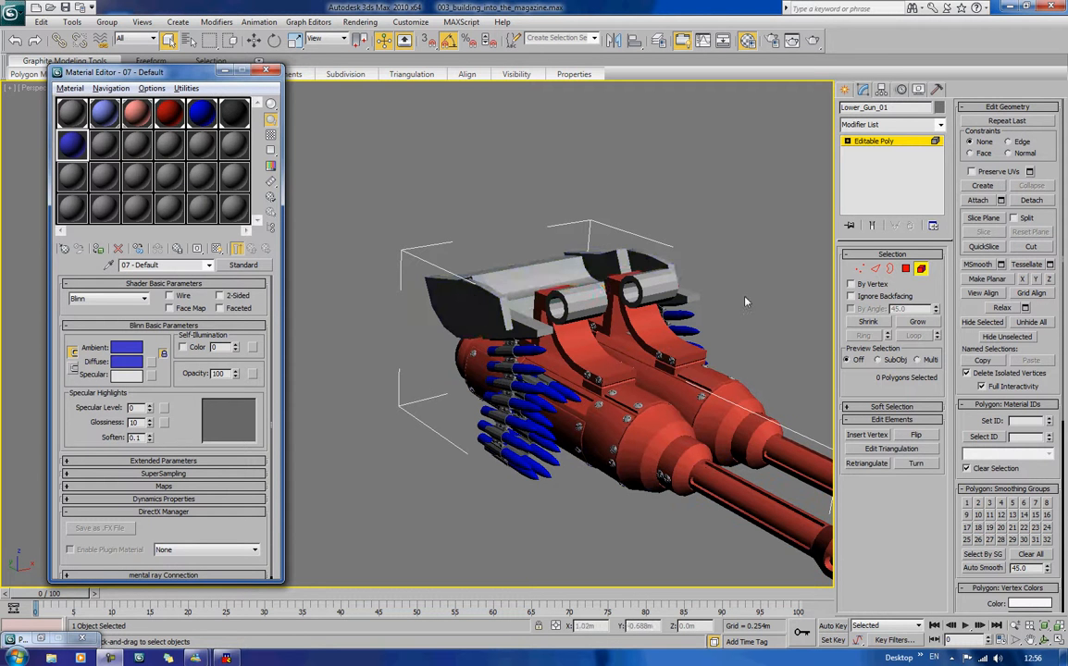
Step: Assign the 07 - Default material to the curved rear bracket element and the two hollow cylinders above the guns
click(444, 303)
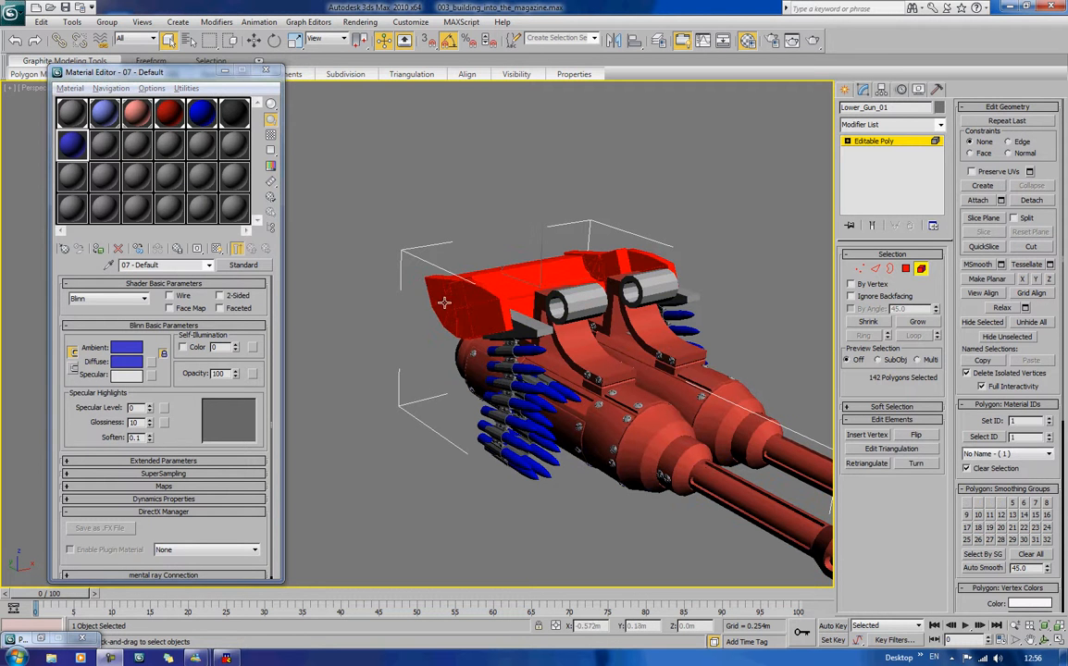
click(98, 248)
click(583, 293)
click(583, 294)
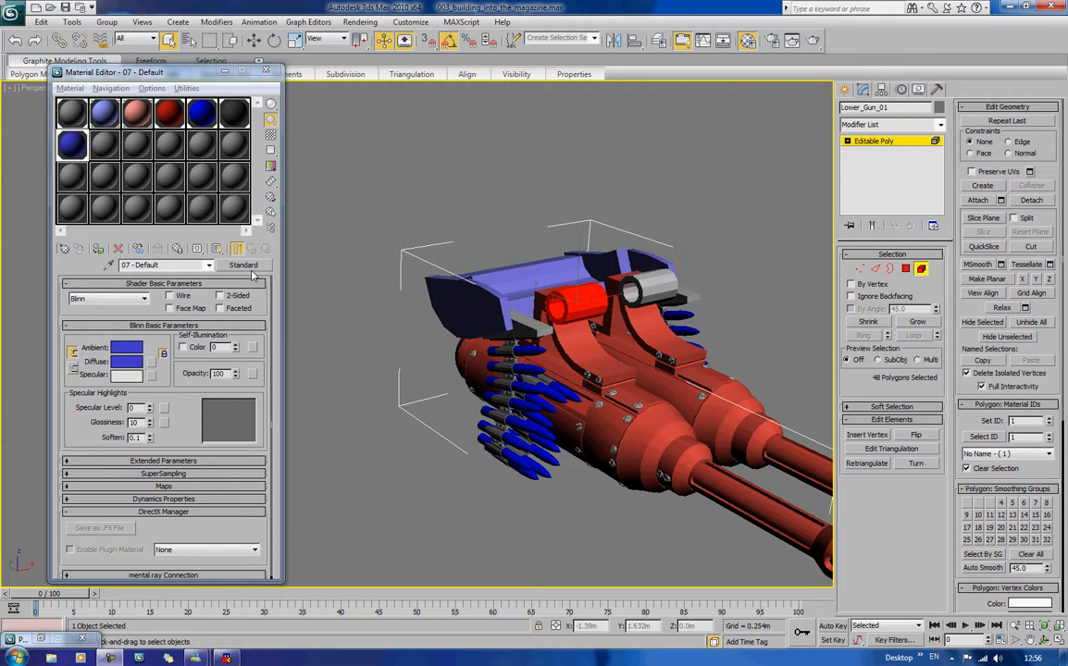
click(98, 248)
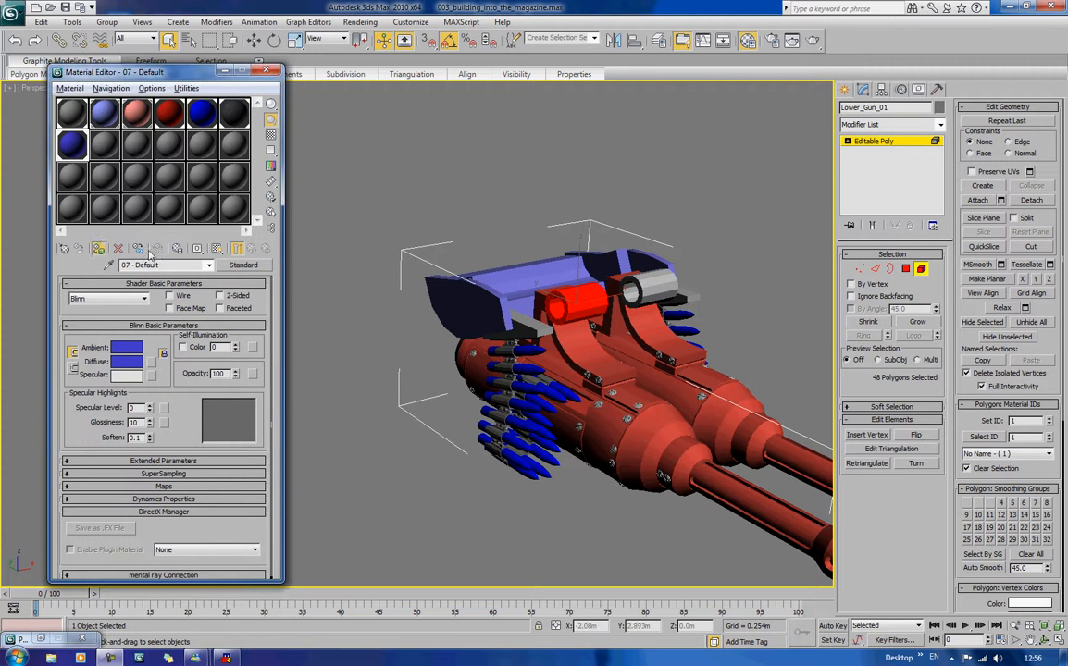
click(645, 288)
click(99, 250)
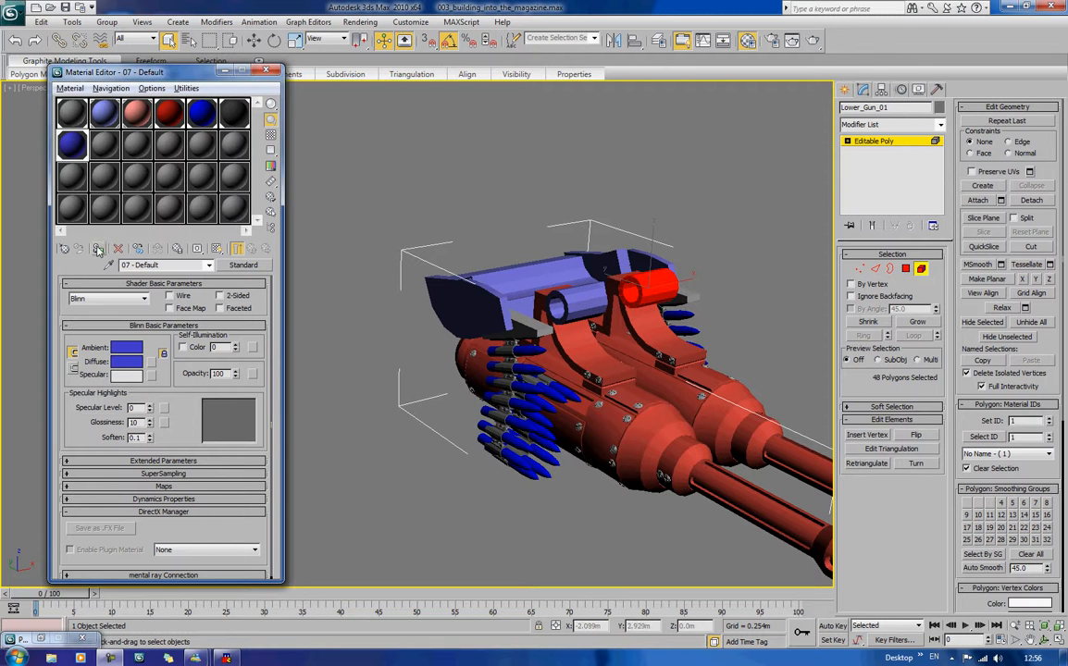
Step: Assign the 07 - Default material to the bracket's two side arms and leave element editing
alt+middle_drag(357, 312, 335, 350)
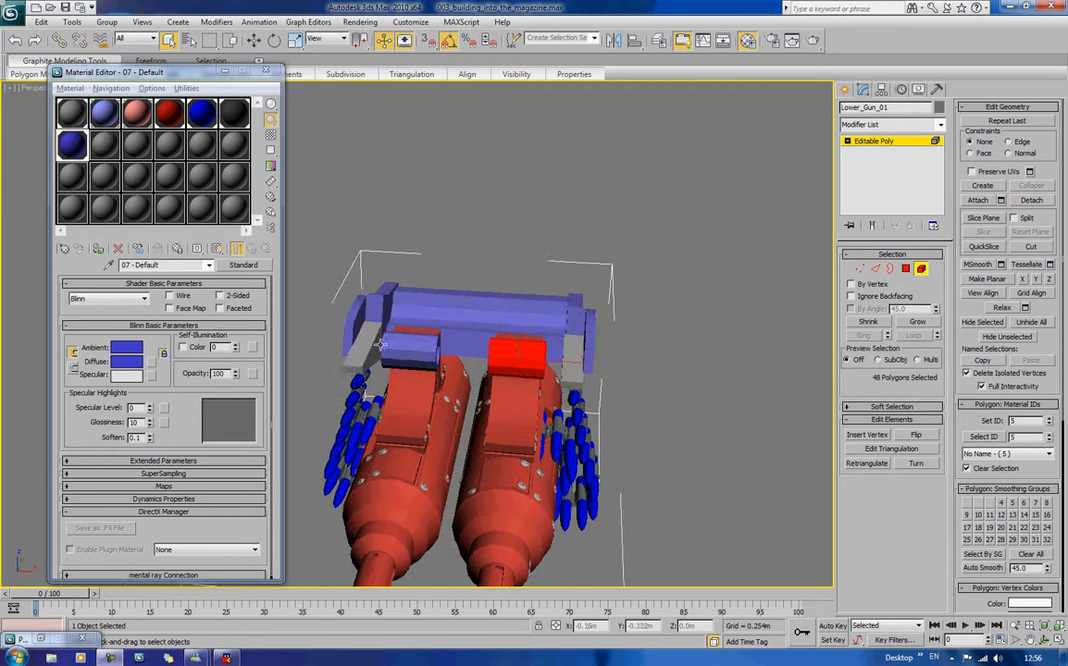
click(360, 345)
ctrl+click(574, 366)
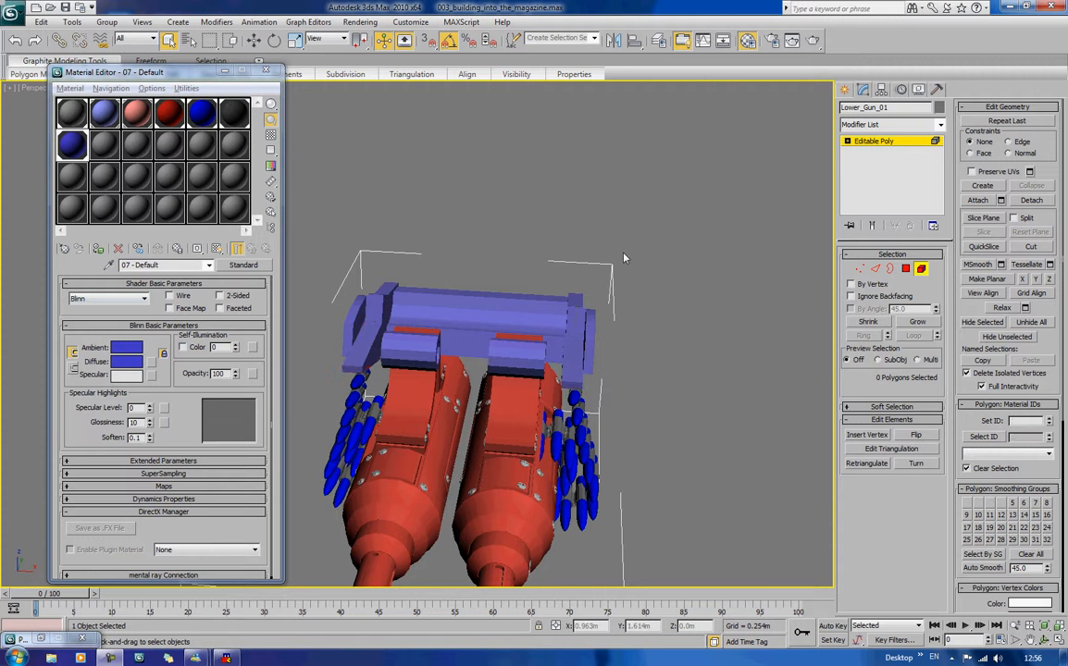
click(648, 260)
alt+middle_drag(651, 260, 922, 258)
click(922, 268)
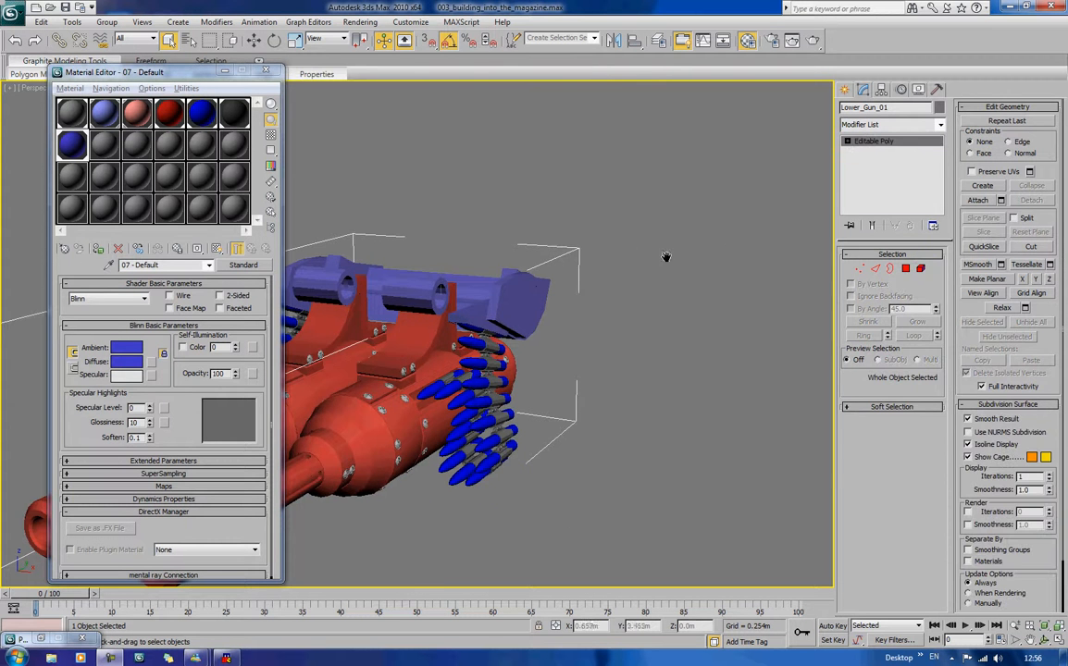
Step: Unhide all turret objects and clear the object selection
alt+middle_drag(667, 258, 779, 256)
scroll(740, 248, down, 4)
right_click(705, 234)
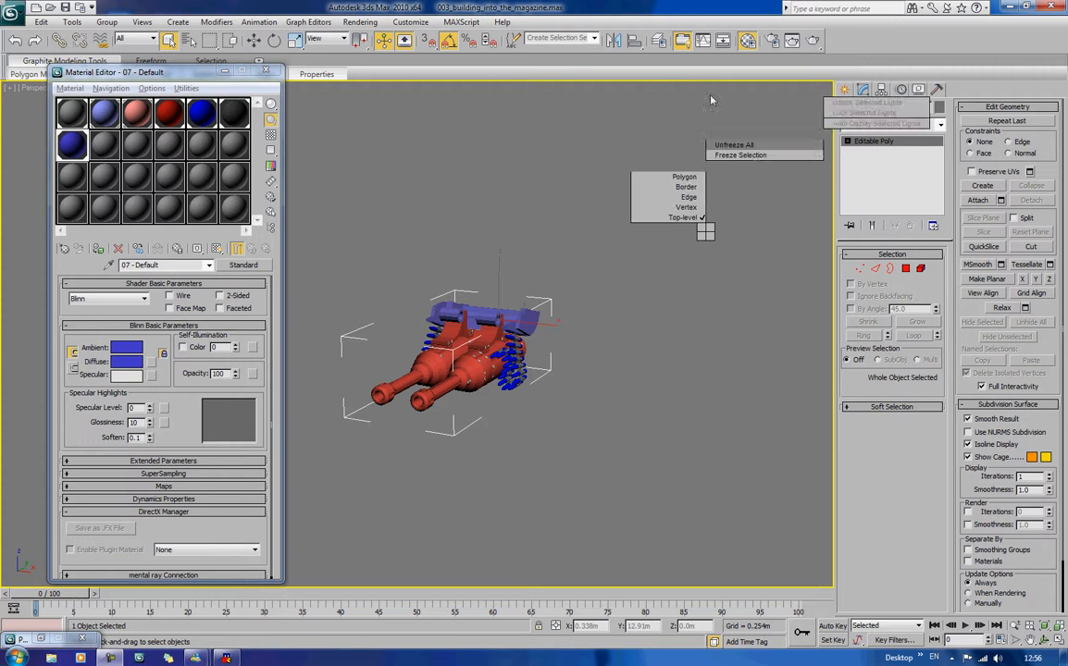
click(757, 175)
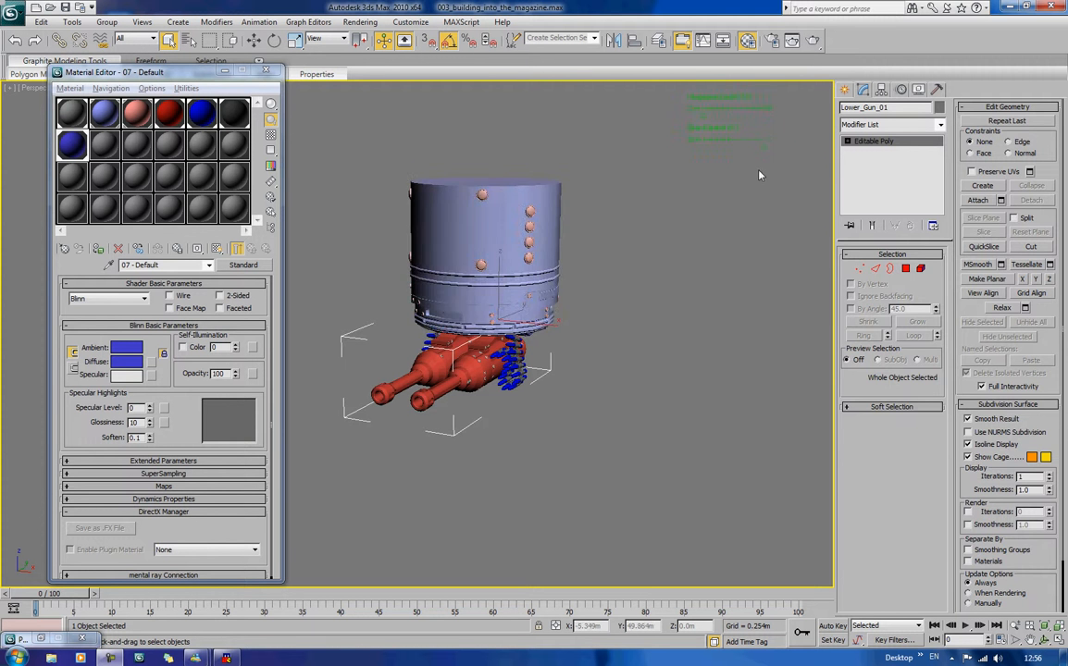
click(675, 383)
alt+middle_drag(675, 383, 670, 412)
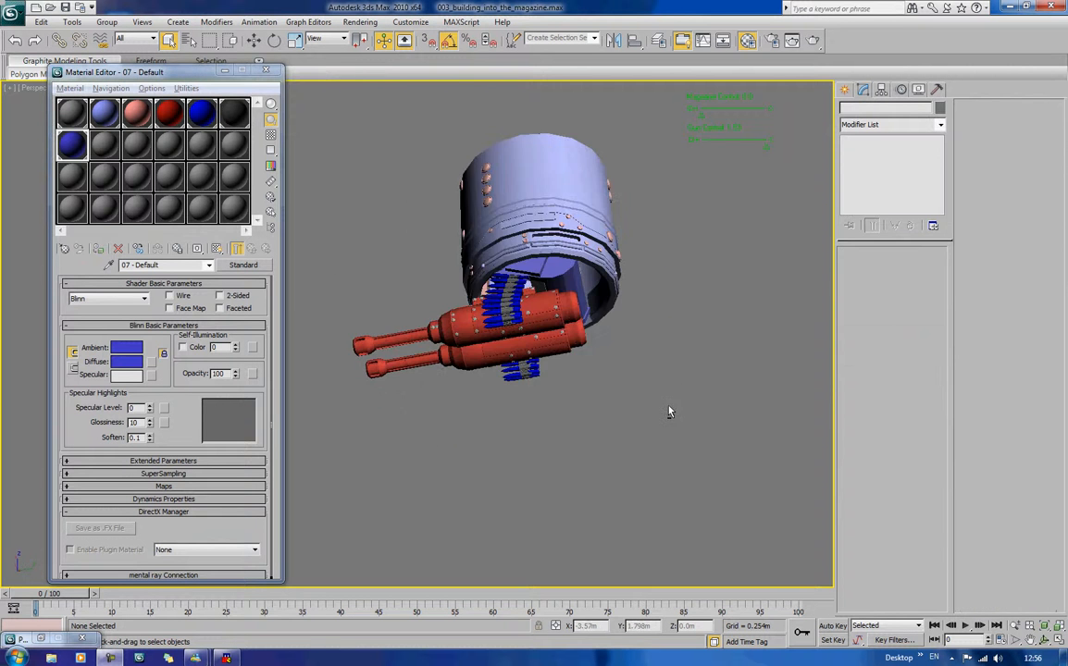
Step: Hide the lower gun object to expose the inside of the turret housing
click(509, 327)
right_click(502, 323)
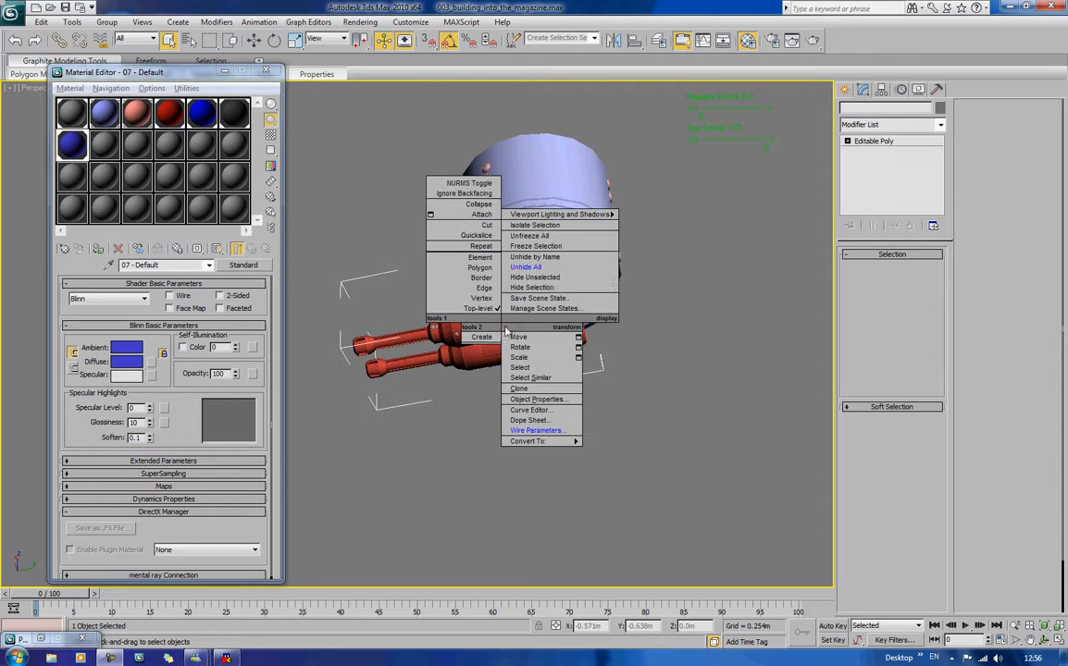
click(532, 287)
Step: Assign the 07 - Default material to the grey row of hinge cylinders inside the turret housing
alt+middle_drag(540, 287, 474, 376)
scroll(601, 318, up, 3)
scroll(629, 383, up, 4)
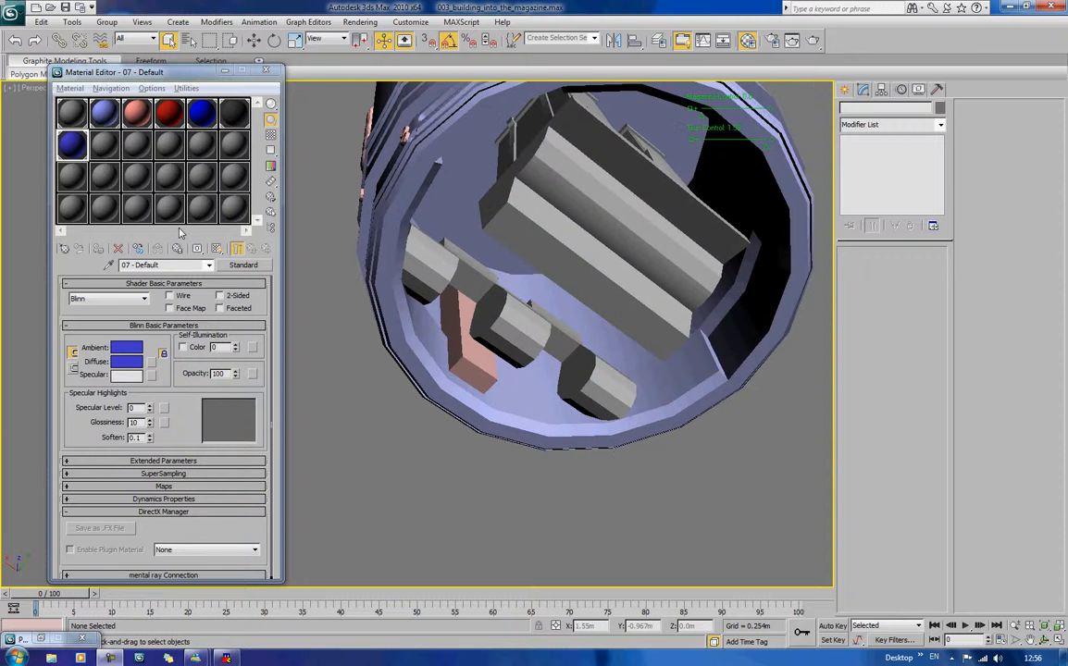
drag(72, 144, 409, 245)
drag(79, 151, 350, 400)
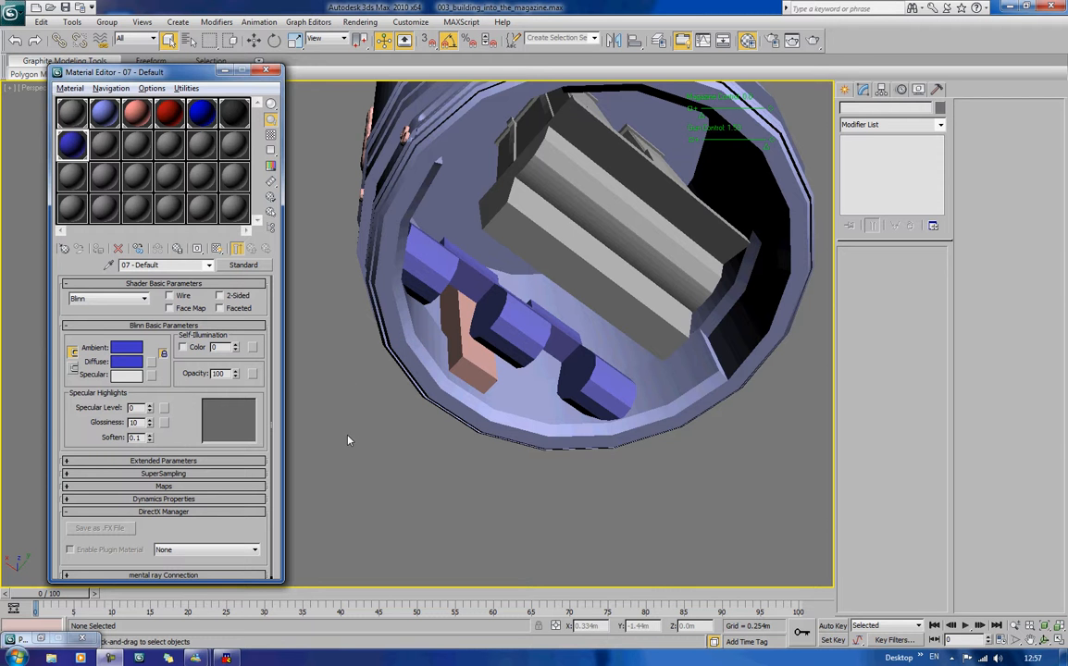
Step: Isolate the Ammo_Box object inside the turret housing
alt+middle_drag(340, 348, 481, 435)
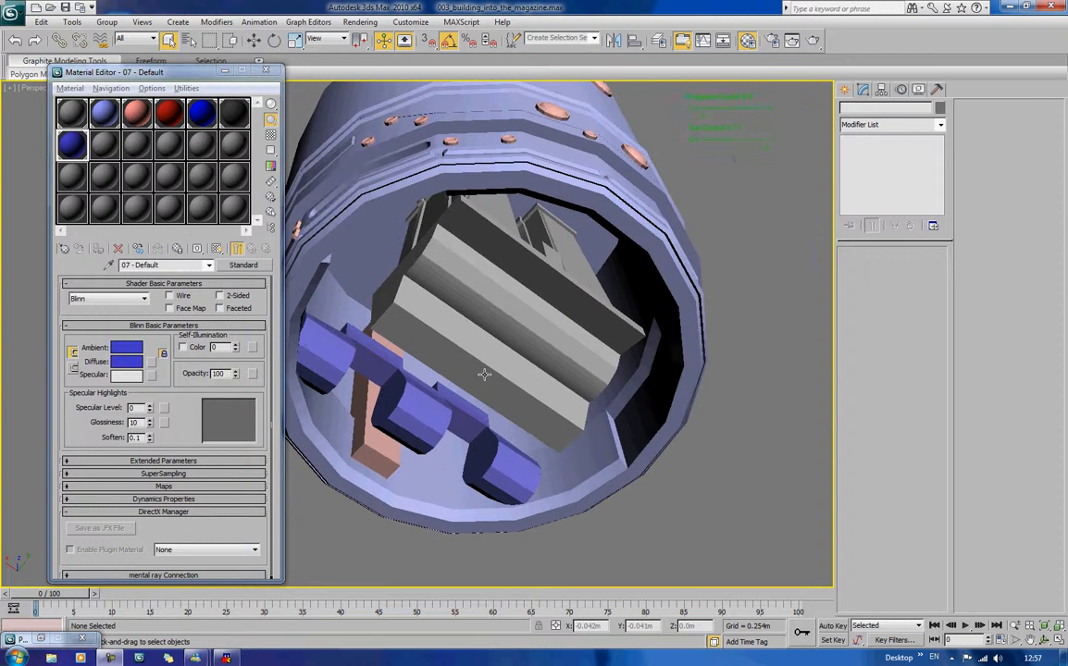
click(432, 329)
right_click(483, 363)
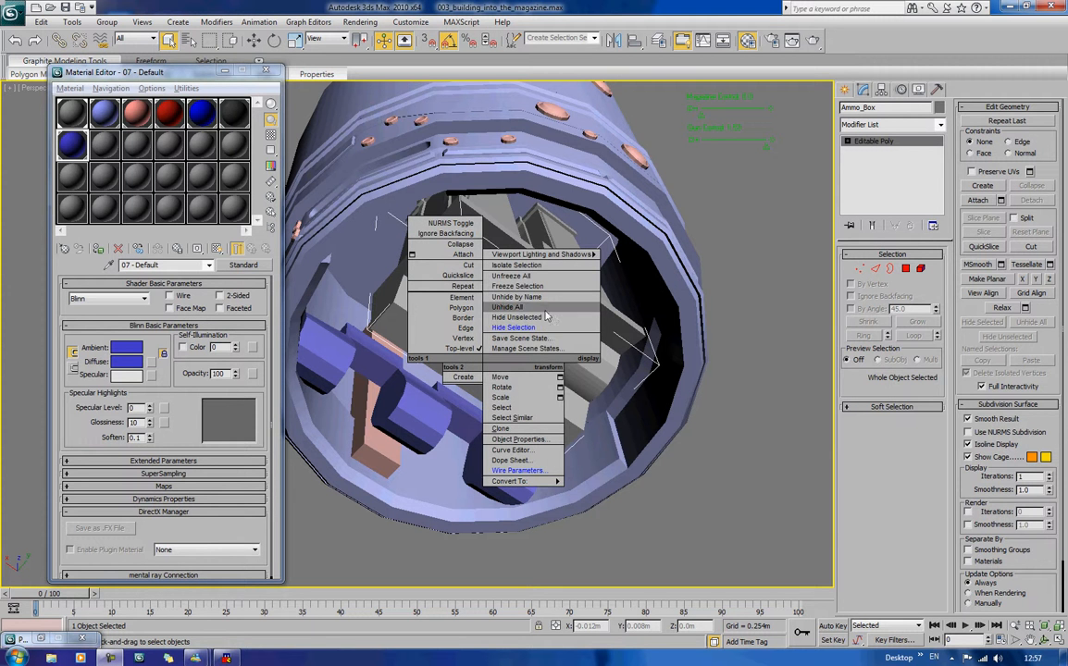
click(537, 265)
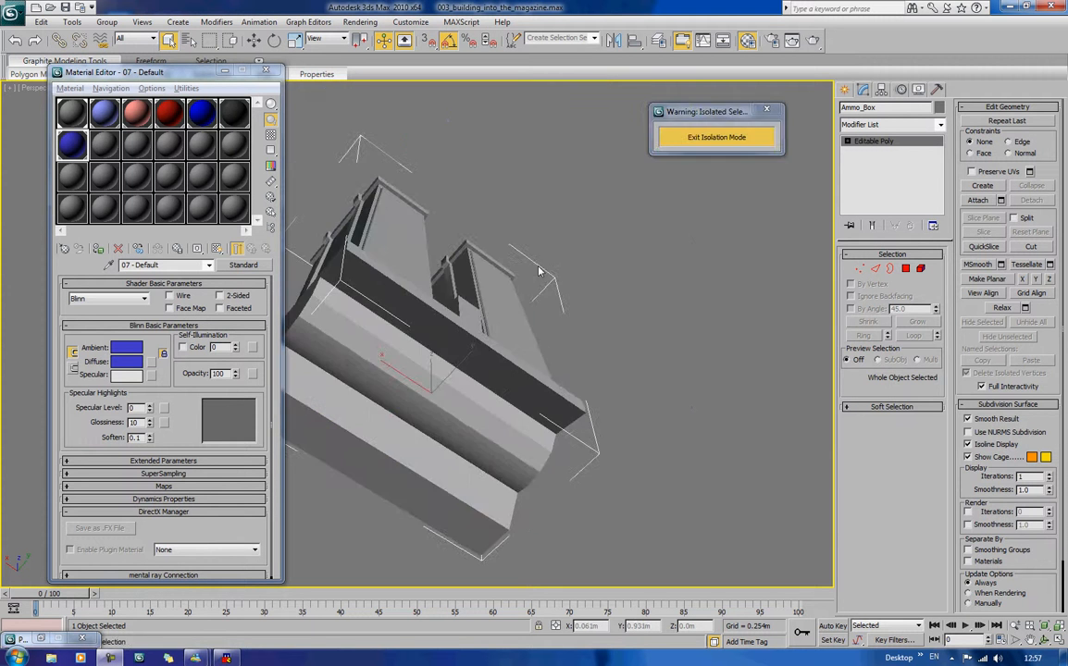
middle_drag(506, 168, 572, 282)
scroll(555, 185, down, 4)
middle_drag(572, 282, 679, 286)
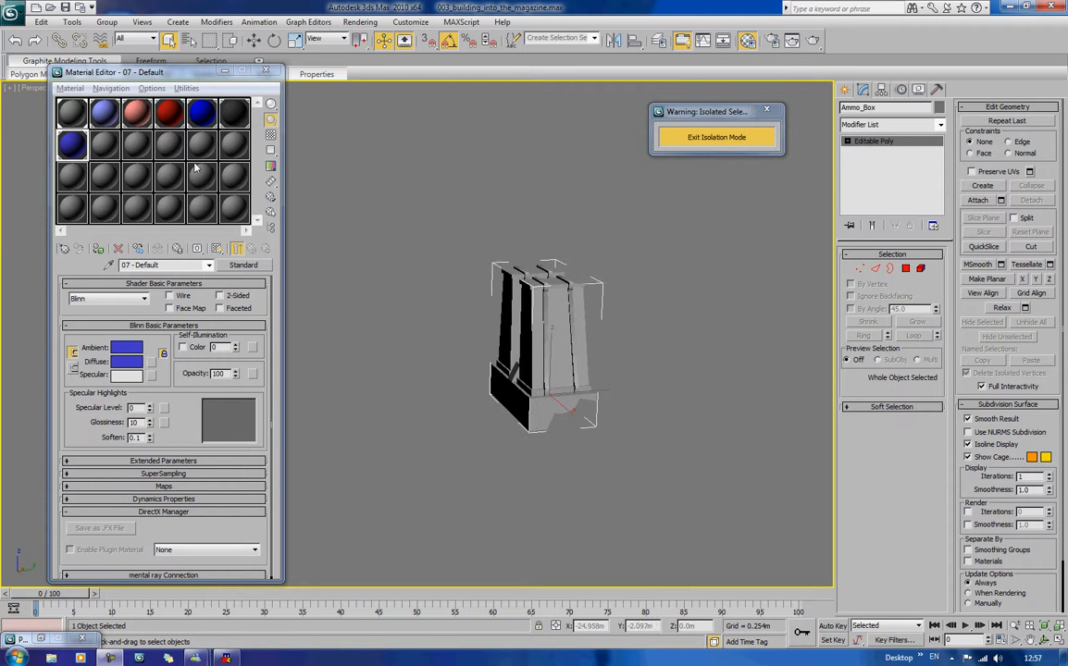
Step: Apply the 07 - Default material to the whole isolated ammo box
click(464, 233)
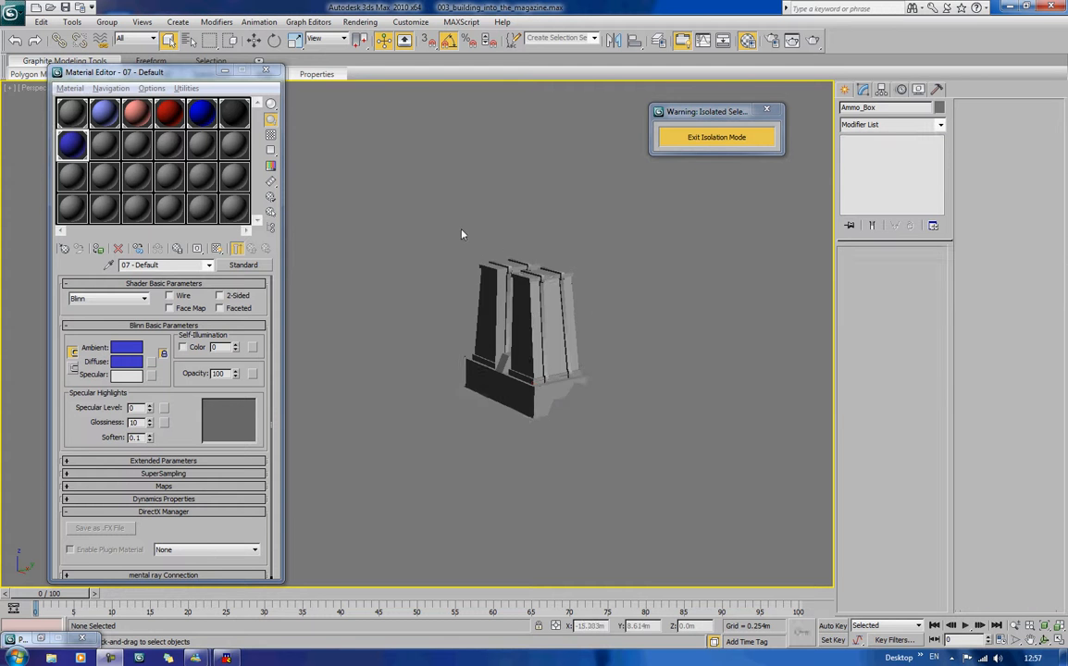
scroll(465, 233, up, 2)
middle_drag(464, 233, 436, 265)
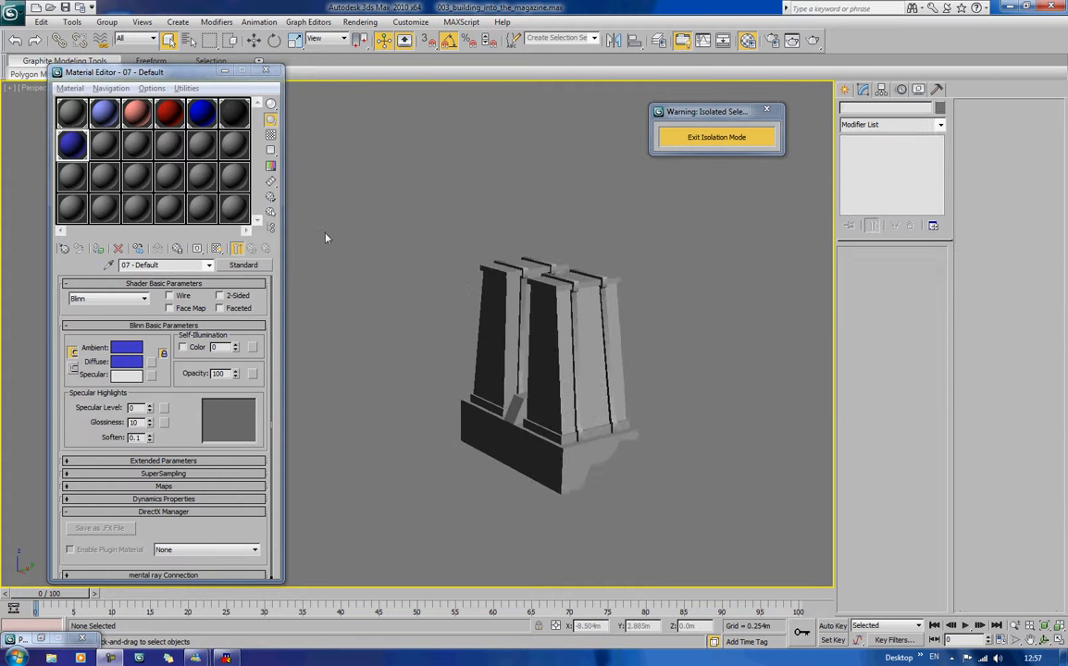
drag(73, 144, 479, 365)
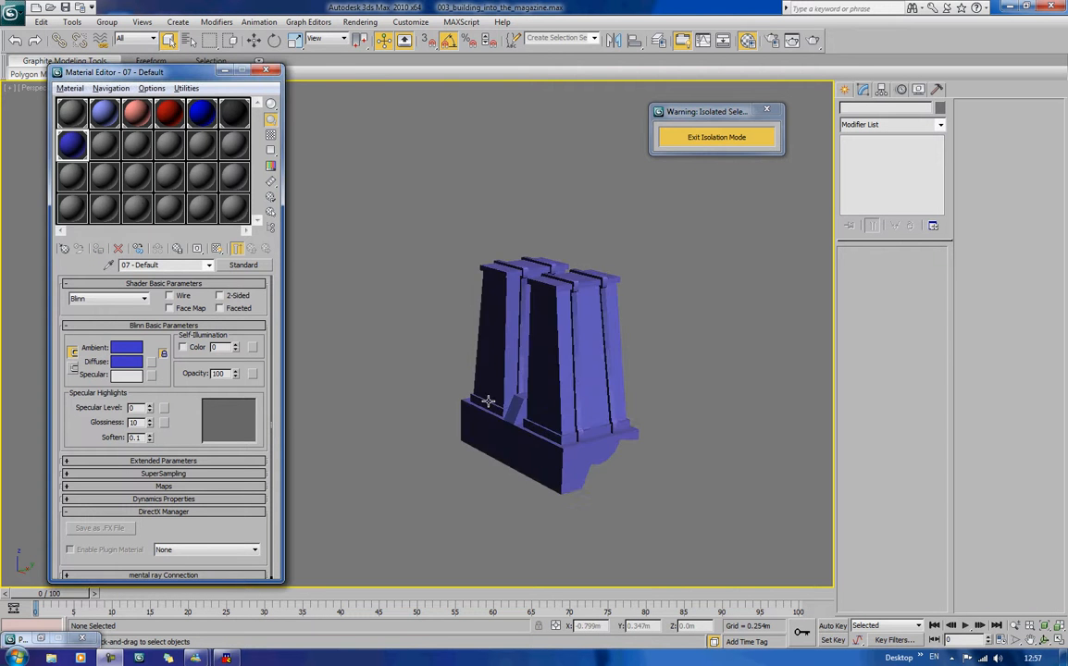
Step: Select the ammo box's strap elements, assign the grey 01 - Default material to them, and clear the selection
click(556, 326)
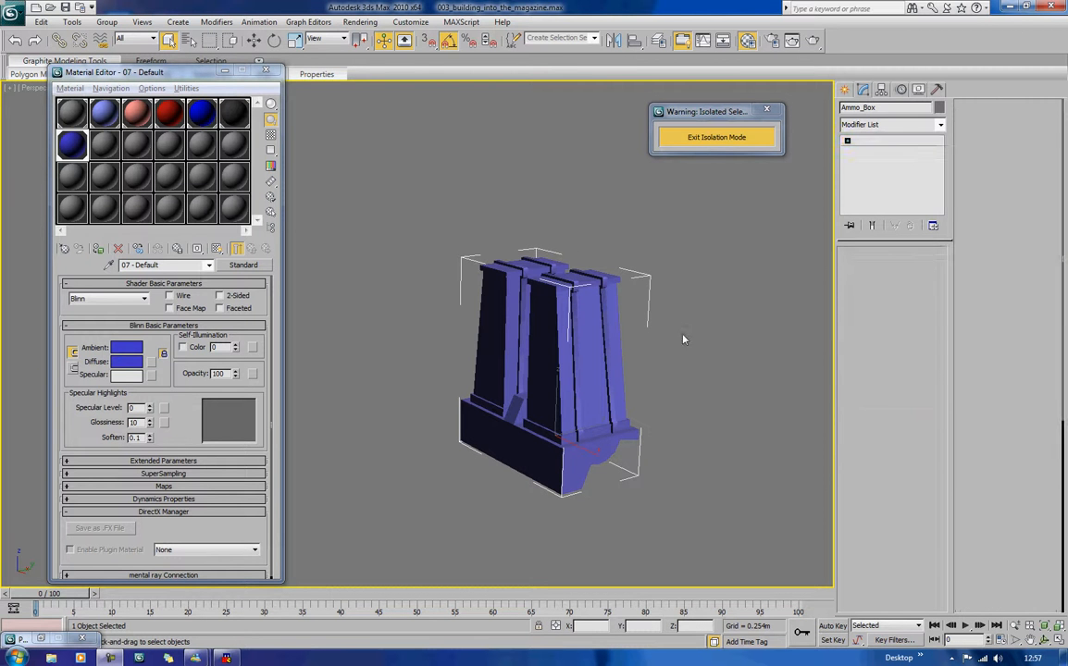
mouse_move(493, 359)
alt+middle_down()
mouse_move(567, 352)
mouse_move(501, 352)
alt+middle_up()
click(74, 110)
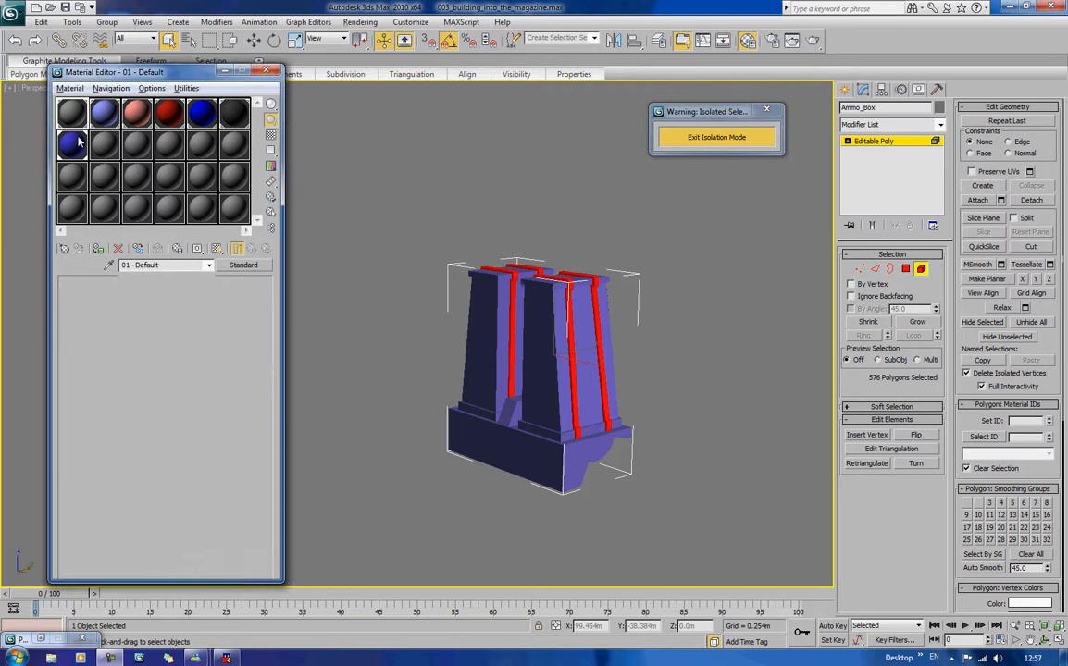
click(99, 250)
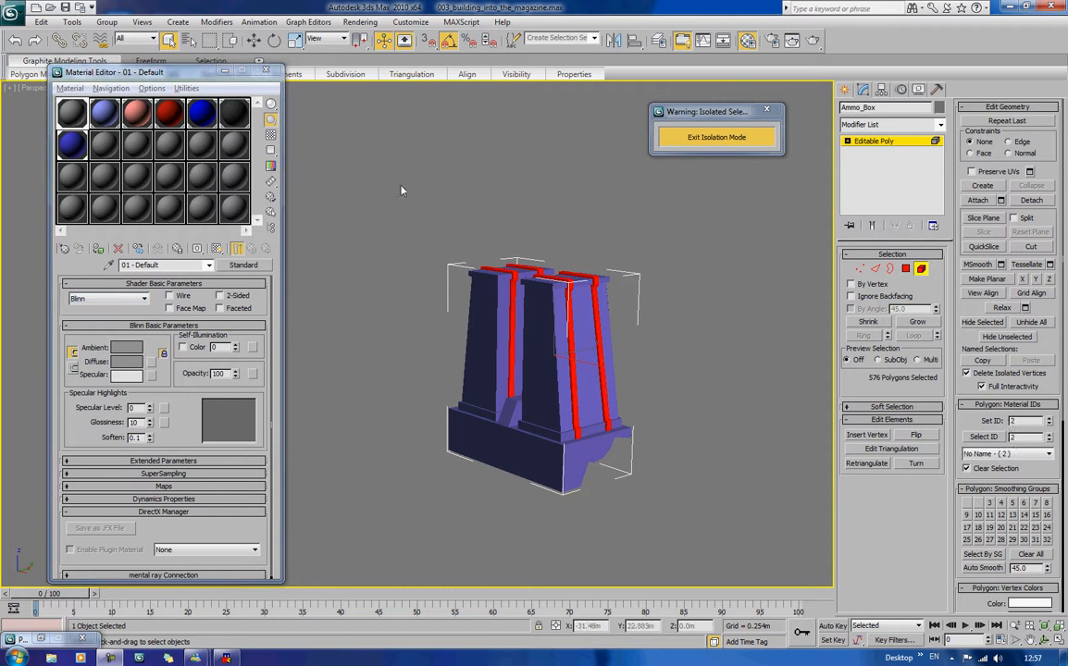
click(790, 207)
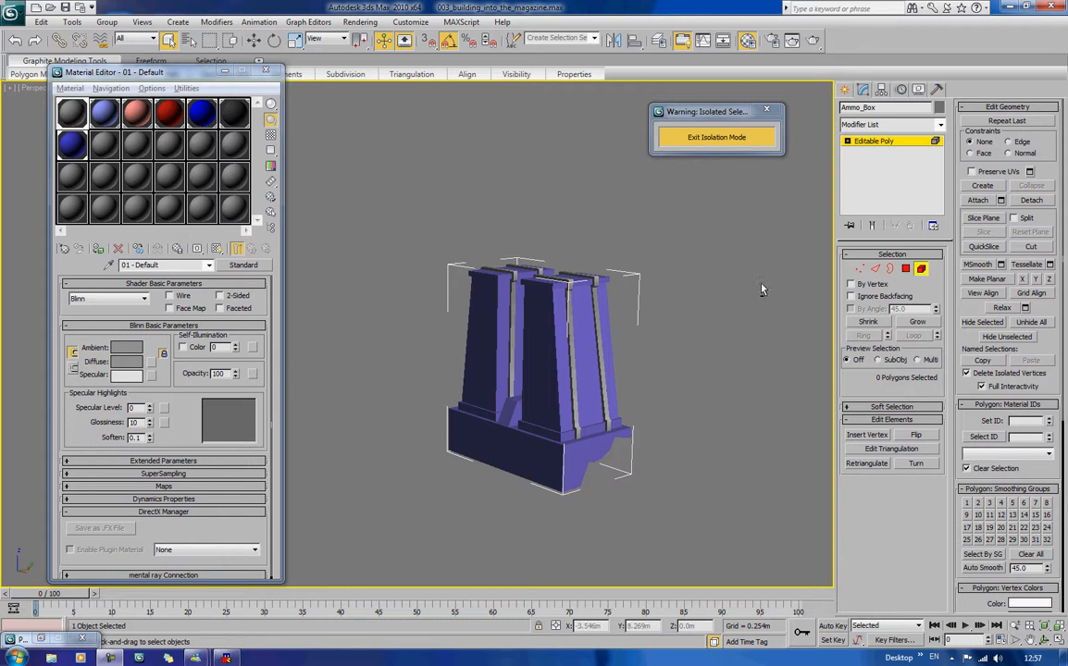
Step: Leave element editing on the ammo box, deselect it and exit isolation mode
alt+middle_drag(761, 283, 727, 282)
click(919, 270)
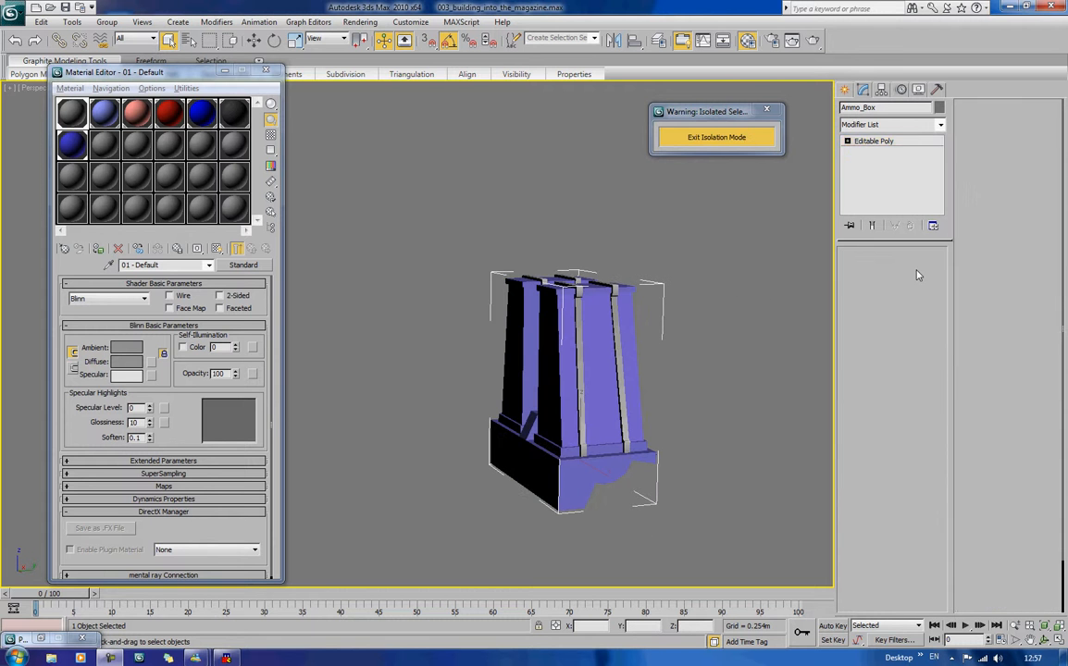
click(670, 319)
click(710, 139)
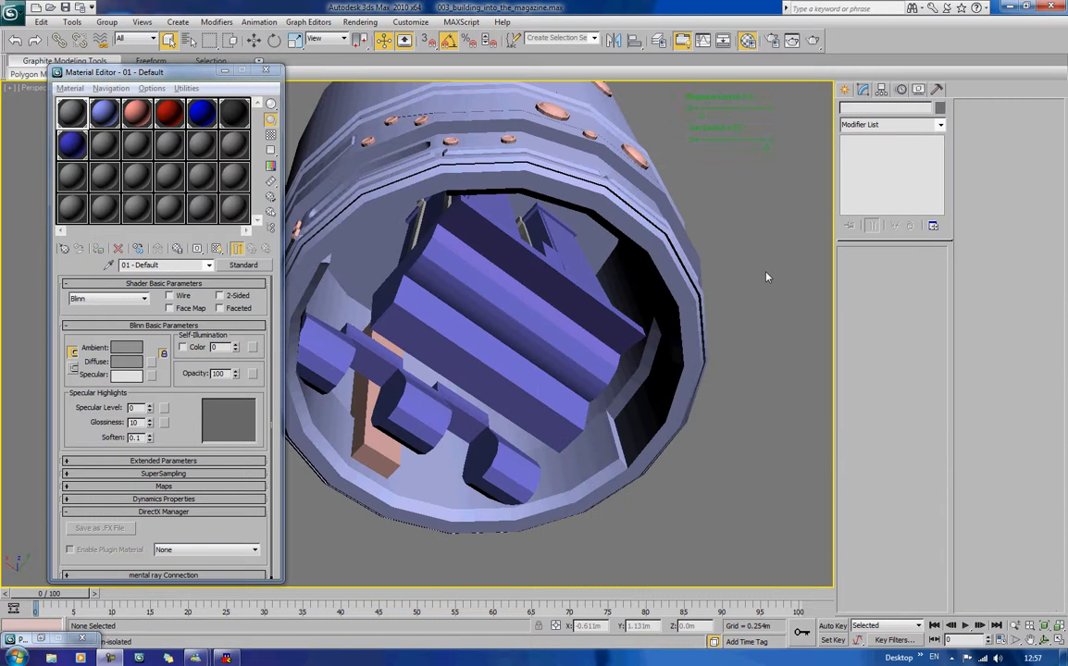
Step: Unhide all objects and frame the complete turret in the perspective view
right_click(841, 268)
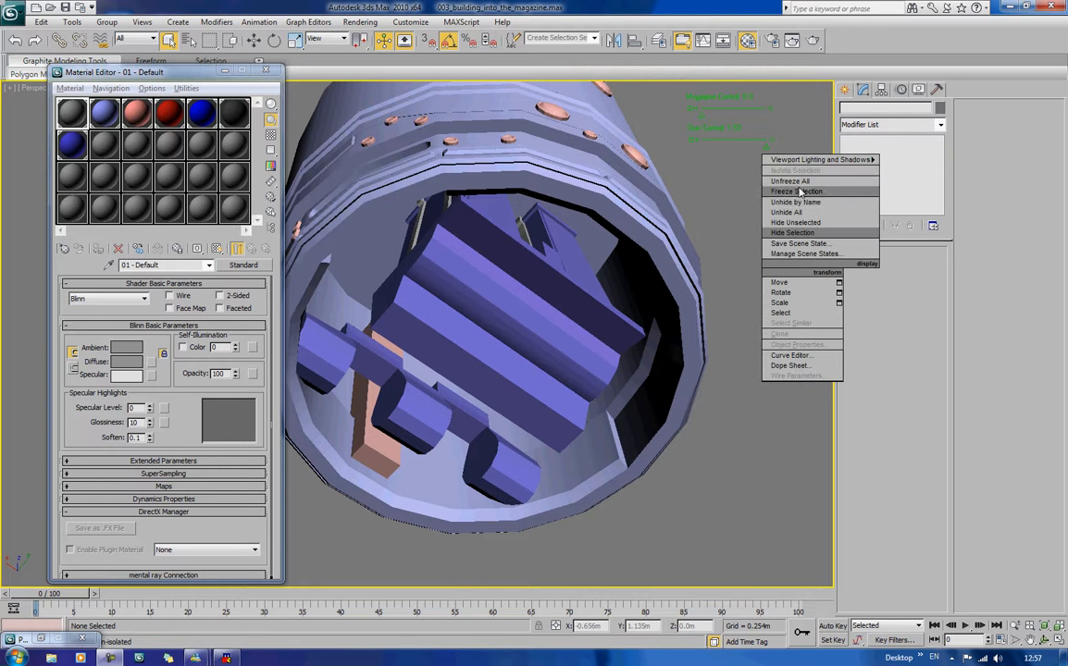
click(810, 221)
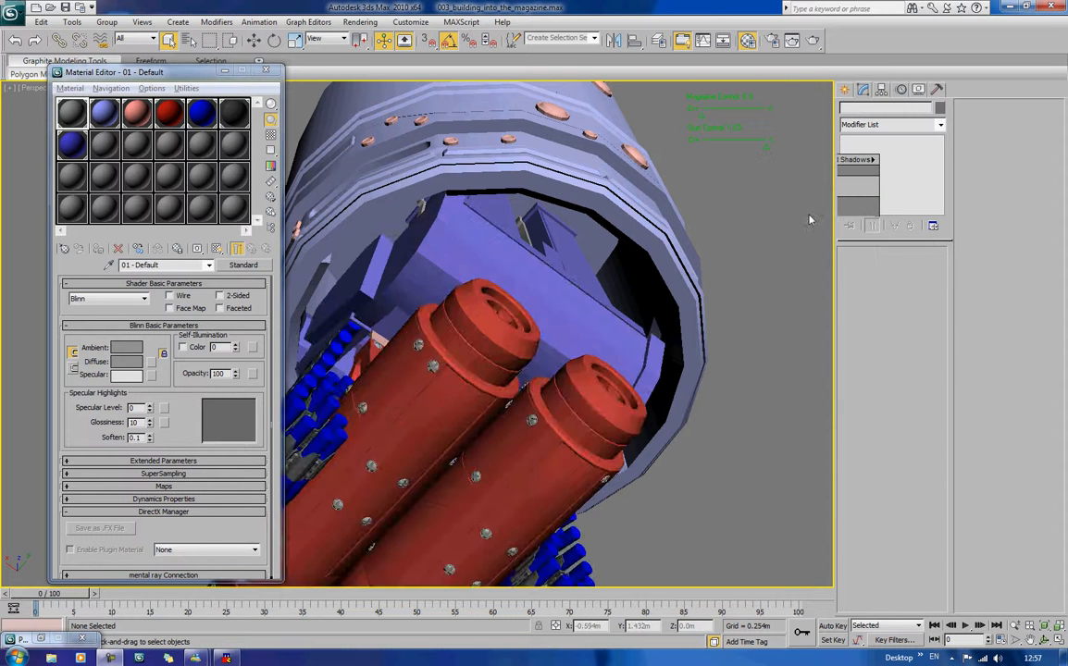
scroll(744, 205, down, 6)
alt+middle_drag(679, 203, 819, 279)
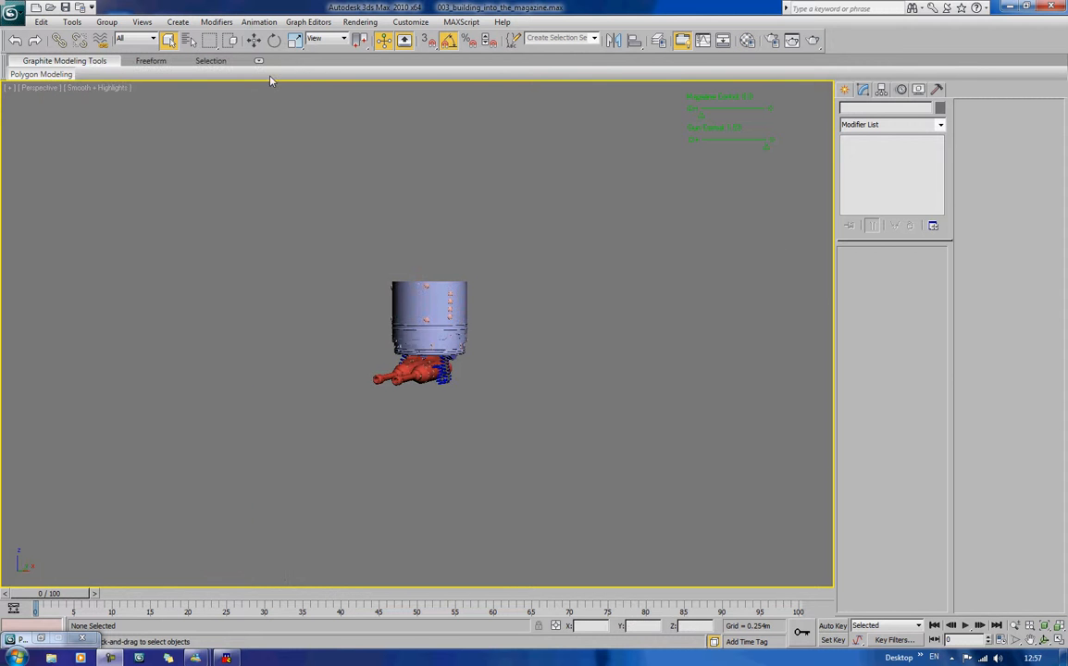
Step: Open the Material Editor and move its window clear of the turret in the perspective view
click(266, 71)
scroll(372, 182, up, 6)
alt+middle_drag(436, 272, 314, 235)
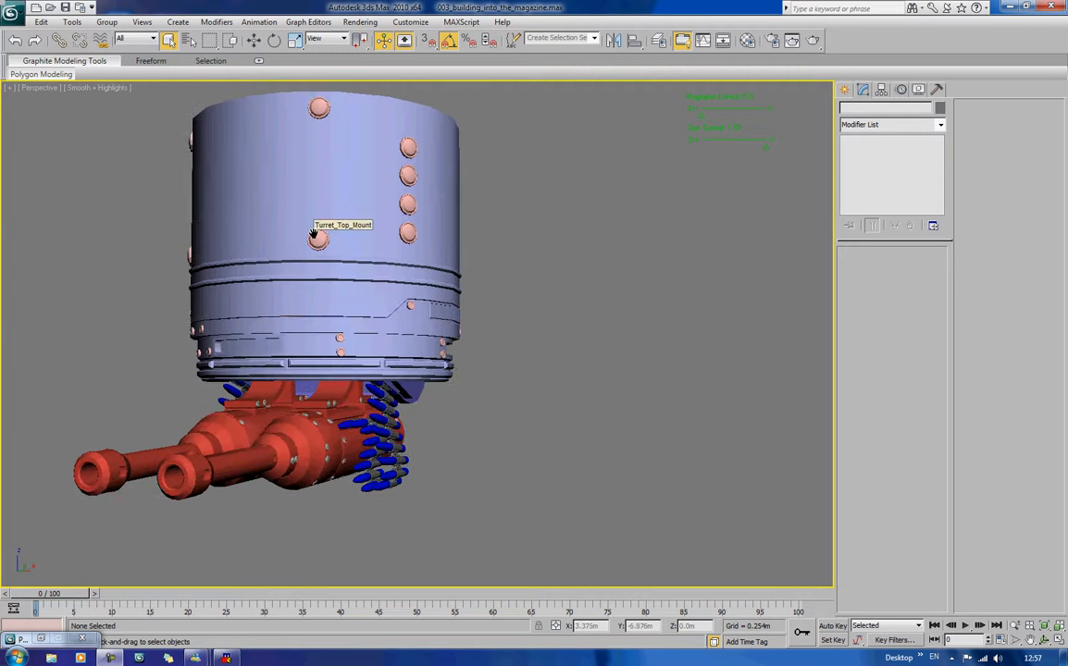
key(m)
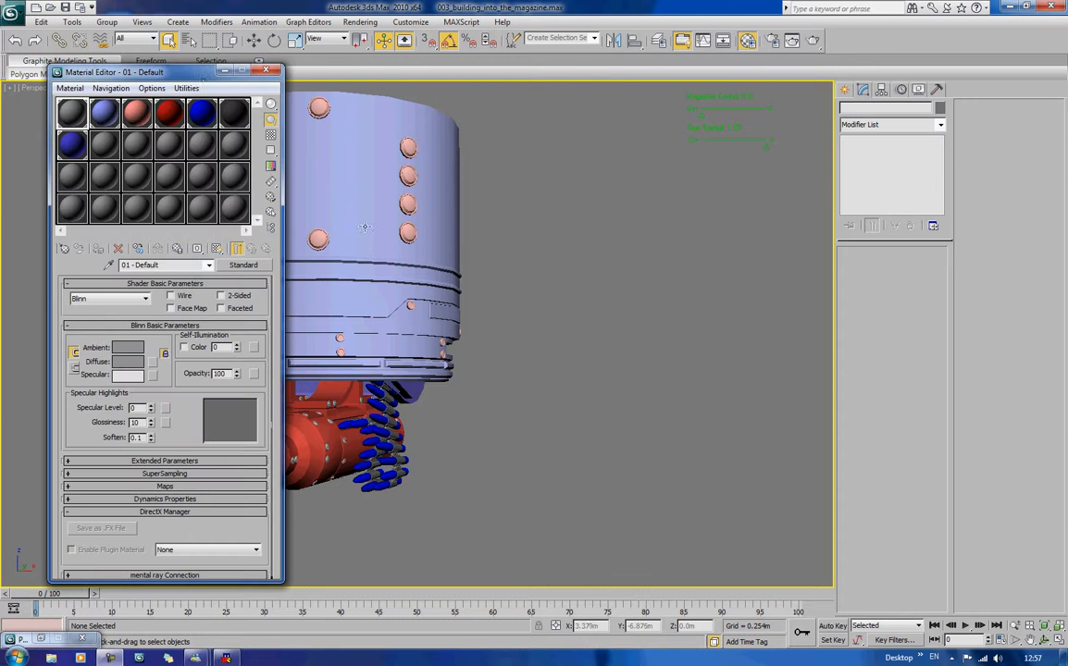
drag(199, 77, 757, 85)
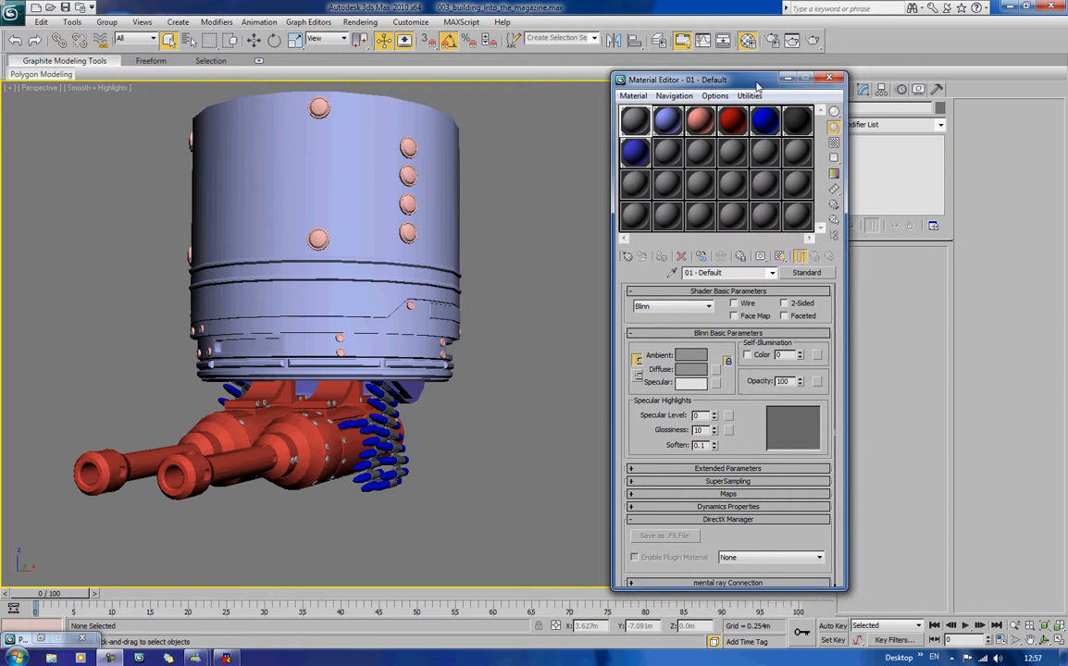
Step: Select all the turret's objects and clone them once with the Copy option, placing the duplicate beside the original
middle_drag(516, 301, 408, 304)
scroll(407, 304, down, 4)
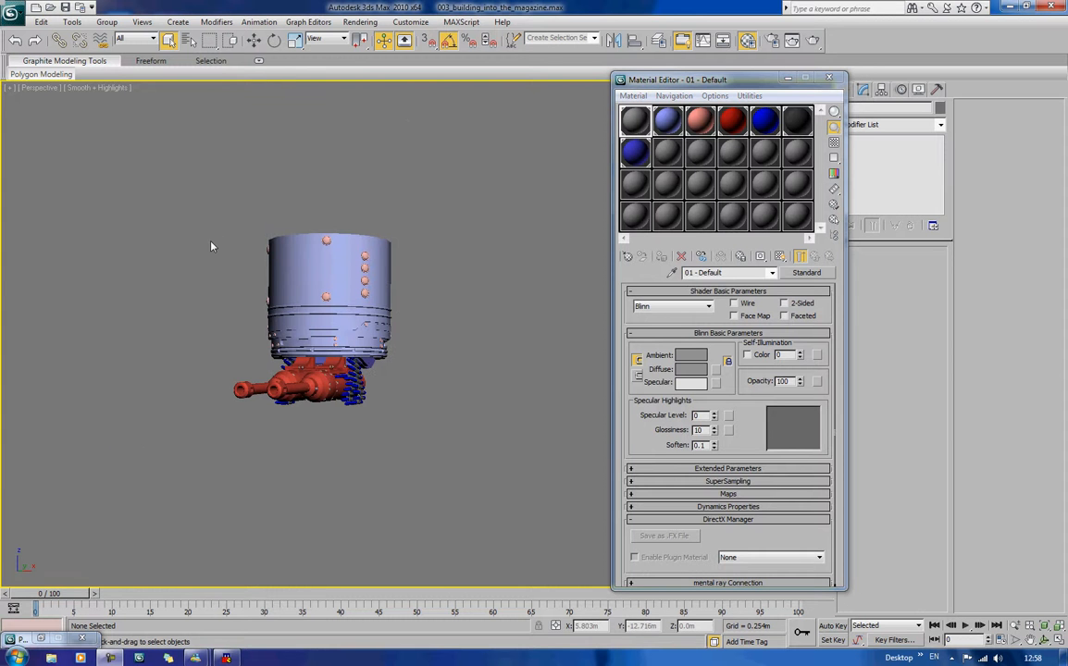
drag(211, 212, 469, 467)
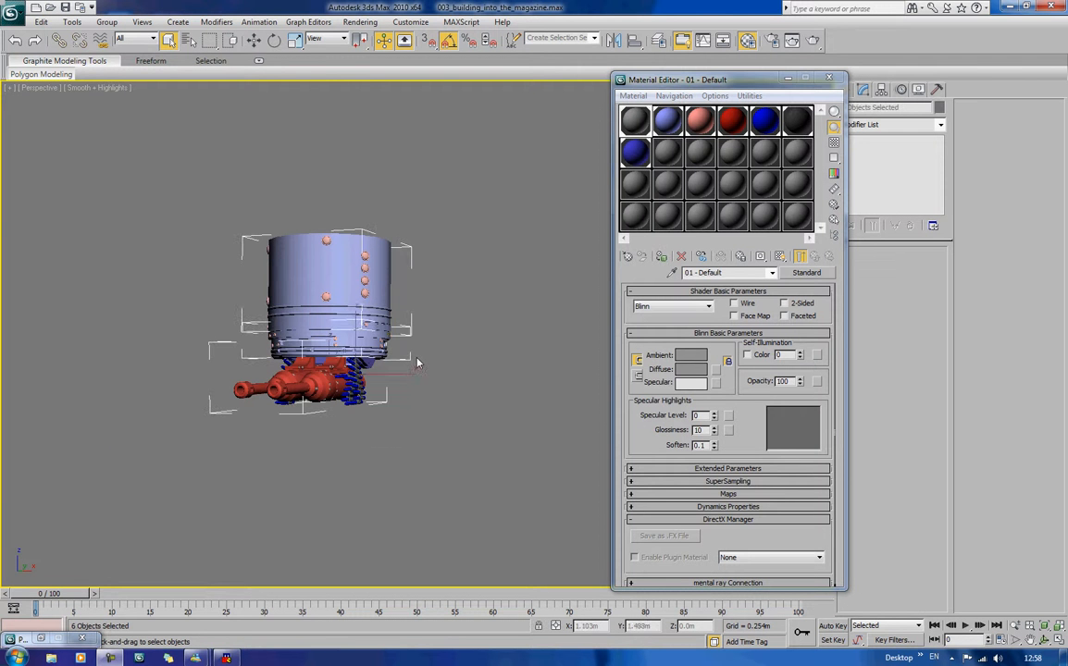
key(w)
shift+drag(405, 343, 583, 335)
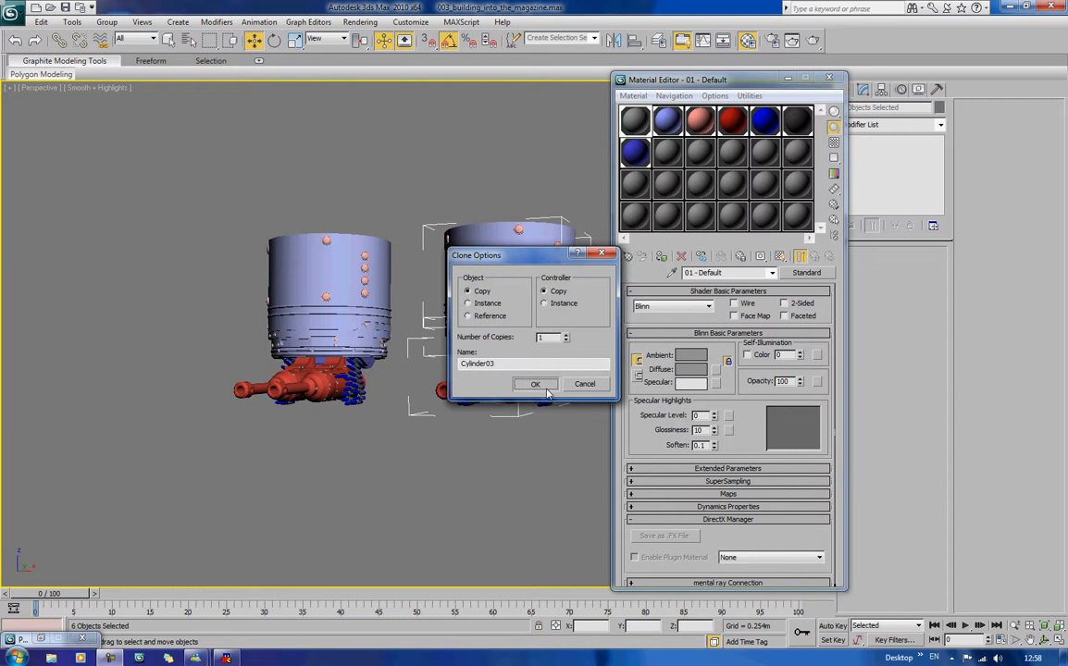
Step: Create one independent copy of the selected gun and magazine assembly, then deselect it
click(539, 386)
click(544, 486)
middle_drag(498, 444, 420, 449)
scroll(419, 449, up, 6)
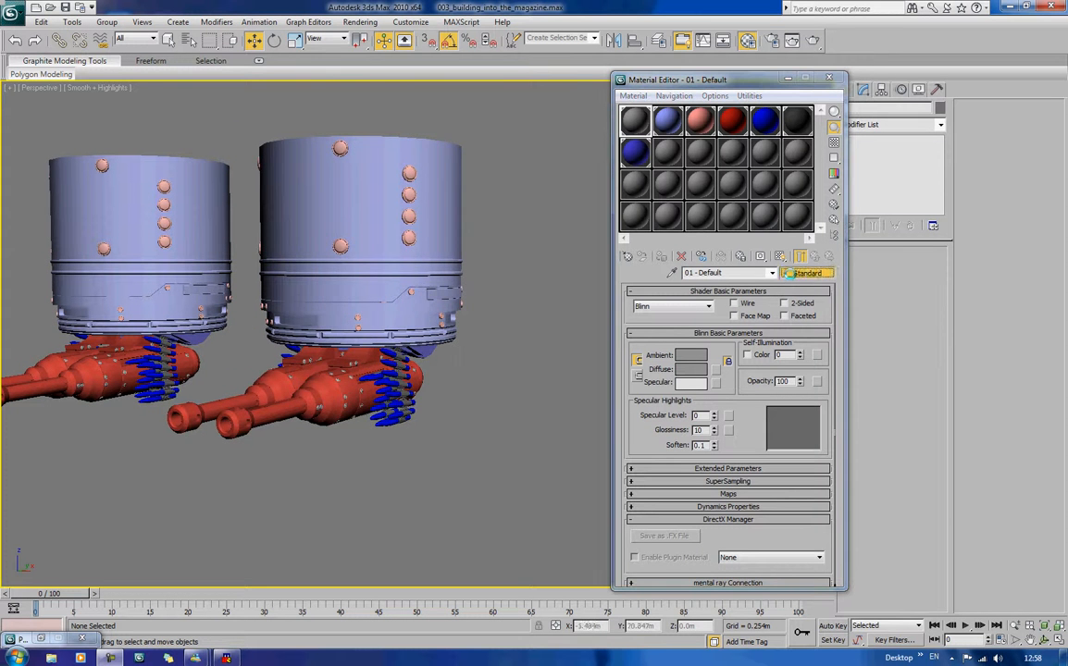
Step: Assign the mental ray Renderer as the production renderer in the render setup
click(804, 273)
click(499, 59)
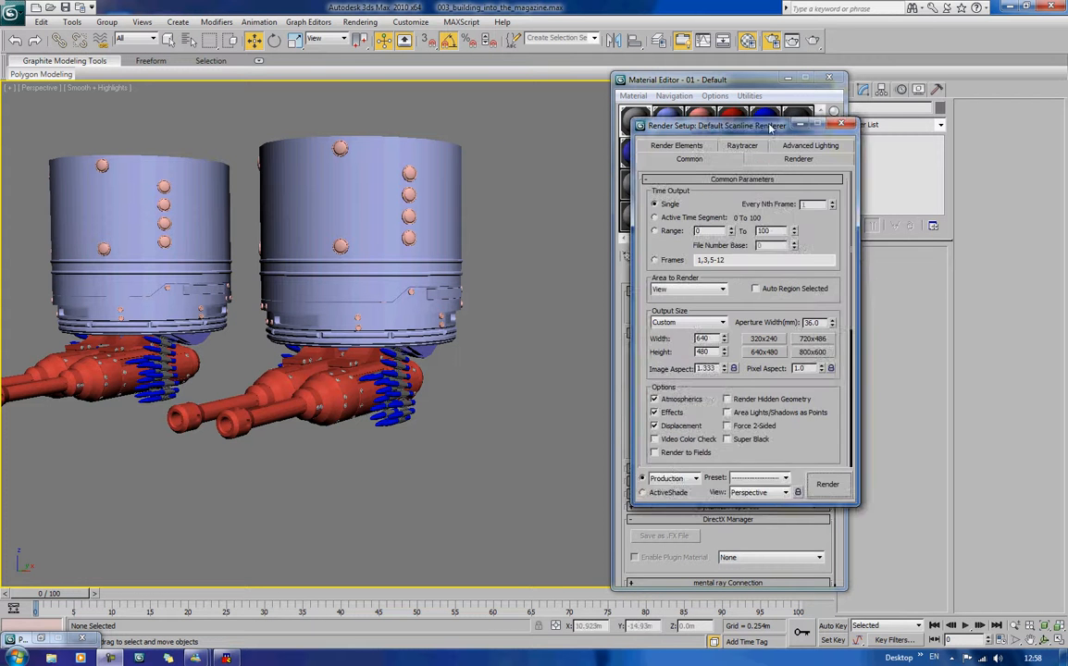
drag(768, 127, 694, 112)
drag(737, 429, 710, 174)
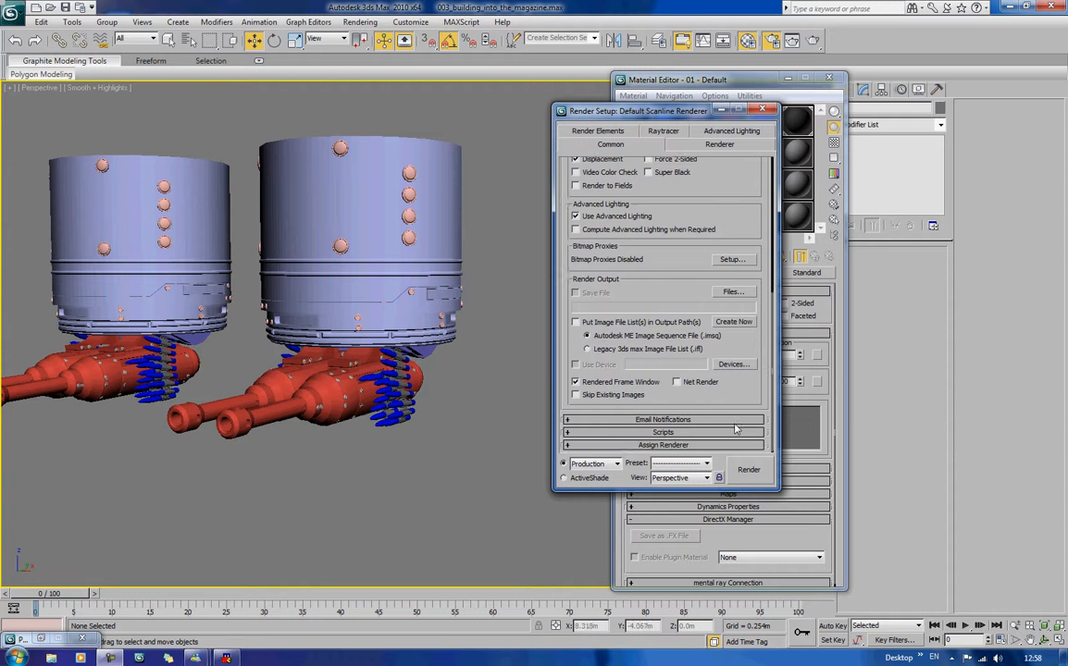
click(657, 445)
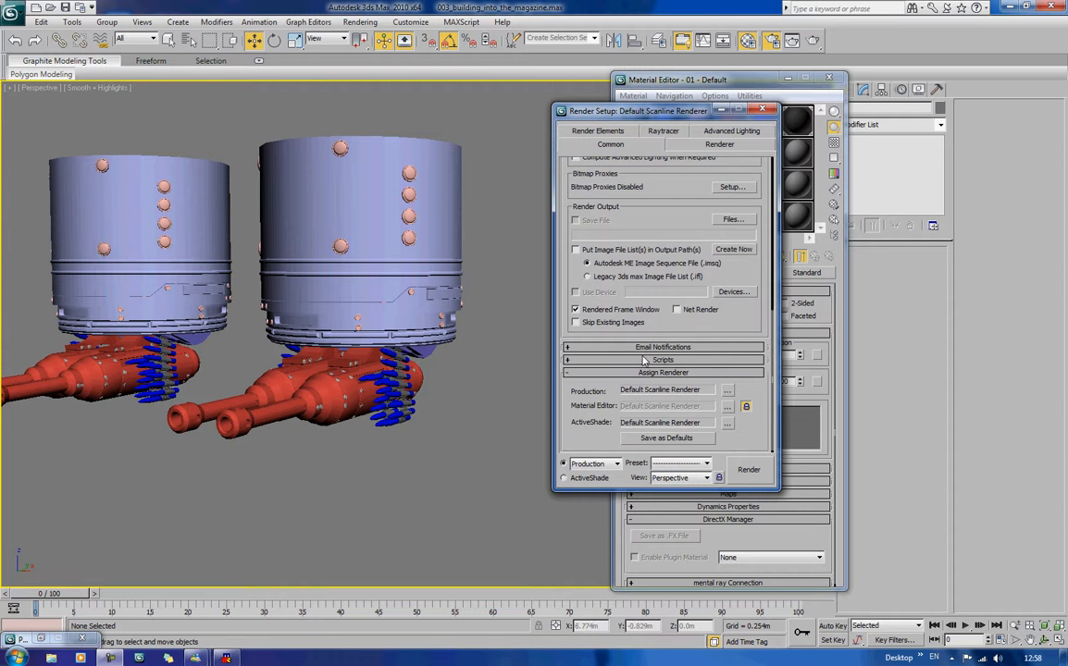
click(728, 393)
double_click(613, 222)
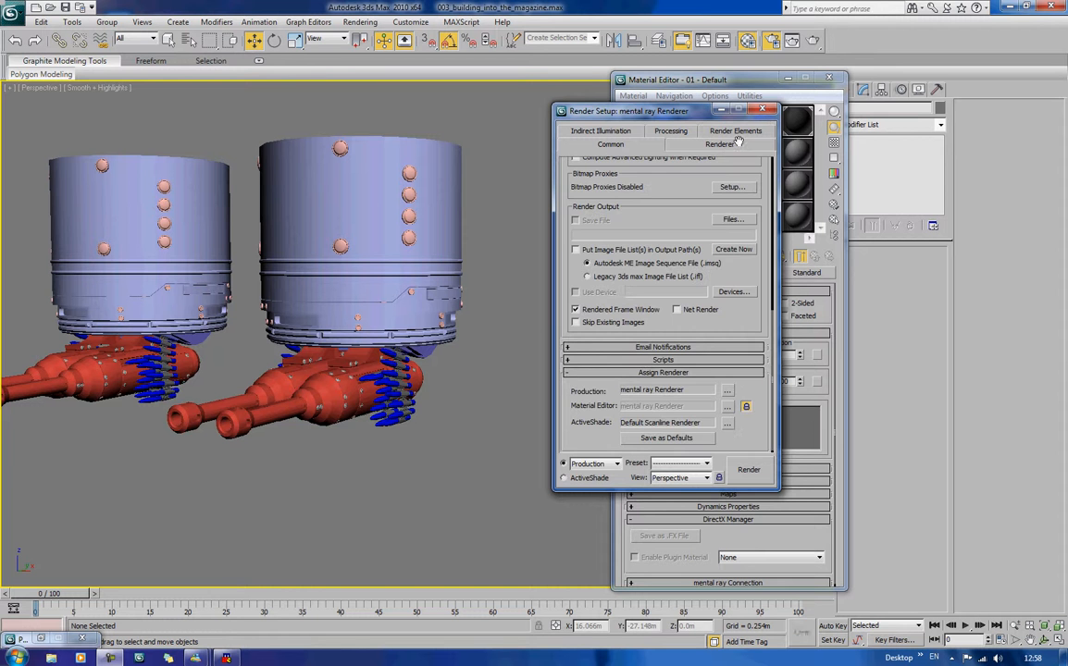
click(764, 111)
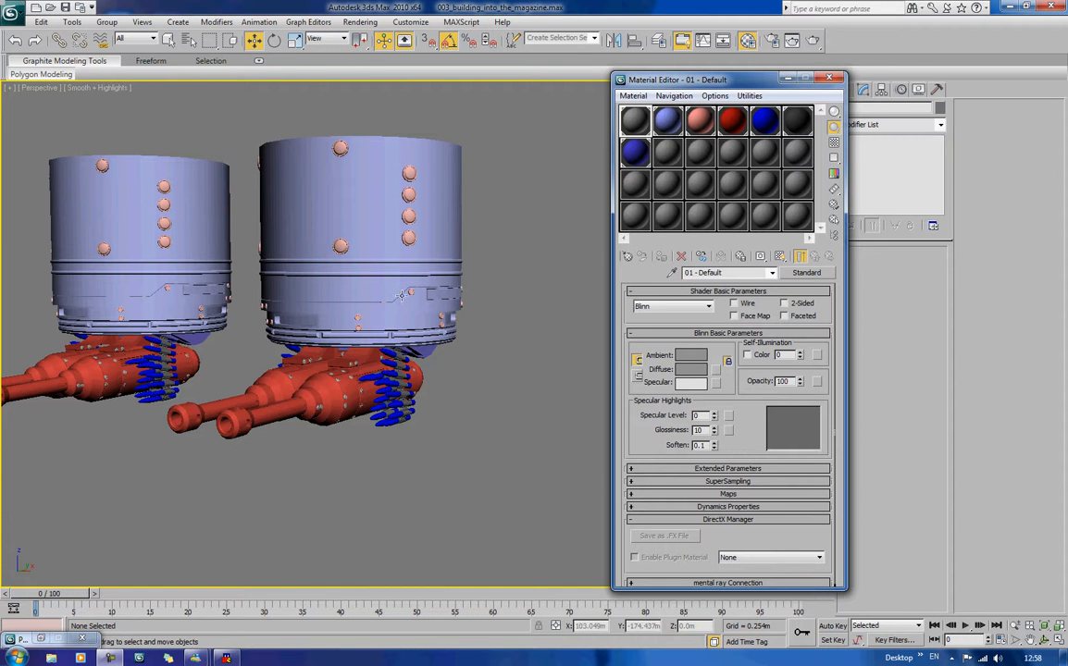
Step: Change the 01 - Default material to Arch & Design (mi) and browse its templates
click(818, 274)
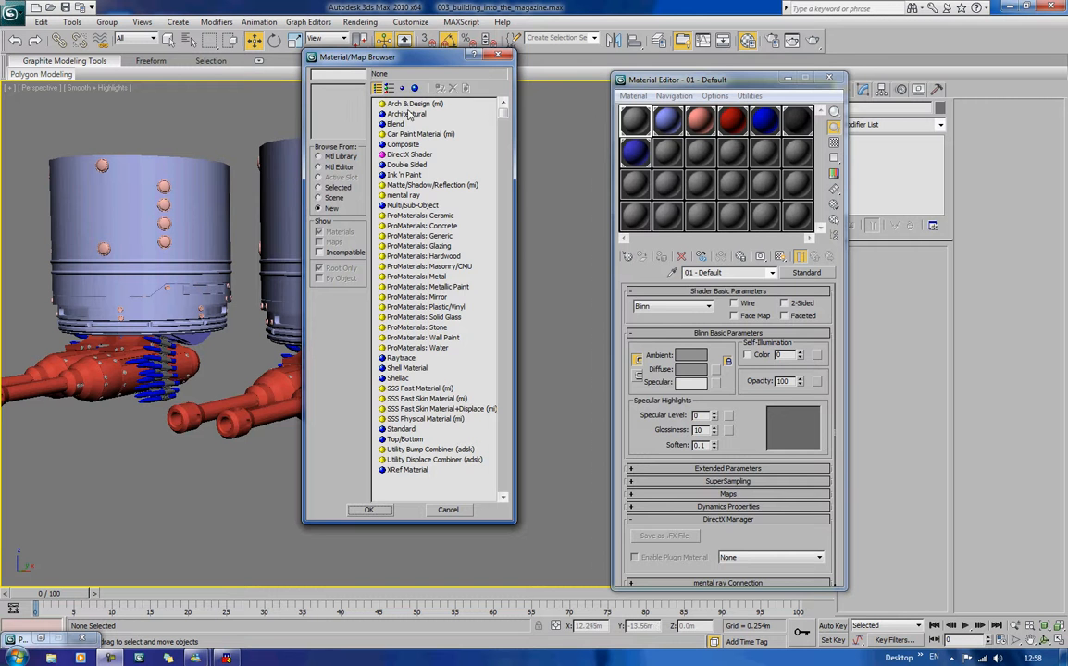
double_click(408, 105)
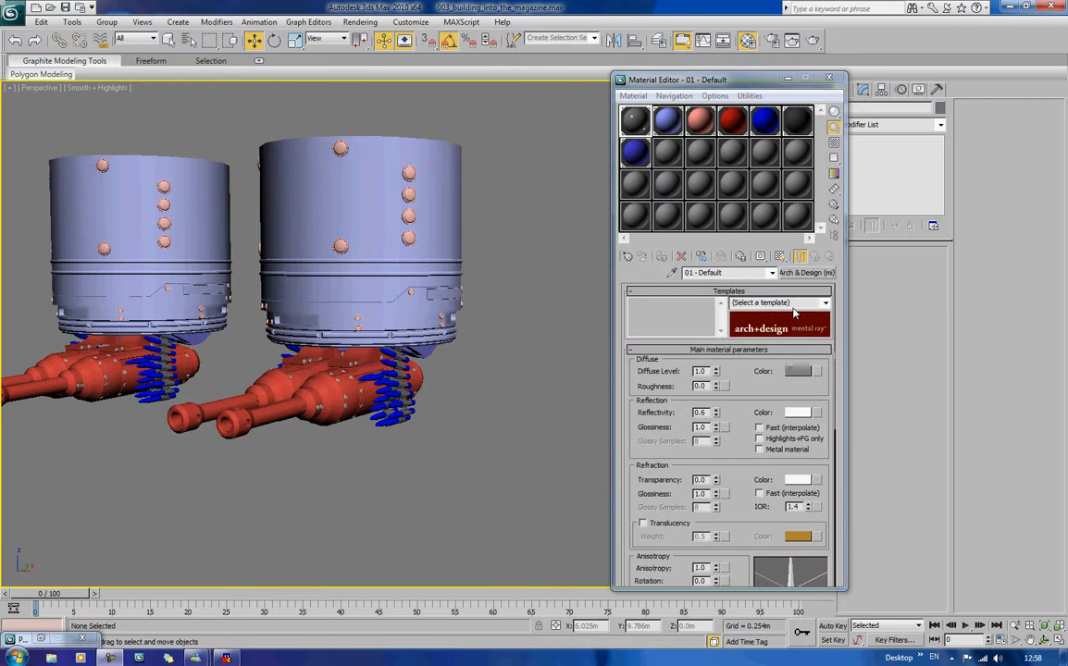
click(814, 302)
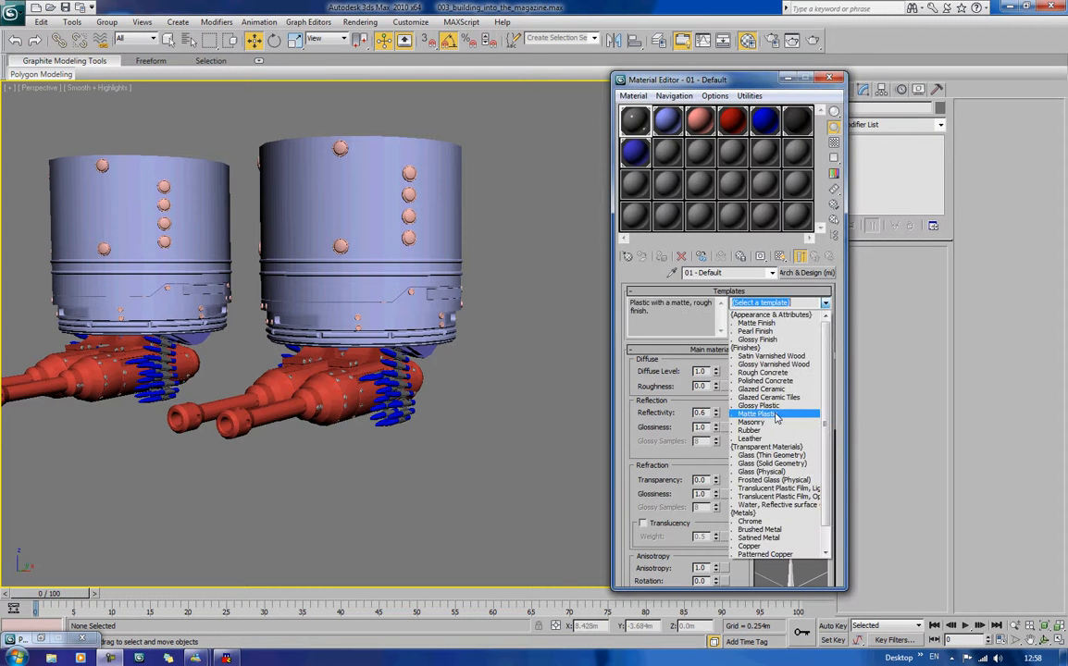
scroll(781, 398, down, 1)
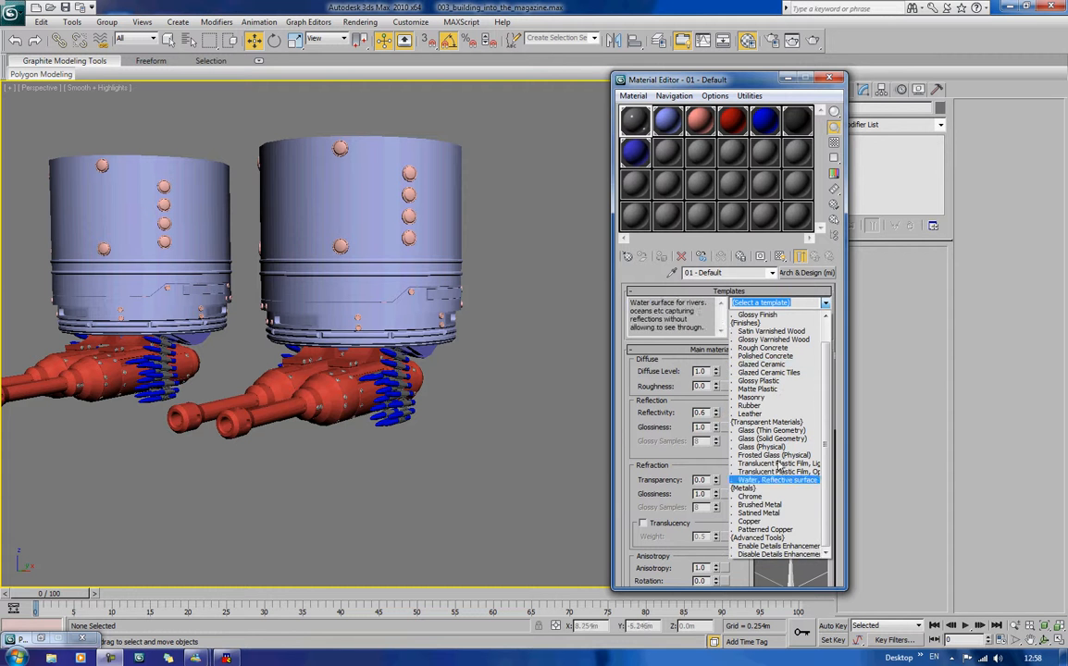
click(526, 250)
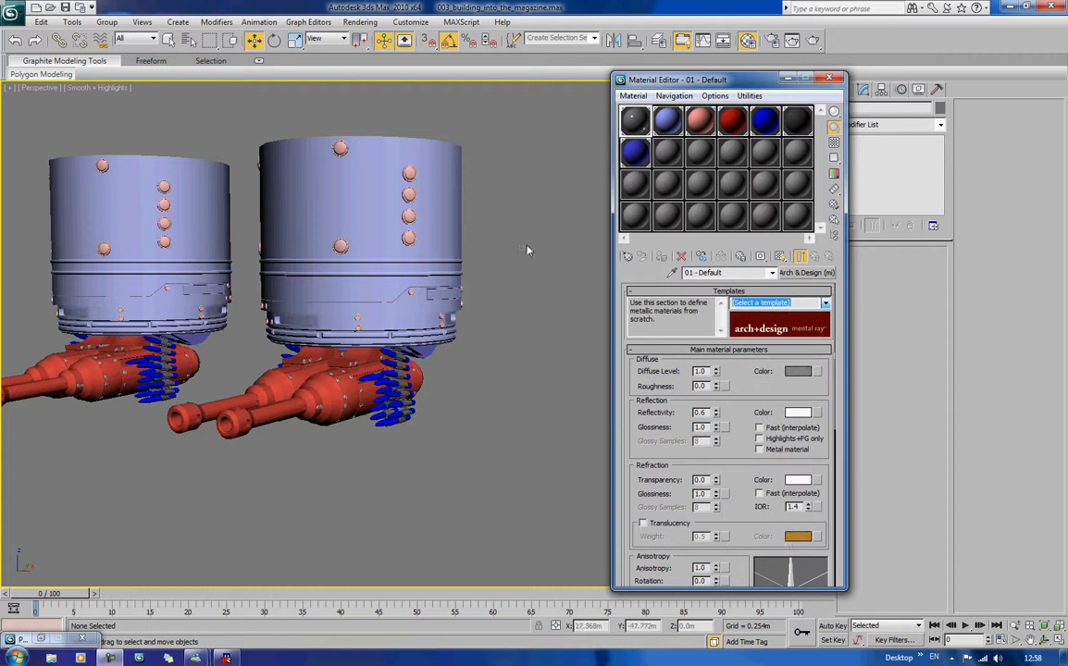
Step: Change the 01 - Default material to ProMaterials: Metal and show its enlarged sample preview beside the Material Editor
click(817, 274)
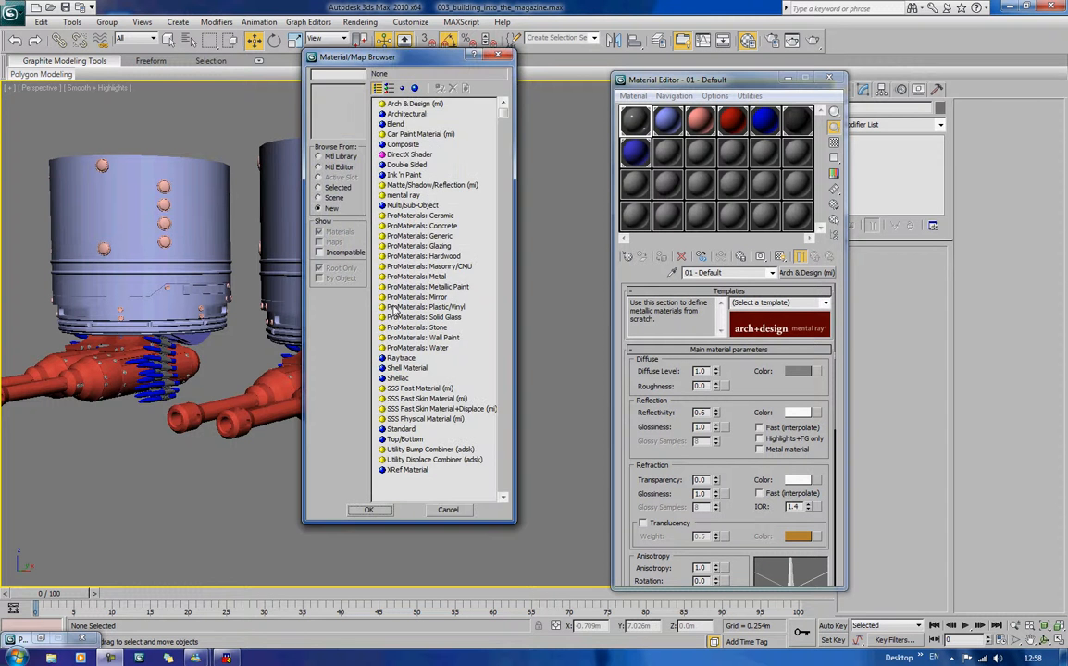
click(407, 287)
click(407, 276)
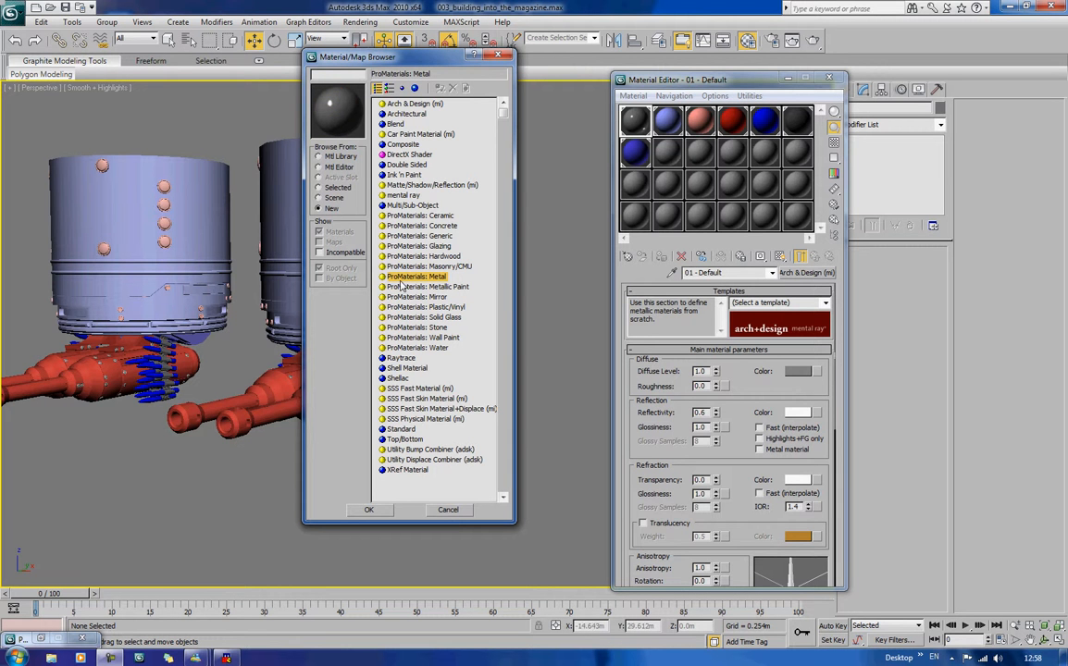
double_click(401, 277)
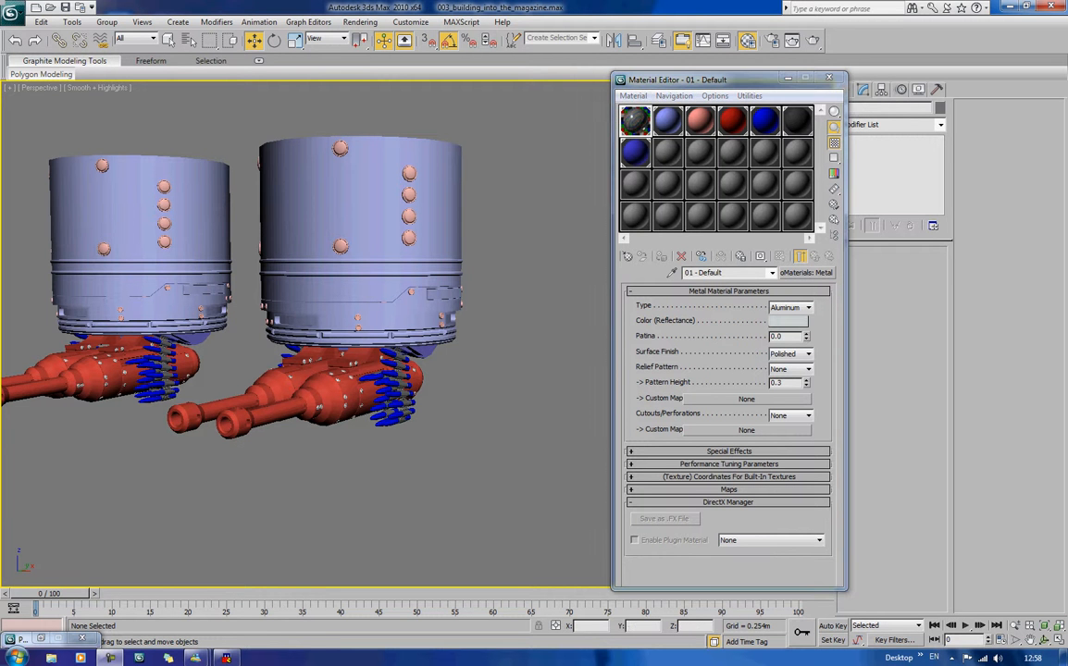
double_click(634, 120)
drag(142, 244, 416, 235)
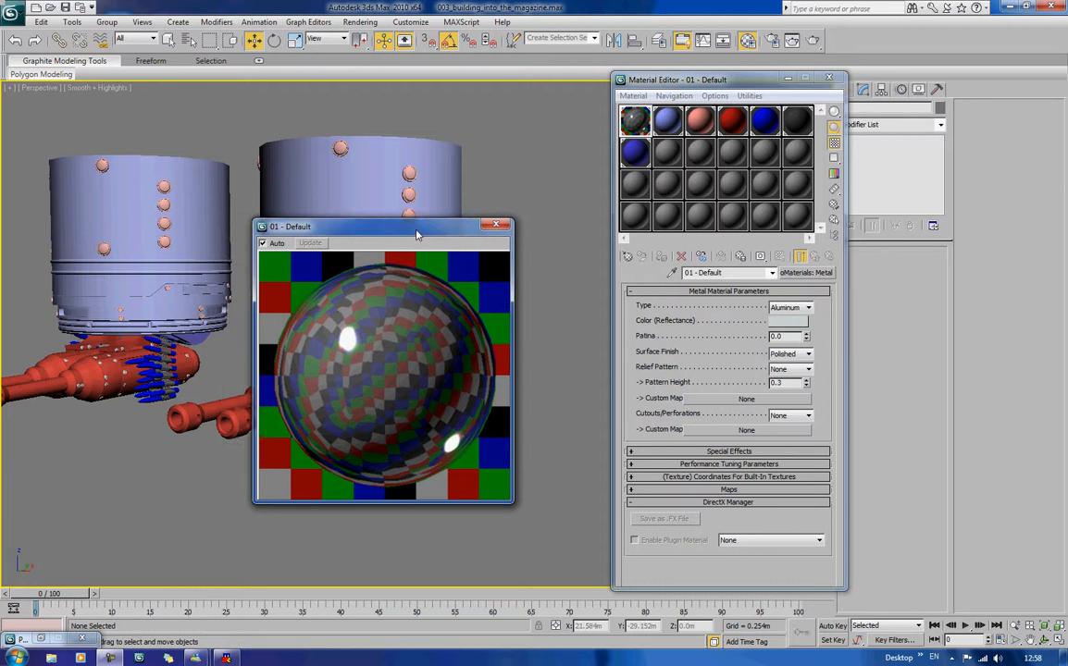
Step: Set the metal material's type to Stainless Steel and darken its reflectance color to a blue-grey of about 0.365, 0.42, 0.467
click(786, 309)
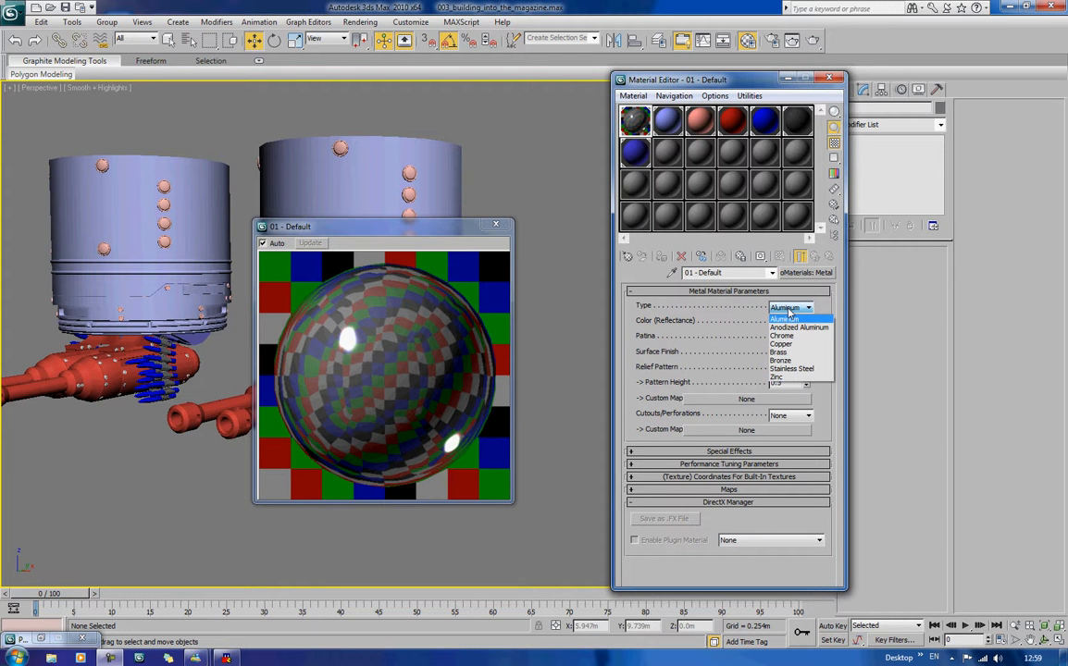
click(791, 368)
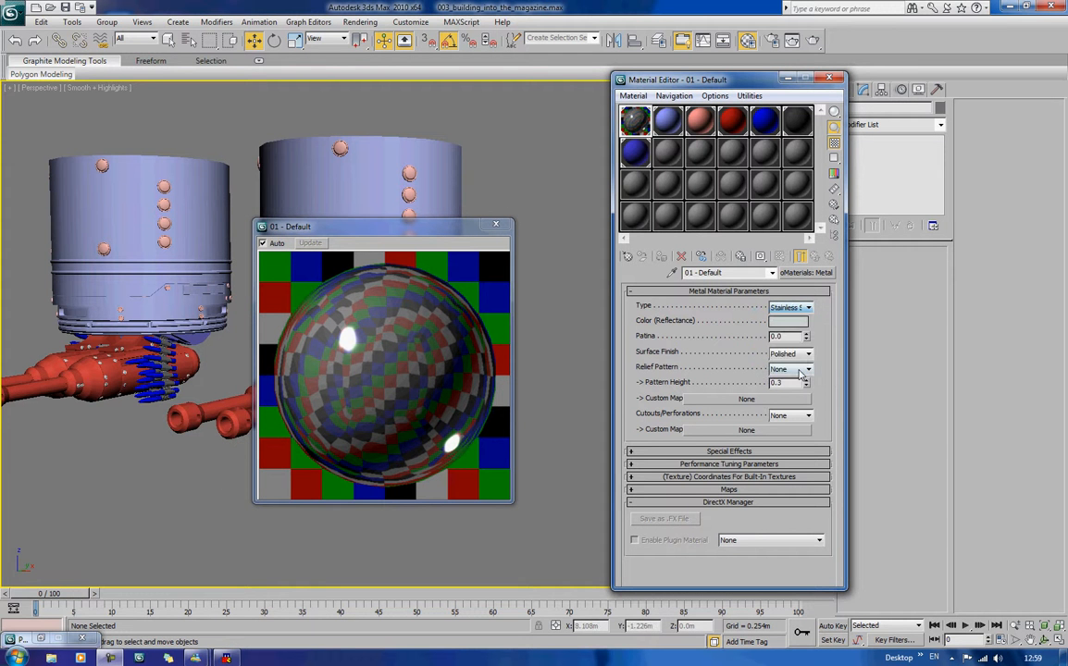
click(785, 322)
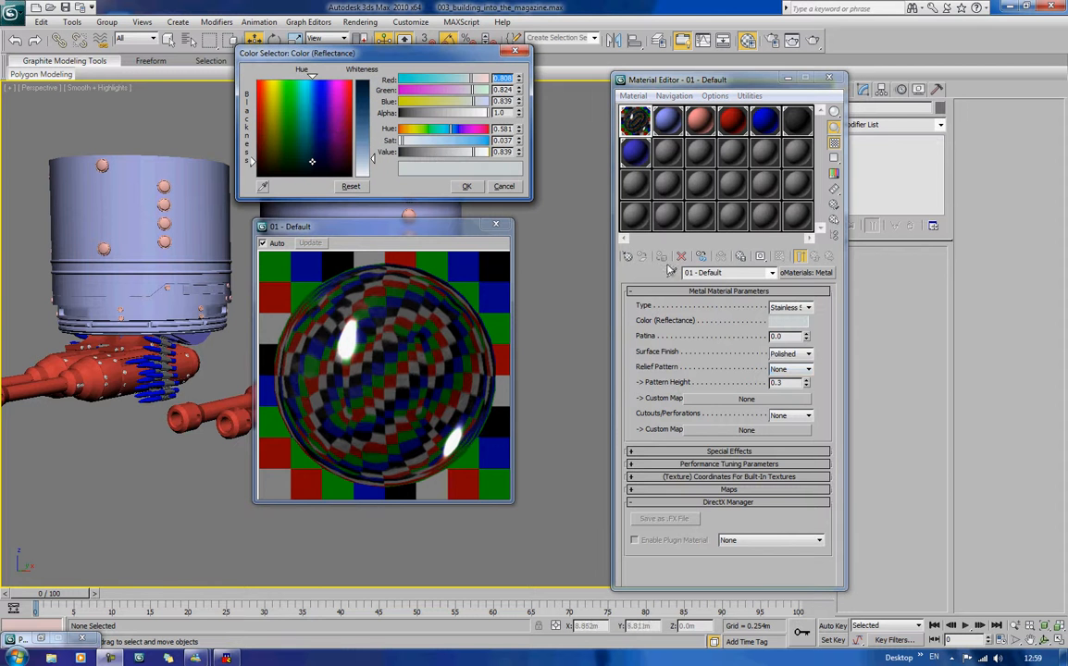
click(360, 120)
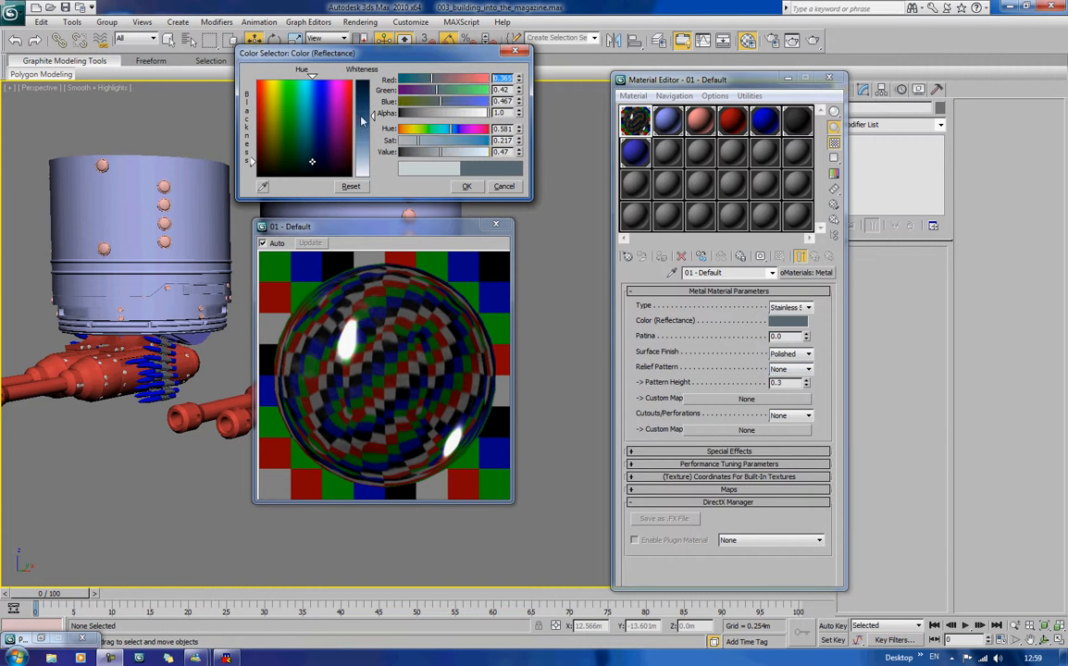
click(467, 186)
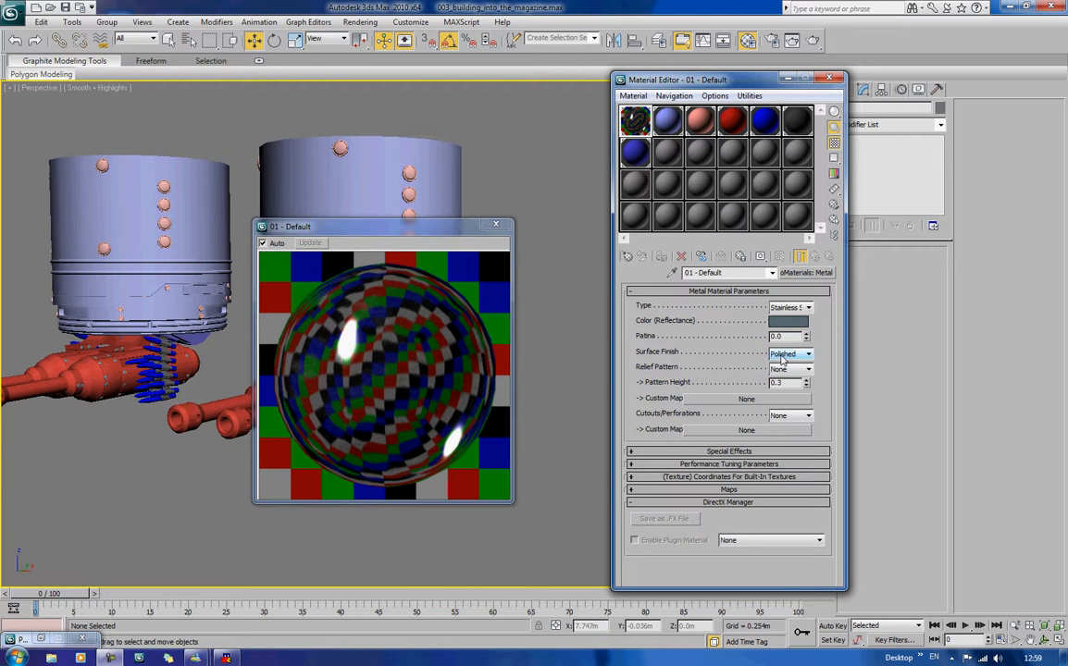
Step: Give the stainless steel material a Satin surface finish and close its enlarged preview
click(811, 357)
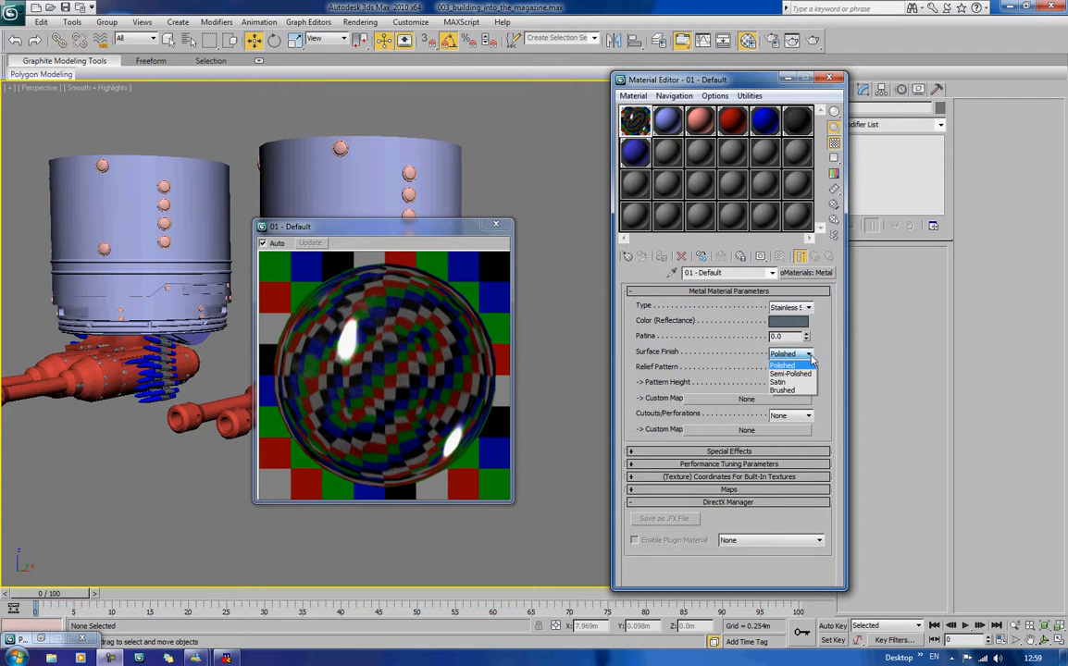
click(779, 382)
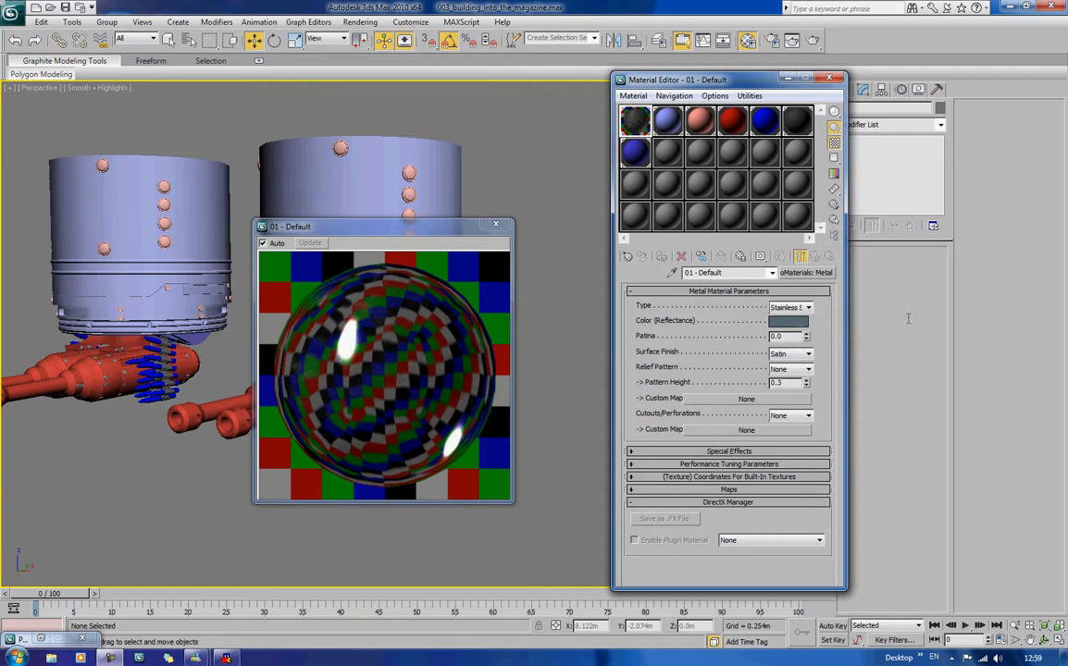
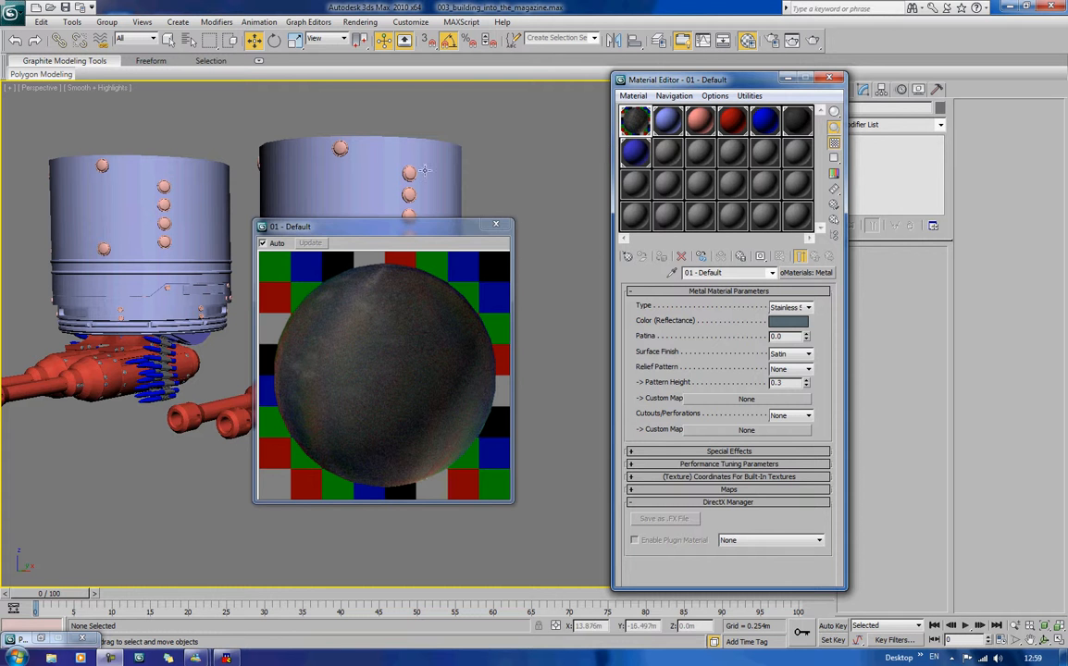
click(497, 225)
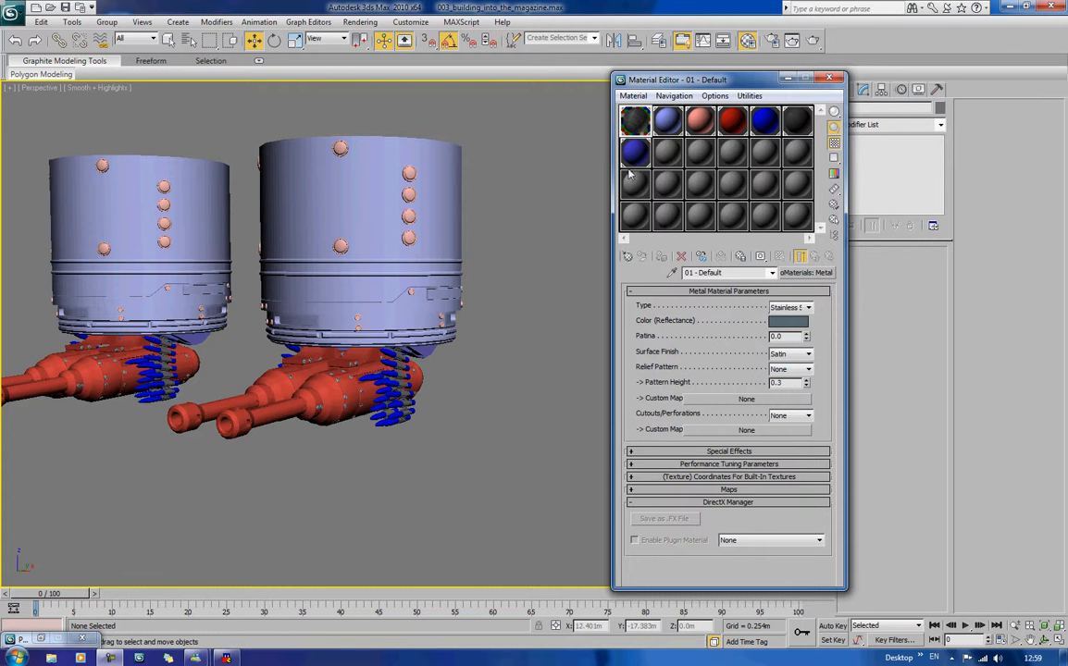
Step: Change the 02 - Default material to ProMaterials: Wall Paint
click(664, 129)
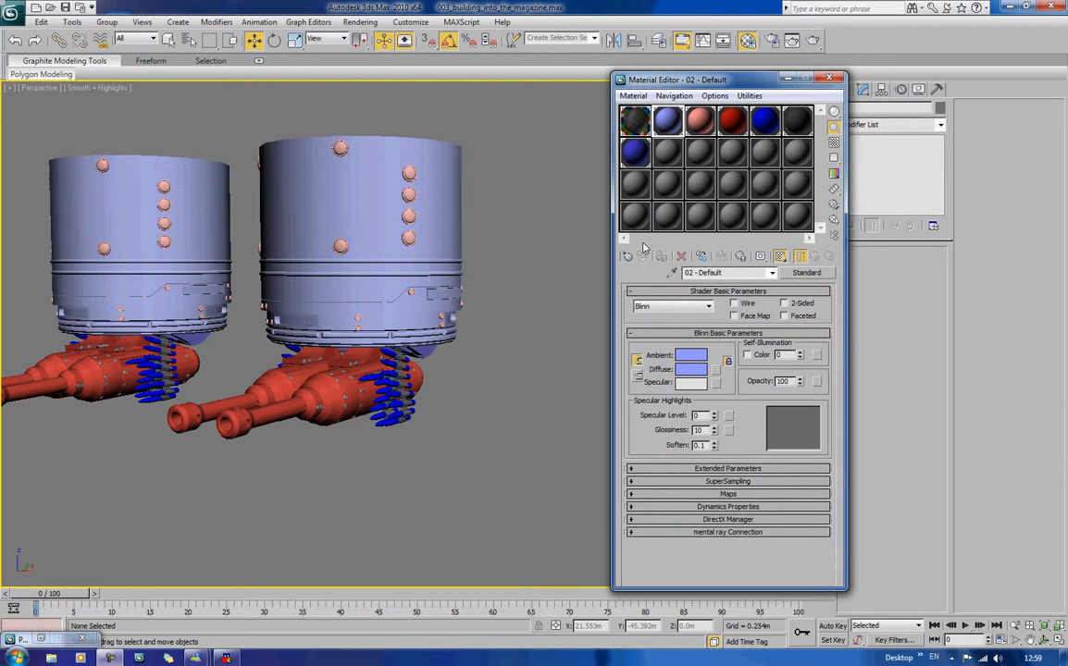
click(806, 273)
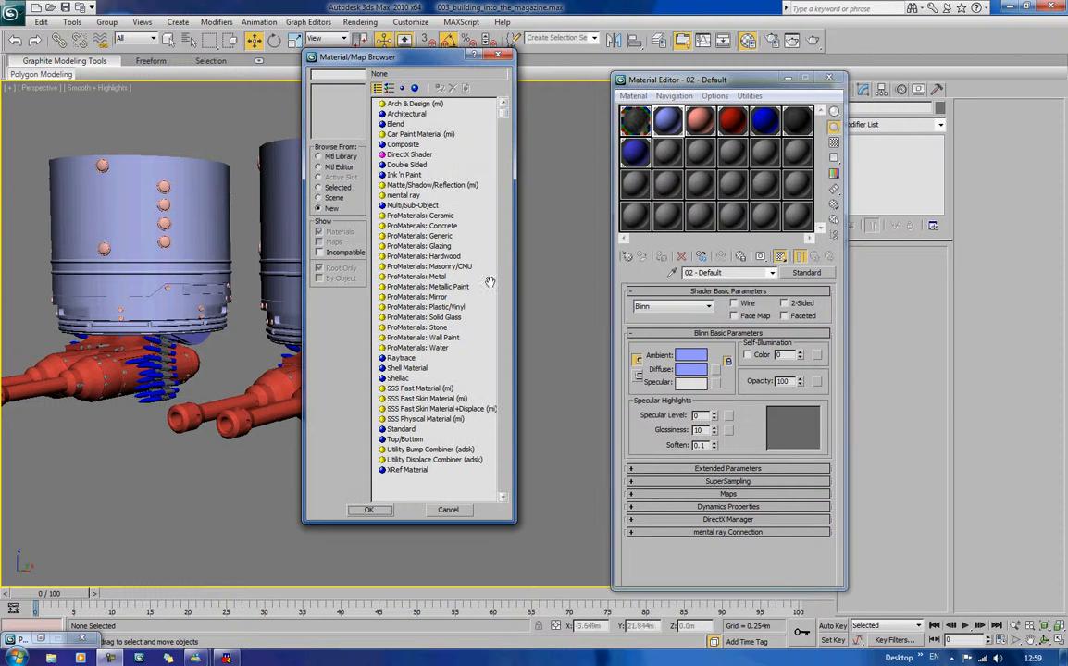
click(405, 288)
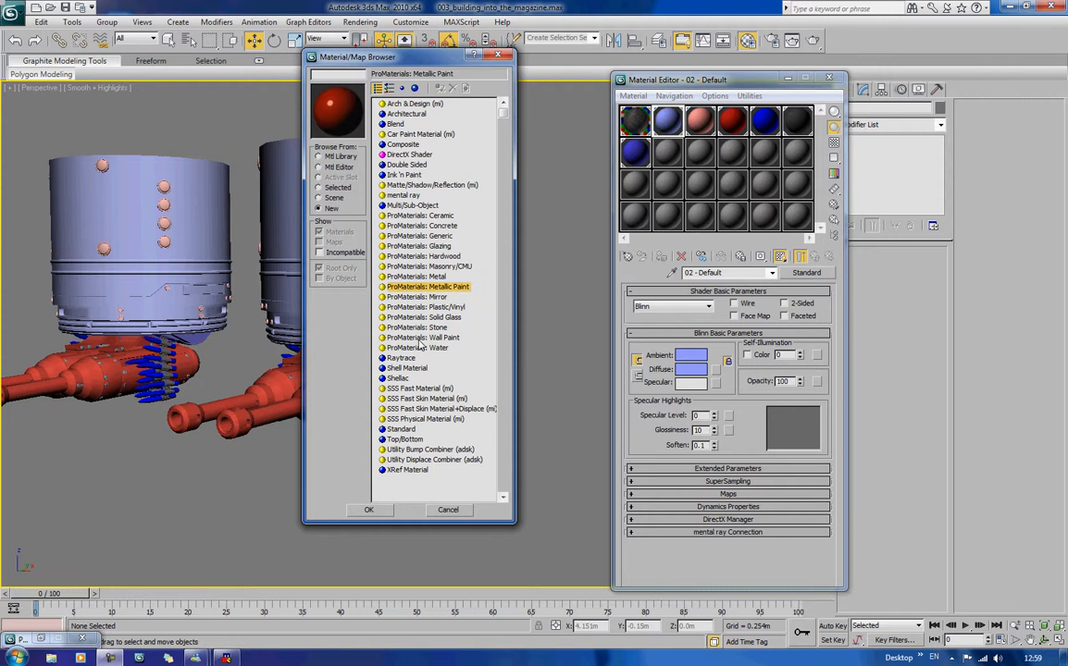
click(418, 339)
double_click(419, 339)
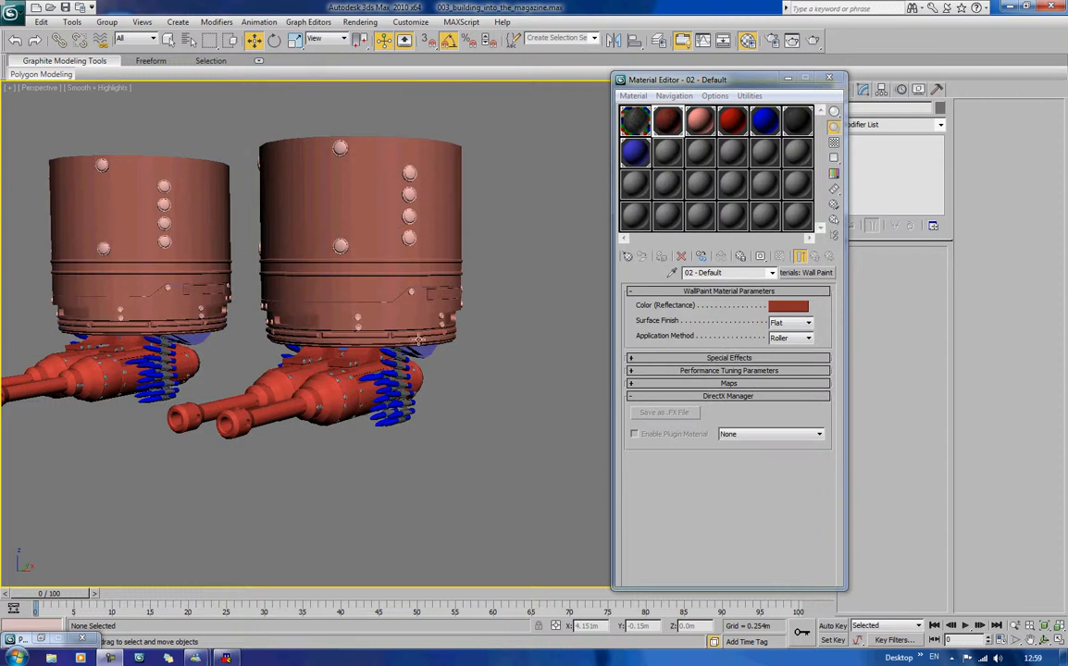
Step: Set the wall paint material's surface finish to Eggshell and its application method to Spray
click(791, 324)
click(803, 370)
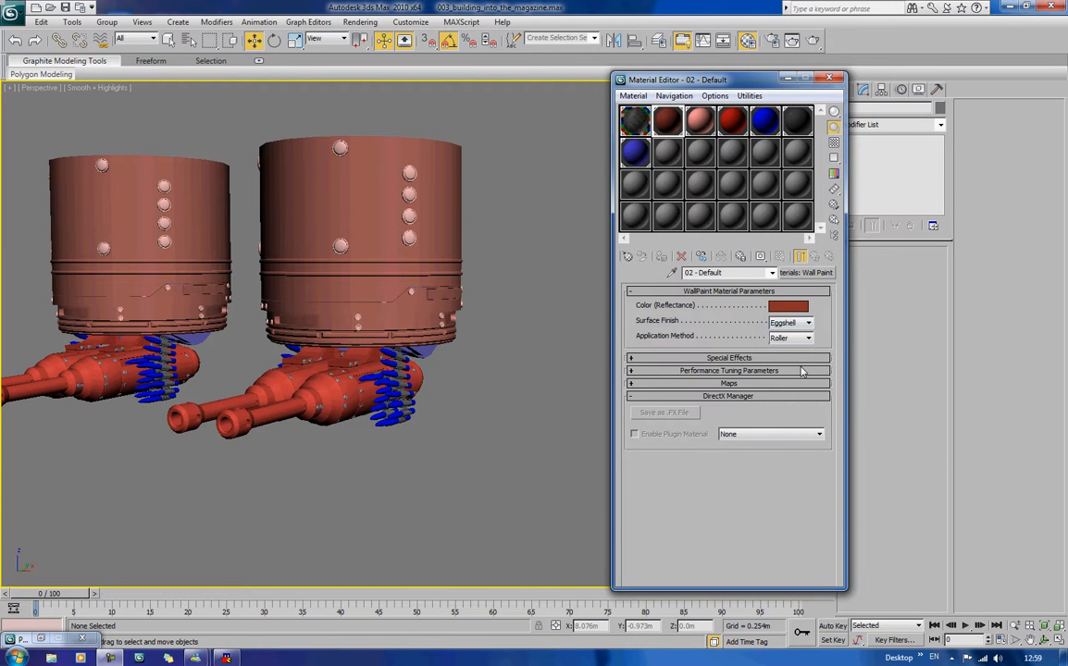
click(793, 339)
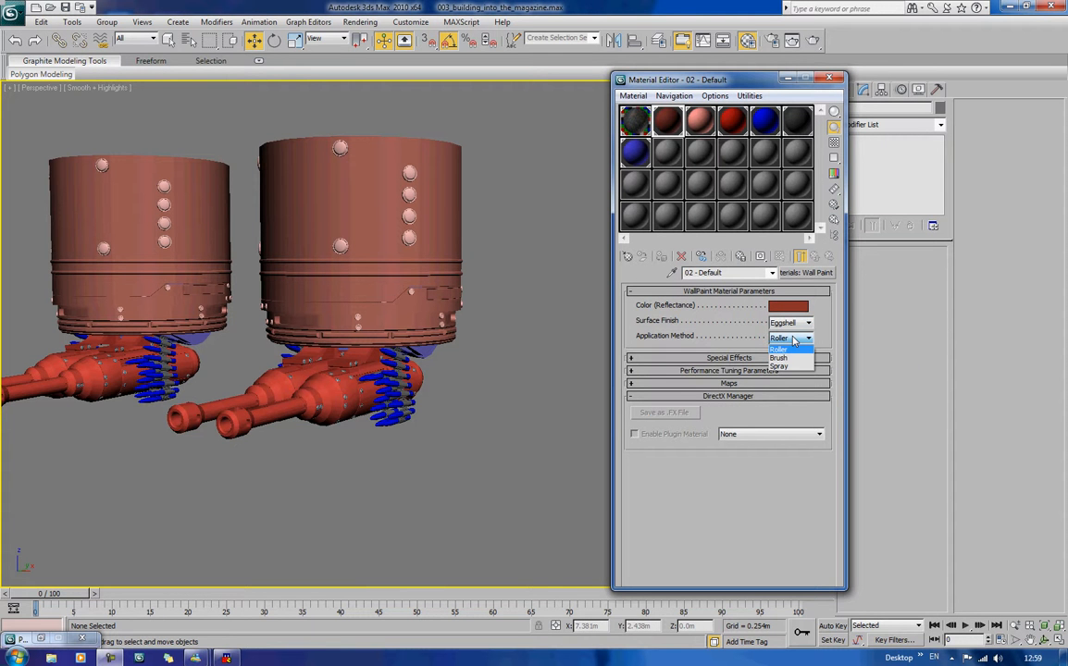
click(787, 368)
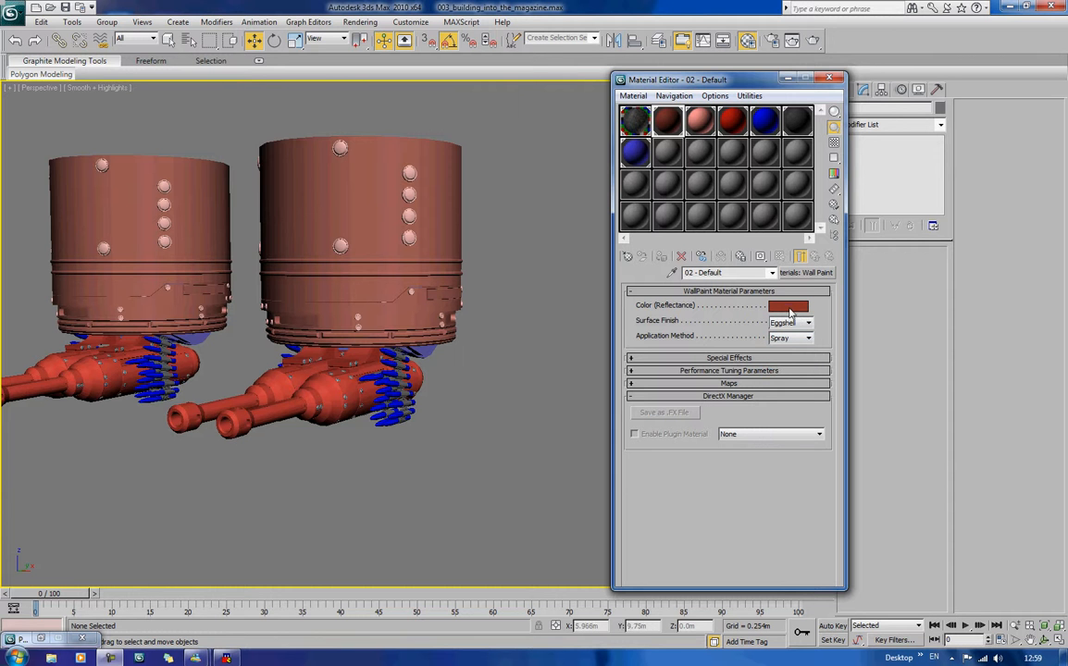
Step: Set the wall paint material's reflectance color to a dark grey of about 0.2, 0.192, 0.188
click(787, 305)
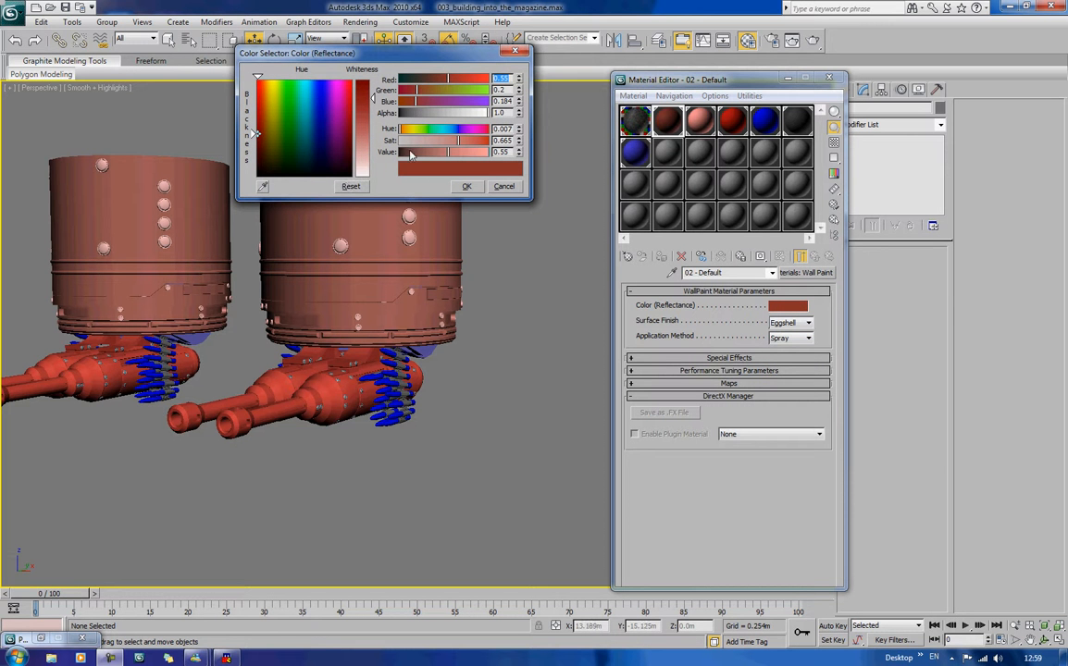
drag(258, 126, 264, 102)
click(408, 114)
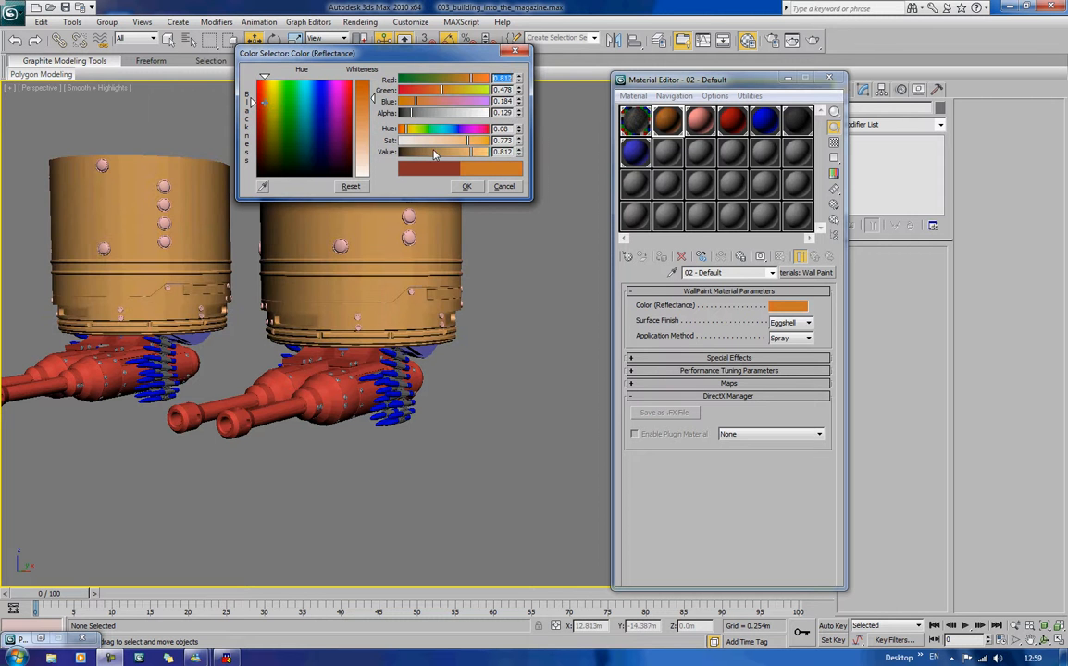
click(412, 141)
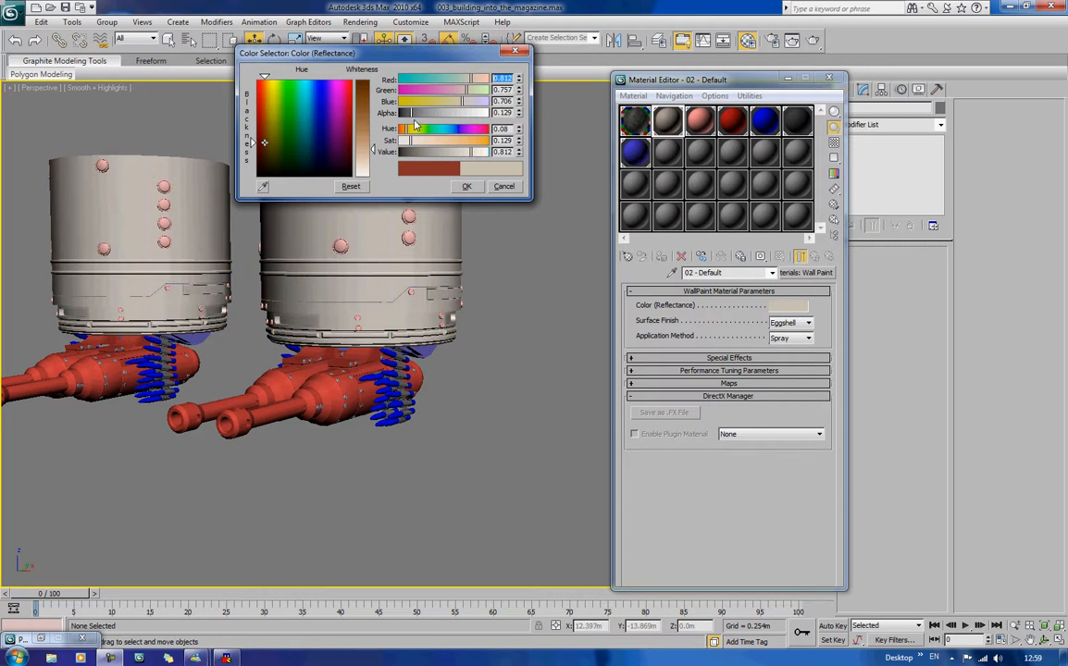
drag(265, 142, 257, 175)
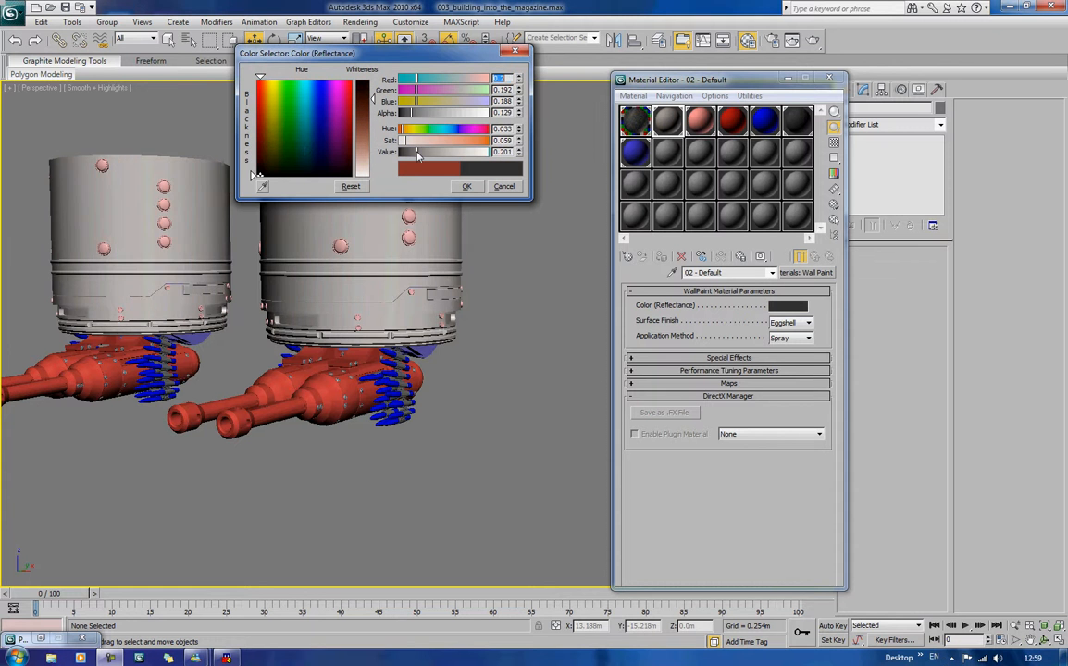
click(468, 187)
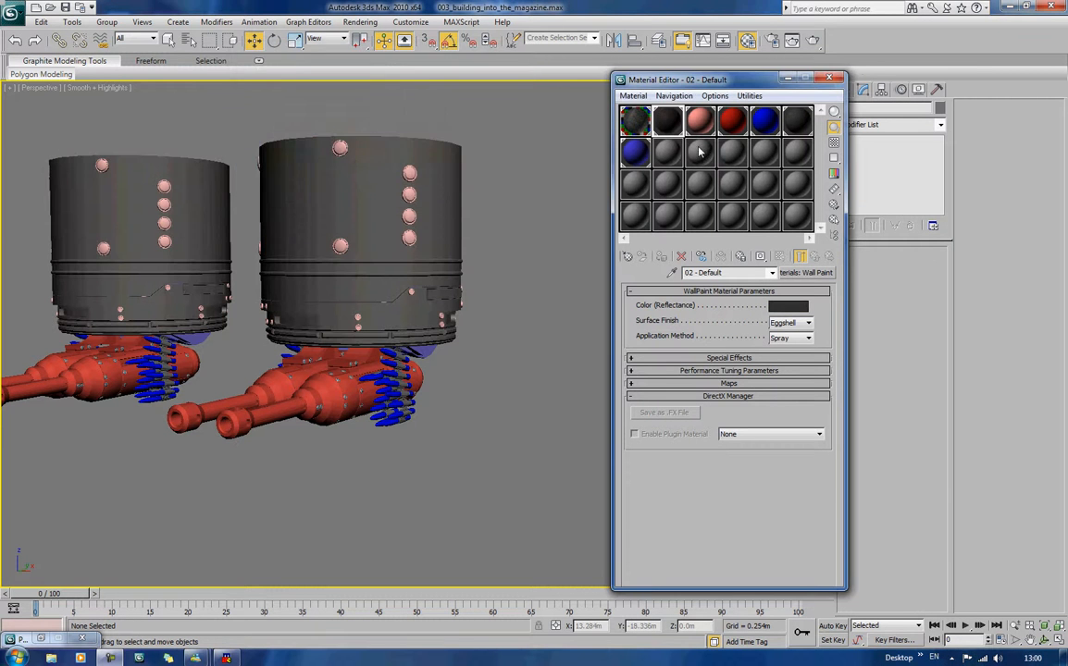
Step: Try to load the ThreePoint.ms lighting script from the PROJECTS folder, and put its script editor away
key(m)
middle_drag(550, 179, 655, 229)
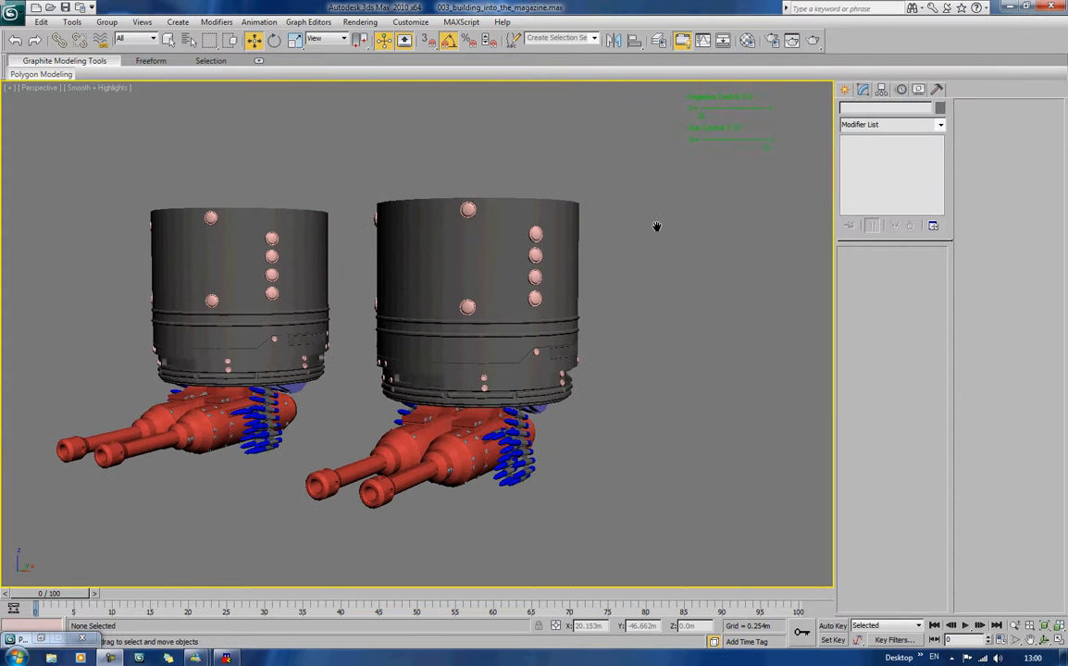
click(461, 21)
click(468, 65)
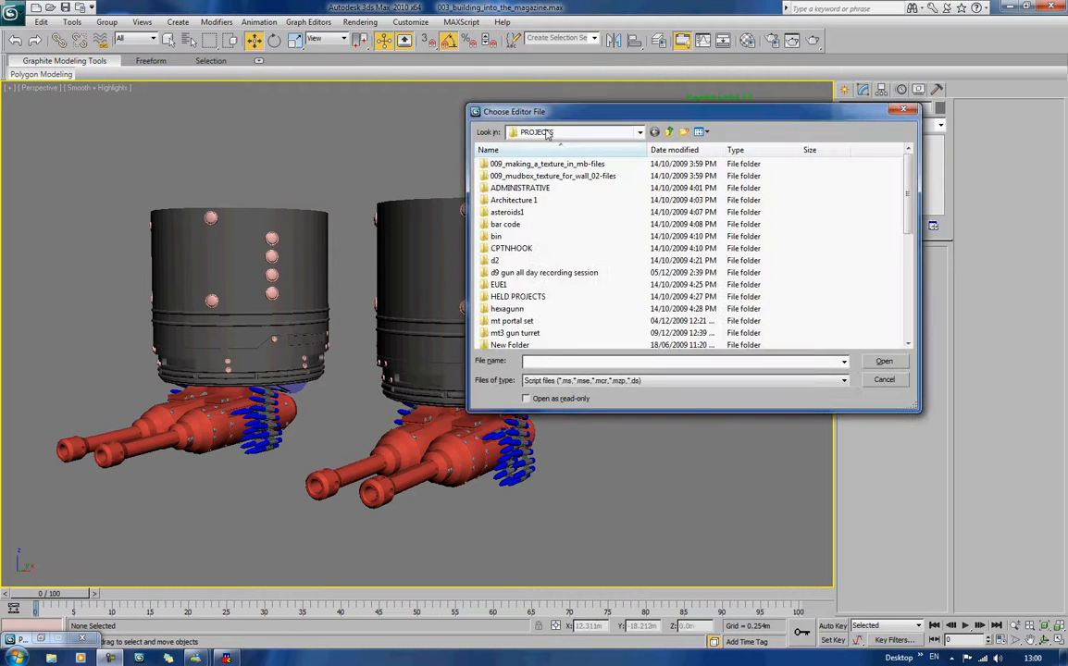
scroll(615, 264, down, 5)
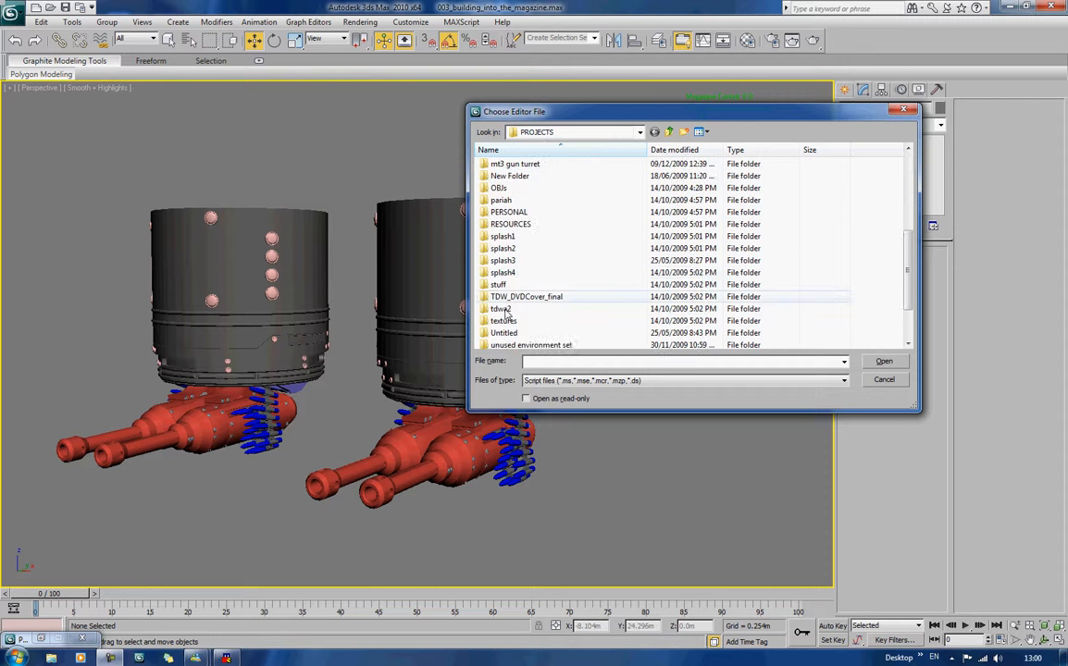
scroll(548, 305, down, 2)
double_click(509, 333)
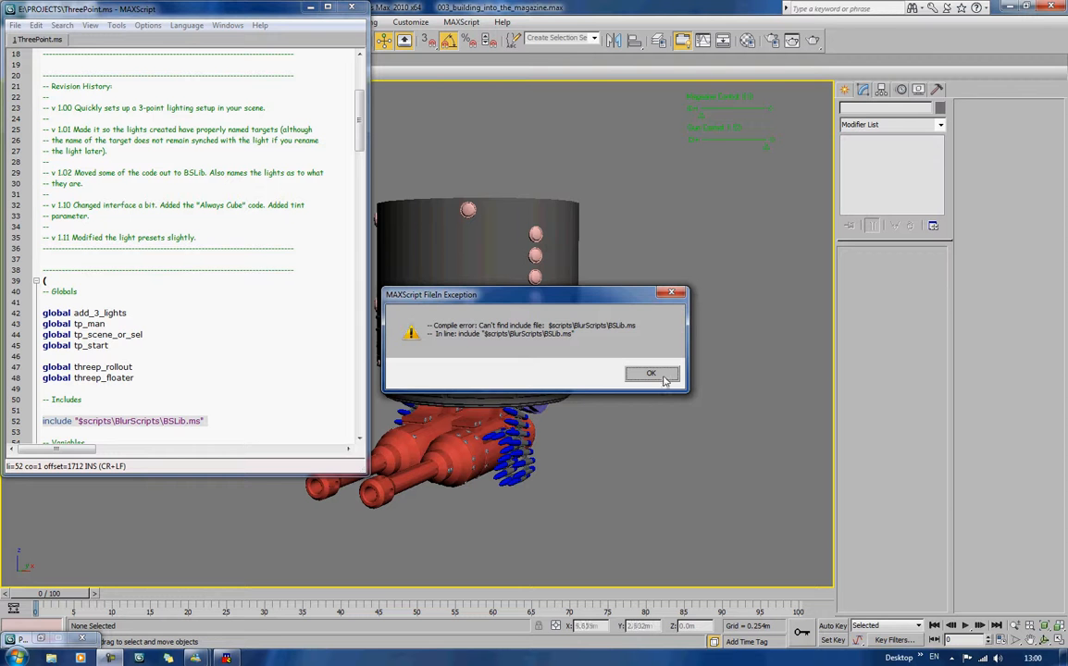
click(652, 374)
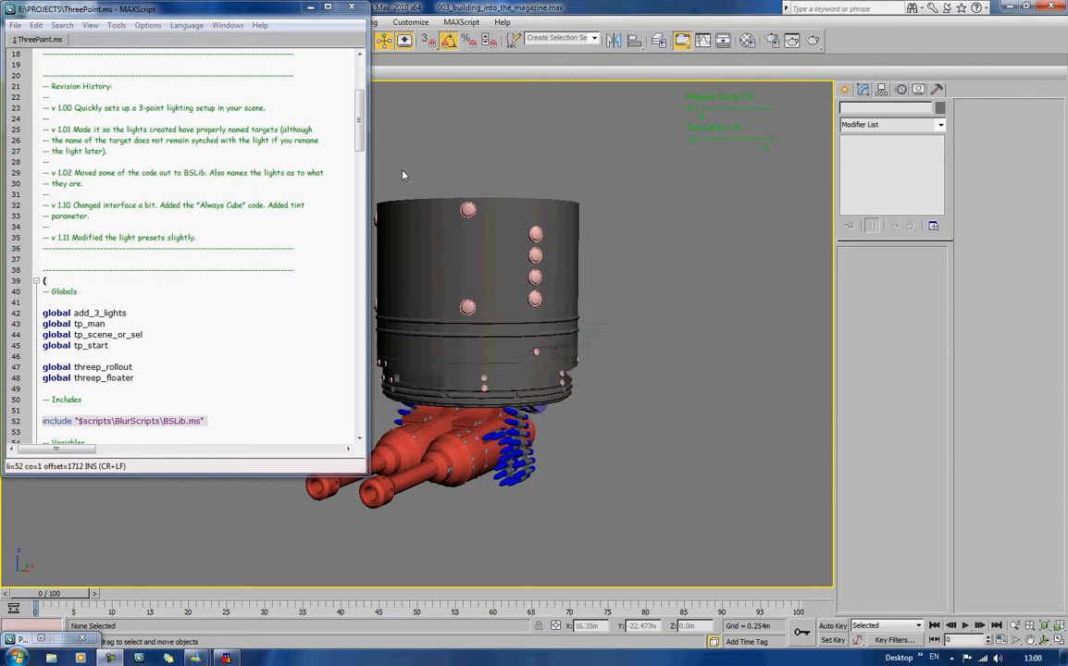
click(311, 7)
Step: Make a test render of both turrets in the Perspective view and close the rendered frame
middle_drag(506, 119, 505, 106)
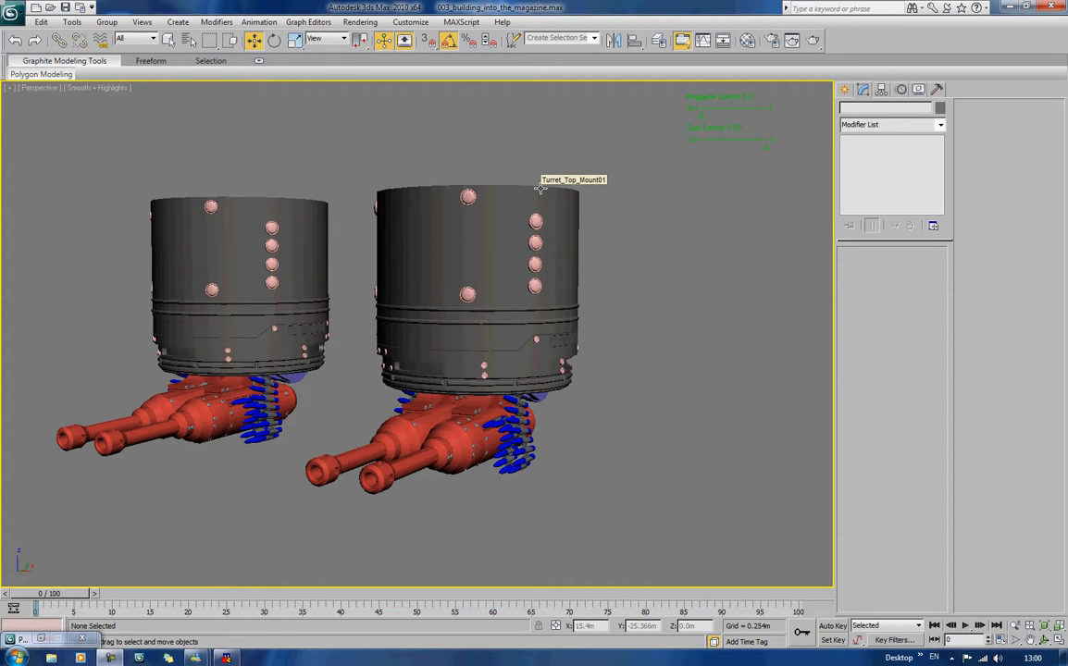
key(shift+q)
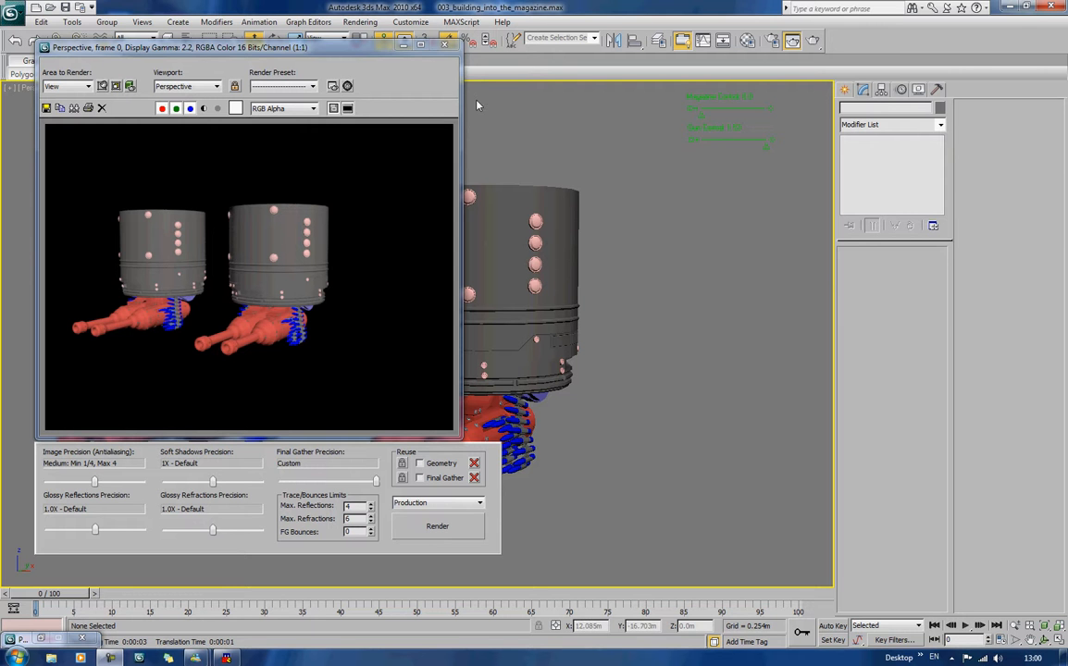
click(442, 45)
Step: Select the main cylinder element of Turret_Top_Mount01 and assign the 02 - Default wall paint material to it
scroll(581, 214, up, 2)
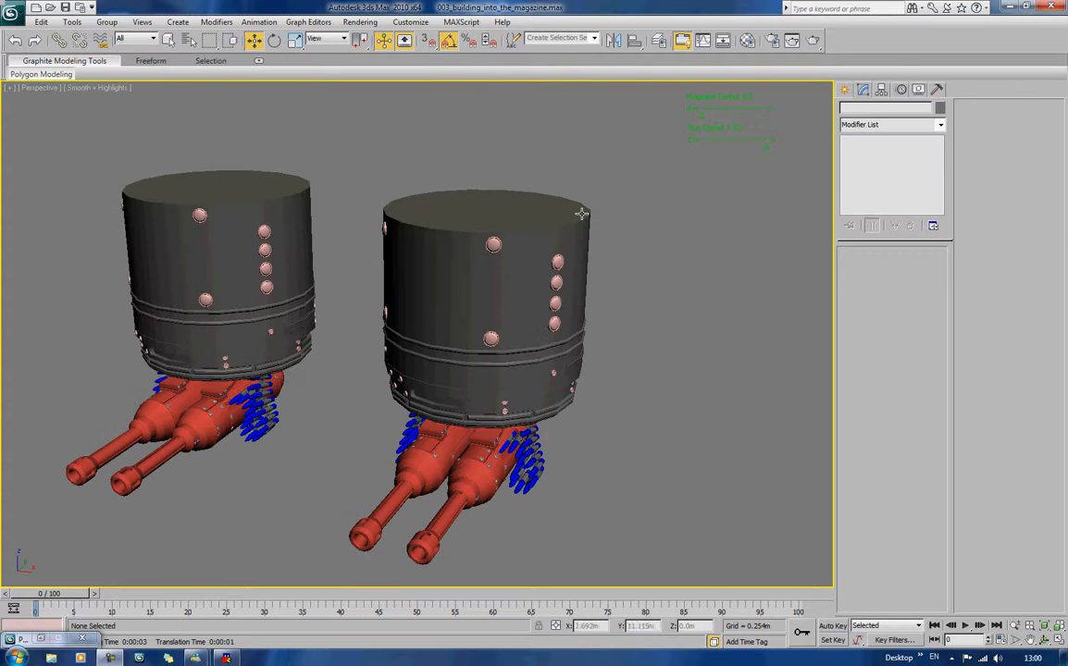
scroll(581, 214, up, 5)
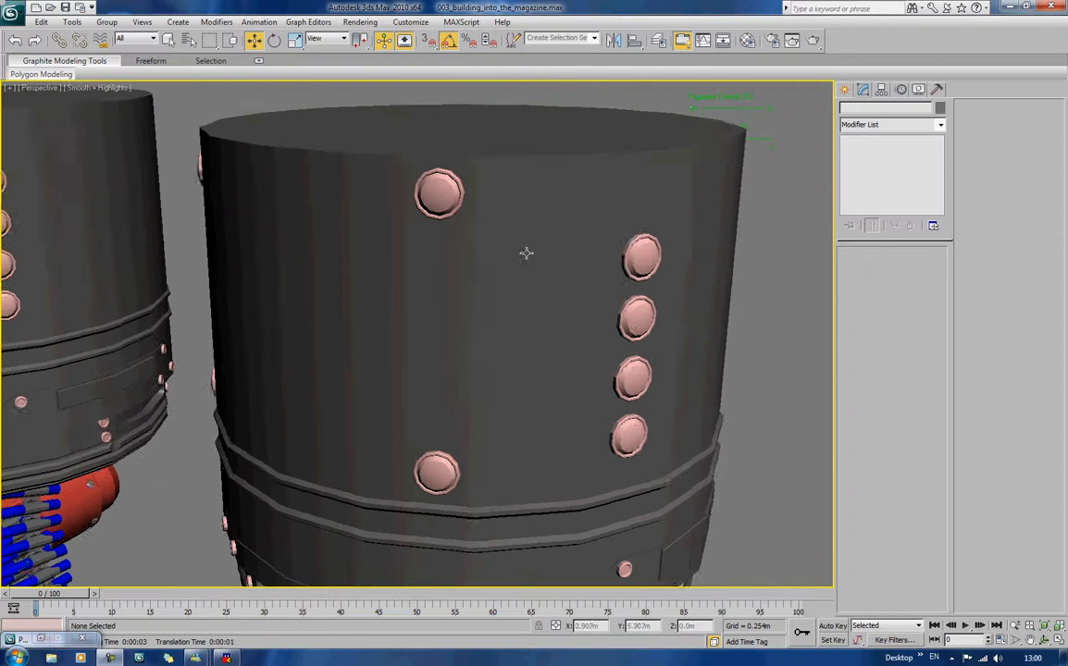
click(567, 248)
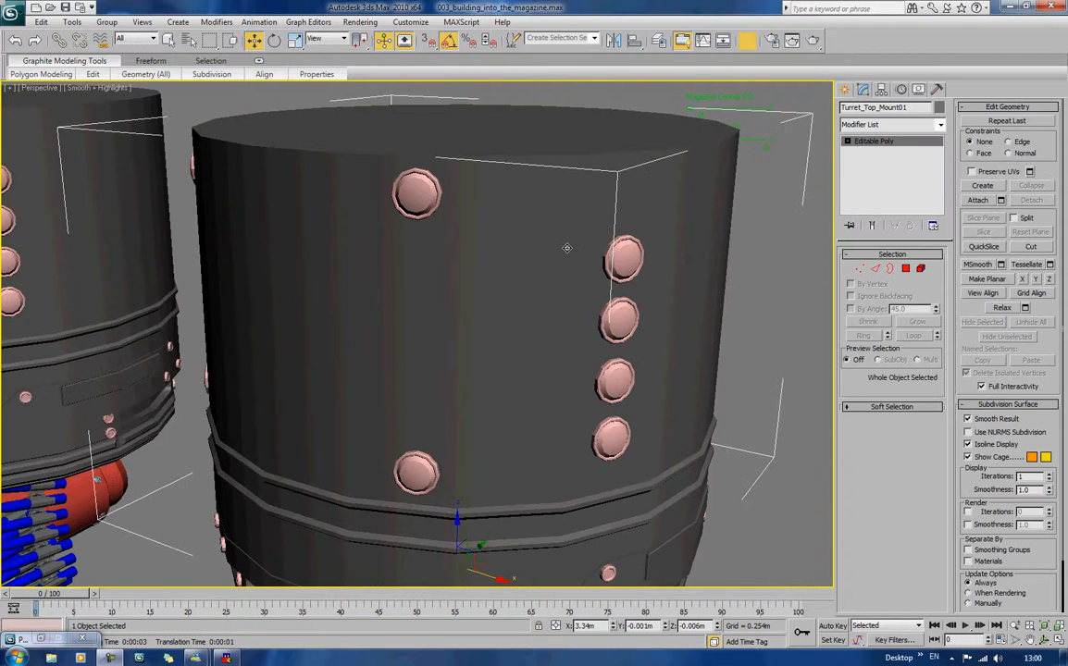
key(m)
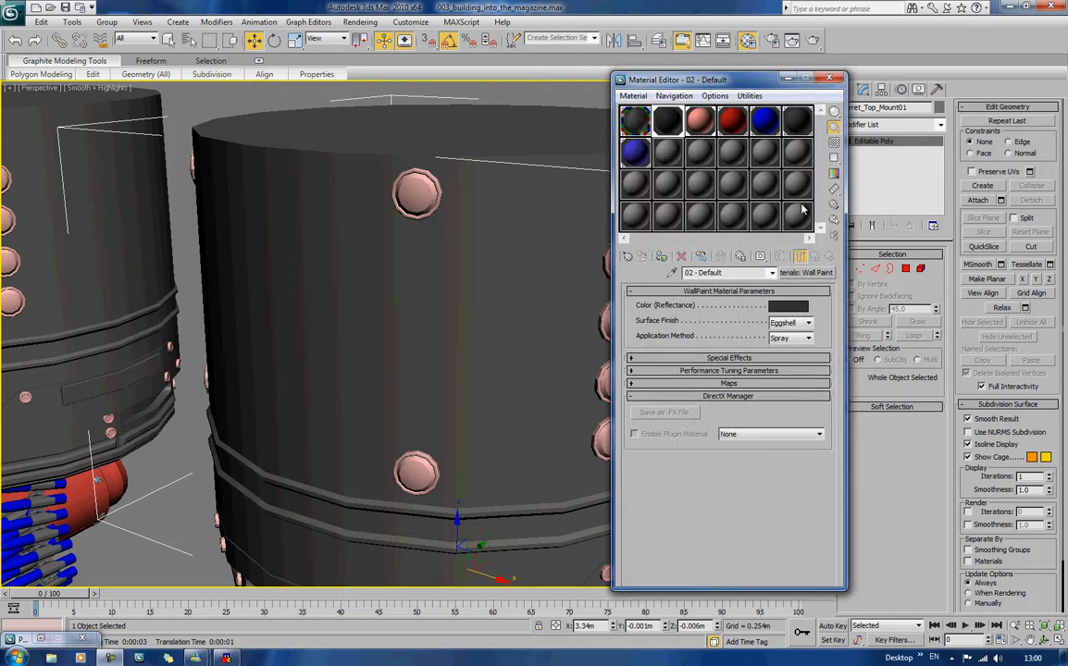
click(921, 268)
click(521, 160)
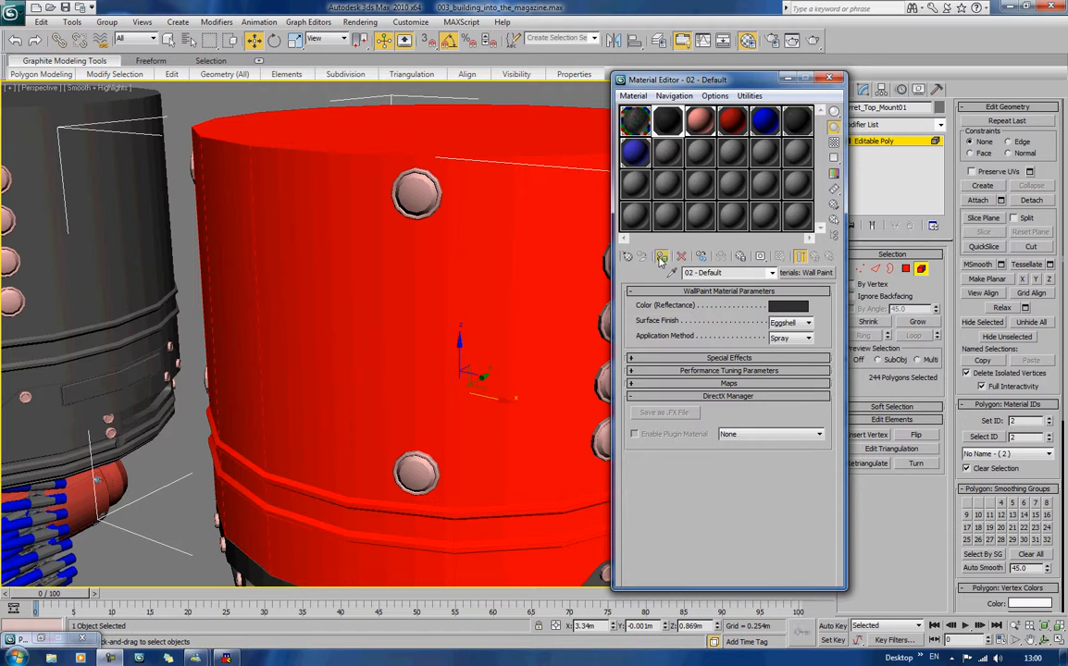
click(828, 78)
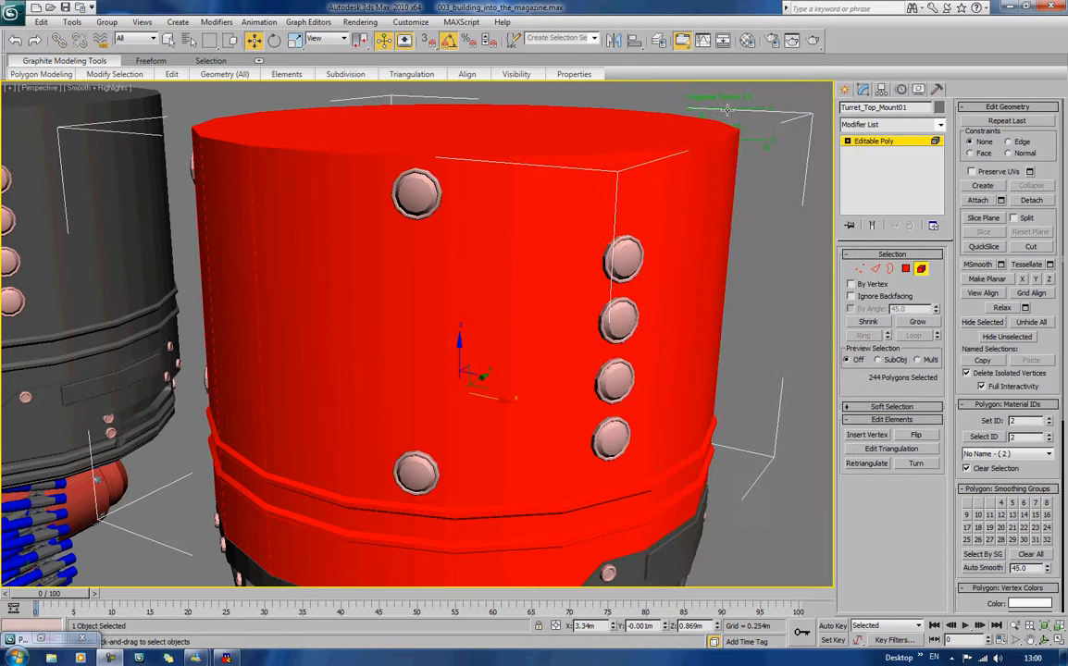
Step: Render a close-up of the turret's top mount, leave element selection and close the rendered frame
key(shift+q)
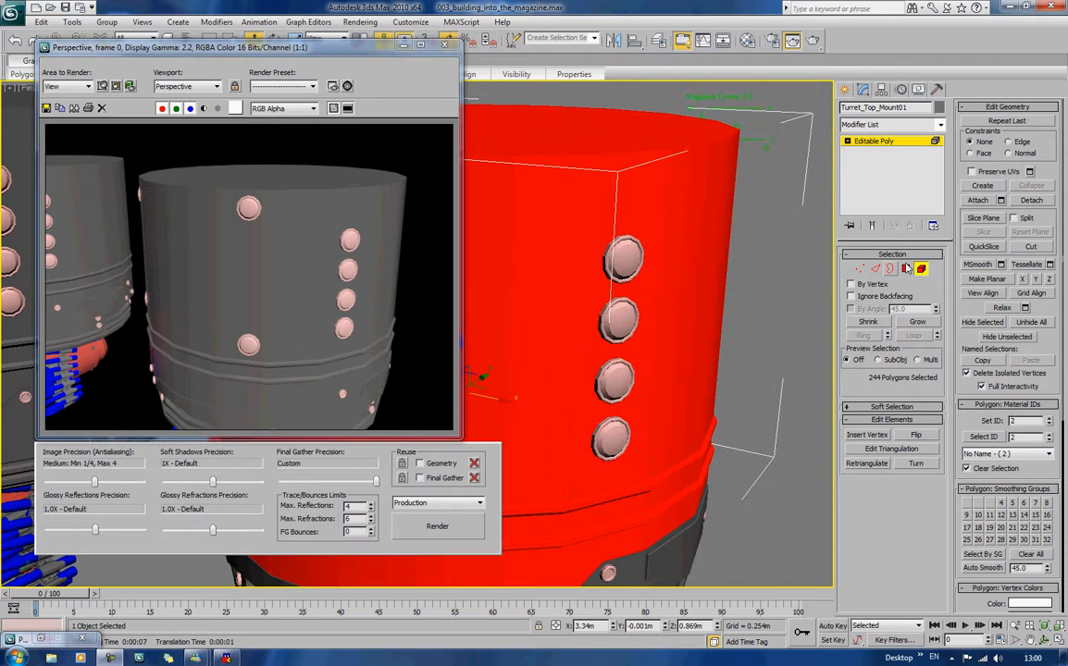
key(5)
click(447, 48)
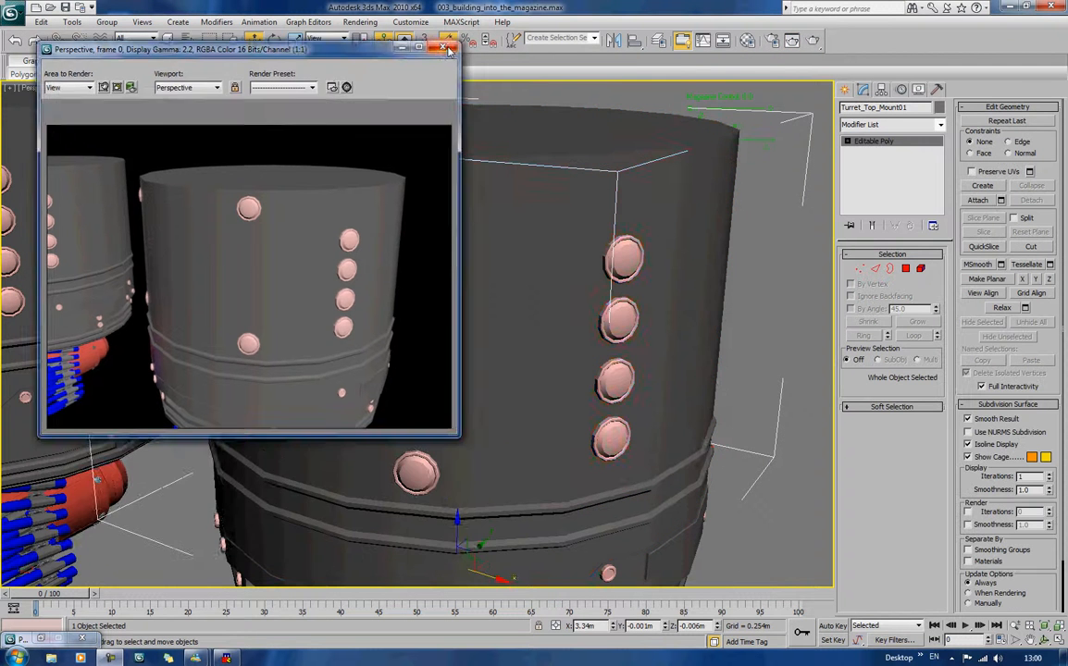
middle_drag(574, 245, 616, 253)
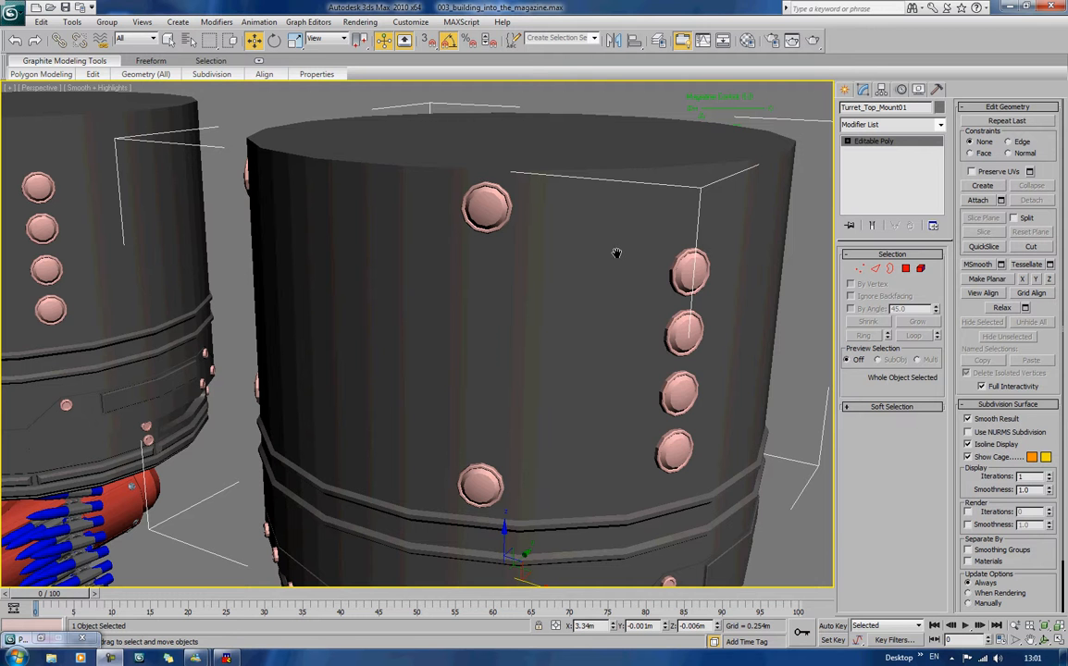
Step: Undo the recent material edits until 02 - Default is a light-blue Standard material, and close the Material Editor
key(m)
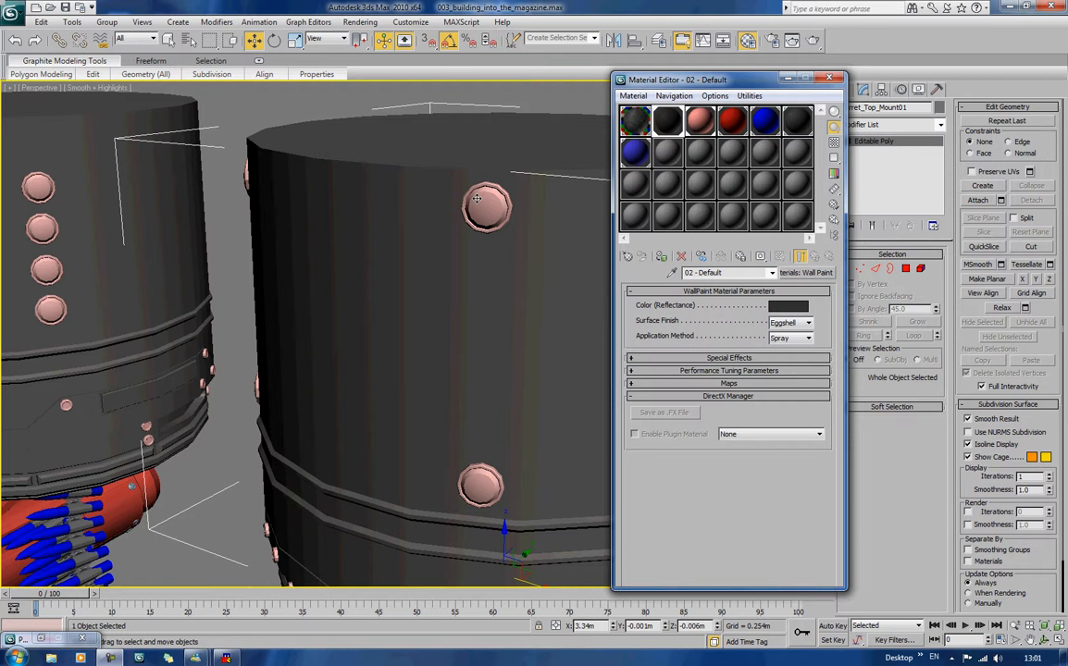
key(ctrl+z)
key(ctrl+z)
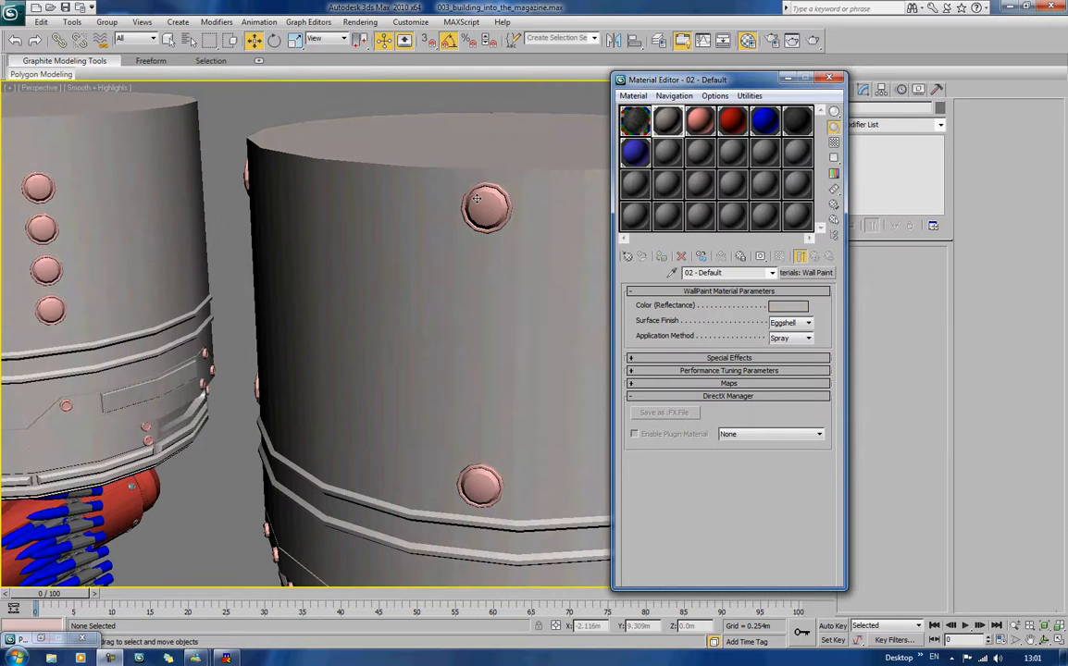
key(ctrl+z)
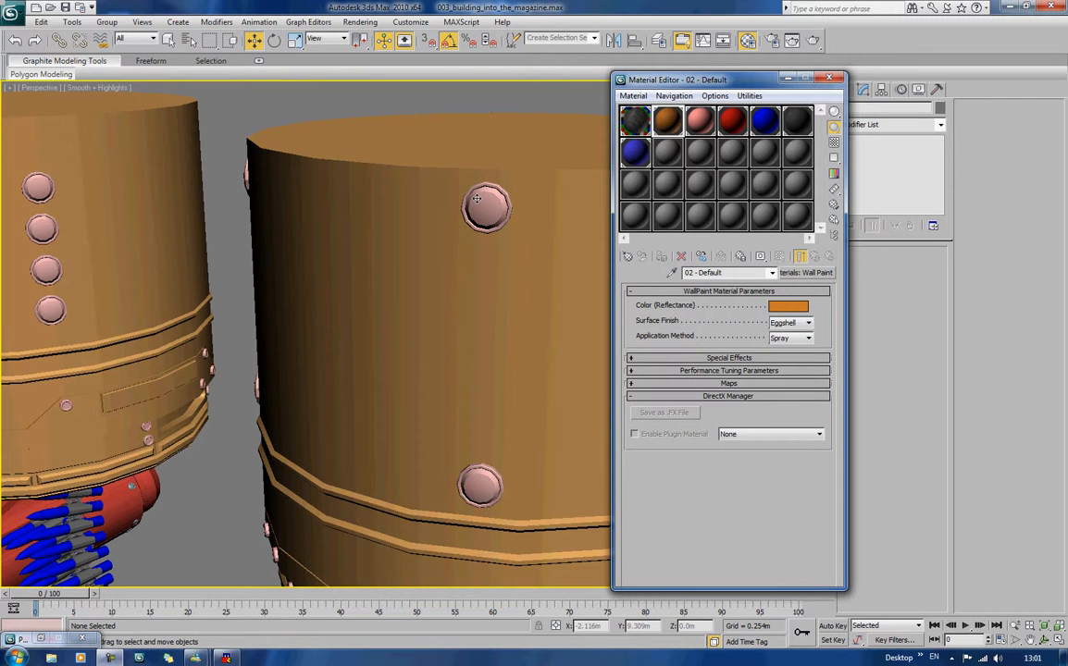
key(ctrl+z)
key(ctrl+z)
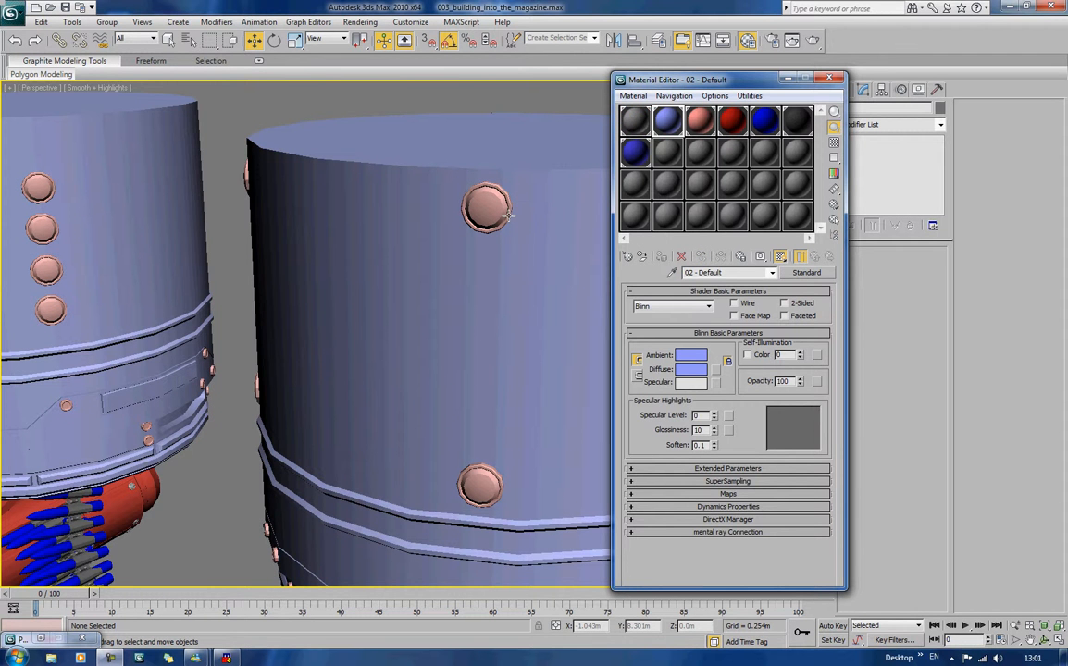
middle_drag(508, 215, 558, 231)
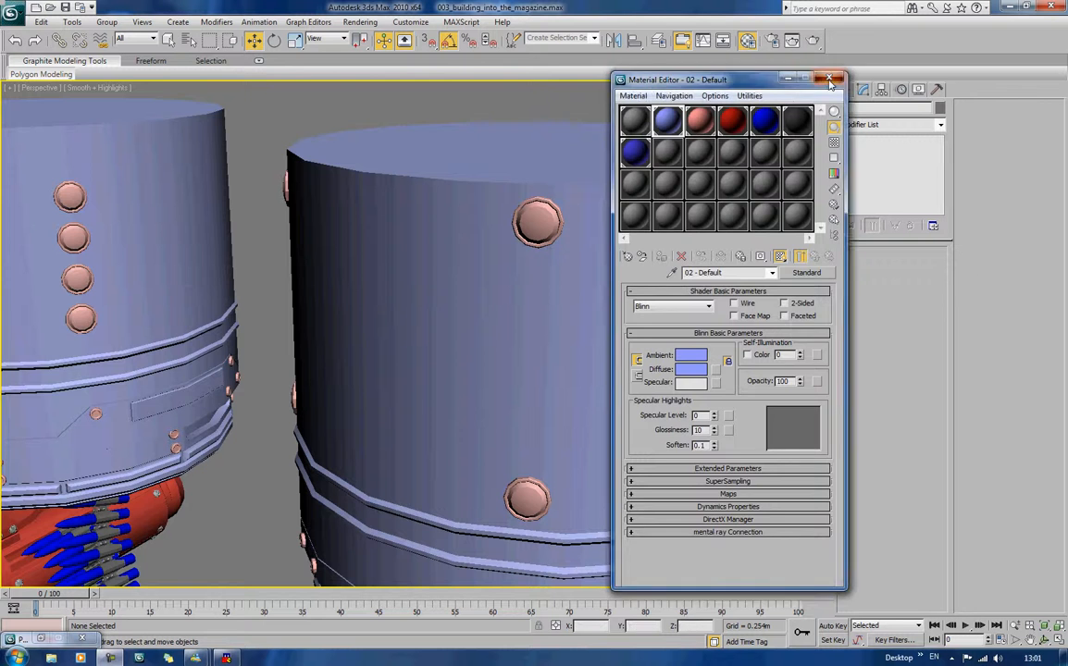
key(m)
Step: Delete all six objects of the right-hand turret, keeping only one turret in the scene
scroll(614, 253, down, 10)
alt+middle_drag(562, 222, 604, 219)
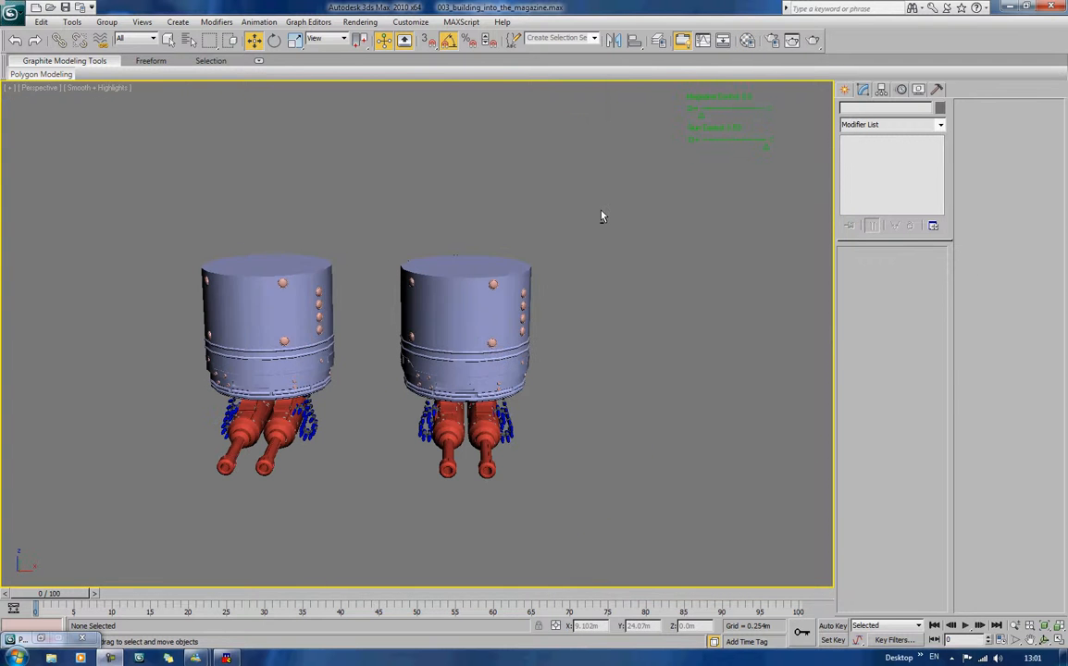
drag(599, 210, 362, 544)
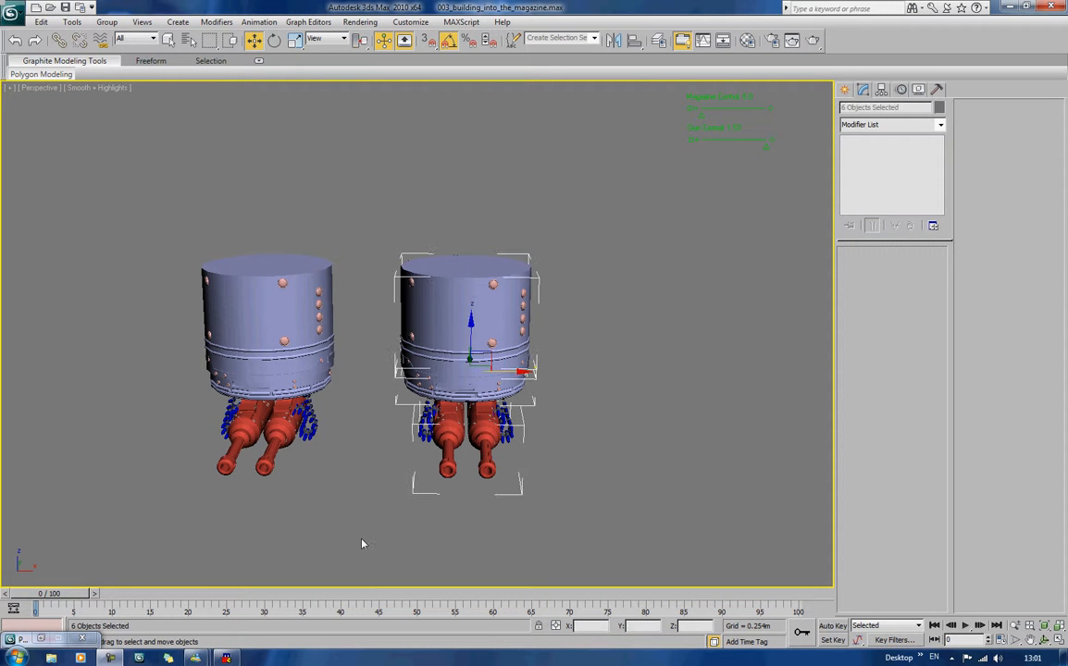
key(Delete)
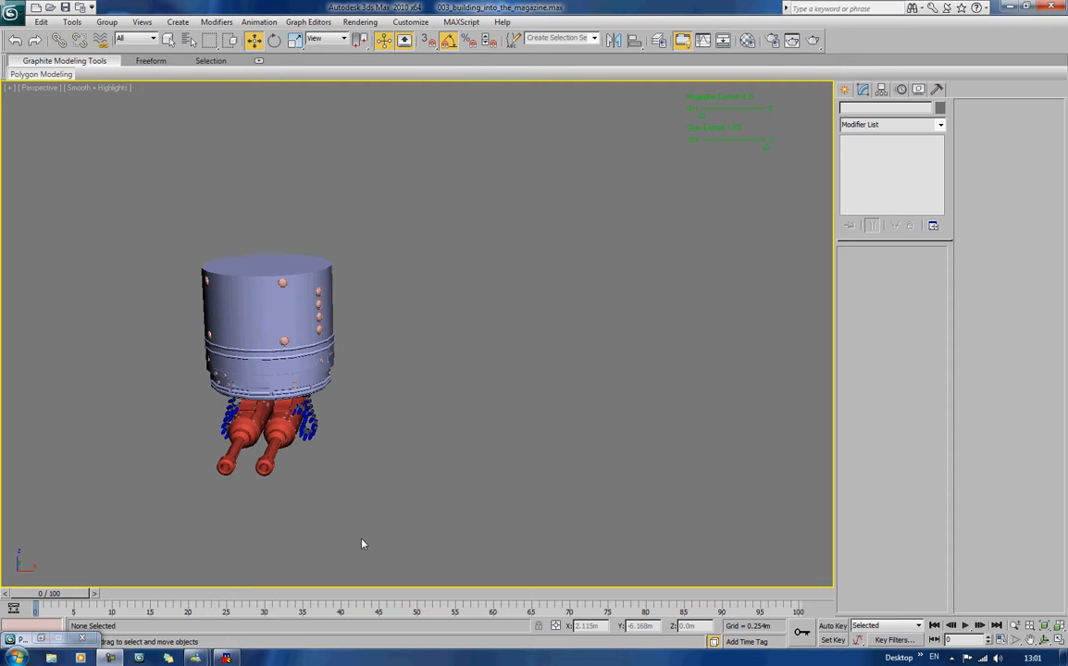
Step: Try to add a Daylight system beneath the turret, accepting the recommended mr Photographic Exposure Control at EV 15
alt+middle_drag(431, 535, 486, 499)
click(845, 90)
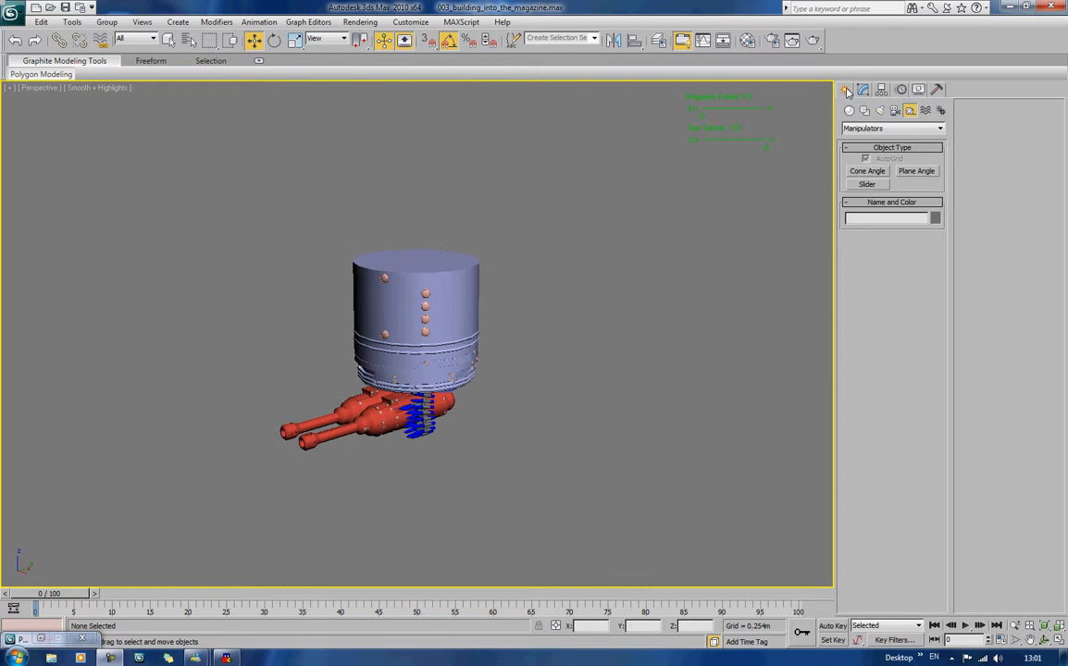
click(941, 111)
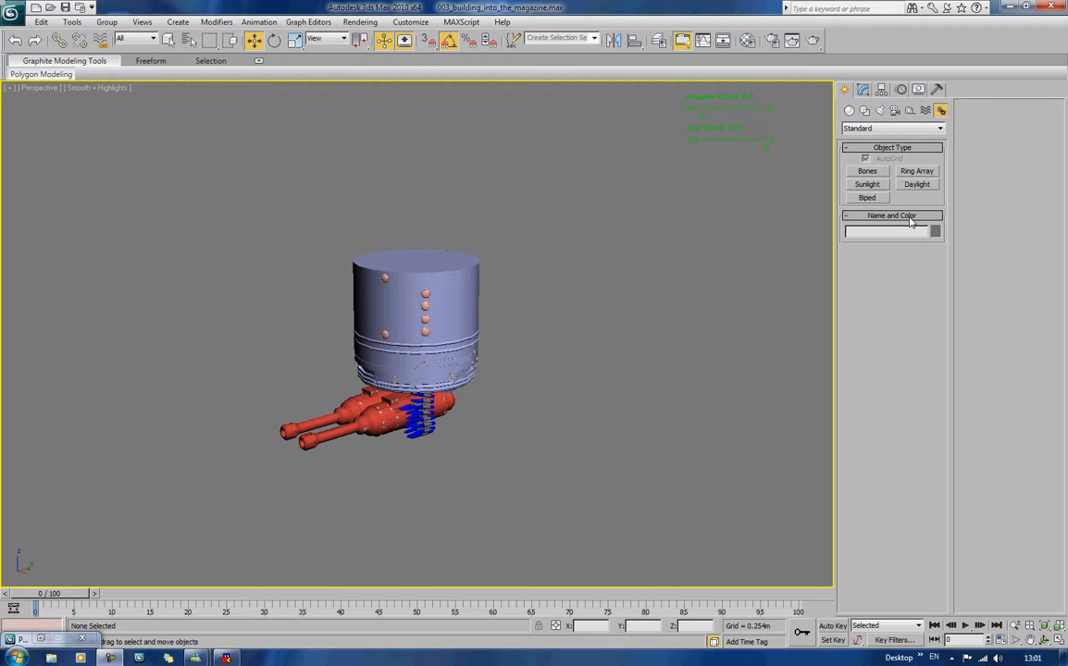
click(909, 185)
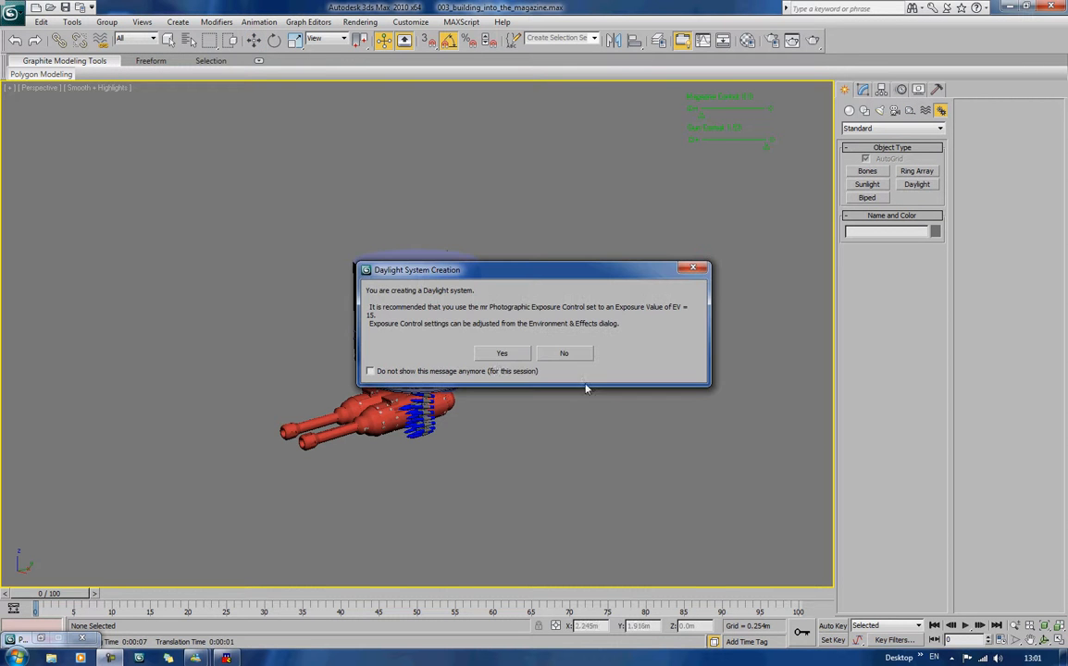
click(498, 356)
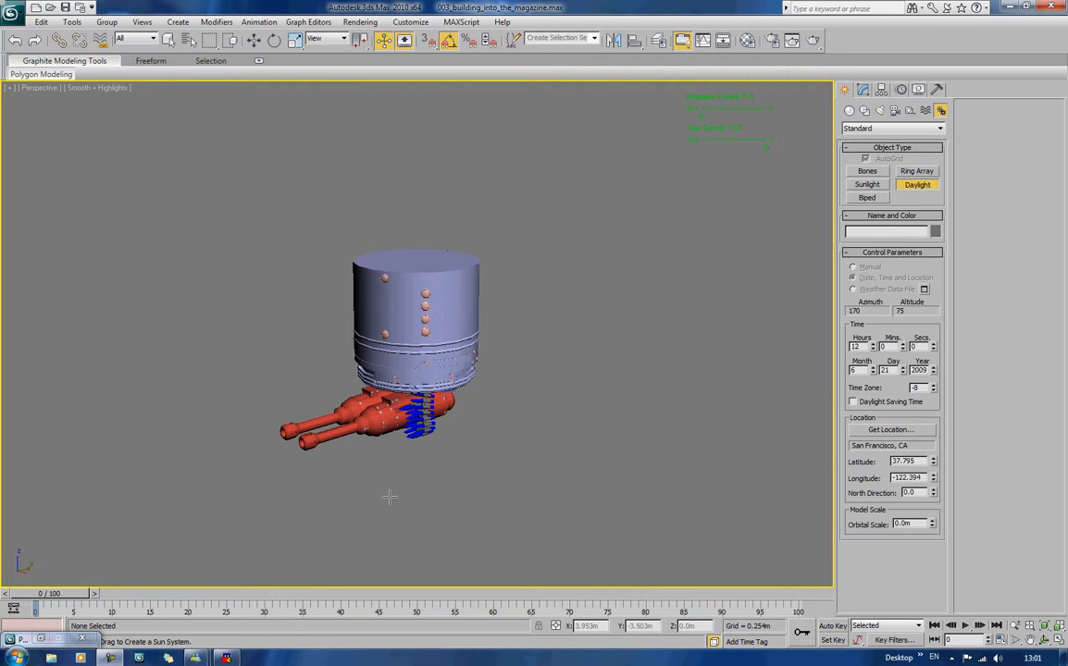
drag(410, 481, 577, 496)
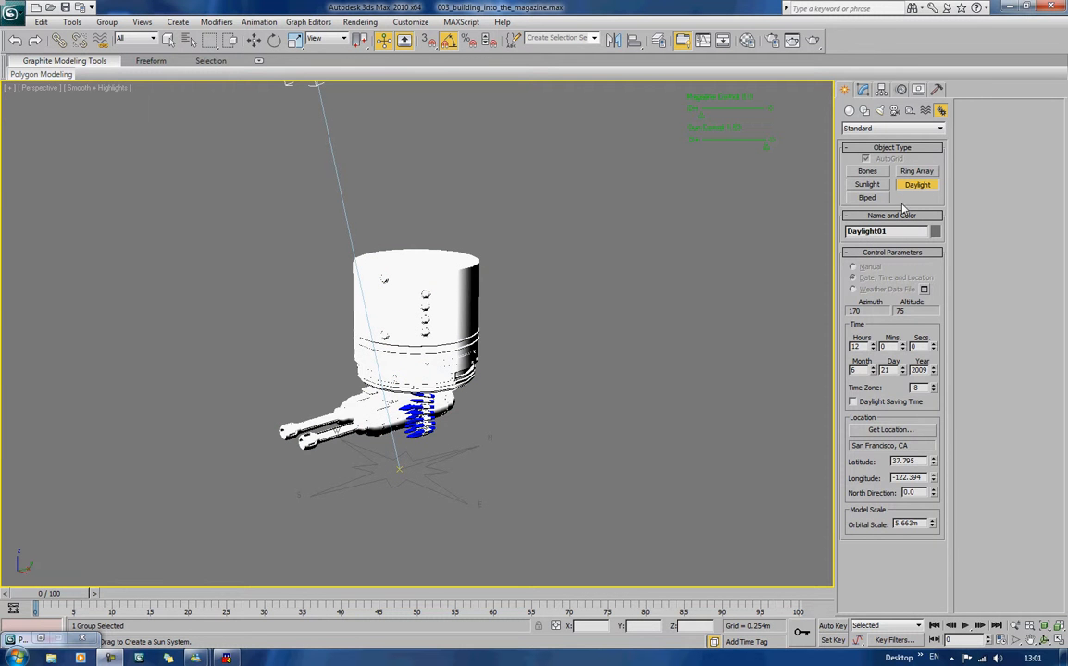
click(864, 90)
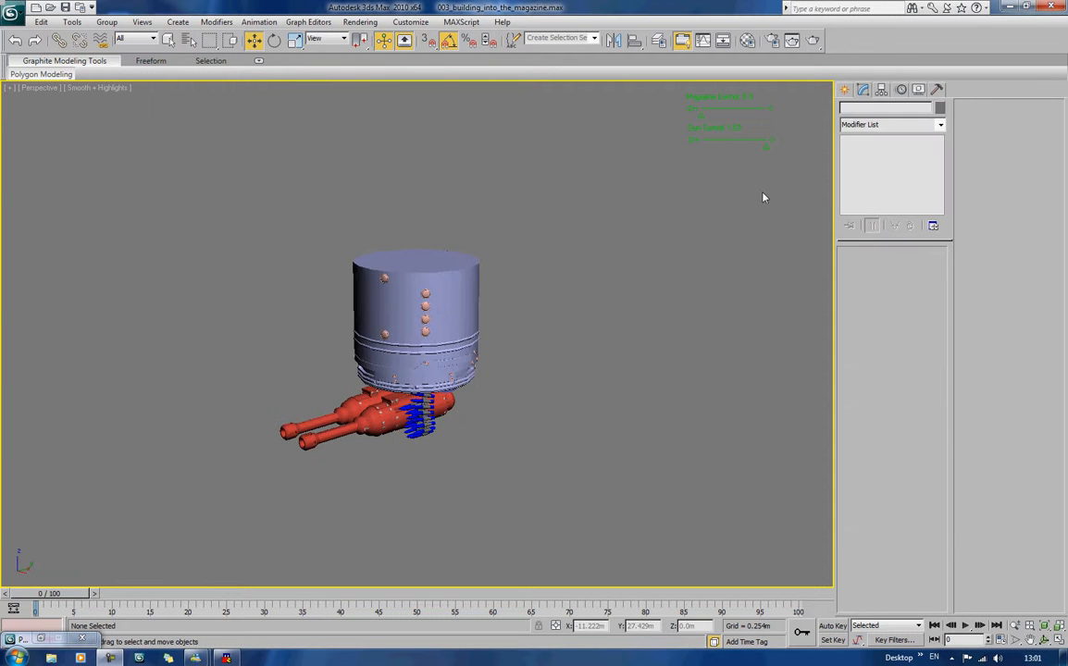
Step: Create a Daylight system with its compass on the ground beside the turret and an orbital scale of about 4.43 m
click(844, 89)
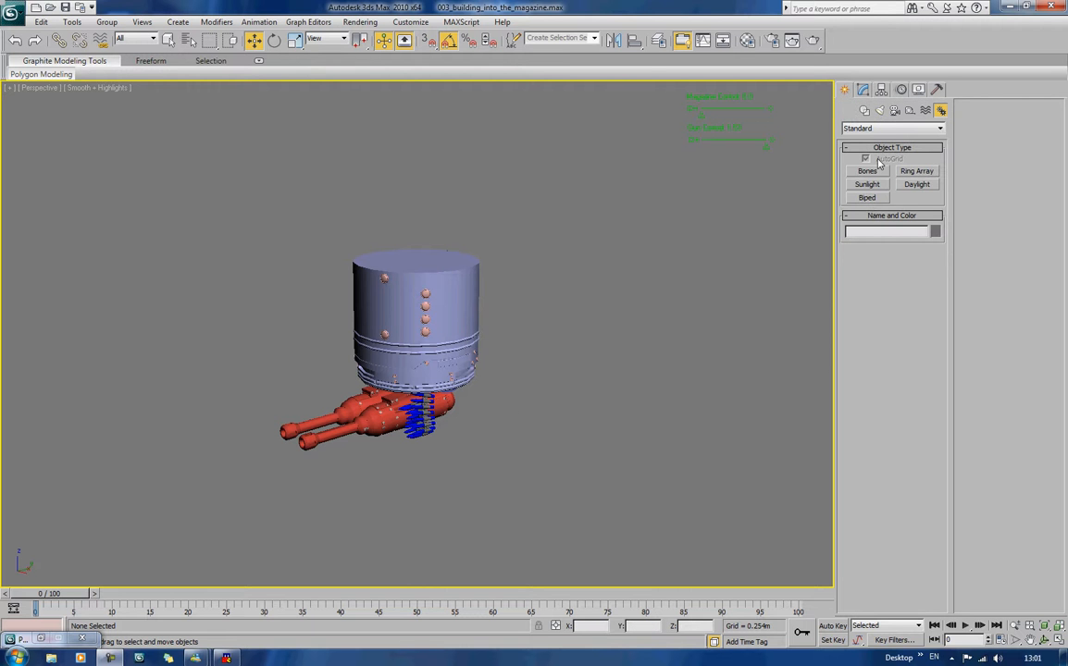
click(916, 184)
drag(487, 443, 529, 452)
click(814, 413)
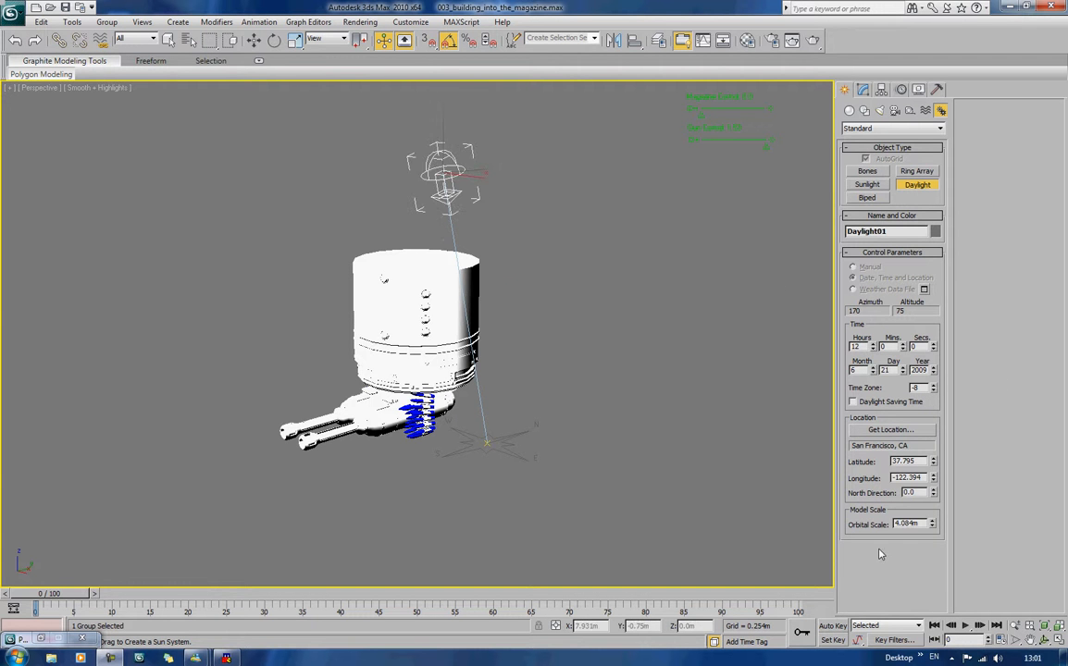
click(820, 543)
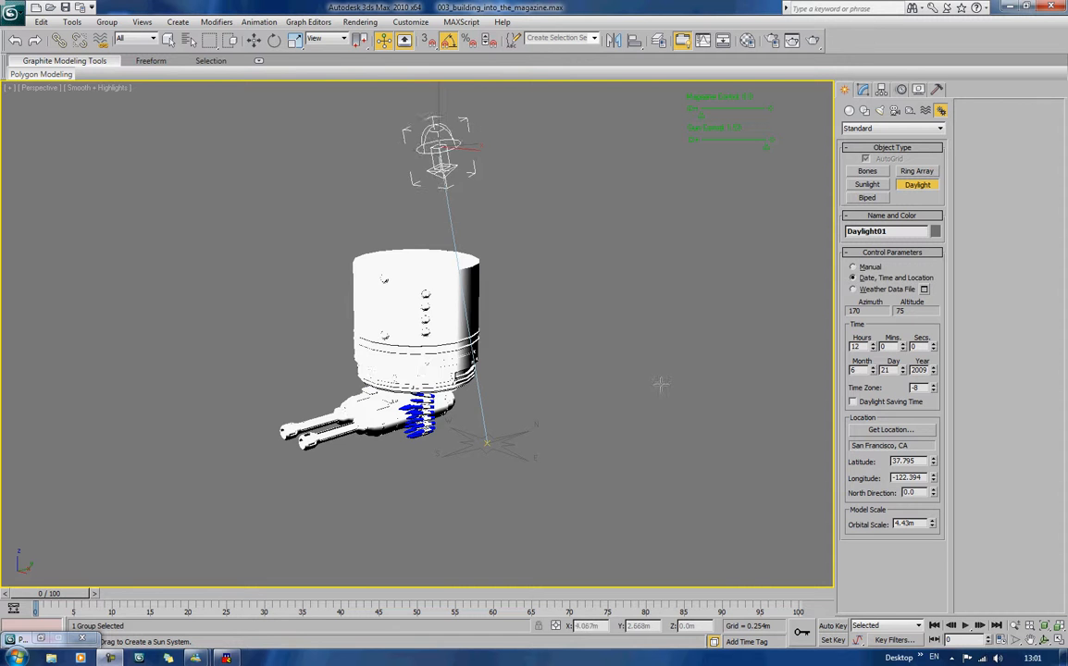
middle_drag(660, 384, 586, 416)
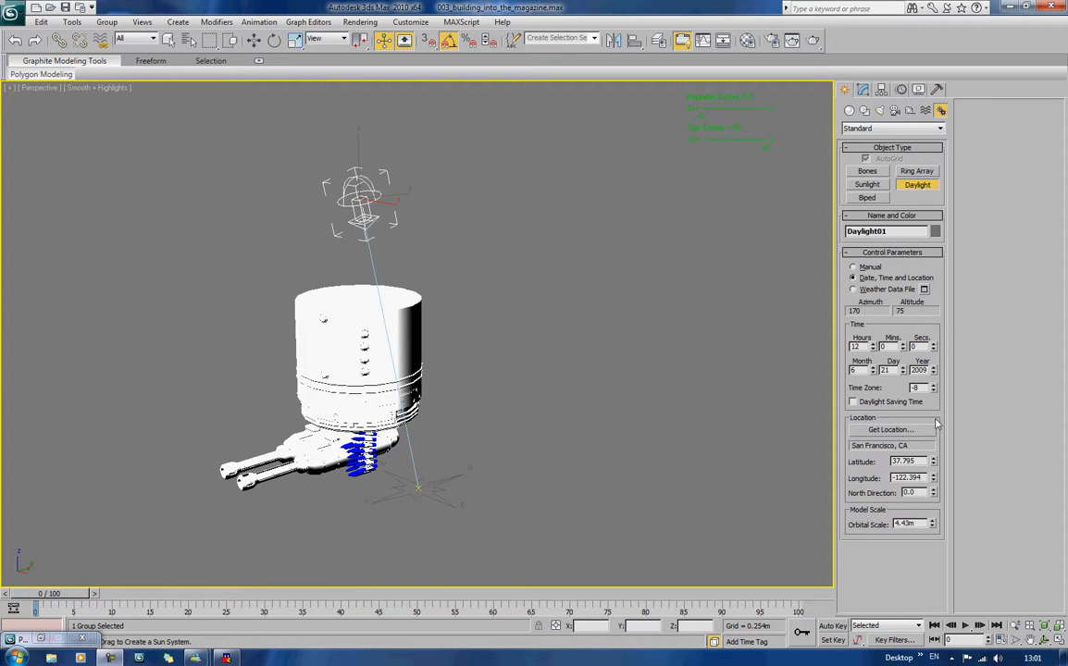
Step: Set the Daylight's sunlight to mr Sun and its skylight to mr Sky, accepting the mr Physical Sky environment map
click(863, 89)
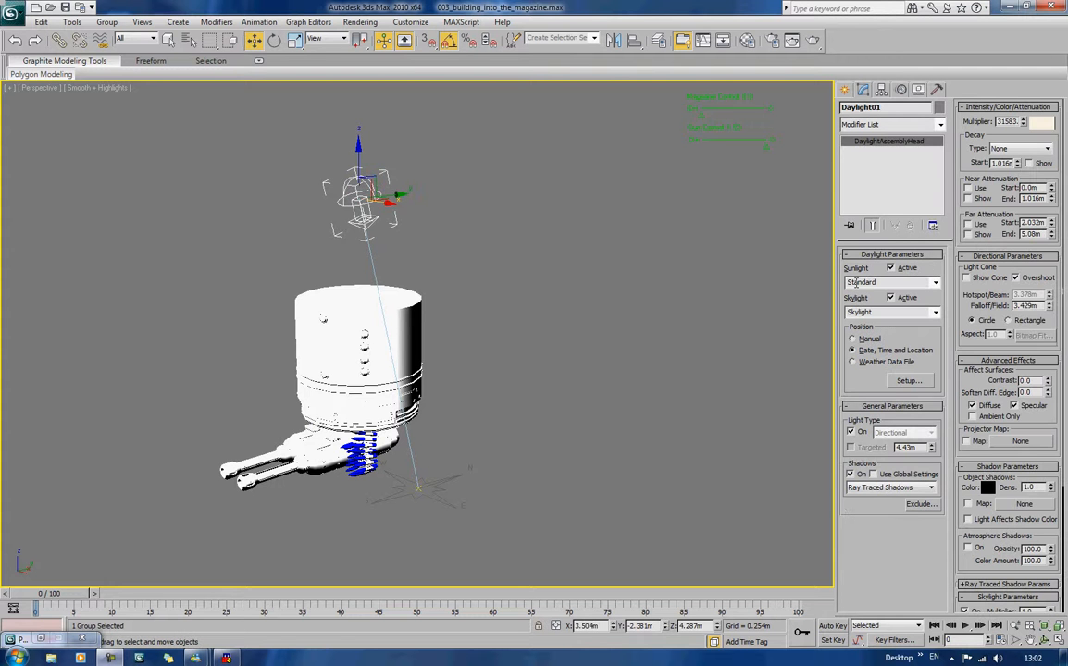
click(927, 282)
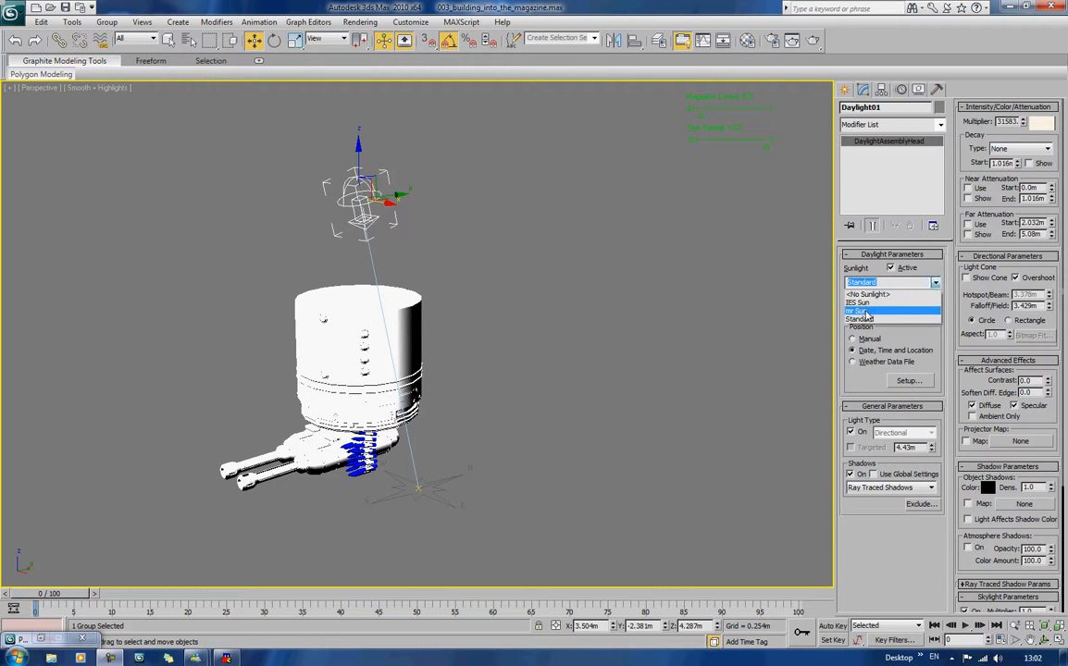
click(921, 315)
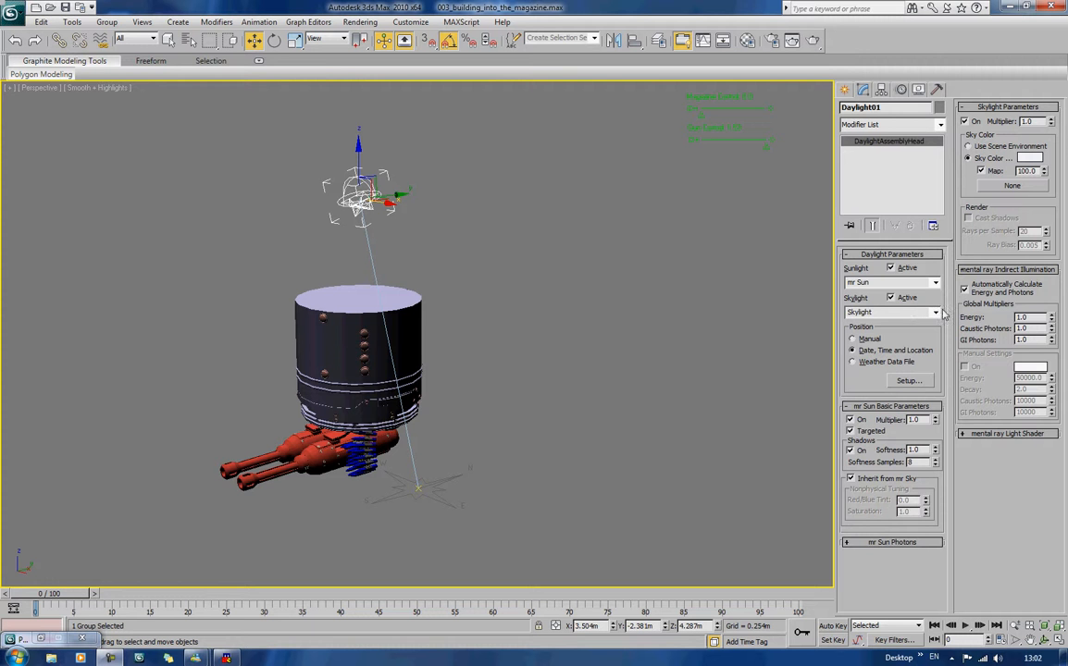
click(935, 313)
click(886, 340)
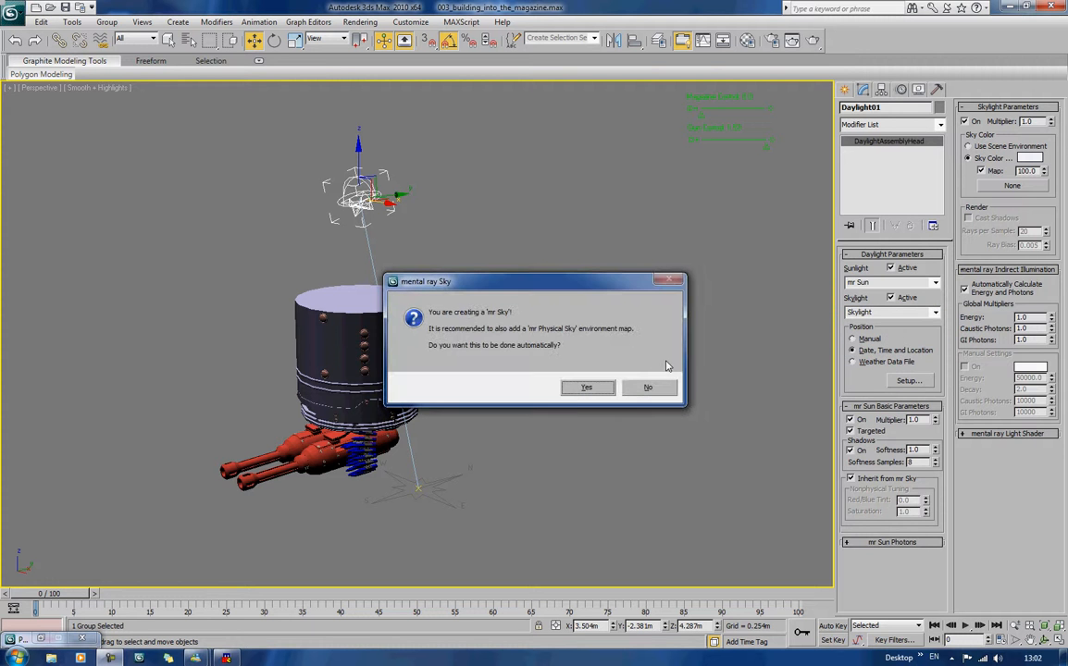
click(584, 388)
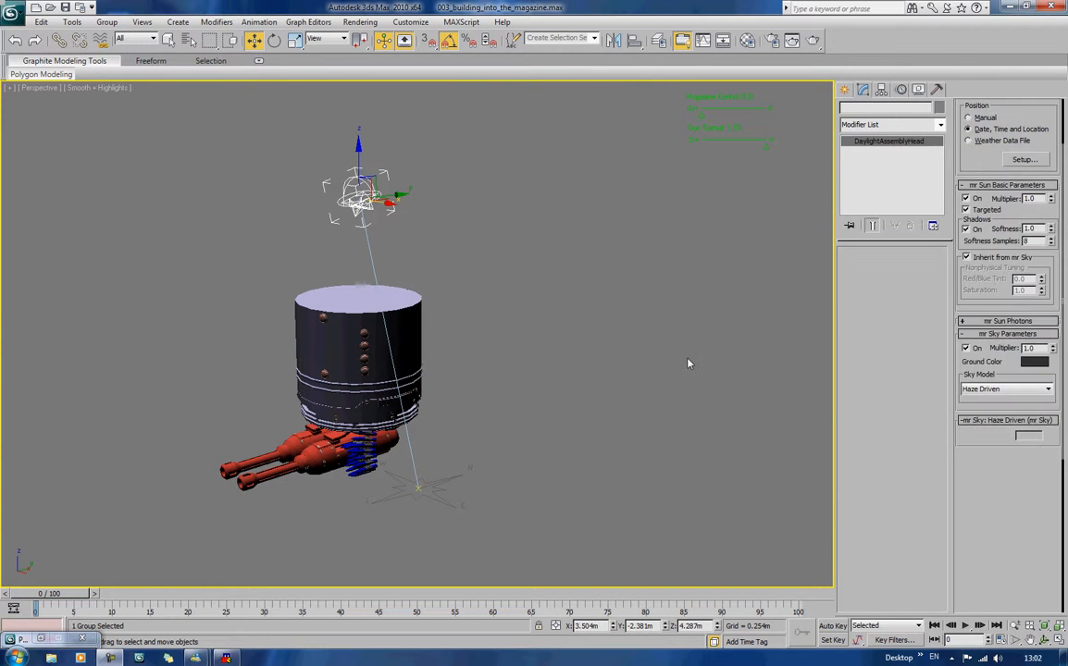
Step: Render the daylit turret from a distance and again closer up, closing each rendered frame
key(shift+q)
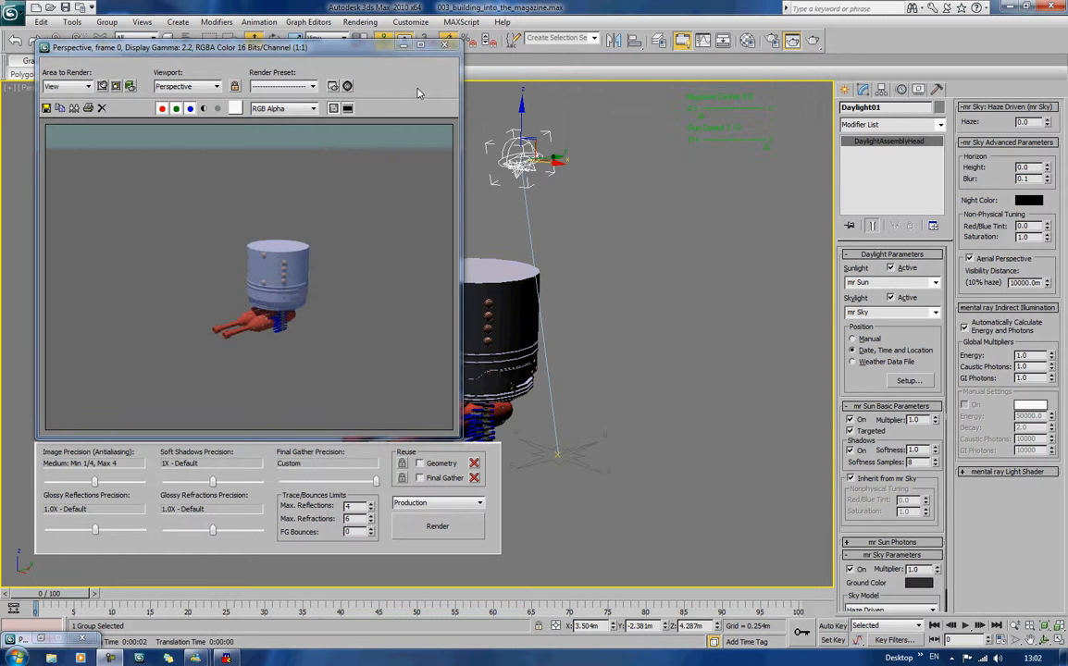
click(436, 43)
scroll(675, 270, up, 5)
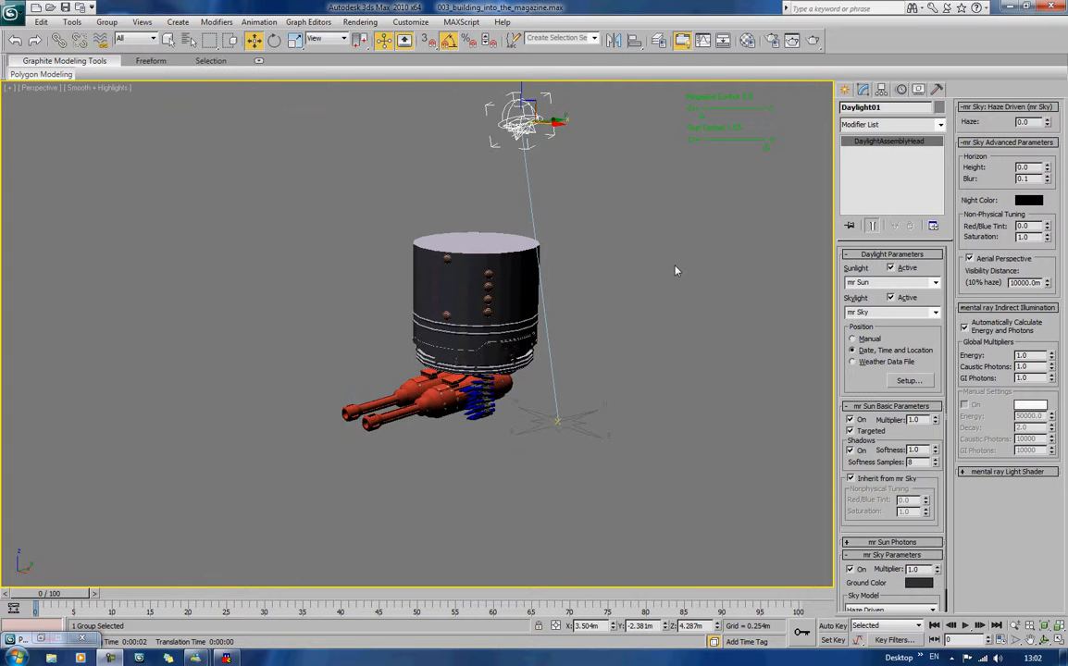
scroll(666, 245, up, 2)
key(shift+q)
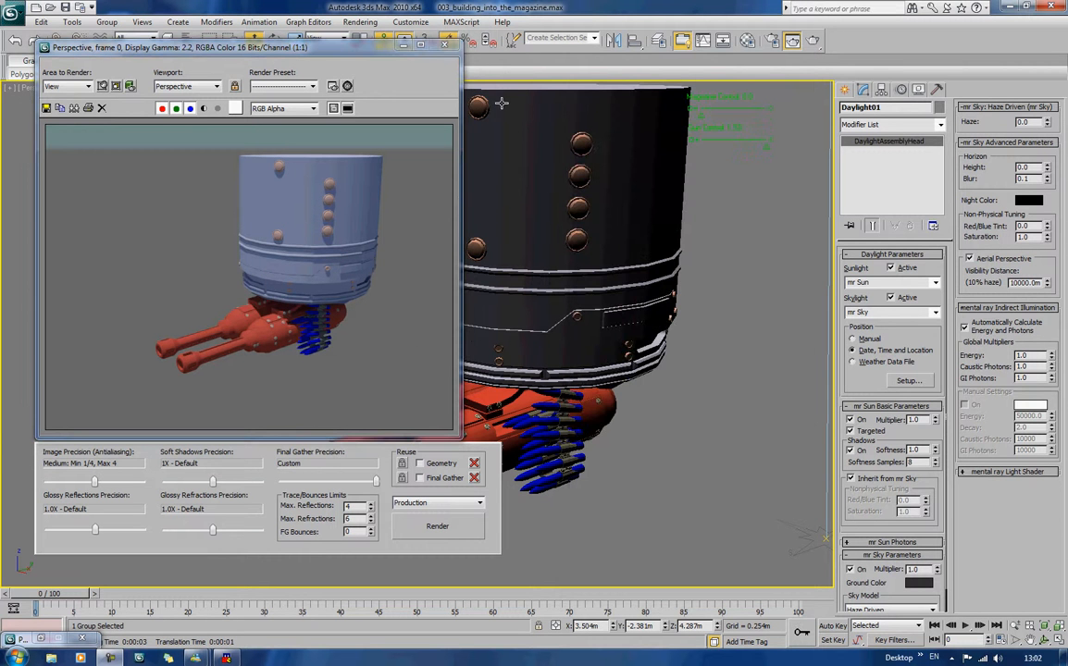
click(444, 43)
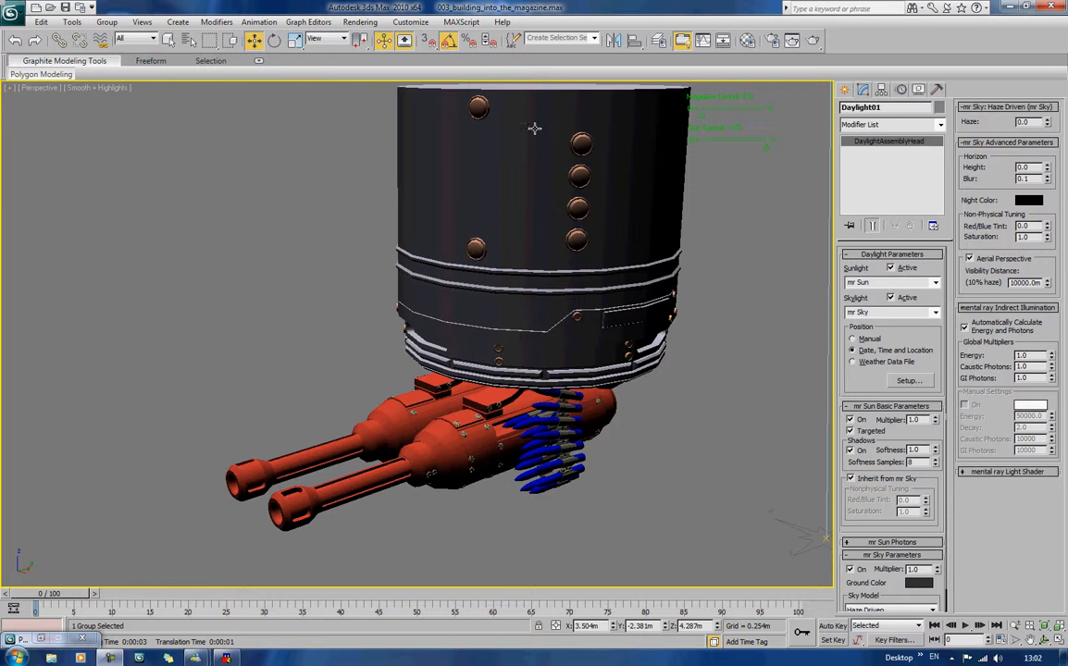
scroll(559, 221, down, 5)
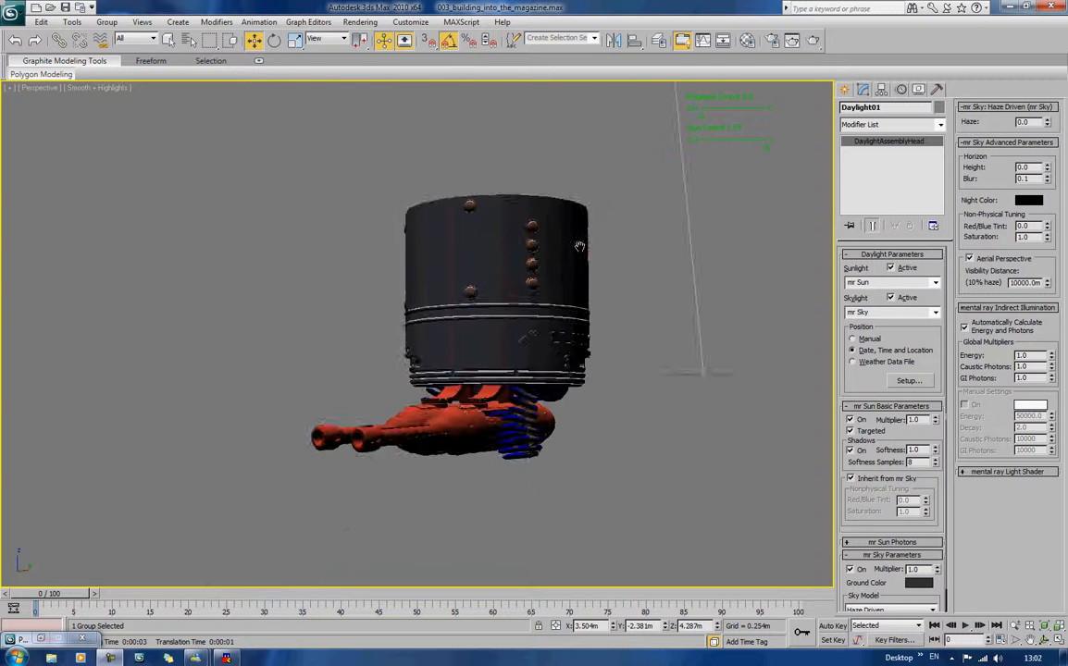
mouse_move(535, 246)
alt+middle_down()
mouse_move(520, 229)
mouse_move(542, 252)
alt+middle_up()
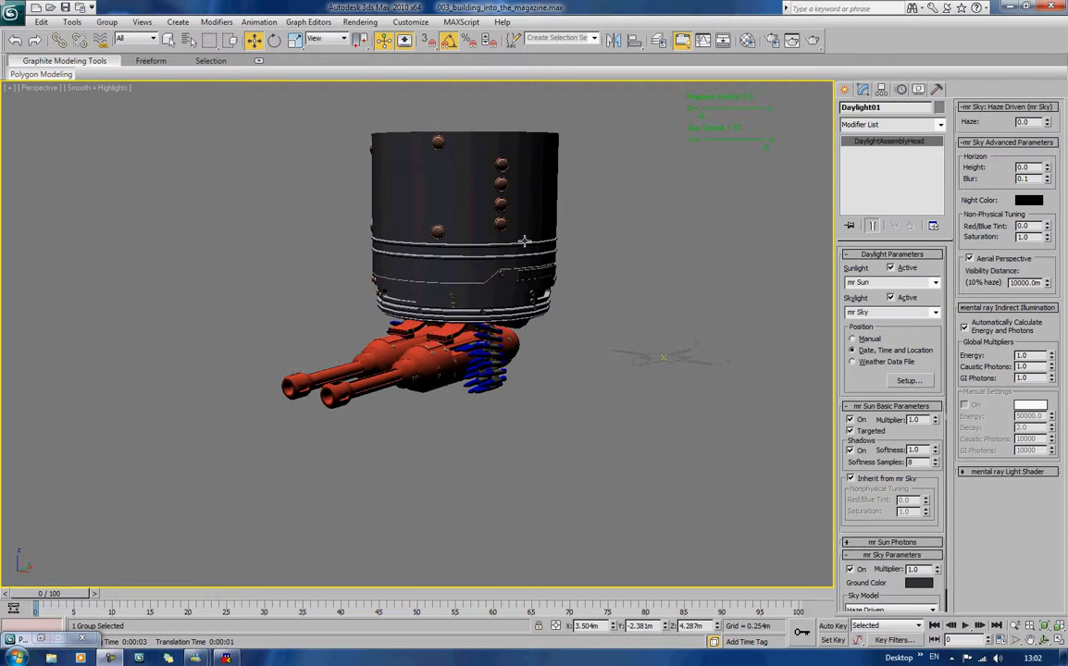
scroll(524, 241, down, 3)
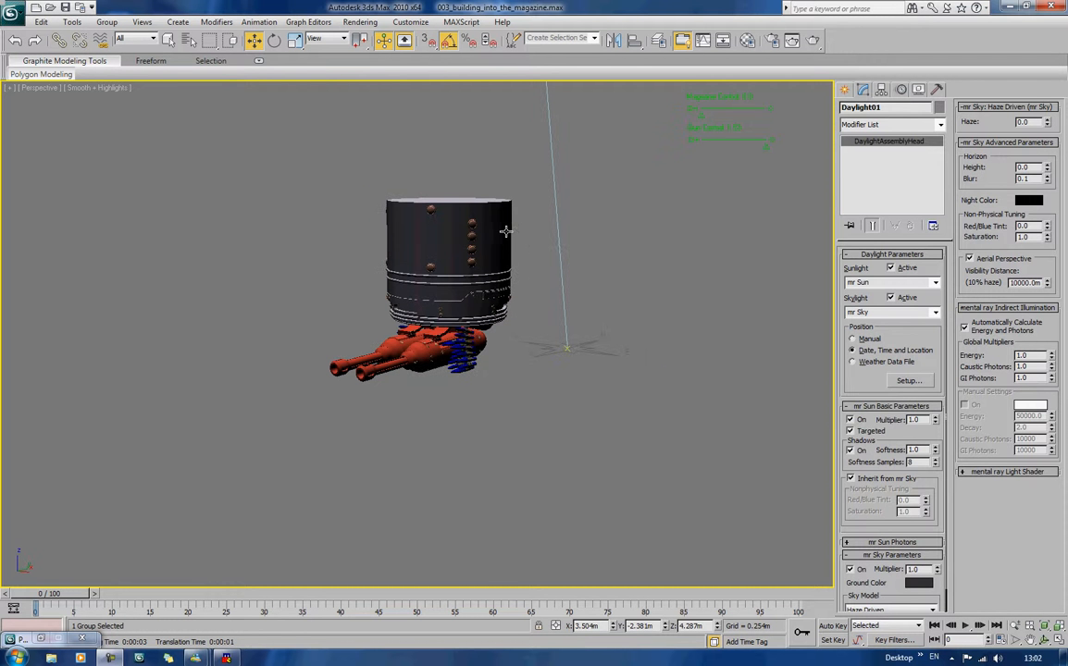
click(454, 230)
click(706, 228)
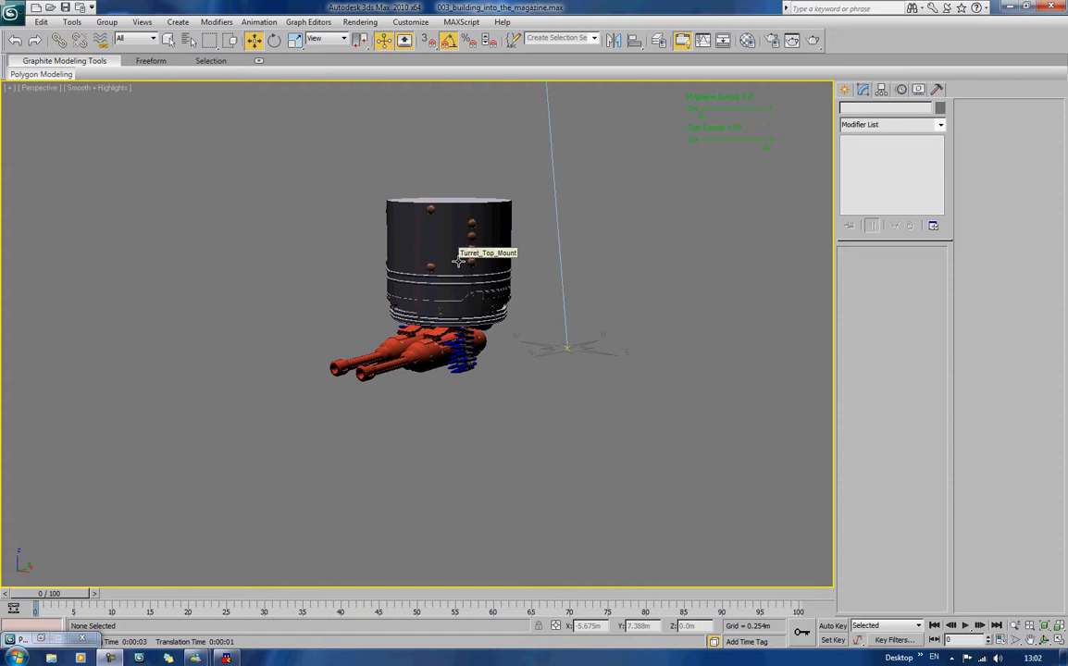
Step: Delete the Daylight system's compass and its light assembly from the scene
click(846, 89)
click(850, 110)
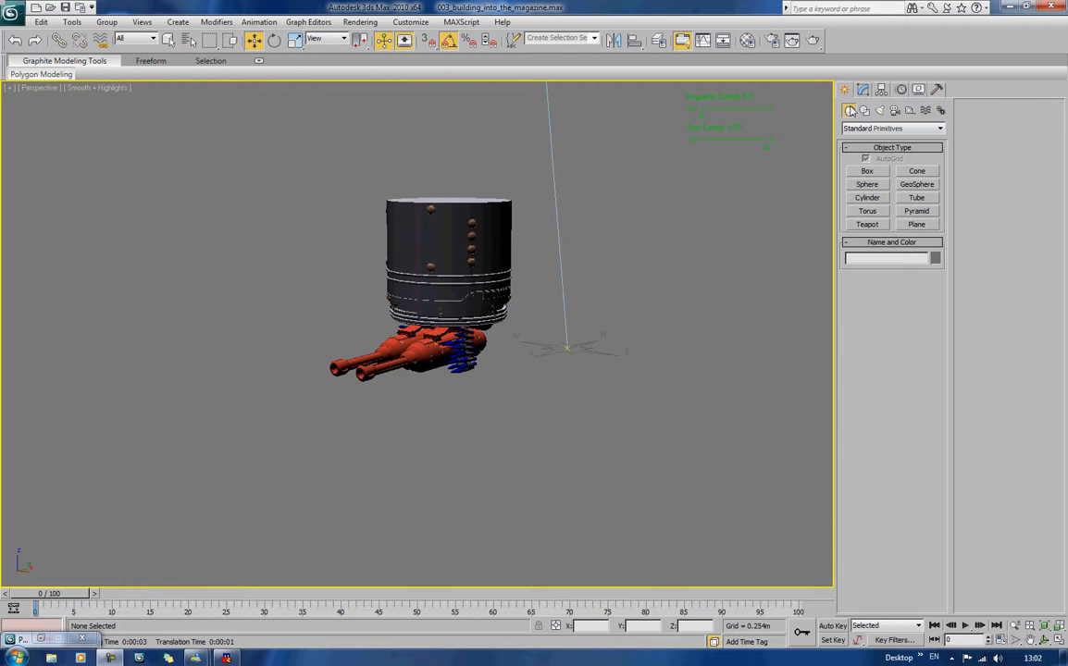
alt+middle_drag(620, 158, 518, 260)
click(576, 431)
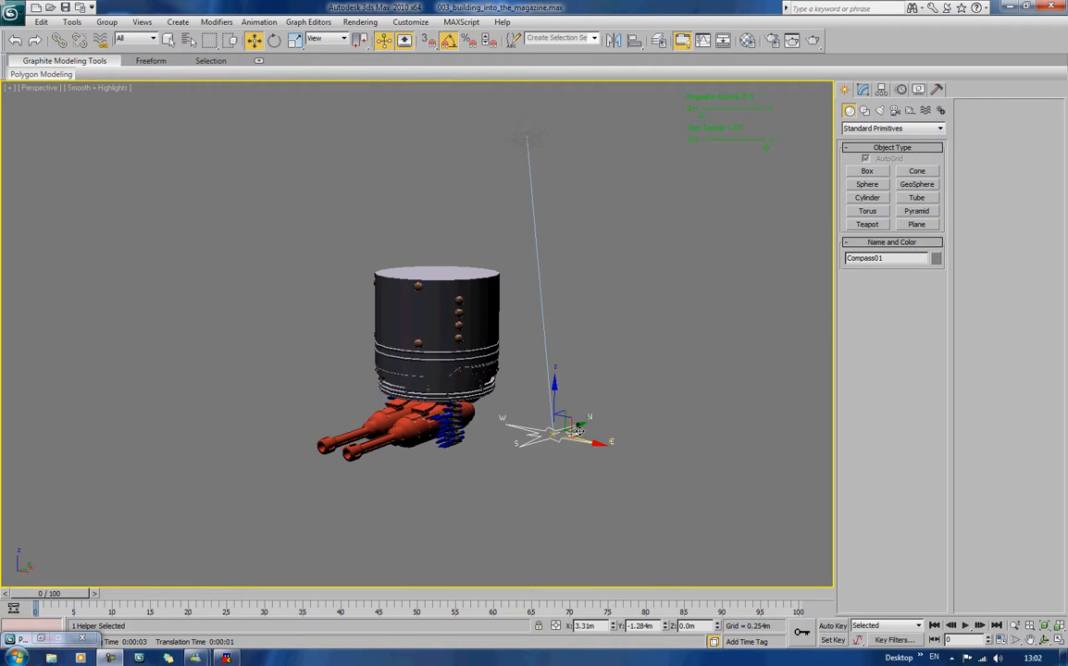
key(Delete)
click(407, 145)
key(Delete)
Step: Raise all six turret objects straight up, and try the lower viewport slider that controls the guns
drag(274, 163, 586, 527)
drag(439, 352, 437, 116)
middle_drag(510, 298, 506, 418)
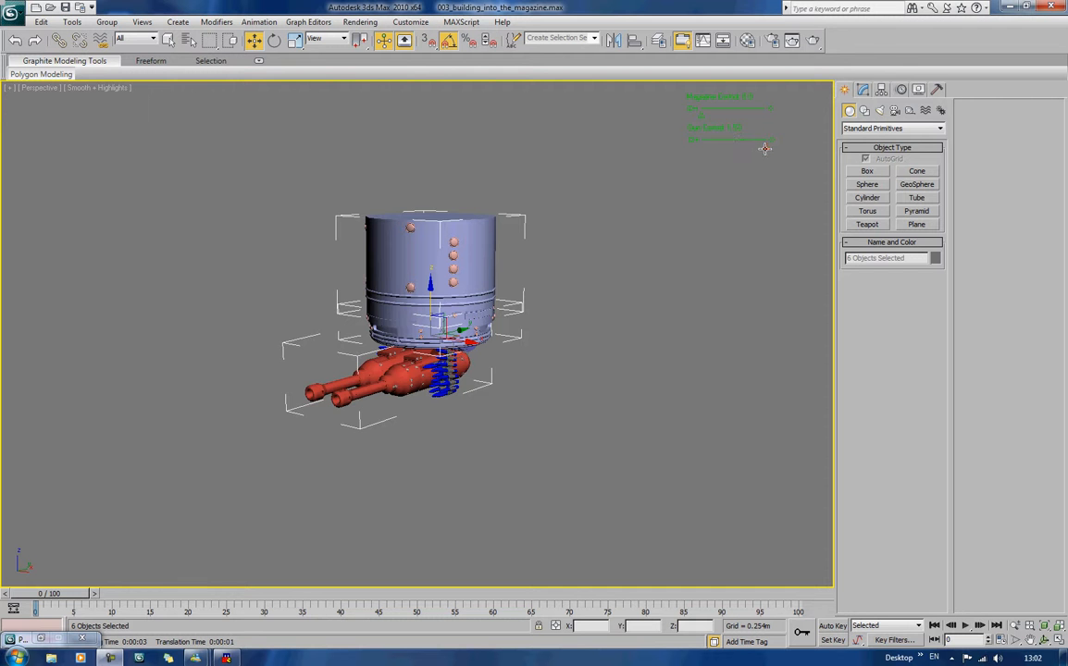
drag(764, 149, 799, 149)
Step: Create a flat cylinder of about 1.07 m radius and 0.09 m height on the turret's top face using AutoGrid
middle_drag(598, 305, 631, 273)
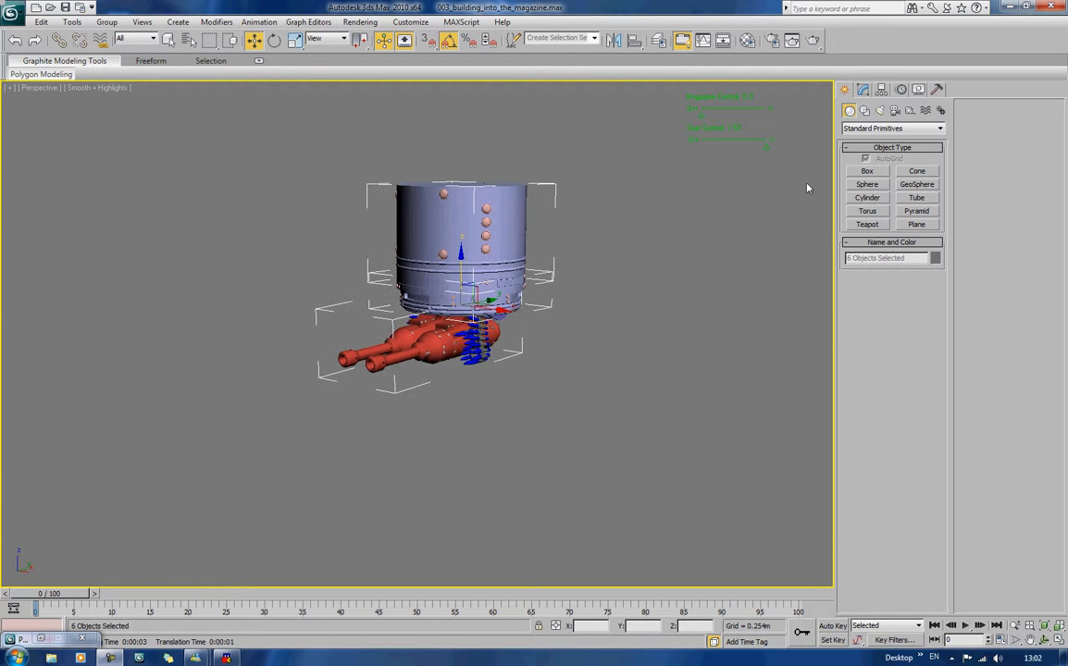
click(867, 198)
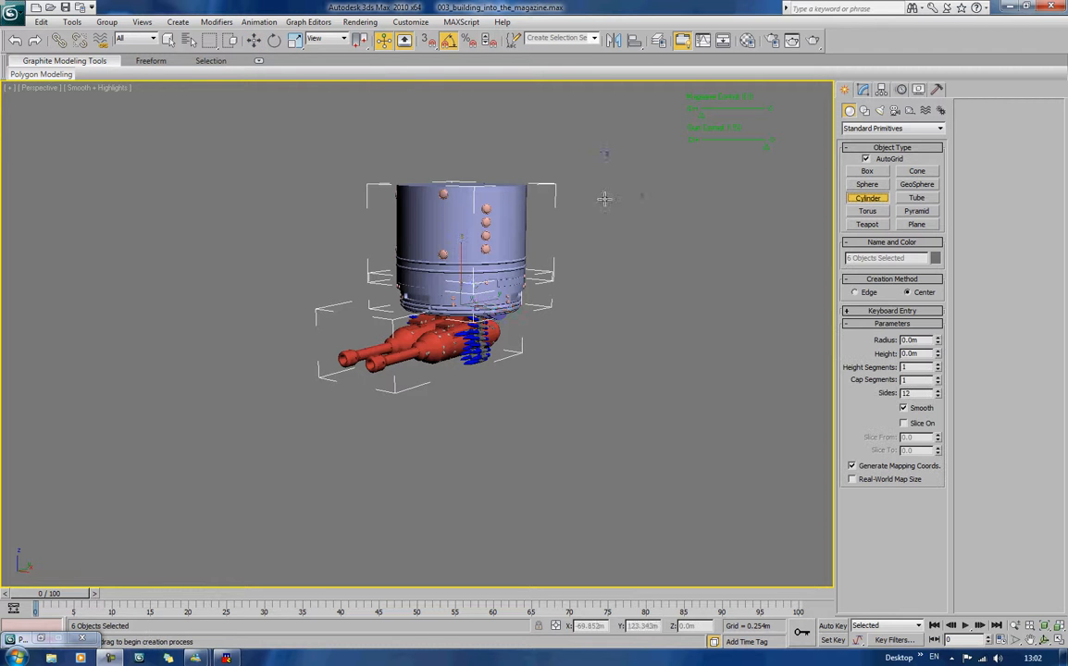
alt+middle_drag(603, 198, 618, 282)
drag(469, 213, 482, 258)
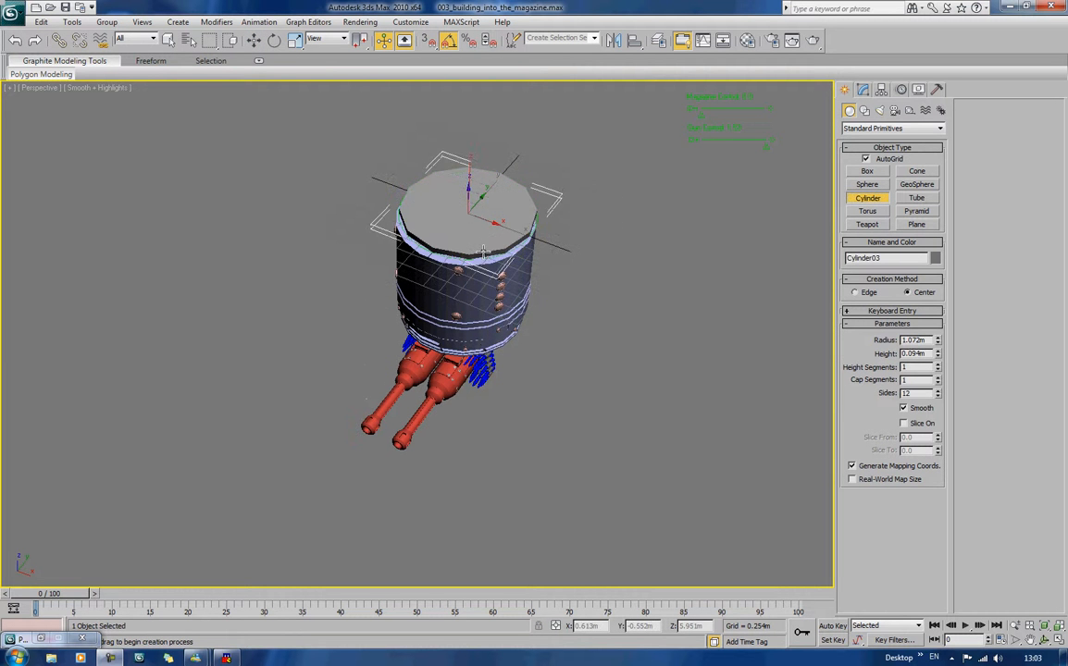
click(483, 248)
Step: Move the flat cylinder straight down below the turret, to about Z -0.38 m
key(w)
alt+middle_drag(444, 196, 410, 140)
drag(458, 151, 458, 509)
middle_drag(458, 509, 442, 373)
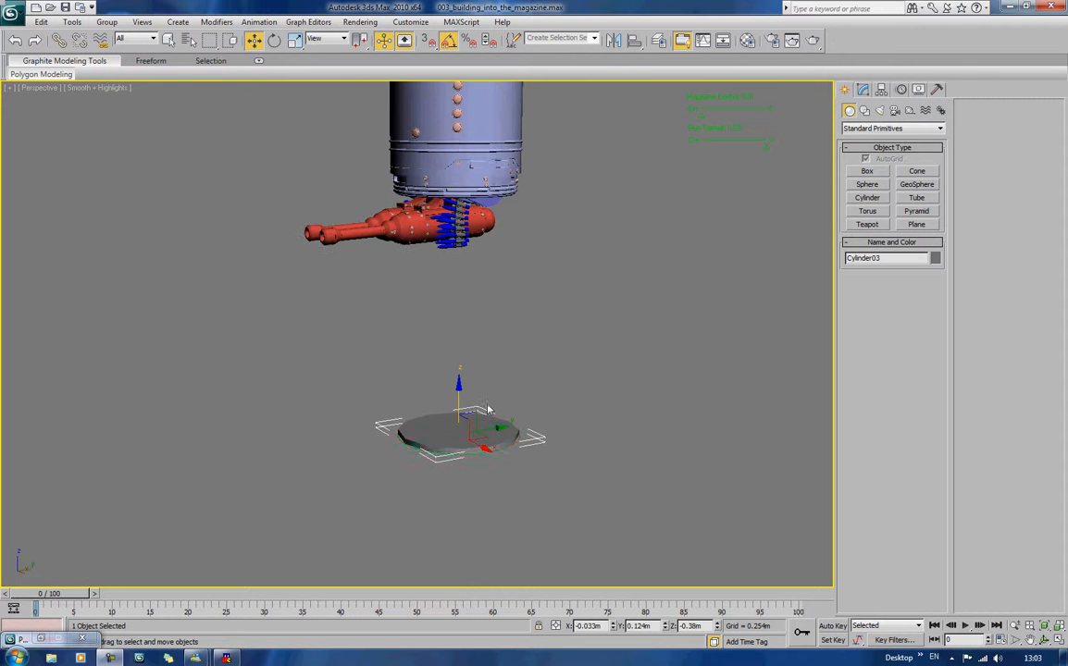
Step: Shift the flat cylinder sideways off the turret's axis, to about X 1.81 m, Y 0.17 m, Z -0.48 m
drag(475, 419, 520, 423)
alt+middle_drag(520, 423, 457, 438)
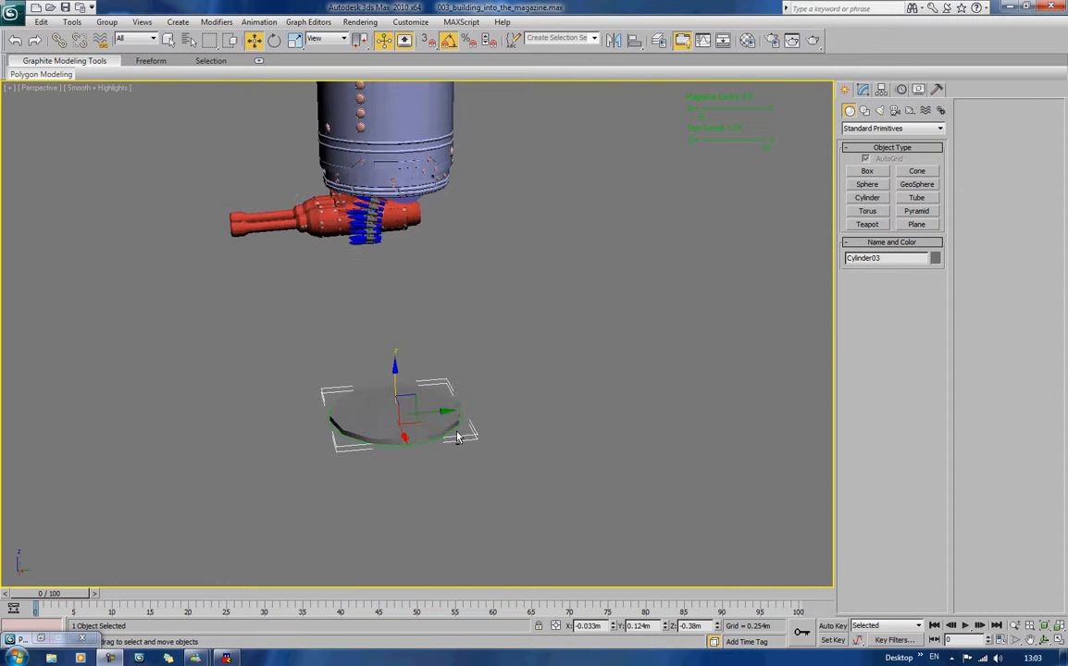
drag(417, 399, 418, 408)
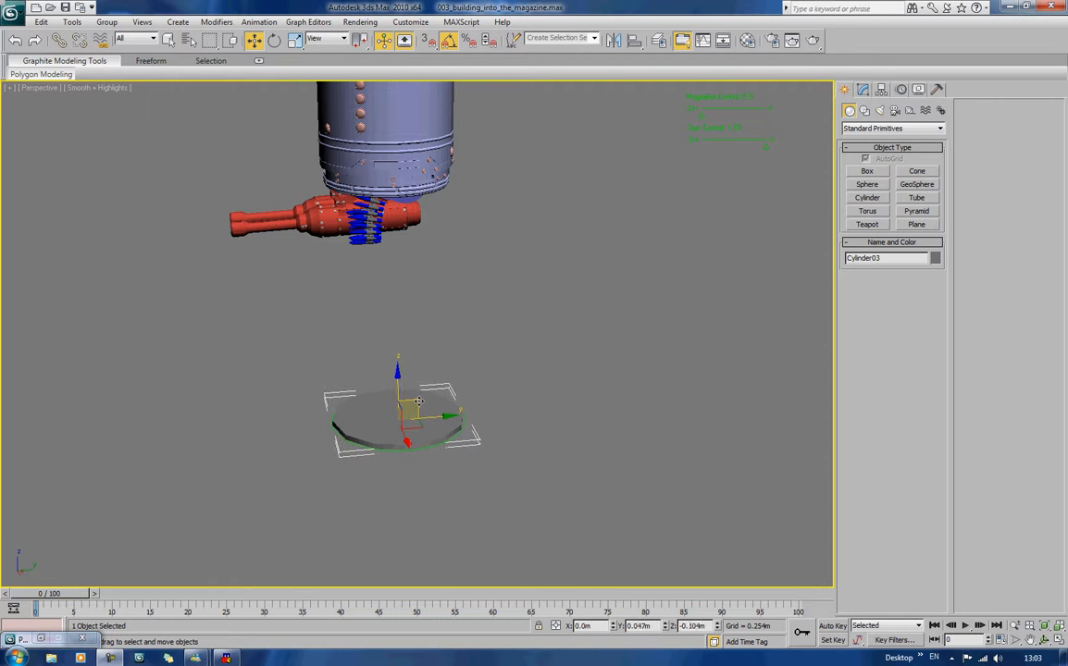
alt+middle_drag(419, 408, 500, 393)
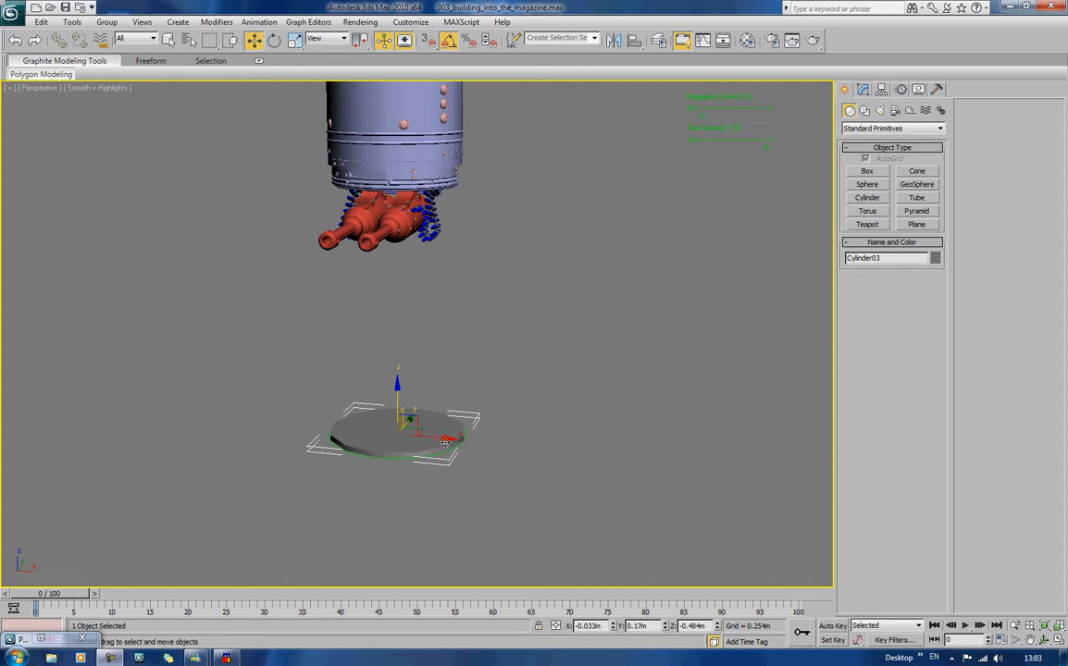
drag(445, 443, 550, 450)
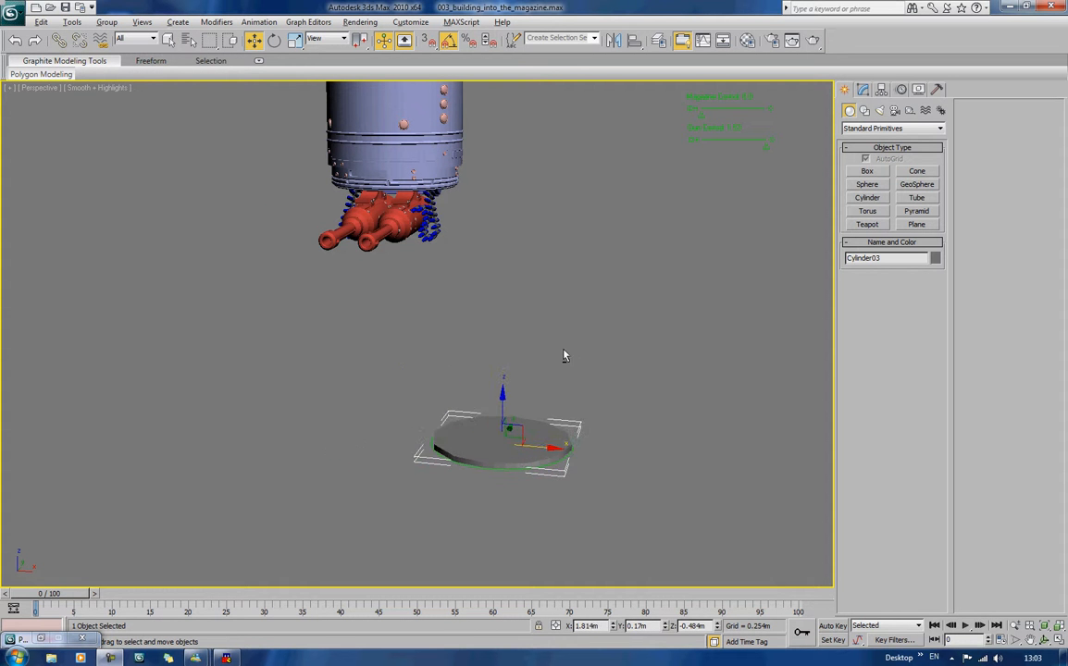
alt+middle_drag(565, 357, 536, 373)
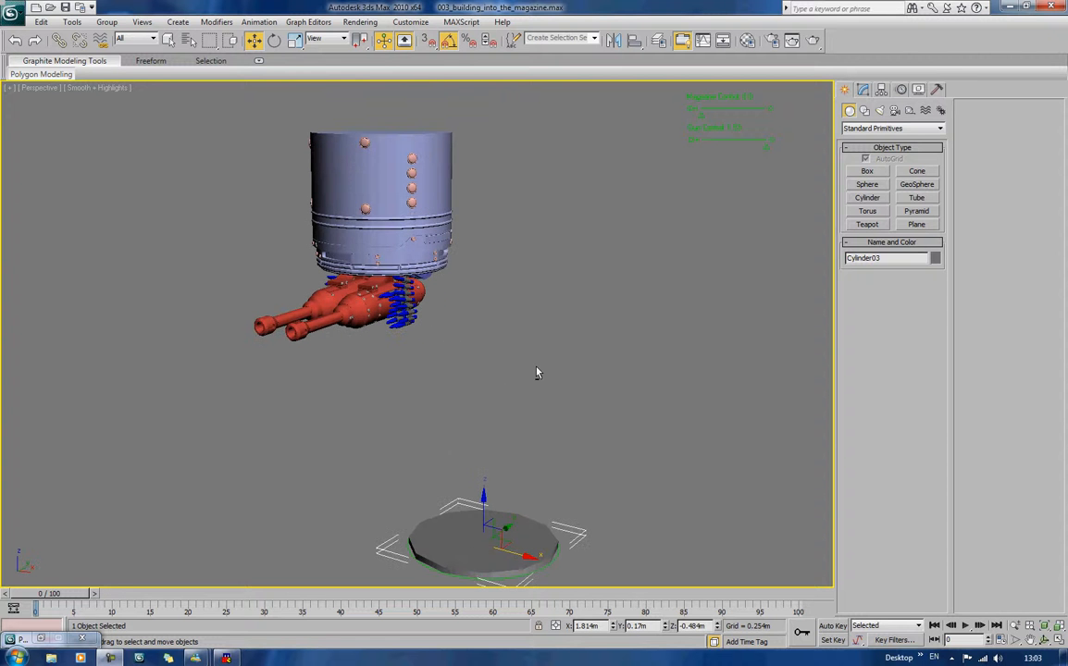
Step: Try both viewport control sliders, and clone the six turret objects along X as one independent copy
drag(703, 113, 736, 113)
mouse_move(766, 147)
mouse_down()
mouse_move(671, 139)
mouse_move(781, 157)
mouse_up()
drag(529, 129, 268, 393)
alt+middle_drag(365, 379, 417, 378)
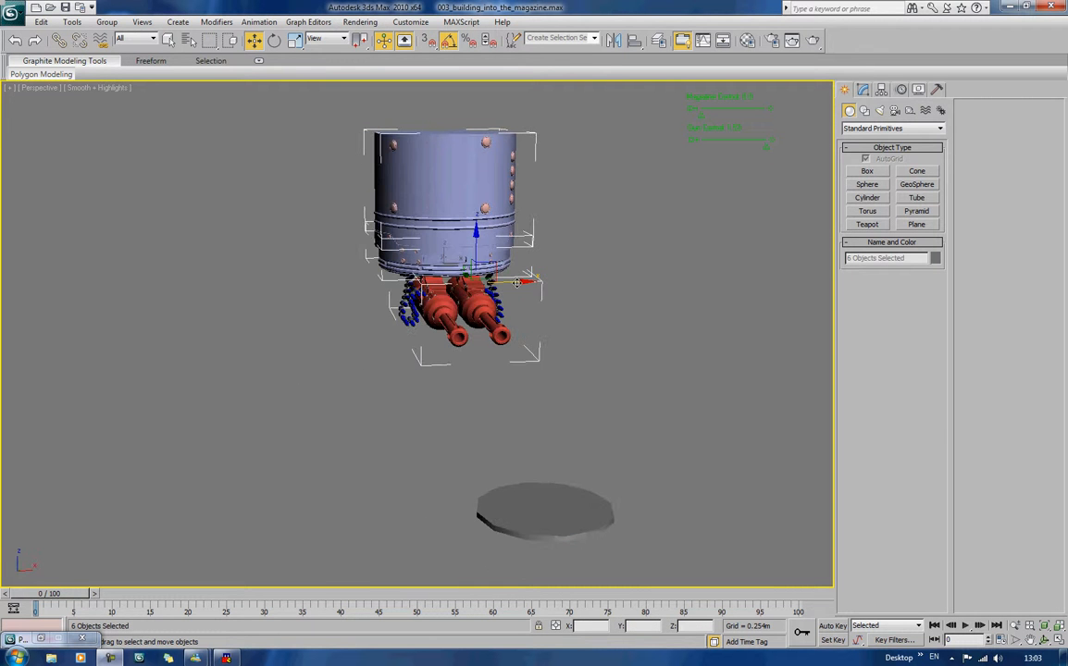
mouse_move(517, 282)
shift+mouse_down()
mouse_move(662, 283)
mouse_move(698, 295)
shift+mouse_up()
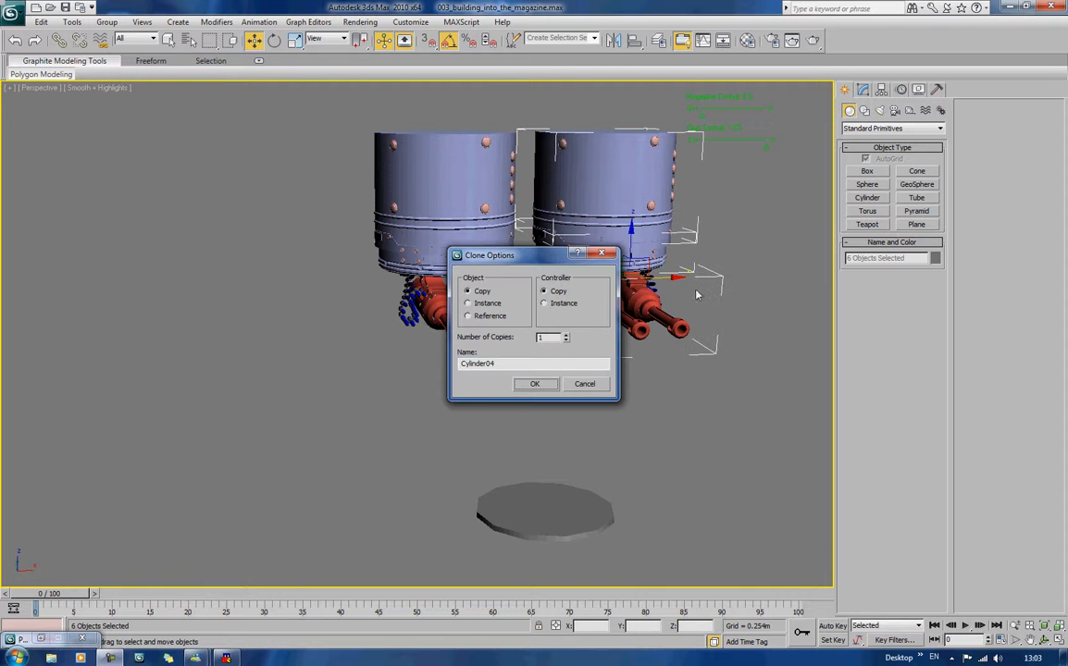
click(536, 385)
Step: Dismiss the desktop notification and move the copied turret farther along X from the original
alt+middle_drag(612, 359, 542, 362)
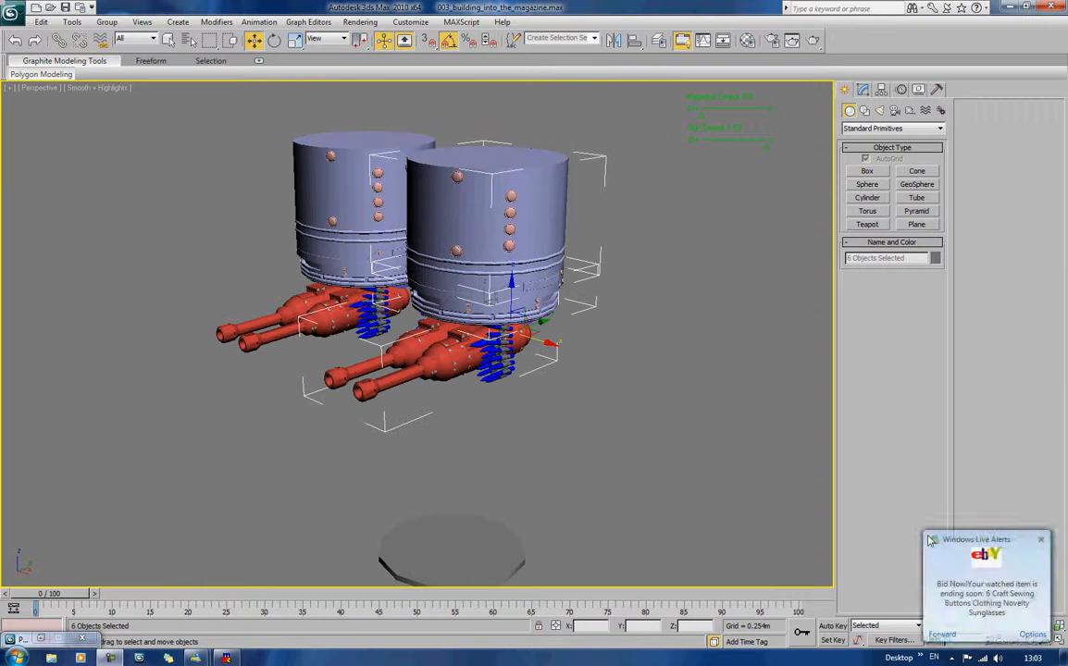
right_click(959, 577)
alt+middle_drag(696, 499, 764, 496)
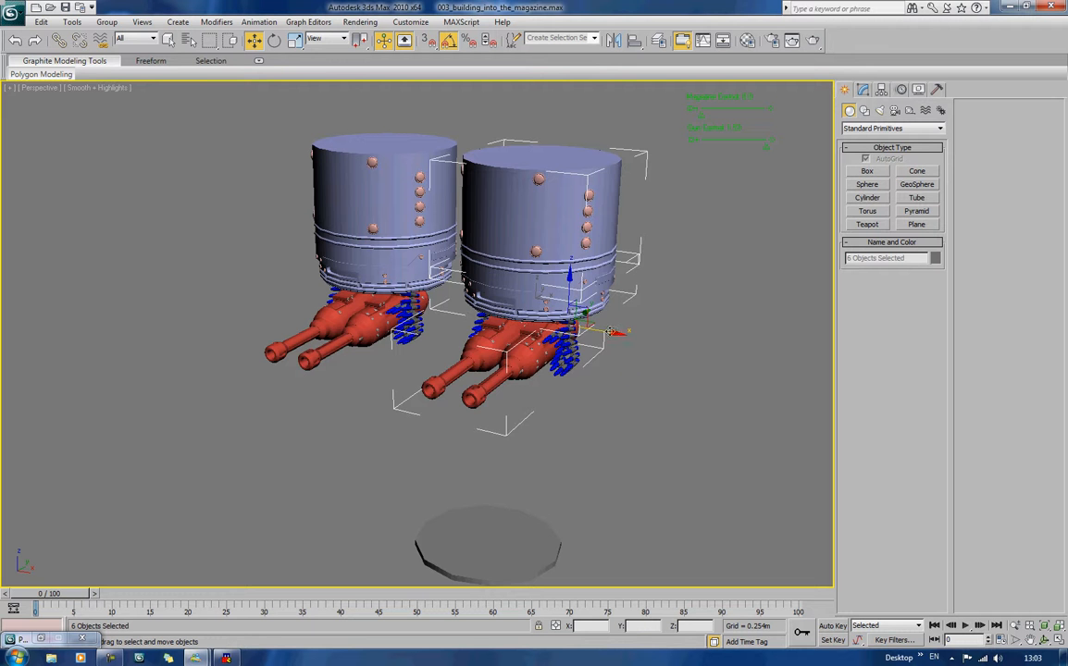
drag(611, 331, 662, 338)
Step: Swing the original turret's guns by lowering the gun slider in the viewport to its minimum
mouse_move(764, 149)
mouse_down()
mouse_move(706, 152)
mouse_move(753, 153)
mouse_up()
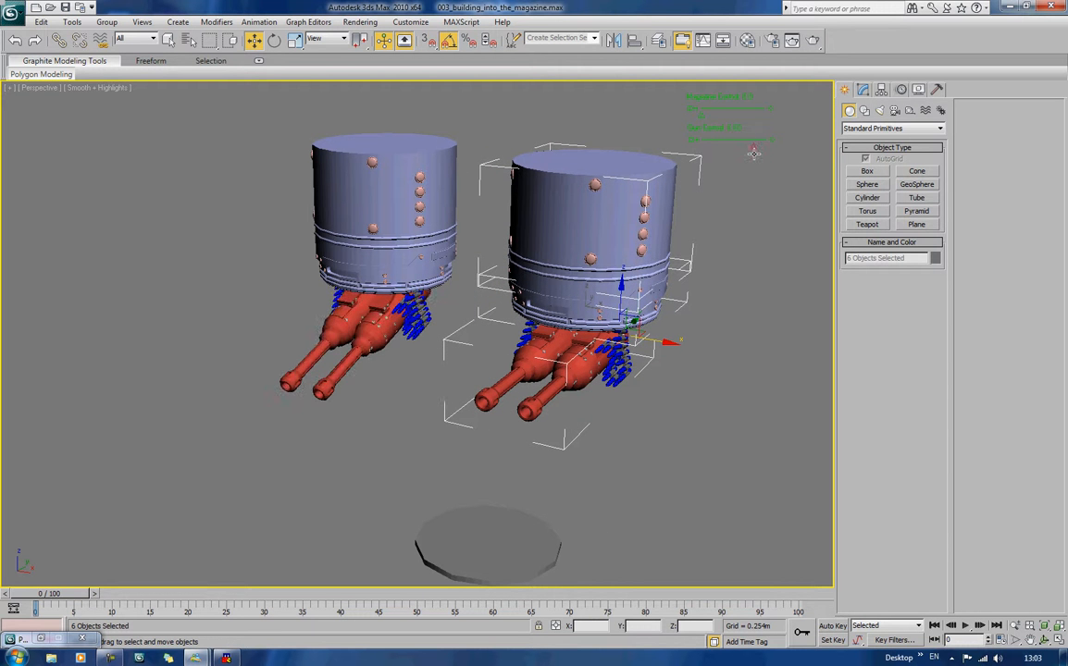
alt+middle_drag(739, 255, 678, 267)
drag(751, 141, 700, 137)
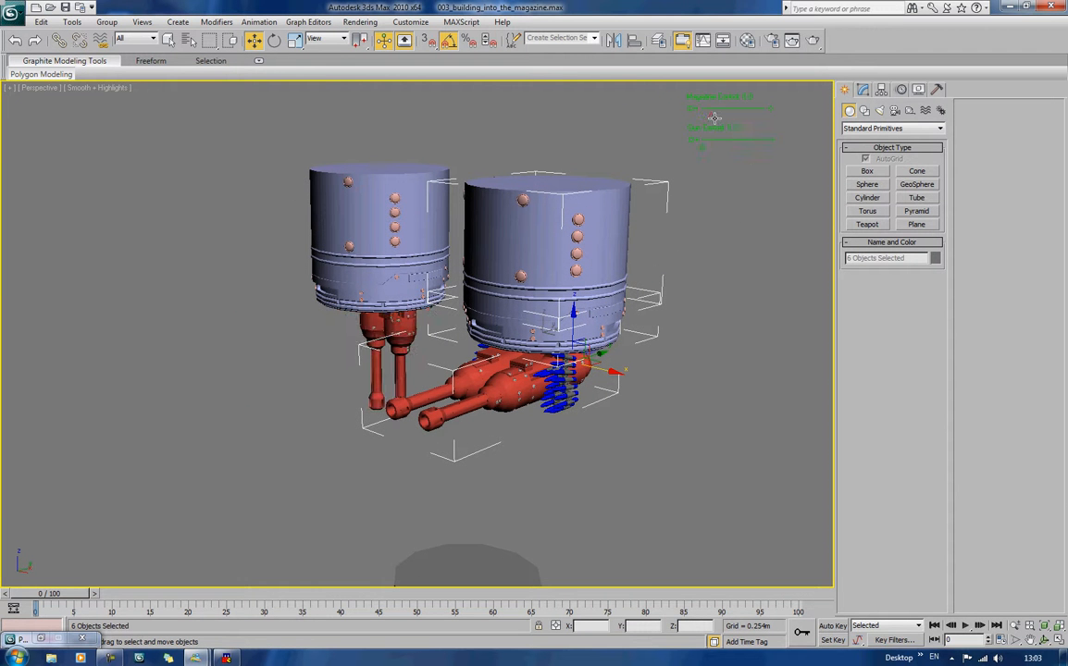
Step: Rotate the copied turret's guns downward about 10 degrees around their local Z axis
alt+middle_drag(699, 171, 722, 204)
click(729, 260)
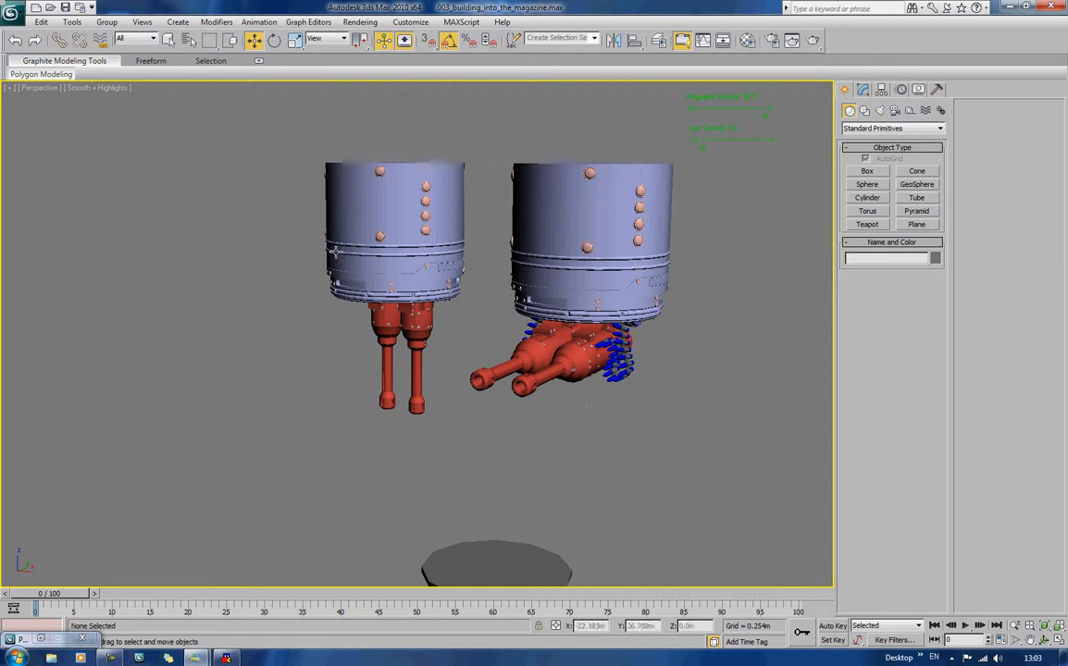
click(274, 40)
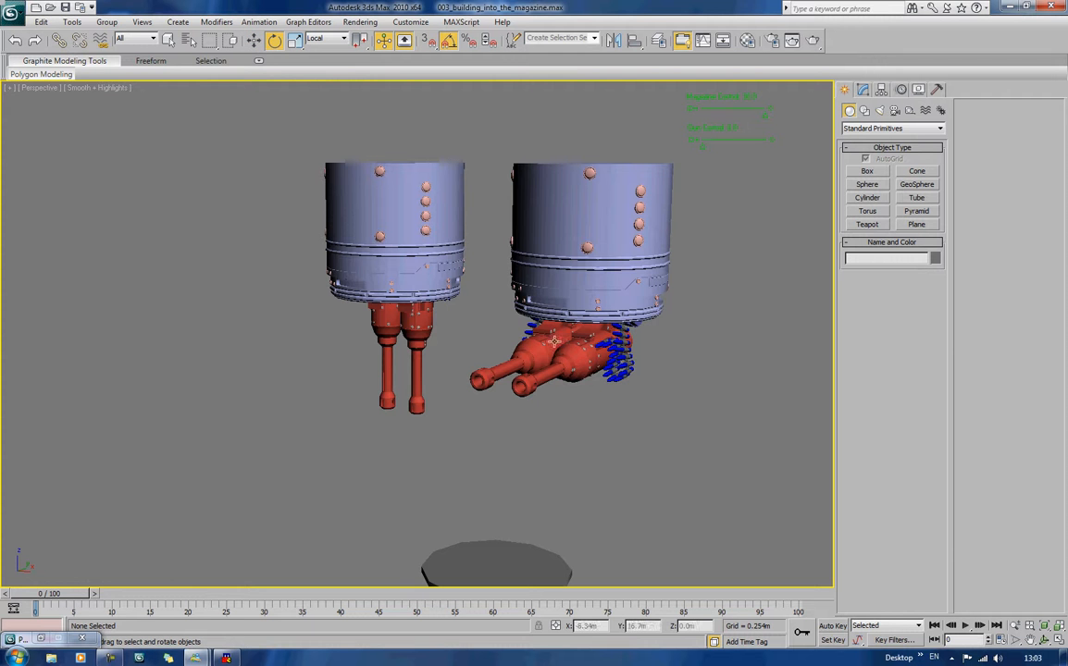
click(554, 338)
drag(529, 273, 530, 289)
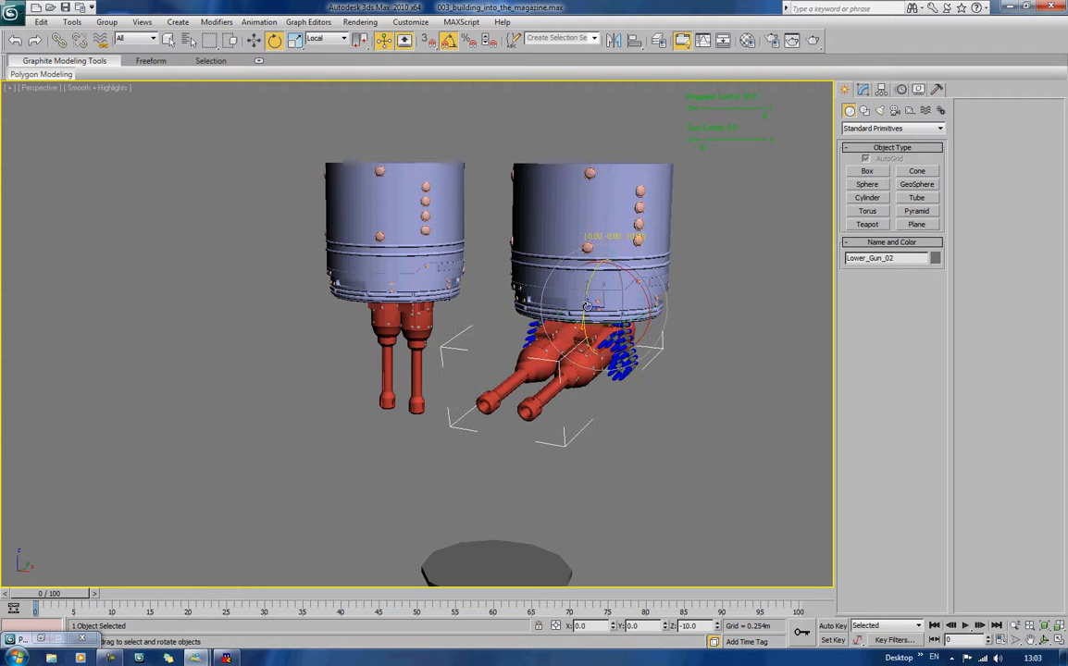
click(731, 323)
middle_drag(731, 323, 710, 312)
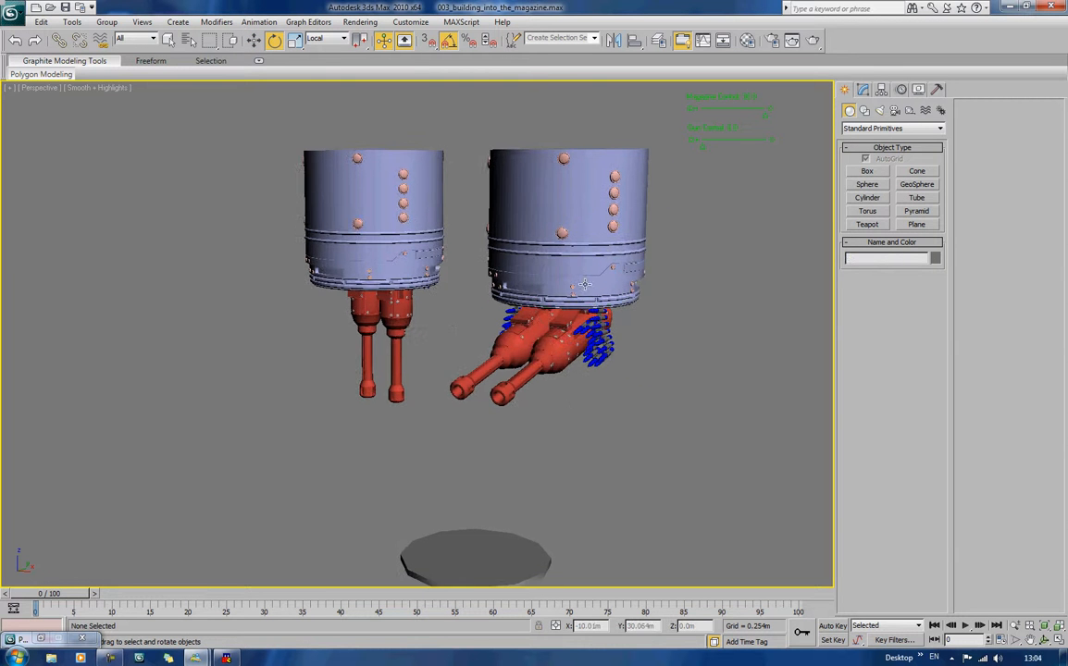
Step: Pull the copied turret's lower ring and guns down along Z, about 1.04 m below its drum, and tilt the assembly
click(584, 284)
key(w)
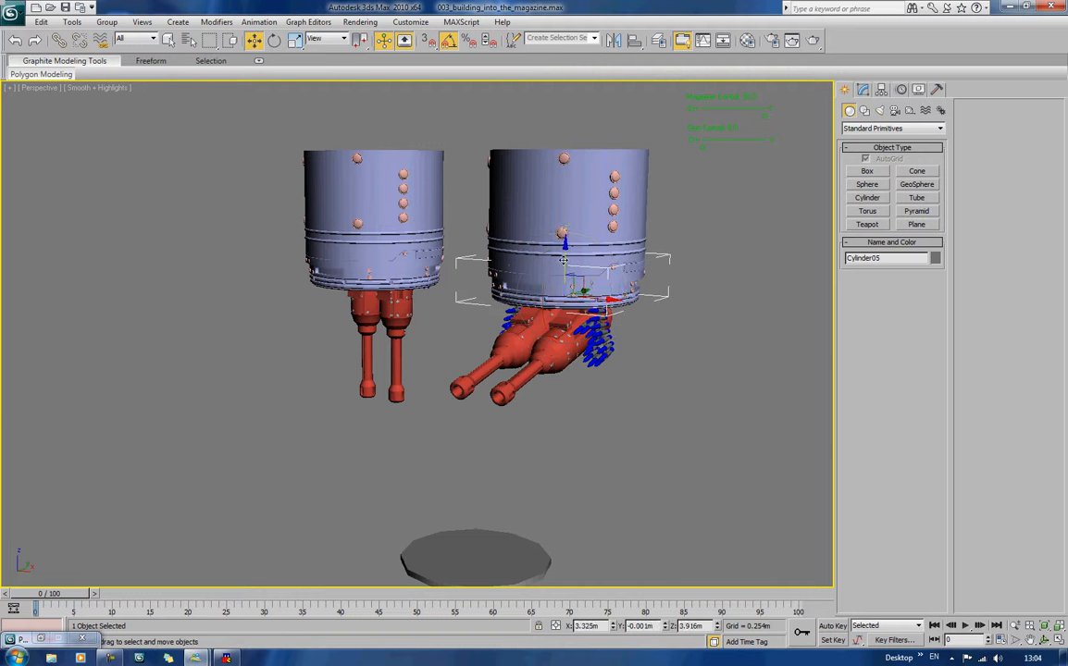
drag(563, 261, 571, 331)
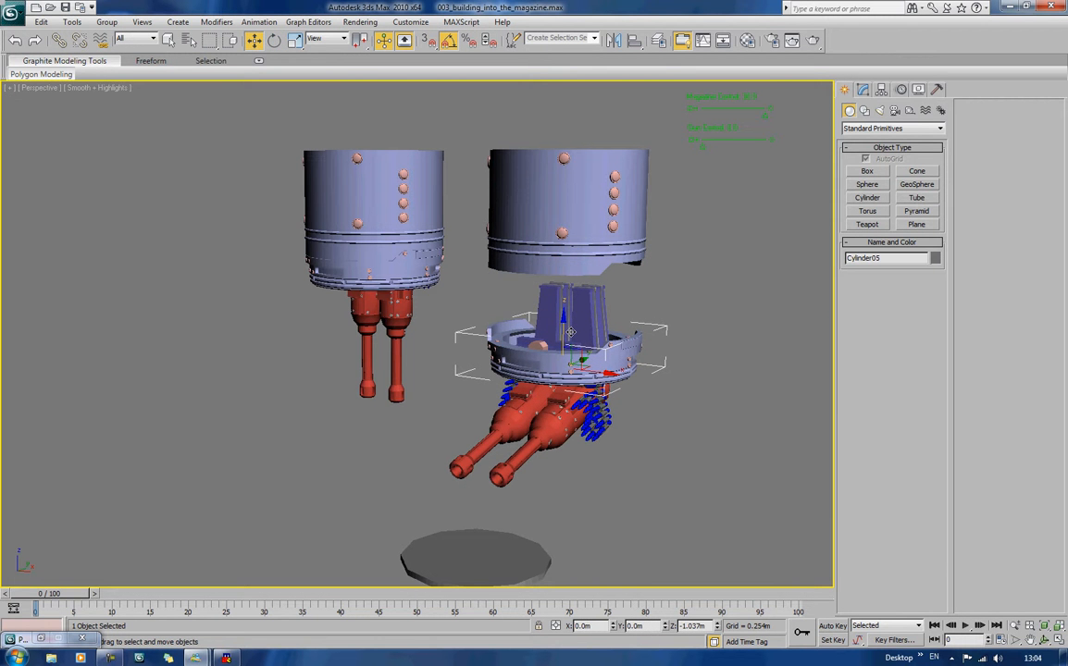
key(e)
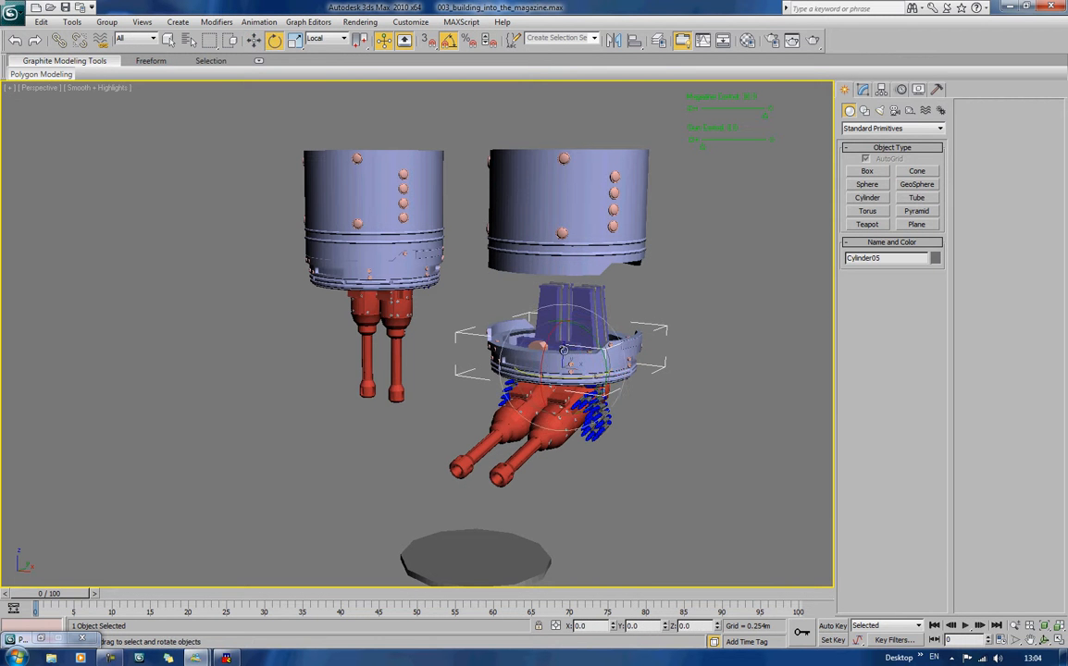
drag(569, 335, 575, 368)
click(712, 434)
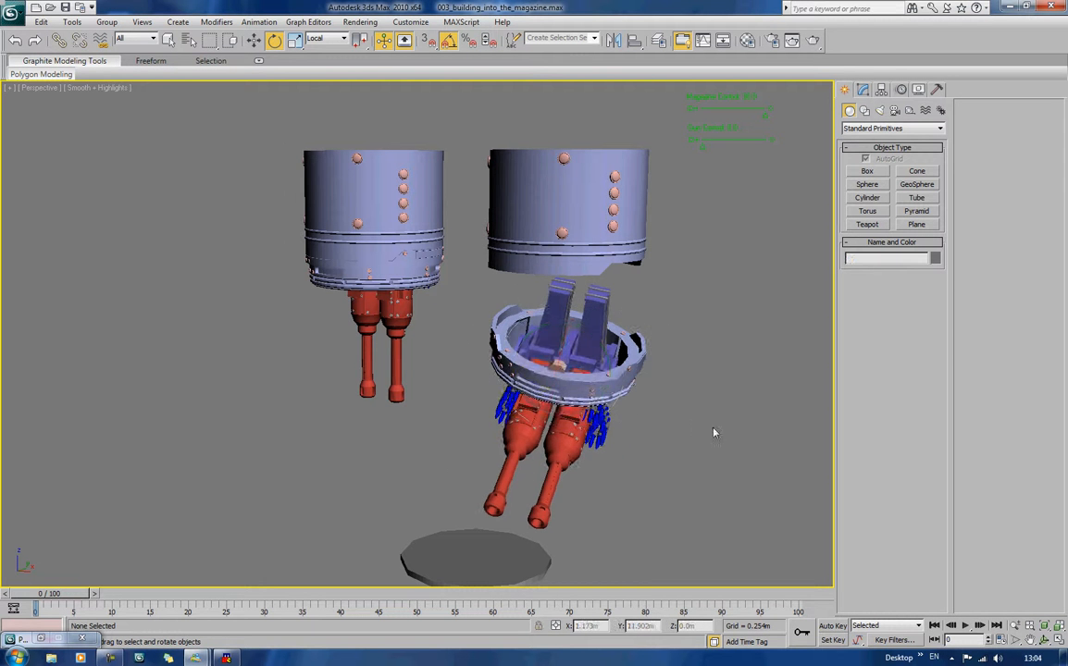
Step: Clone the four objects of the detached ring and gun assembly along X to the far side of the original turret
middle_drag(713, 434, 544, 421)
click(474, 357)
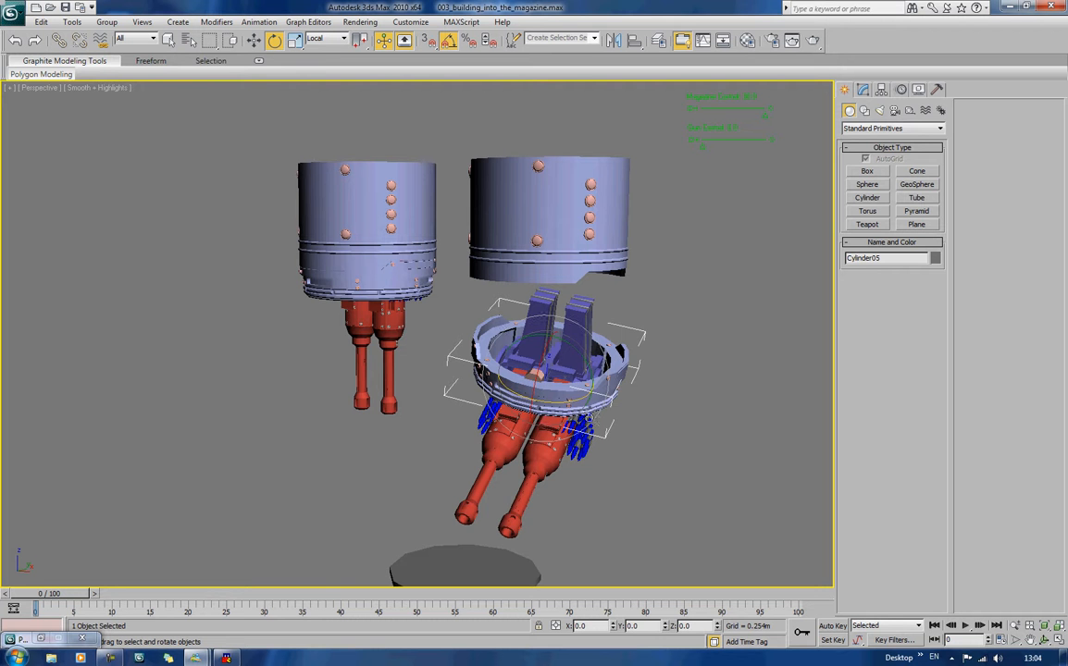
drag(661, 432, 444, 305)
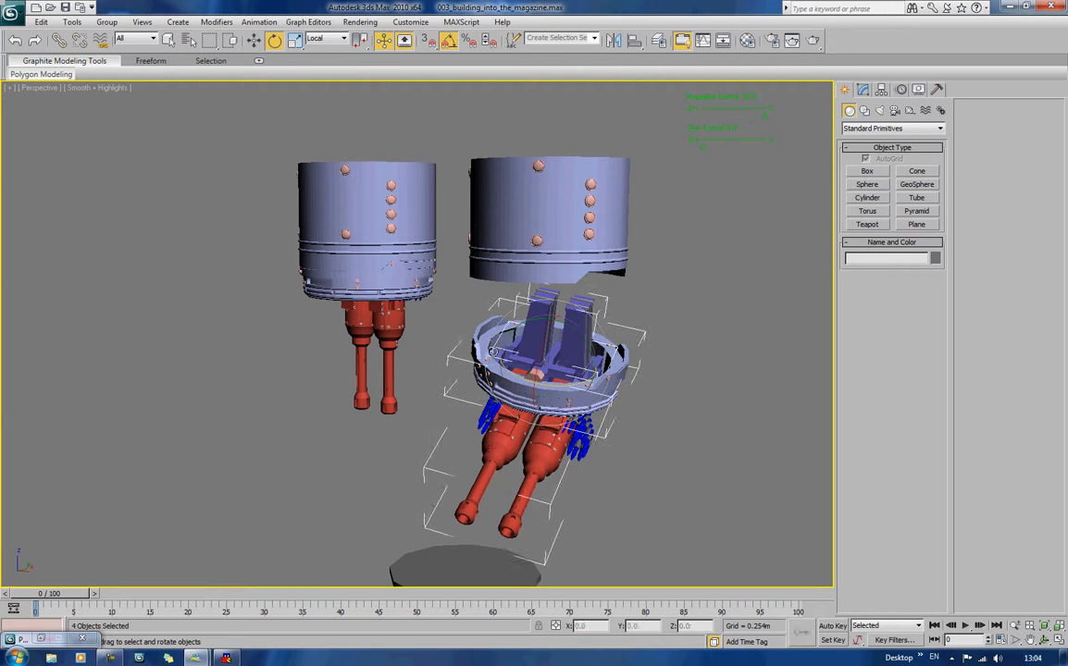
click(659, 389)
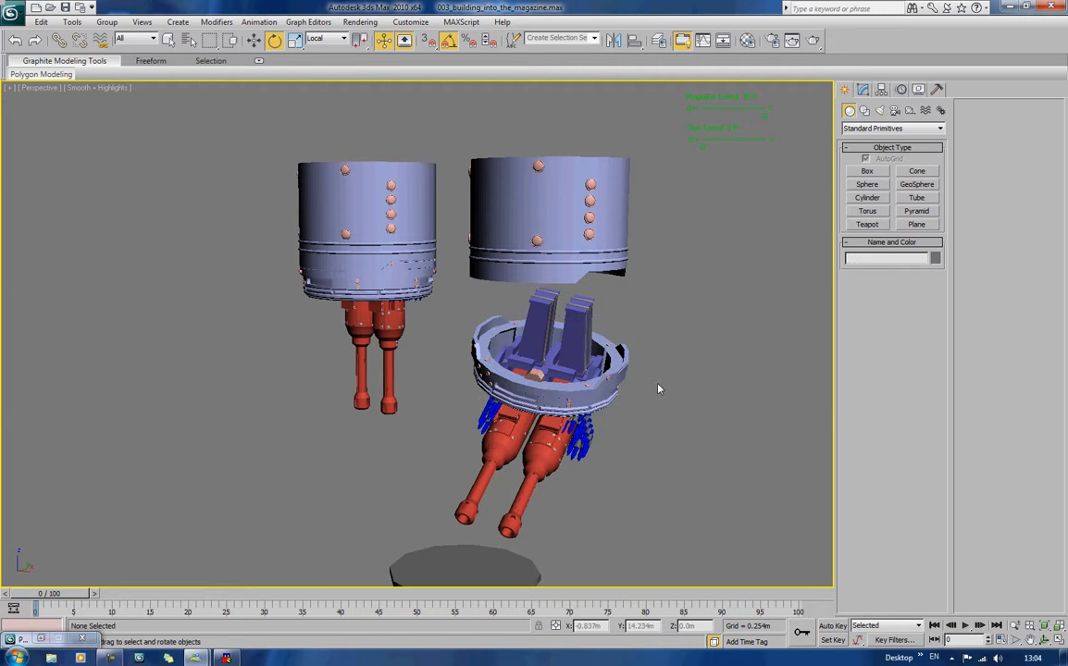
key(ctrl+z)
key(w)
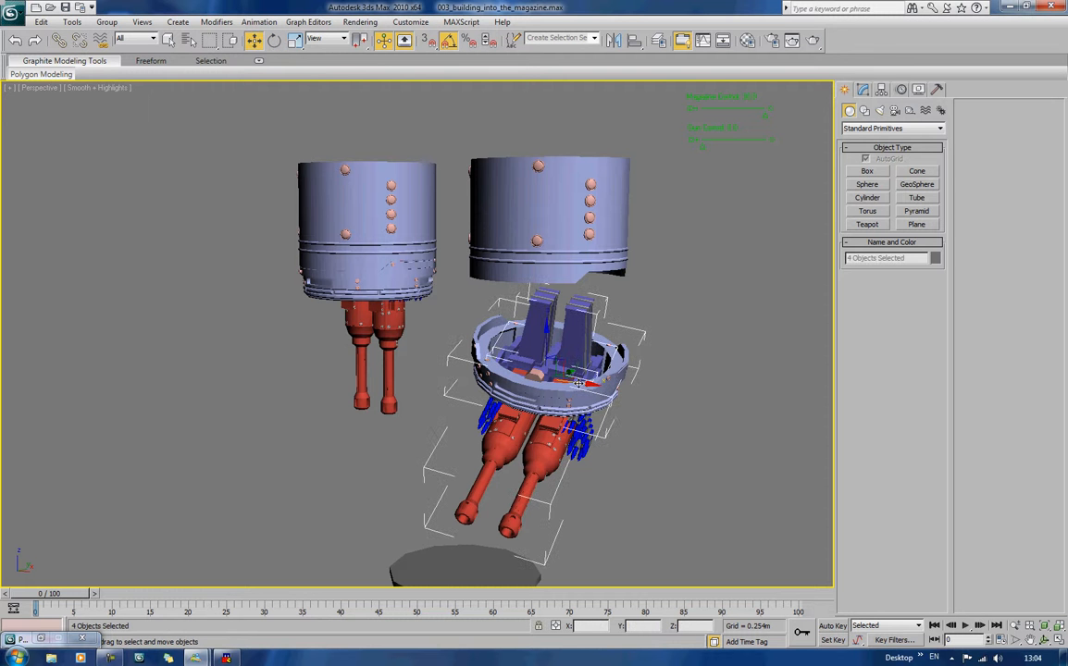
shift+drag(584, 385, 273, 382)
click(535, 384)
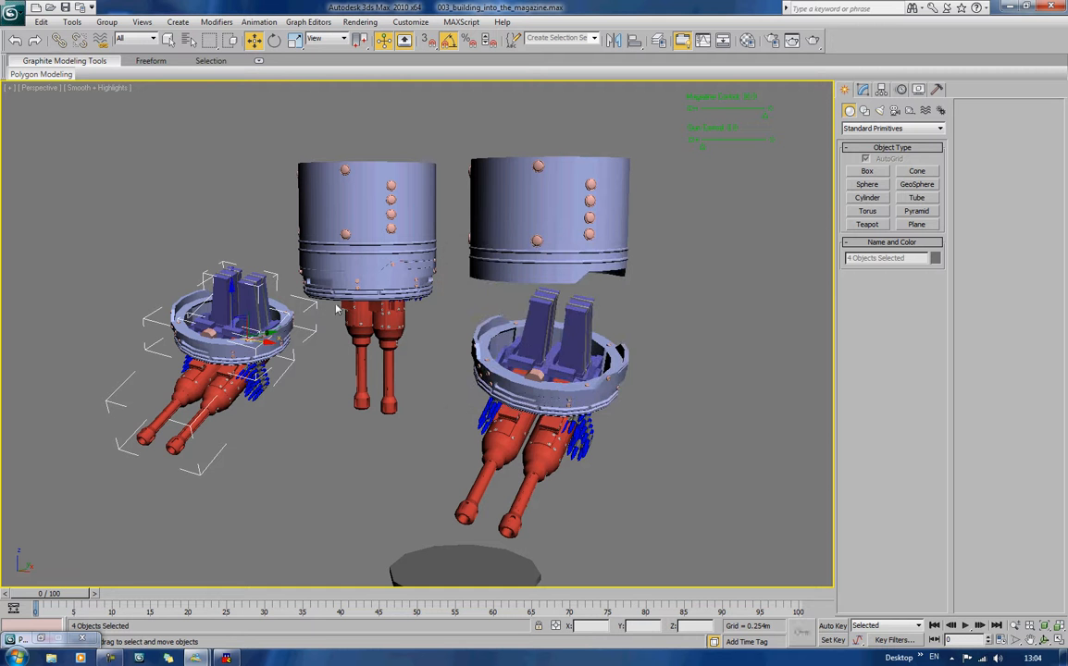
Step: Rotate the cloned ring and gun assembly freely so that its barrels point up and outward
key(e)
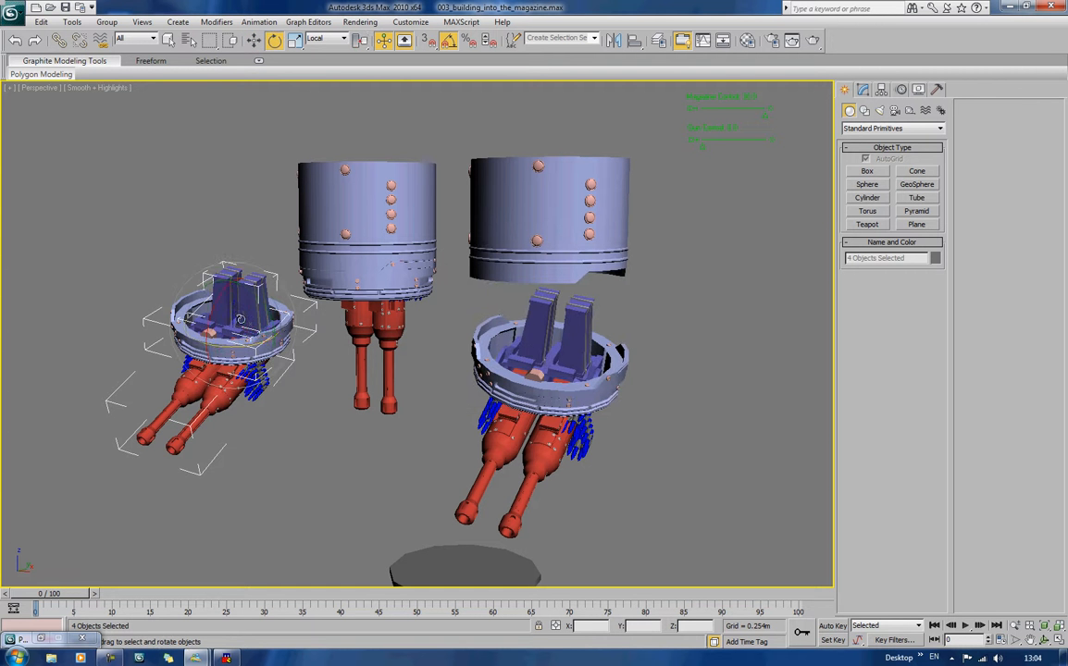
drag(239, 319, 198, 312)
click(248, 421)
alt+middle_drag(310, 452, 365, 431)
alt+middle_drag(454, 389, 478, 403)
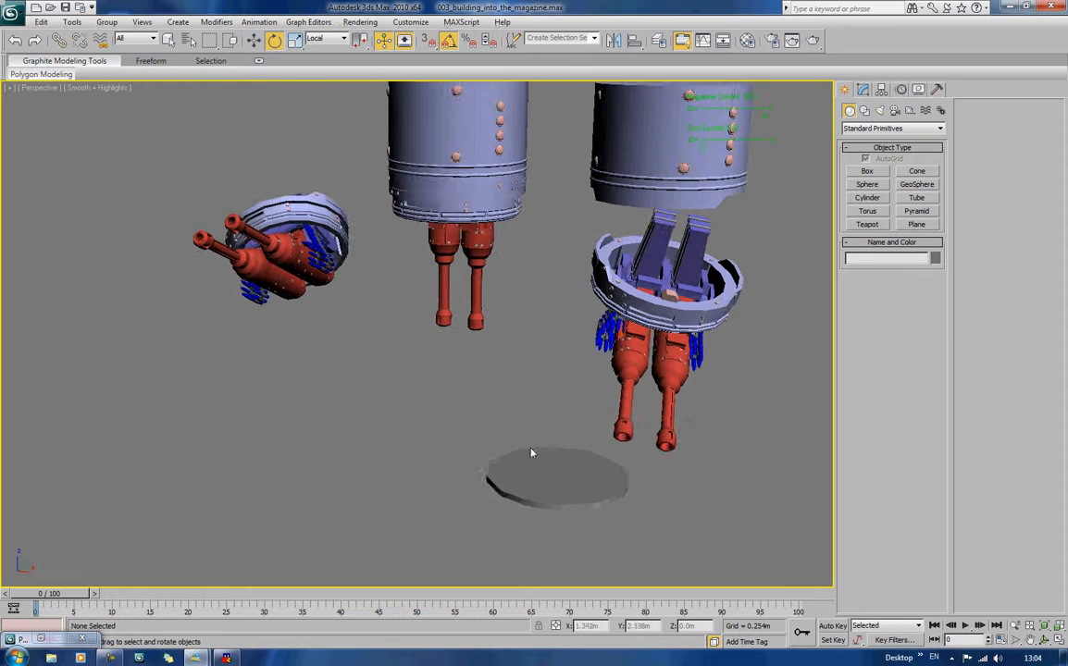
Step: Move the flat disc along X beneath the original turret, to about X 0.15 m
click(543, 482)
key(w)
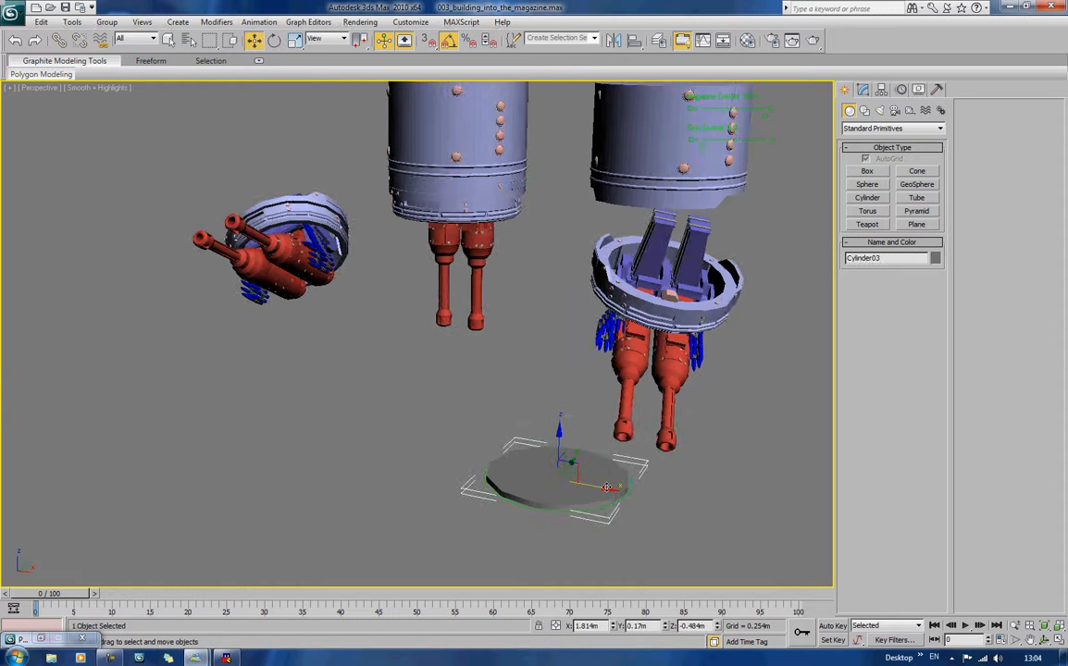
drag(571, 488, 515, 481)
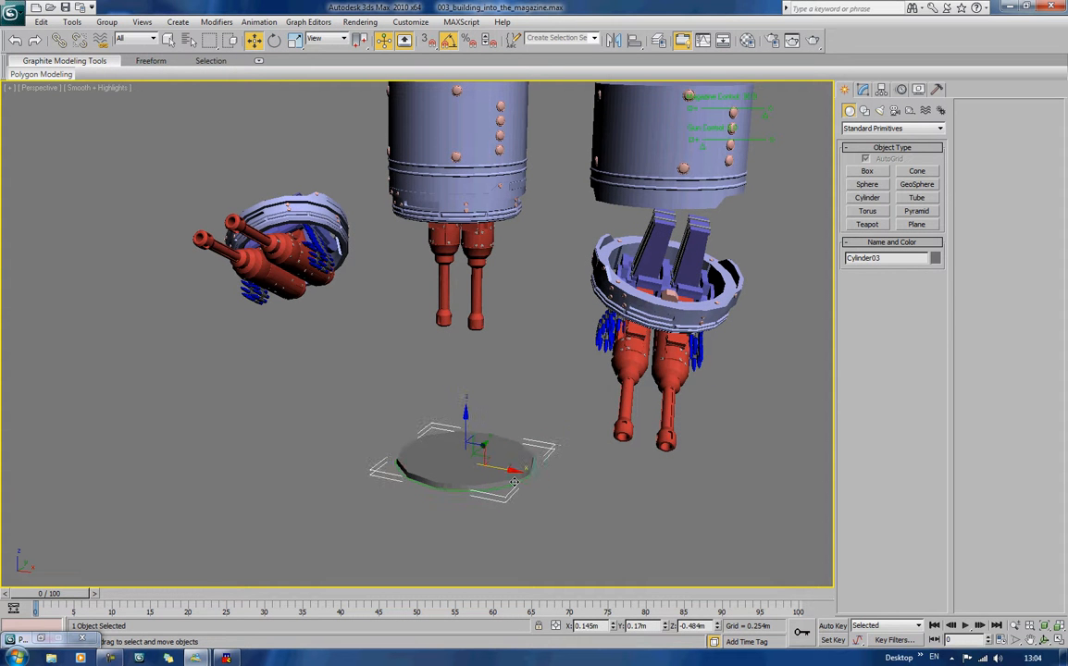
Step: Apply the grey 01 - Default material to the flat disc, close the Material Editor and deselect the disc
key(m)
click(646, 125)
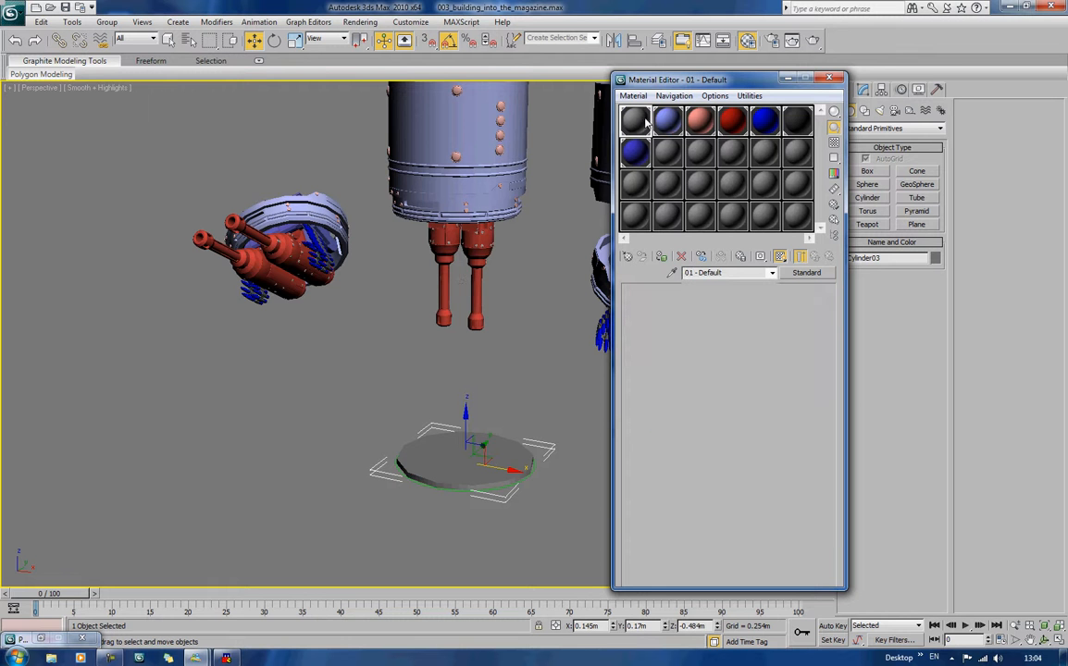
drag(643, 121, 453, 453)
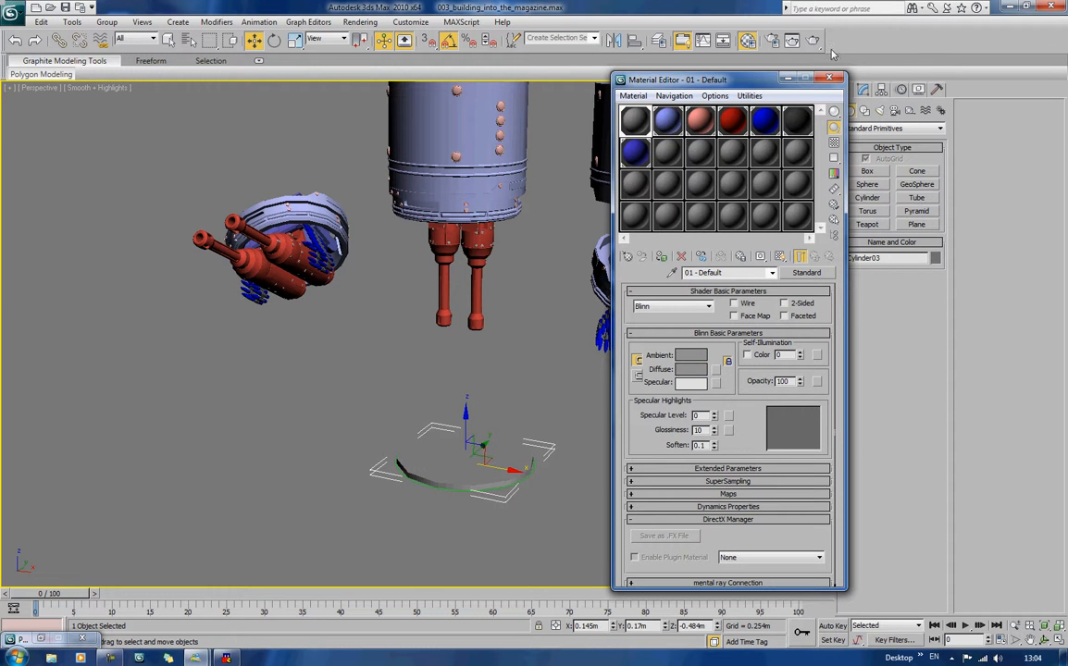
click(830, 77)
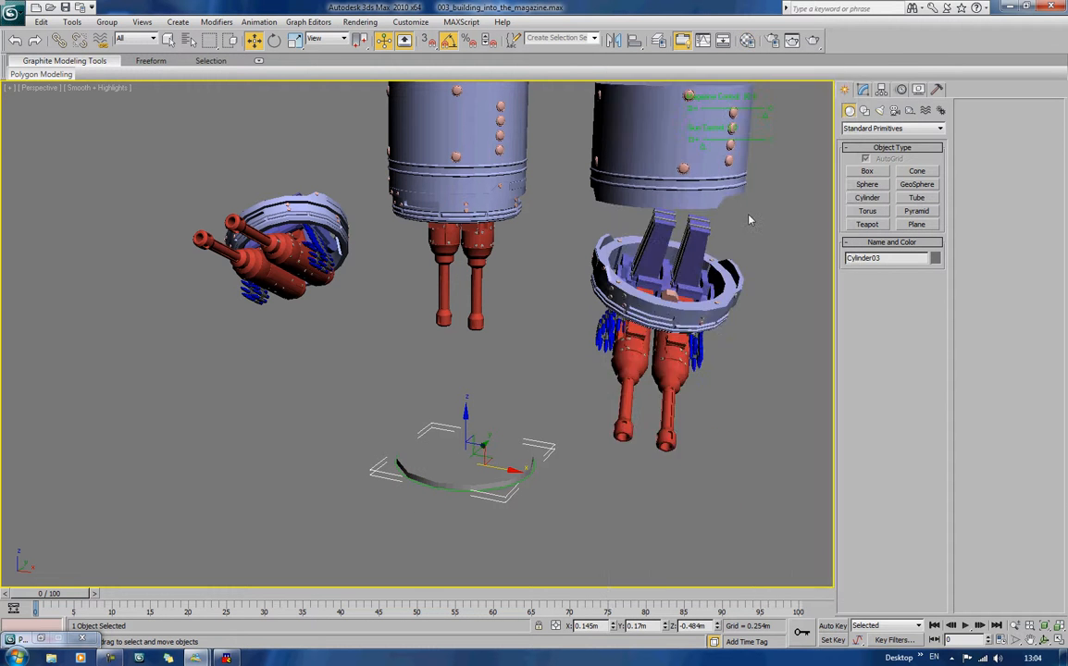
click(760, 232)
Step: Start exporting the whole scene and choose the mt3 gun turret folder inside PROJECTS on drive E as its destination
middle_drag(761, 233, 770, 302)
scroll(770, 302, down, 3)
alt+middle_drag(701, 274, 715, 239)
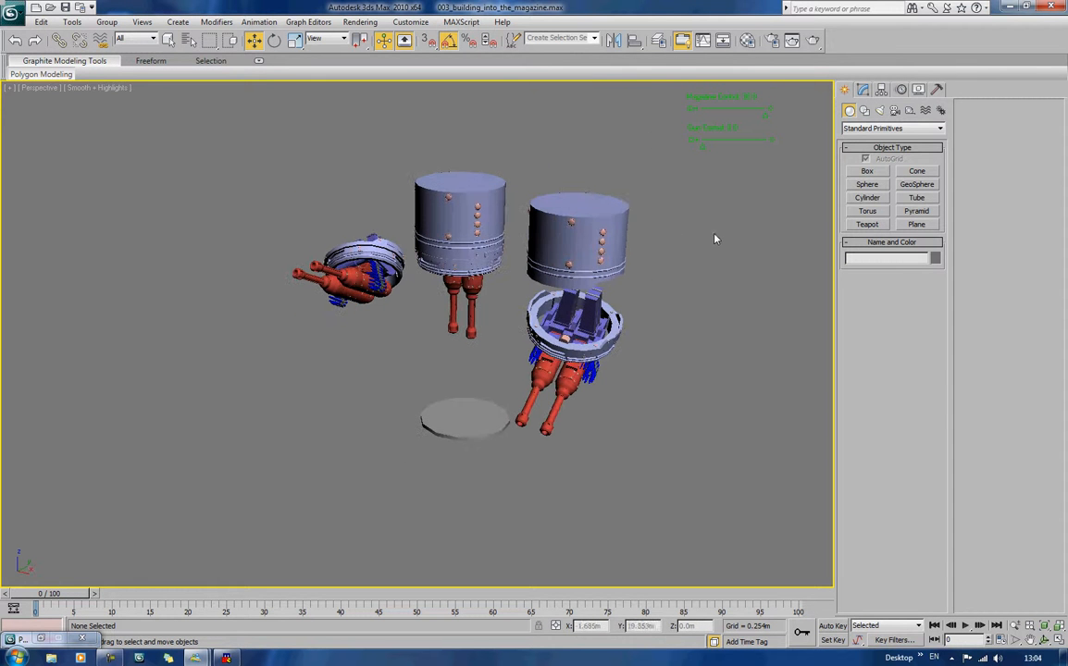
click(12, 13)
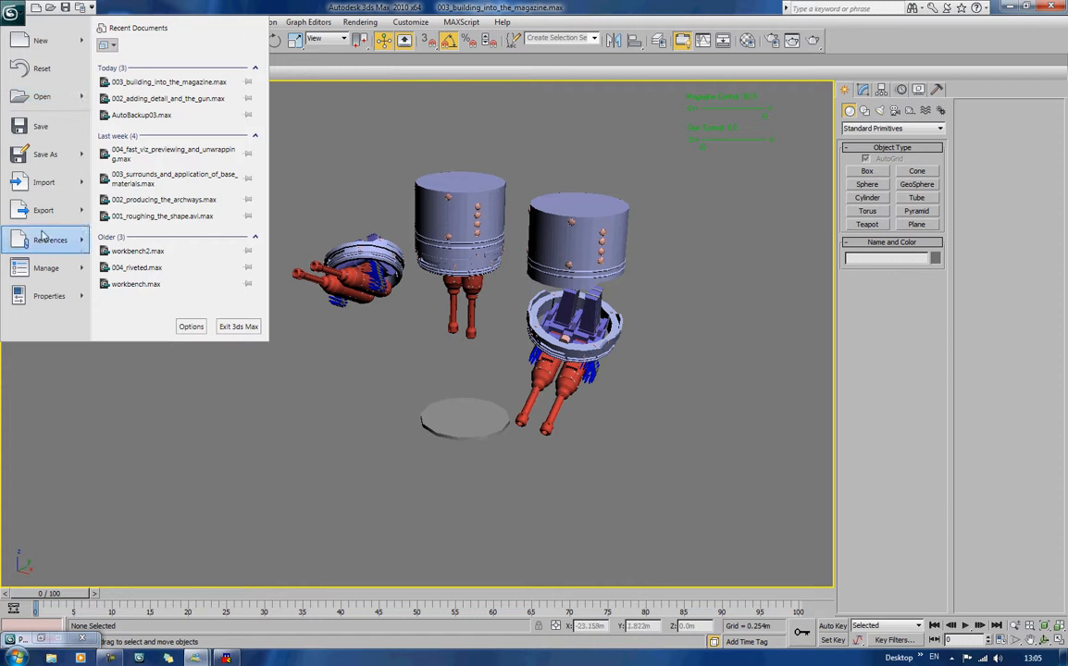
mouse_move(42, 211)
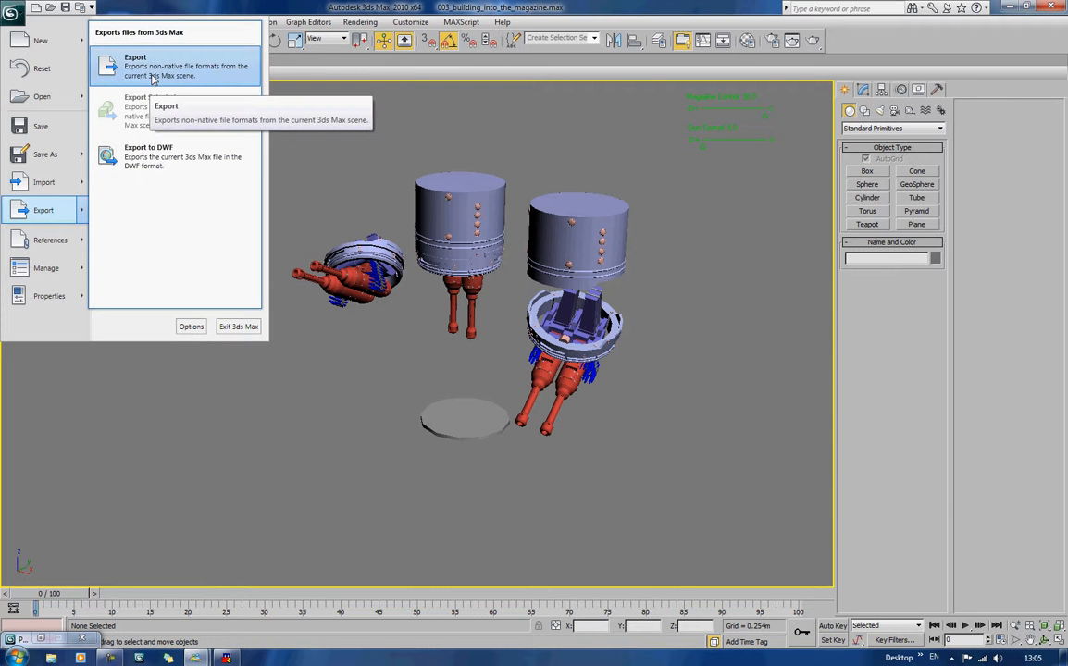
click(212, 74)
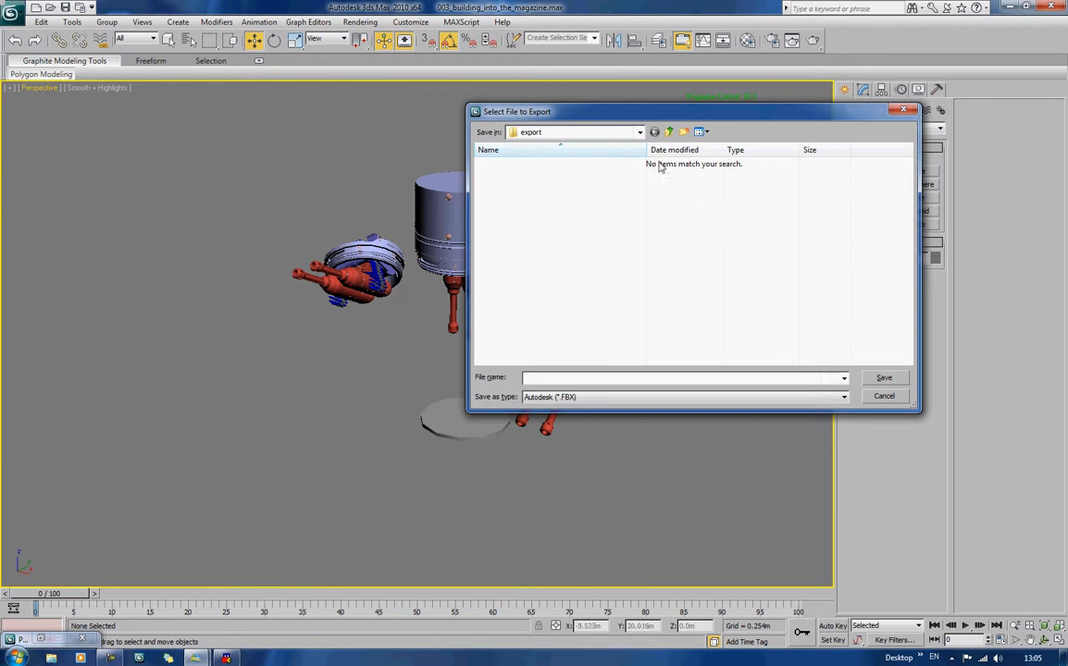
click(635, 132)
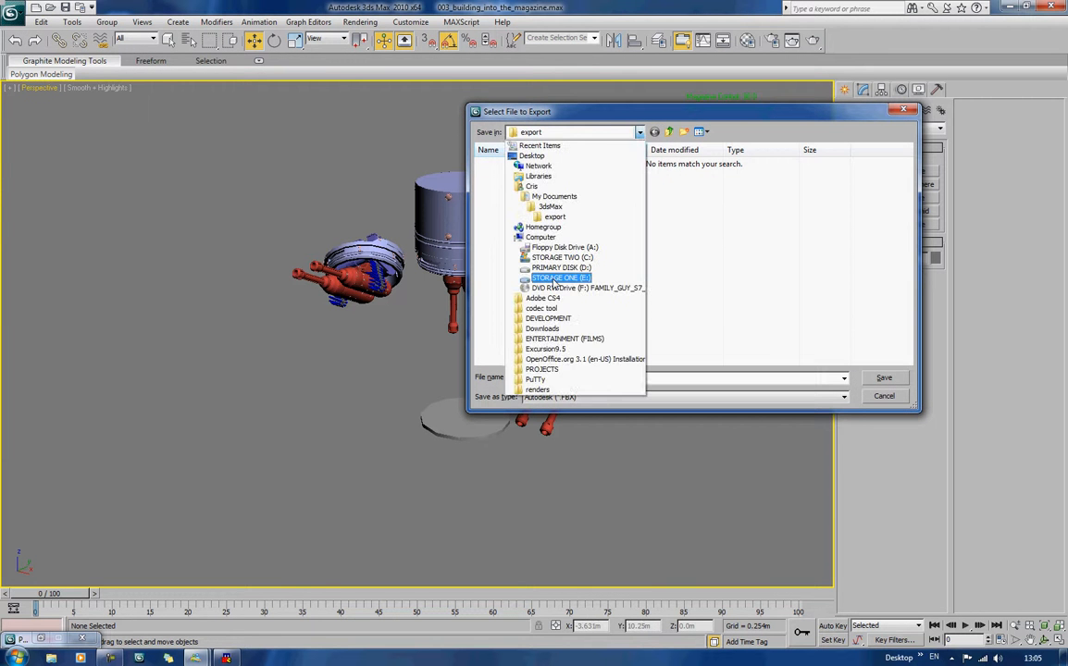
click(553, 280)
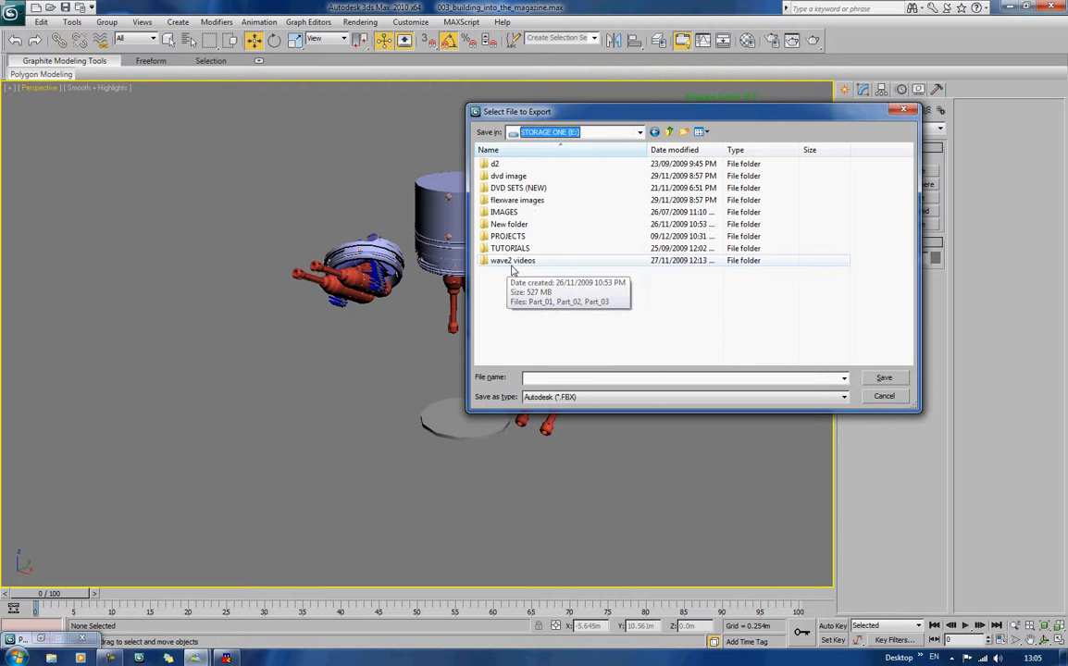
double_click(507, 236)
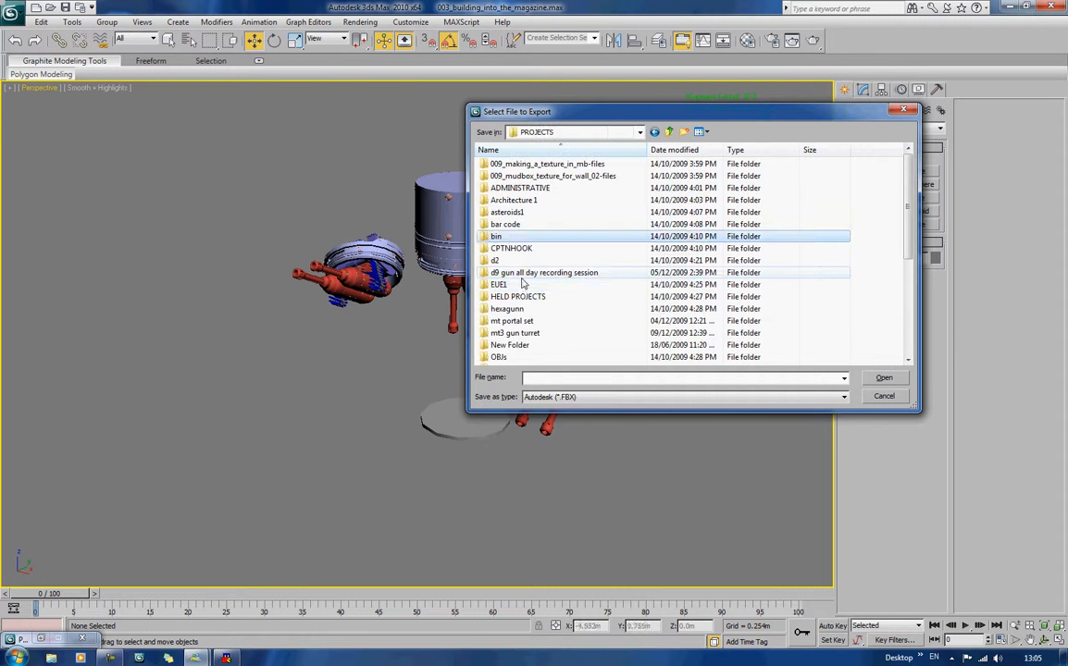
click(516, 334)
double_click(515, 335)
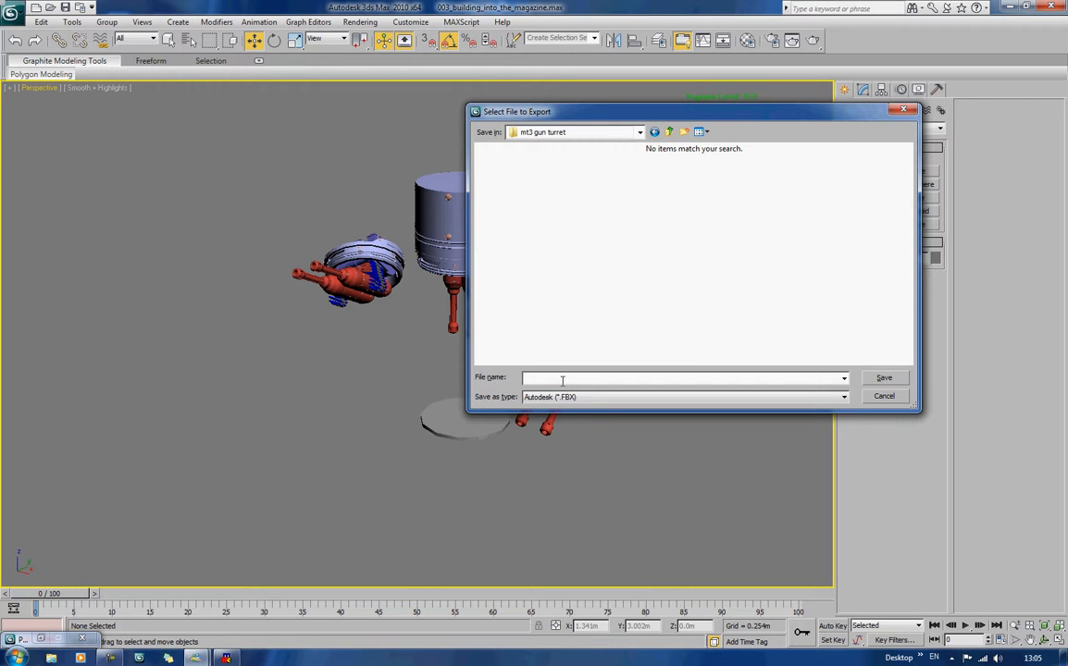
Step: Name the export file bs_exp_ and save it in the Autodesk FBX format
text(bs_exp_)
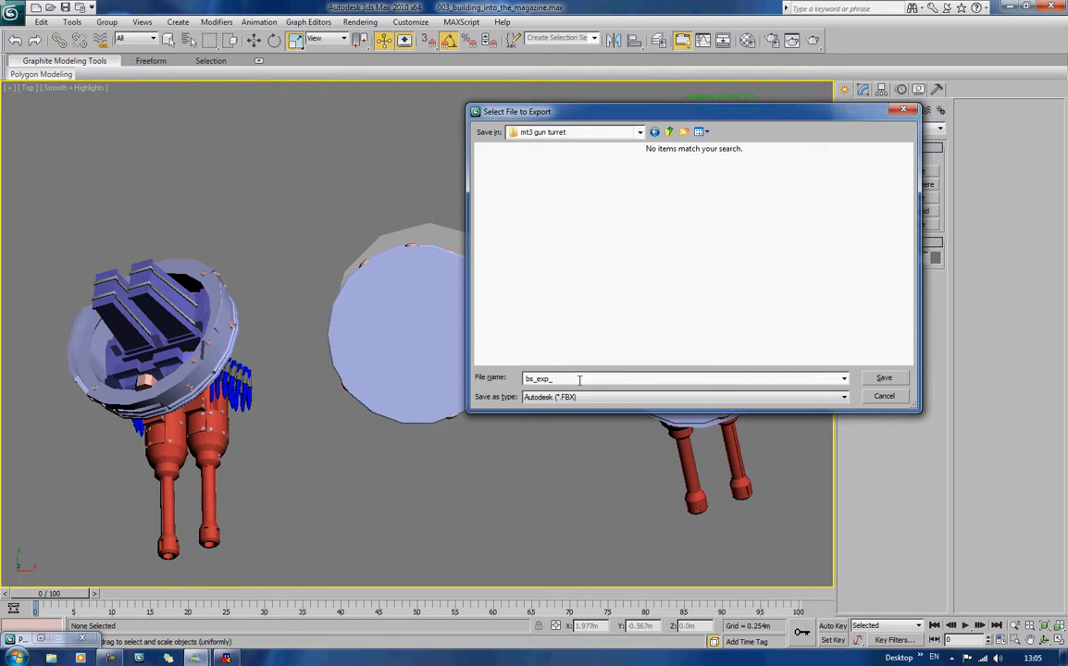
drag(554, 111, 440, 110)
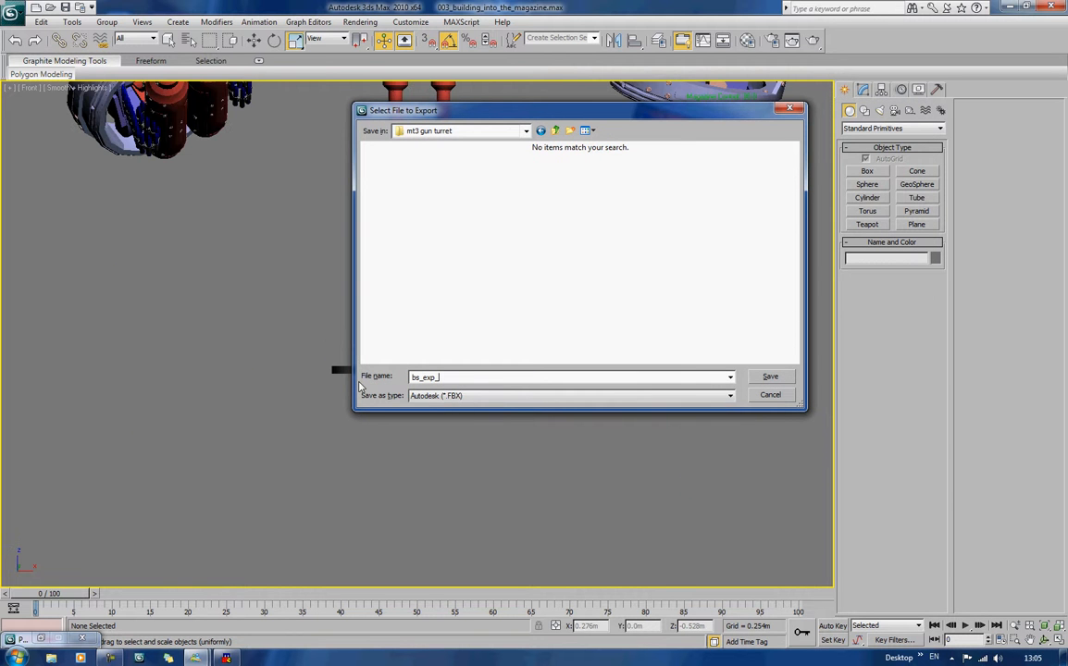
drag(578, 103, 528, 96)
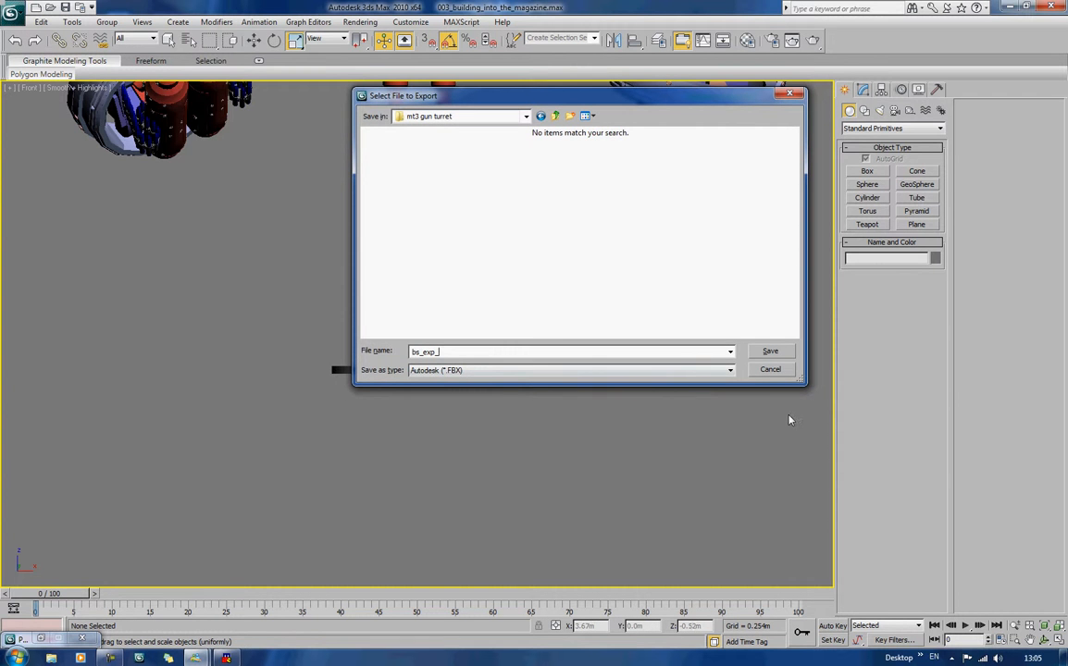
click(770, 352)
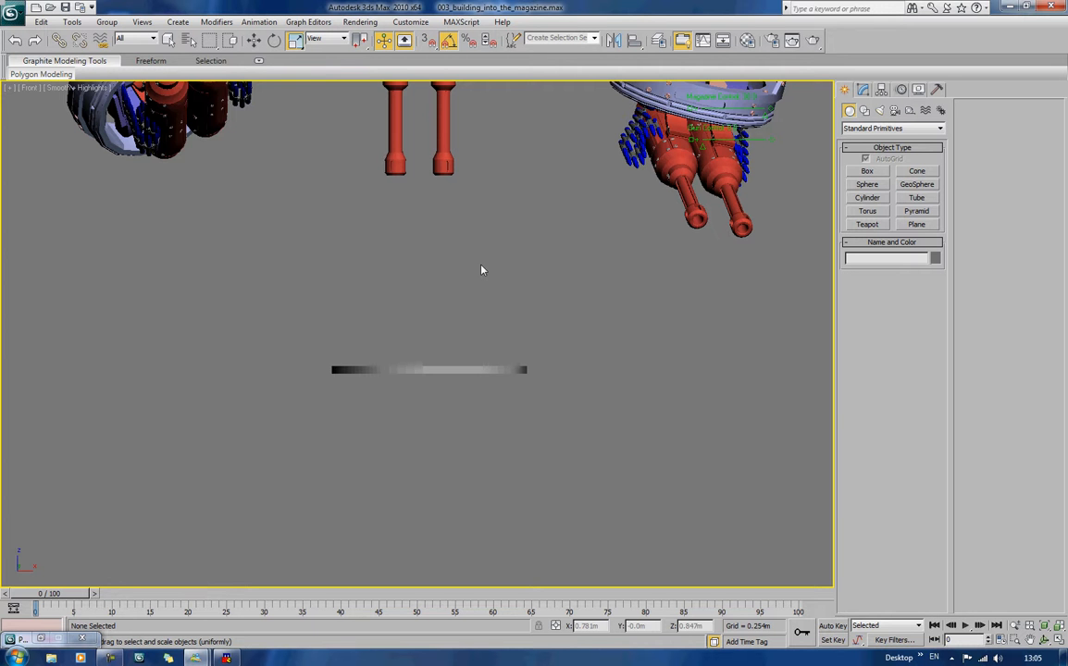
Step: Select every object in the scene from the perspective view and start a new export
key(p)
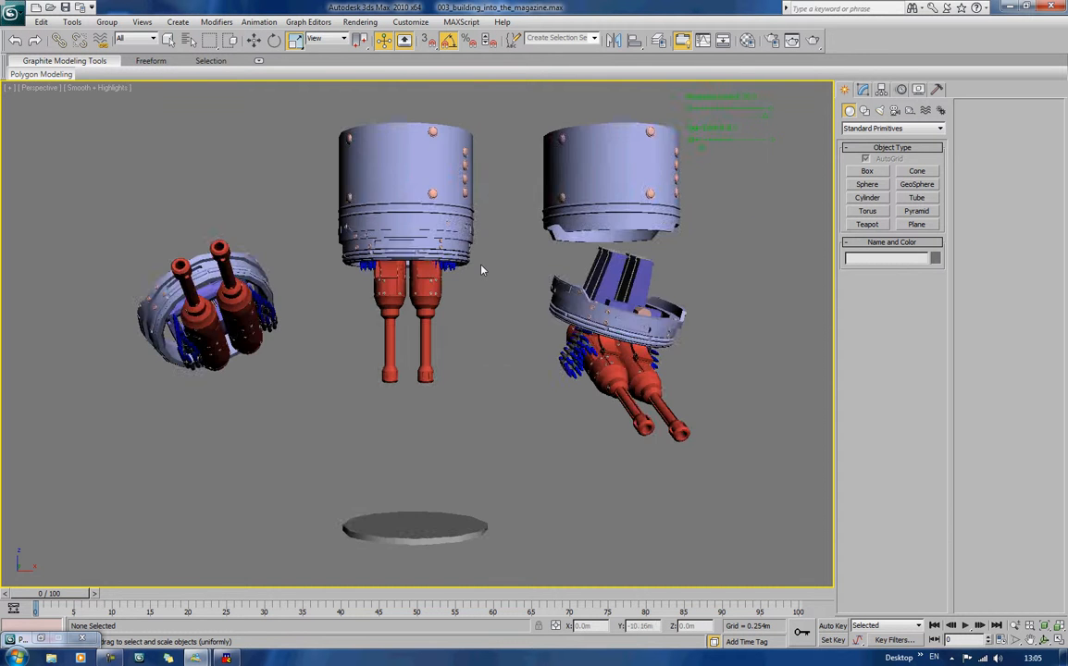
alt+middle_drag(498, 270, 440, 291)
middle_drag(459, 329, 480, 309)
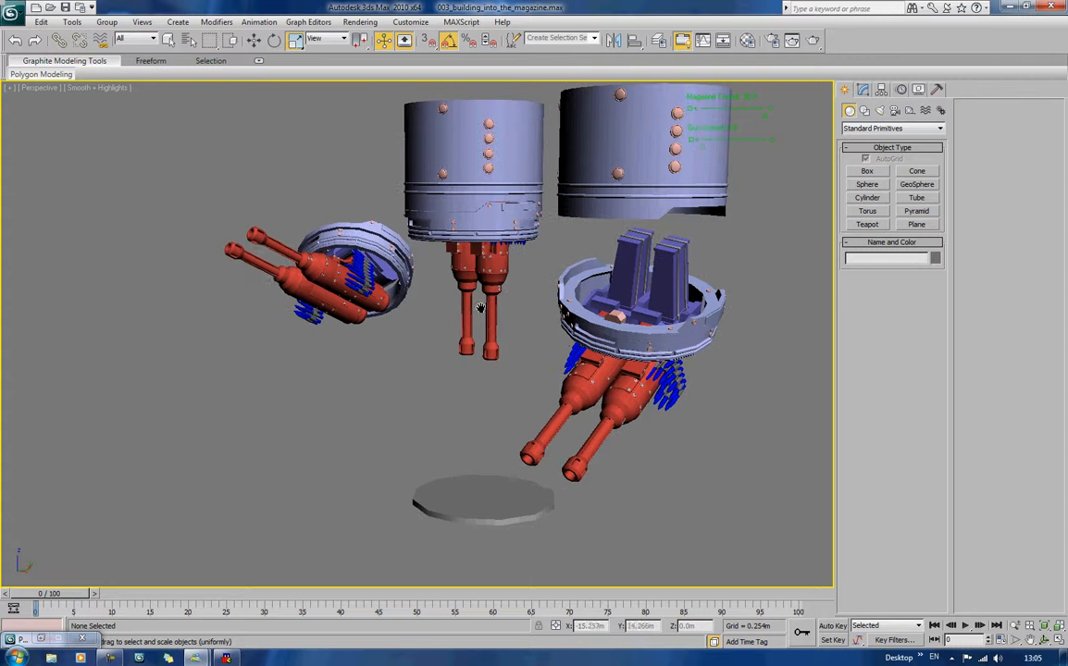
click(11, 12)
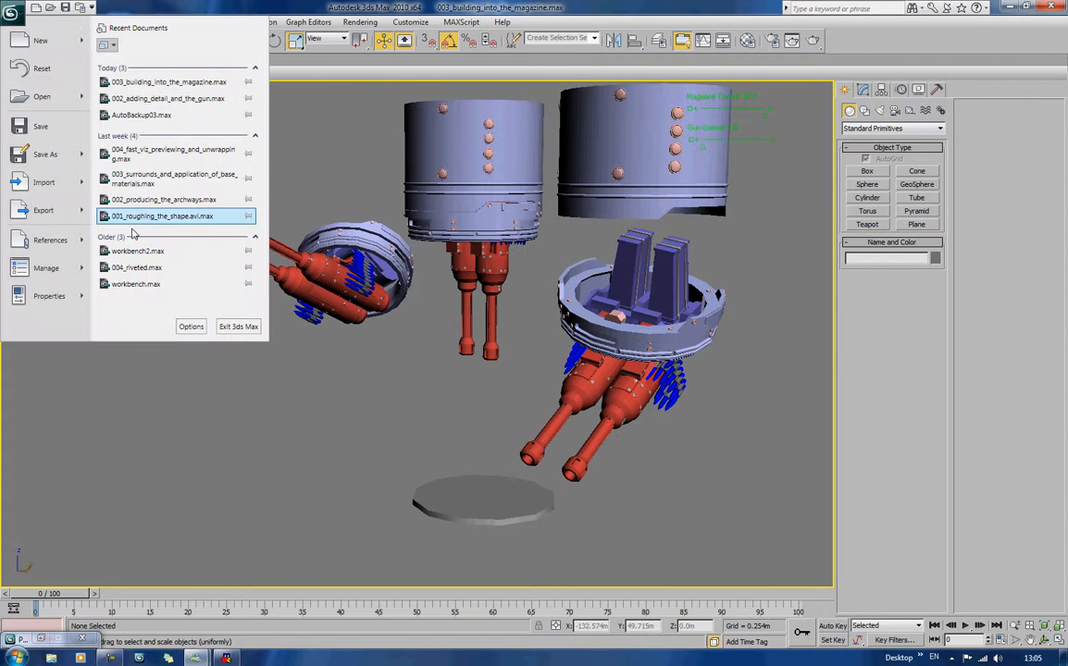
click(206, 467)
key(ctrl+a)
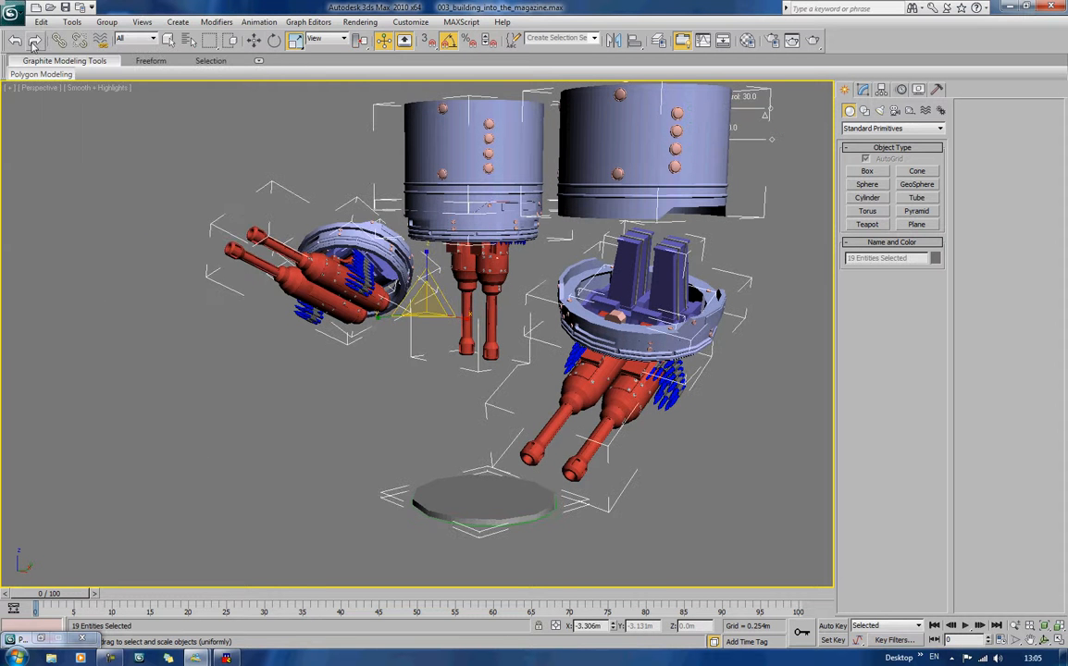
click(15, 17)
click(29, 210)
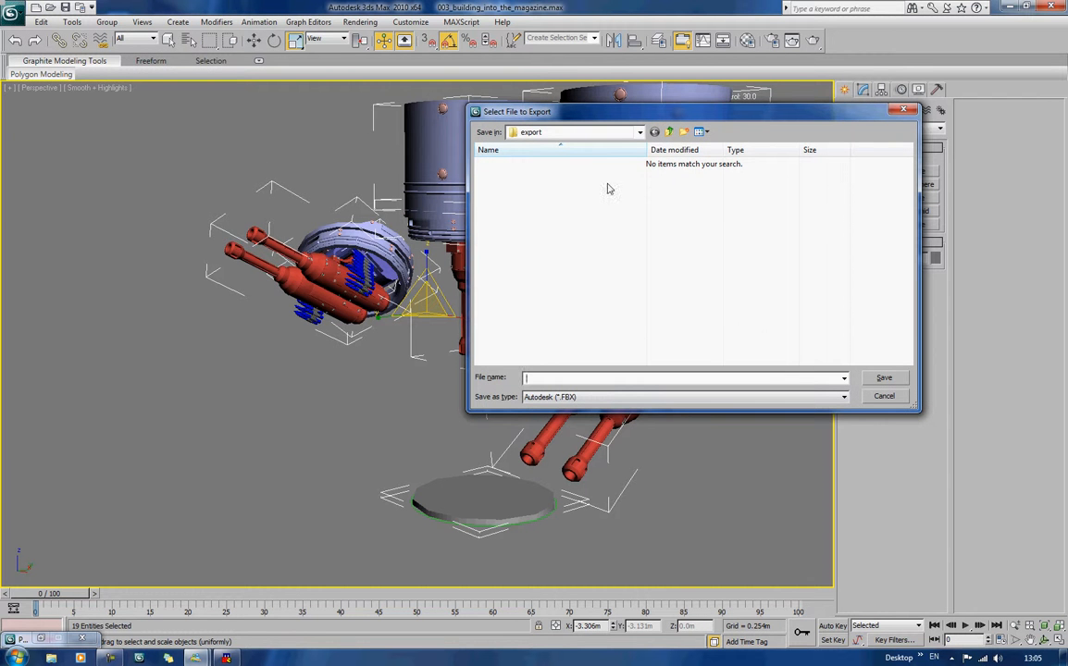
Step: Save the export as export1 in Autodesk FBX format in the mt3 gun turret folder inside PROJECTS on drive E
click(615, 132)
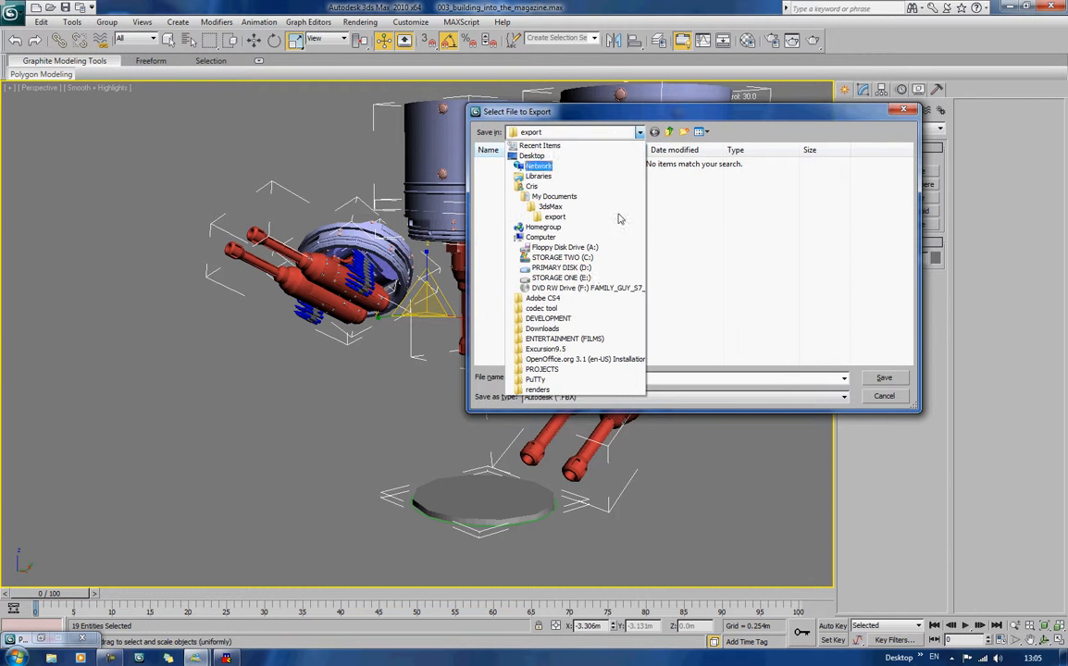
click(597, 279)
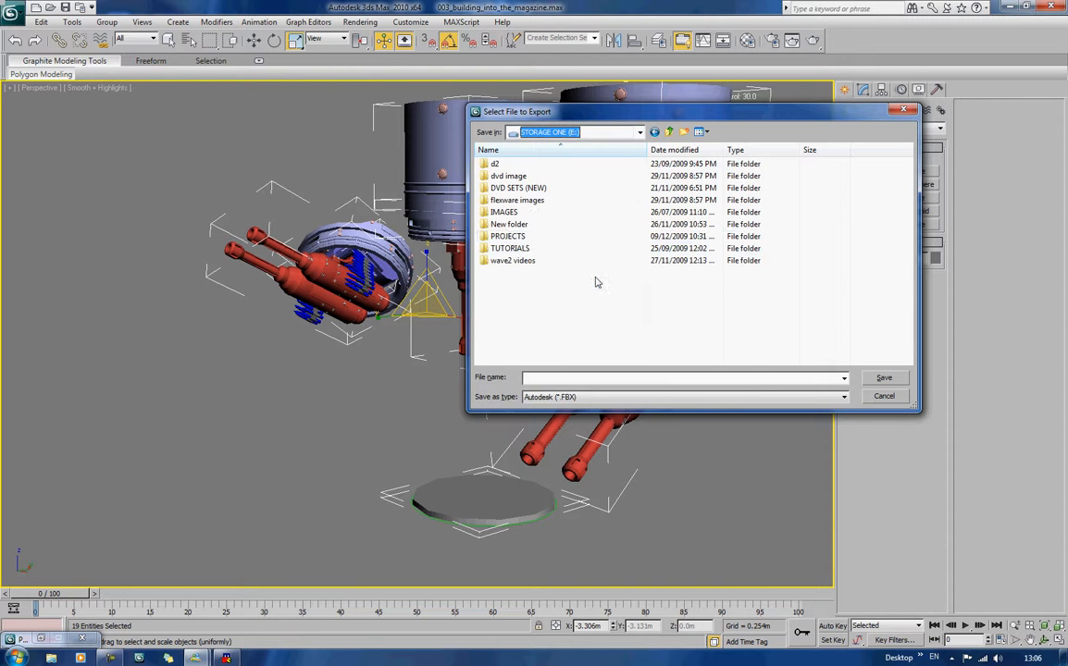
click(524, 238)
double_click(524, 238)
double_click(502, 329)
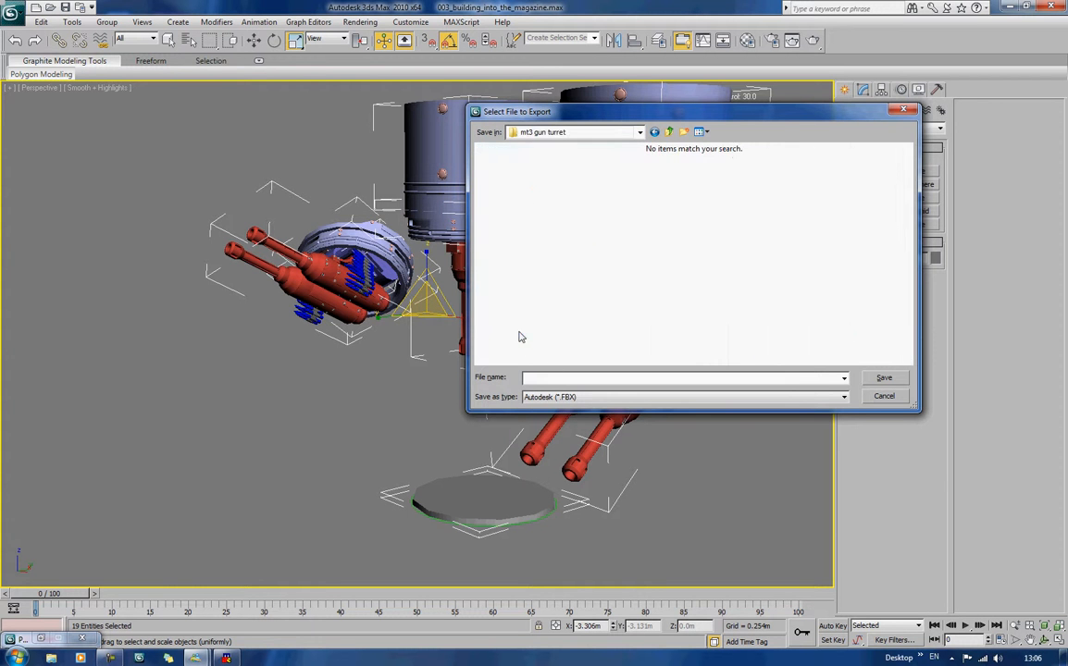
click(555, 378)
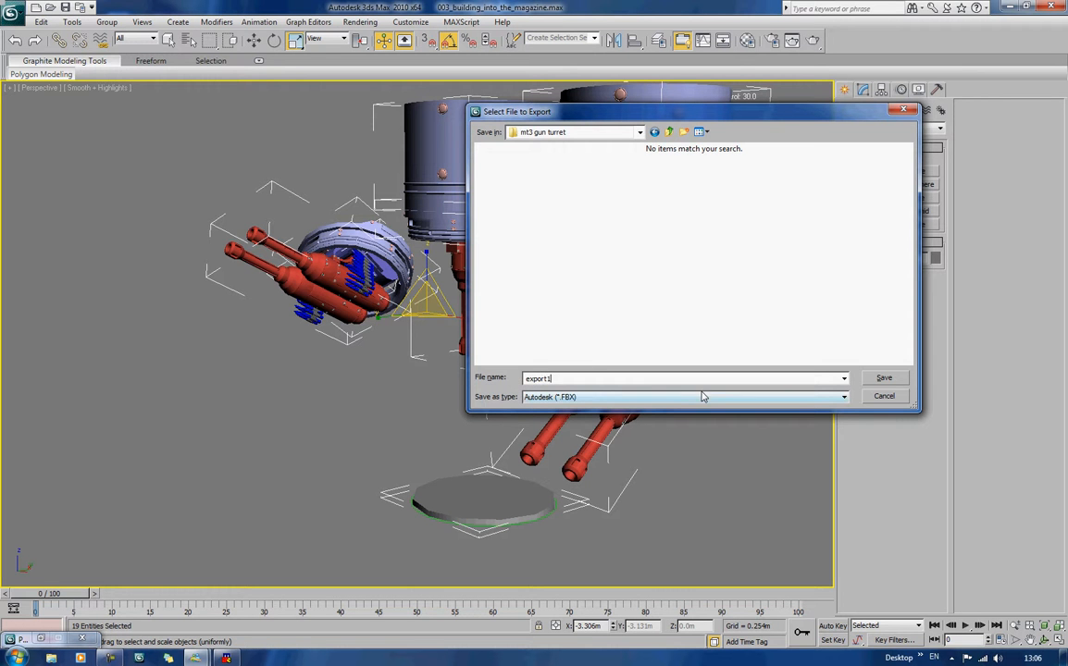
click(879, 380)
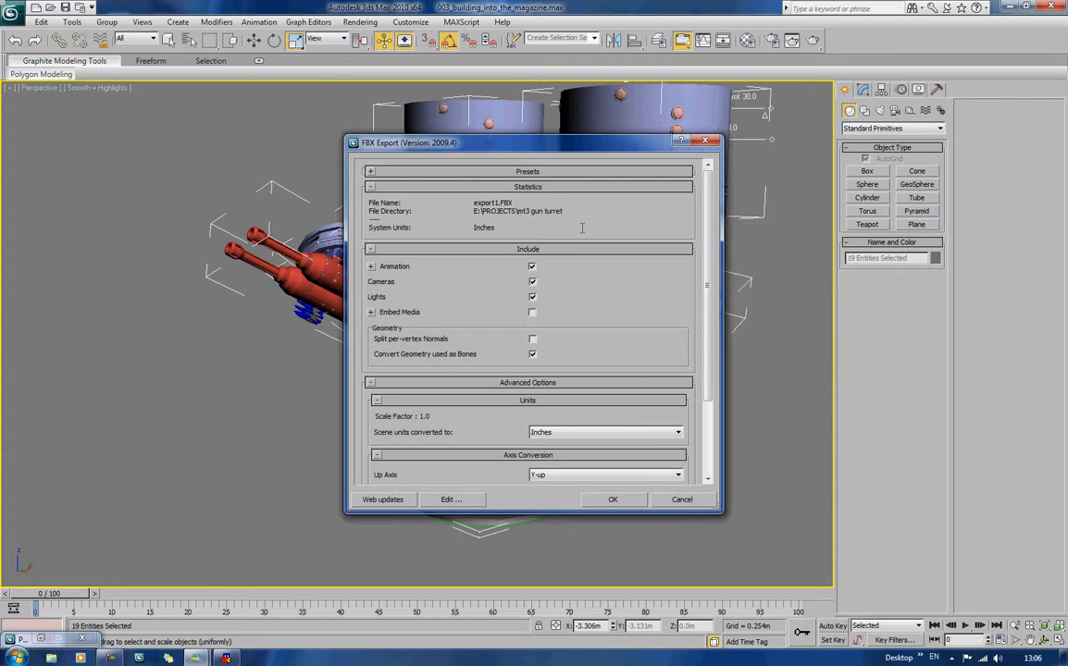
Step: Set the FBX up axis to Z-up and run the export, acknowledging the turned edges warning
click(608, 476)
click(608, 477)
scroll(714, 393, down, 2)
scroll(714, 393, down, 2)
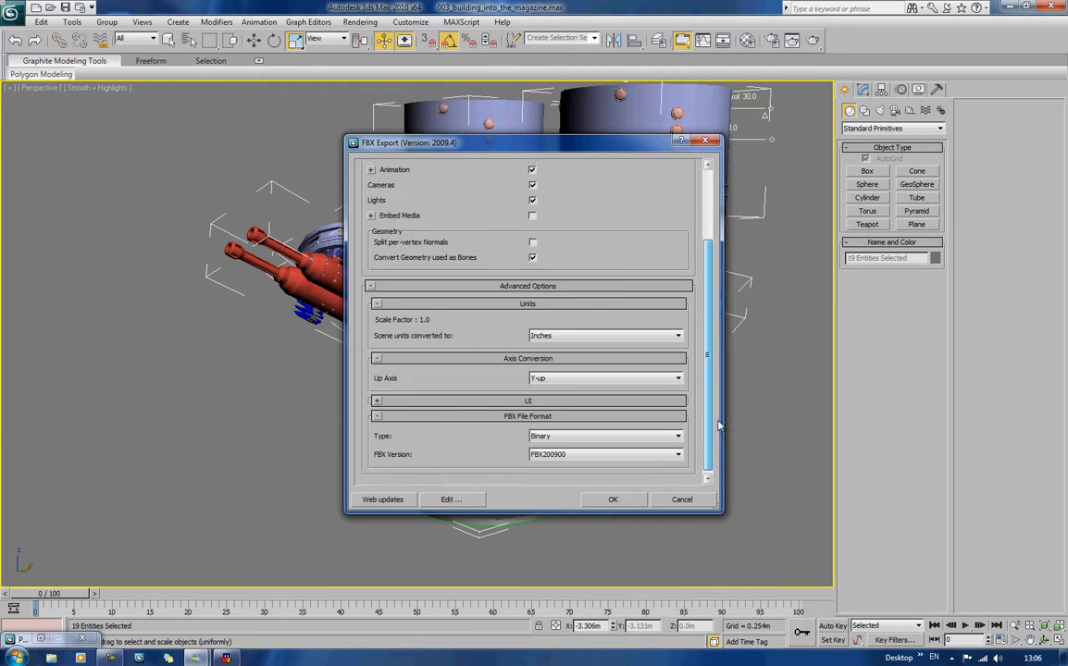
click(608, 375)
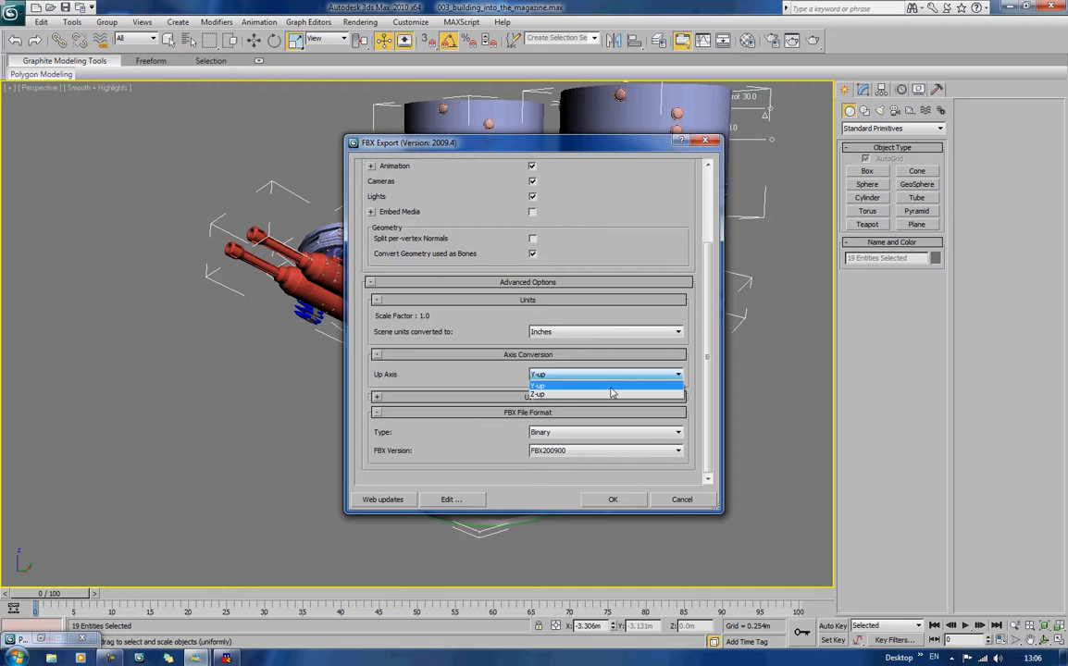
click(612, 395)
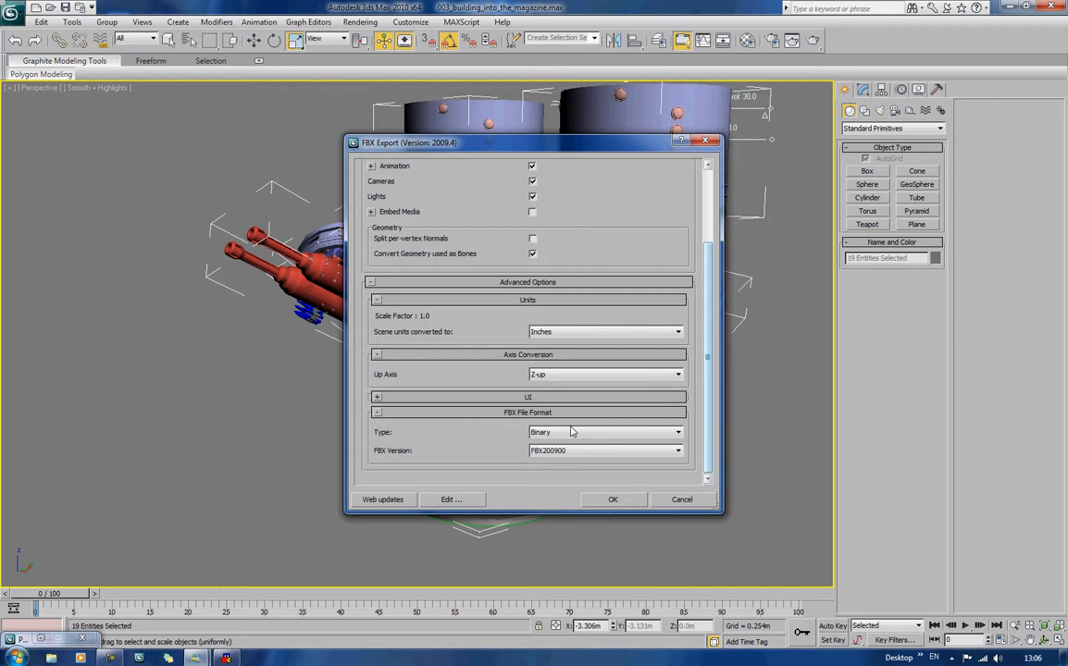
click(600, 500)
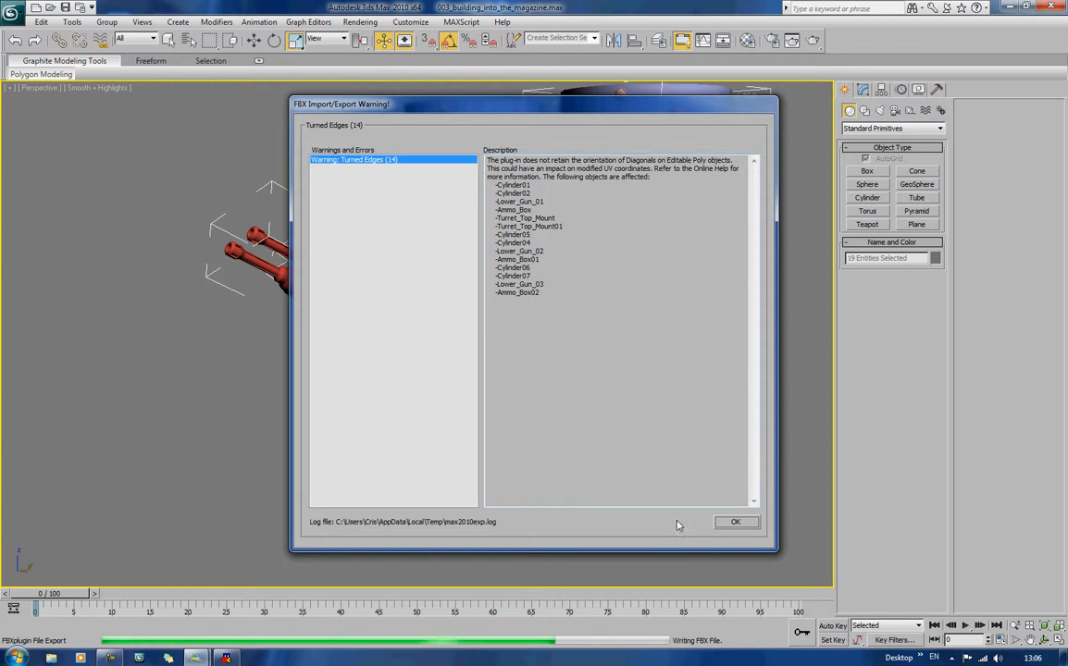
click(734, 524)
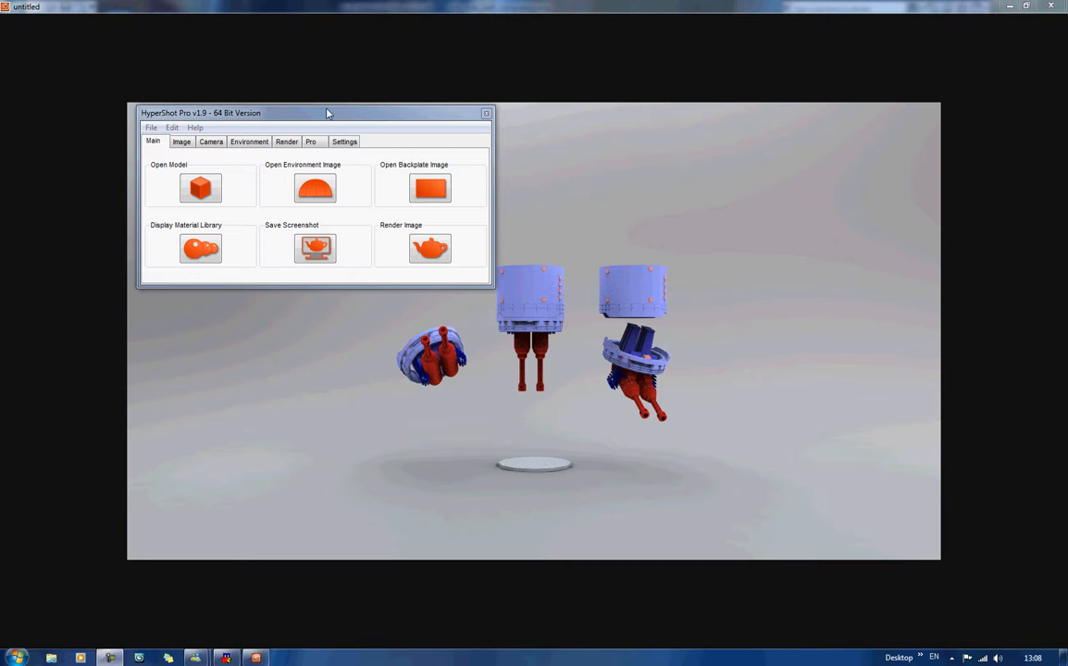
Step: Switch to HyperShot Pro, move its control window clear of the model and examine the turret parts from several angles and distances
drag(328, 113, 245, 61)
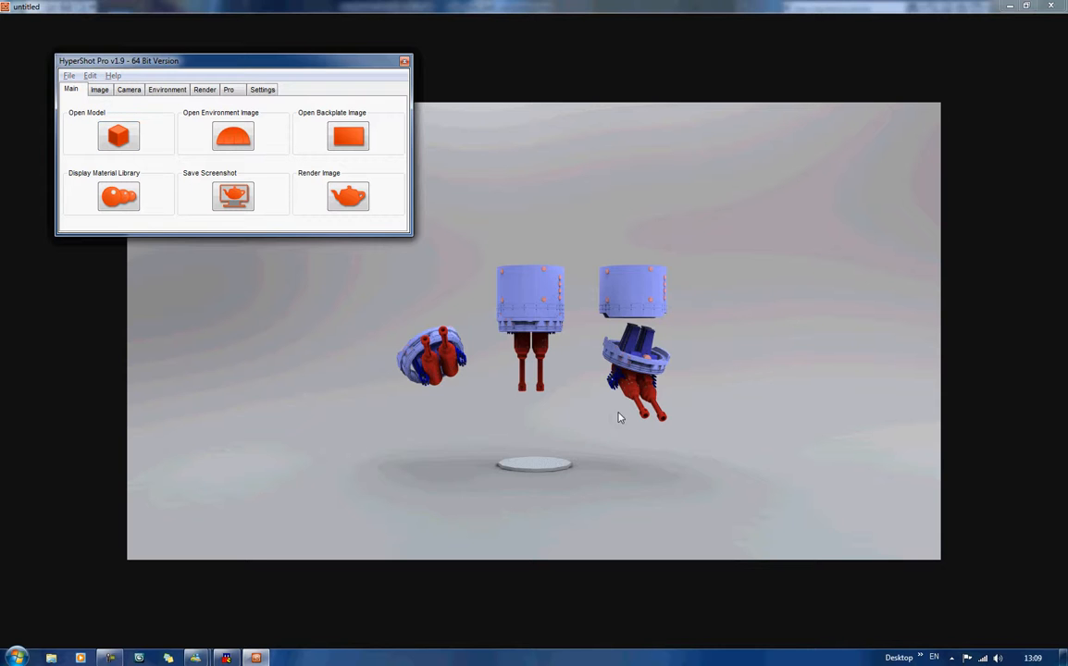
drag(617, 417, 353, 447)
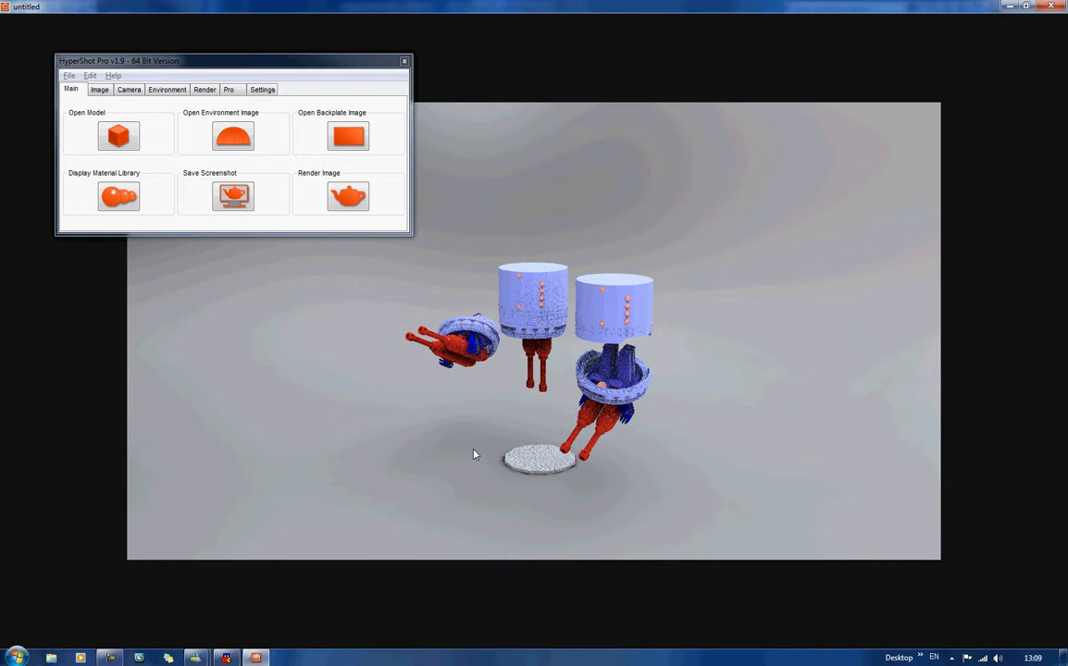
scroll(473, 453, down, 4)
scroll(473, 453, up, 5)
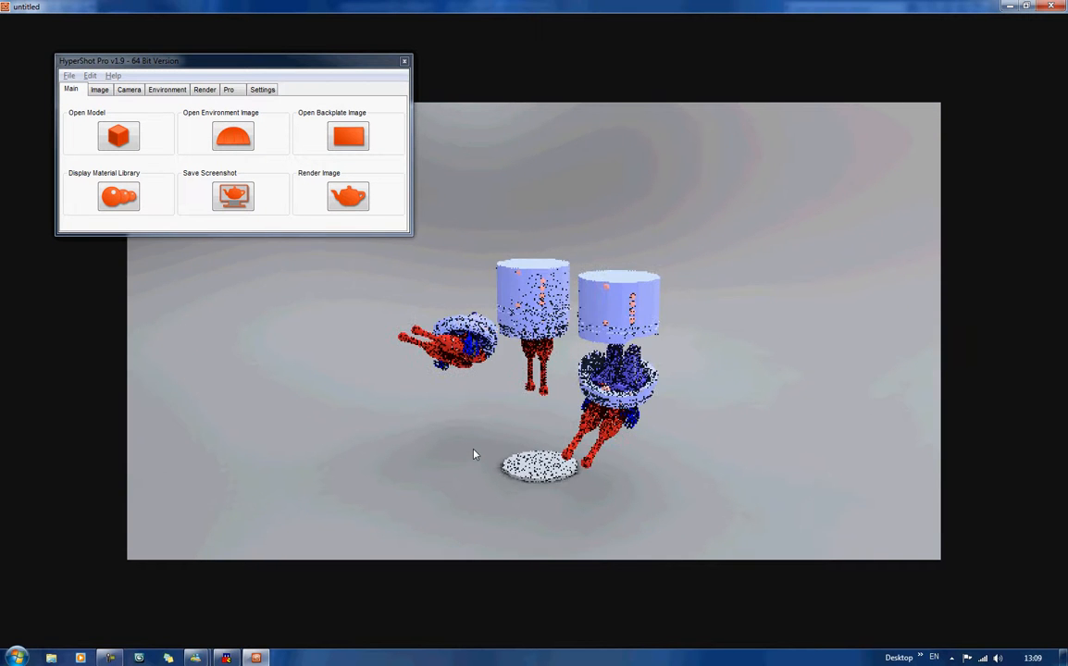
scroll(472, 454, up, 6)
scroll(473, 453, up, 1)
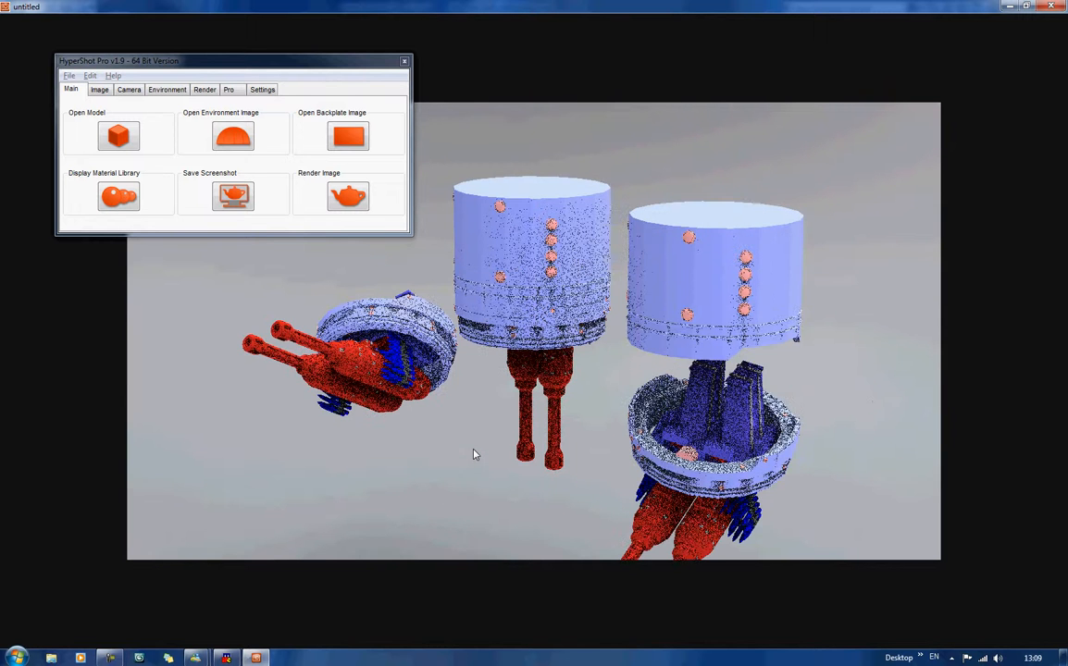
scroll(472, 454, down, 3)
drag(473, 454, 479, 389)
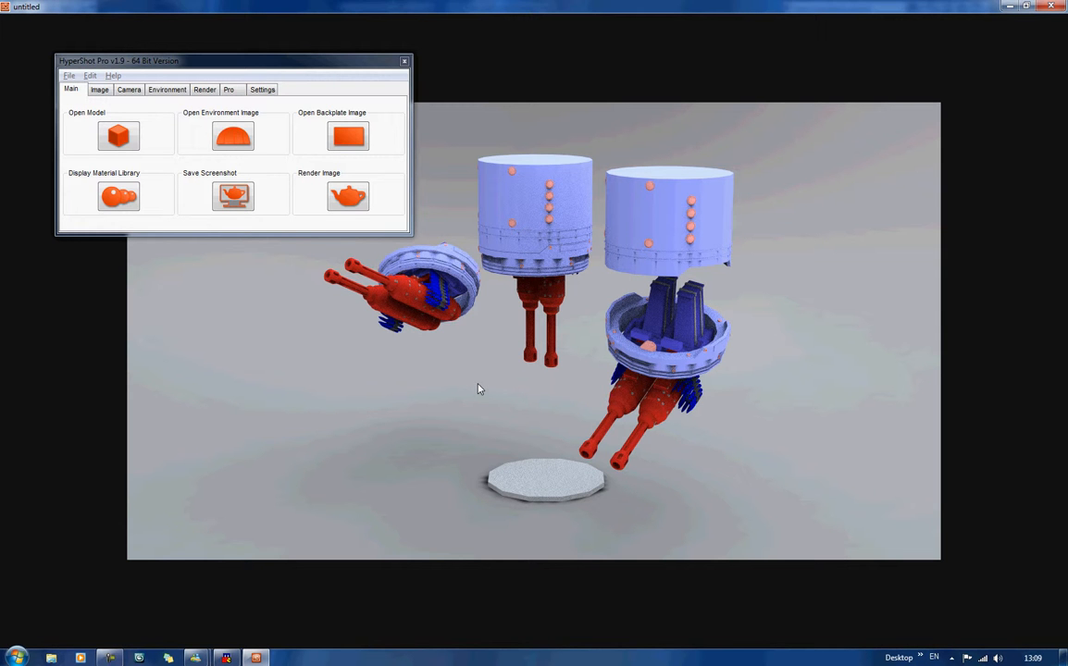
drag(629, 508, 649, 331)
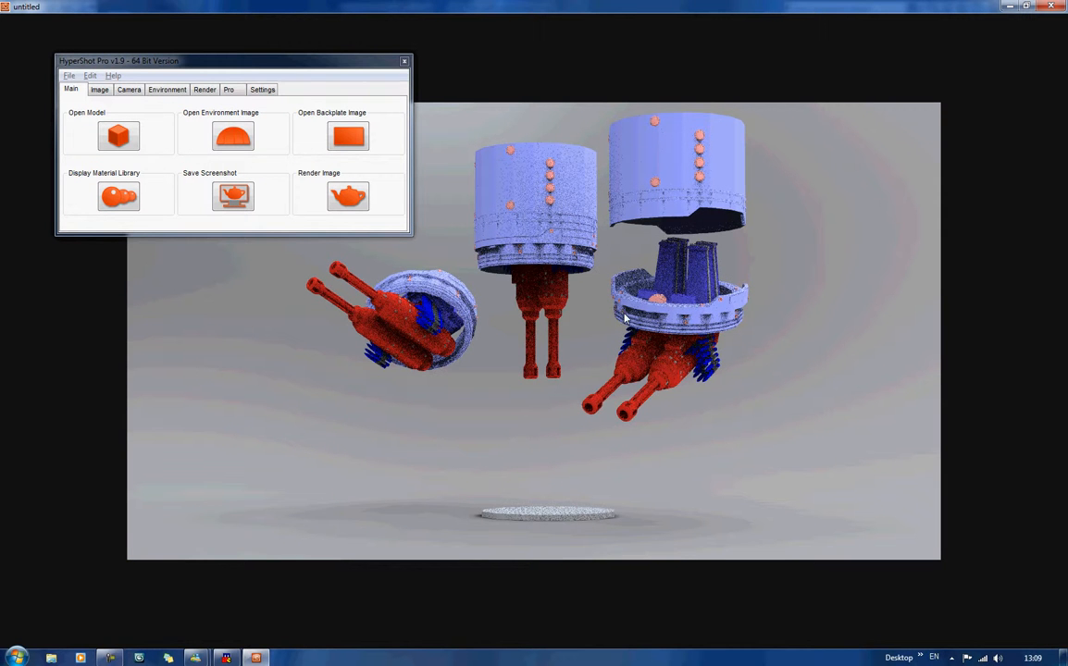
drag(625, 317, 622, 393)
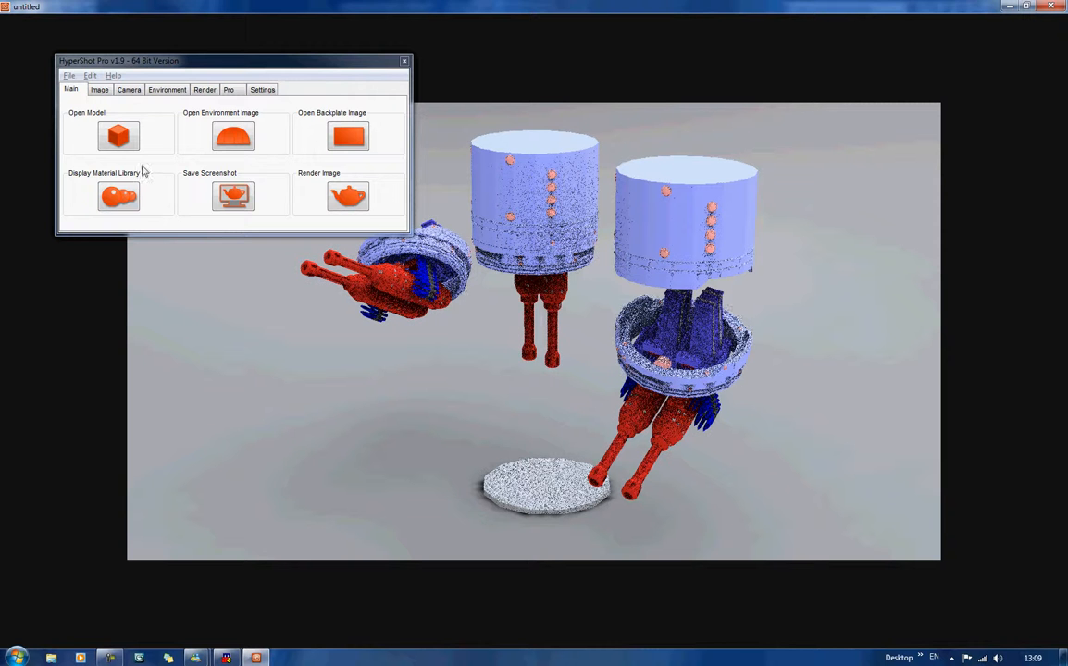
Step: Display the Material Library and arrange the HyperShot windows so the turret parts stay uncovered
click(112, 192)
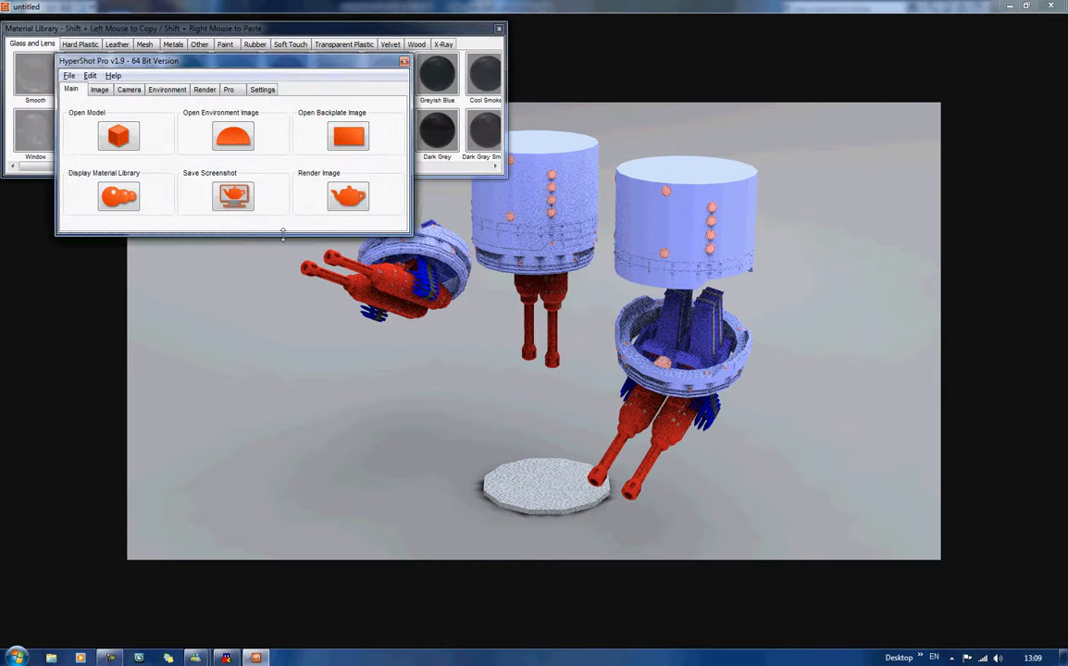
drag(264, 61, 240, 476)
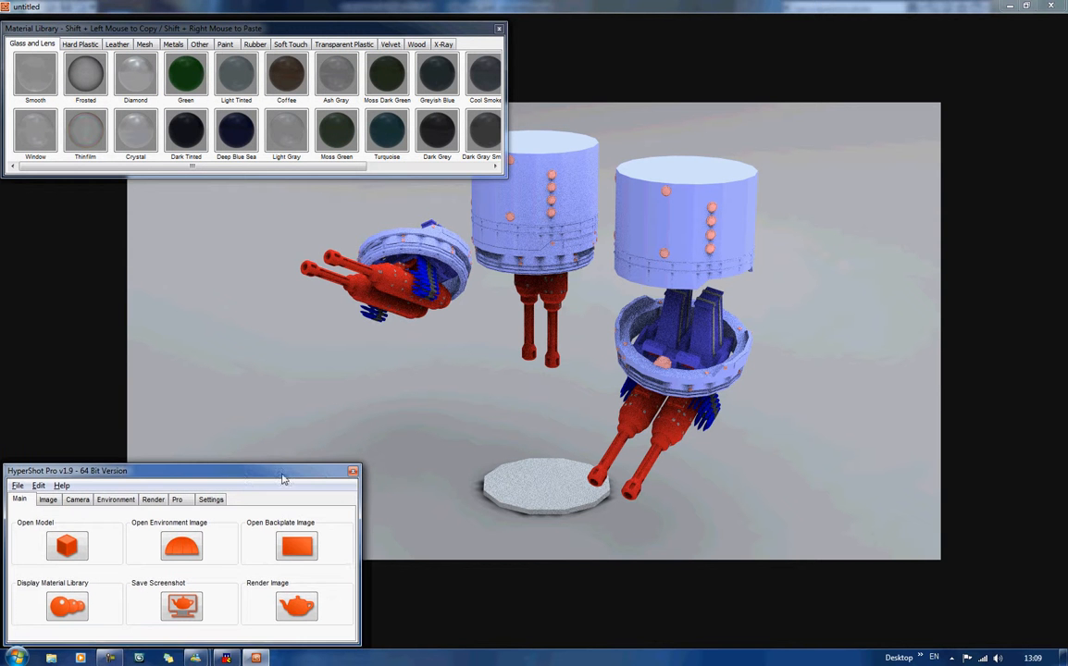
drag(324, 475, 0, 259)
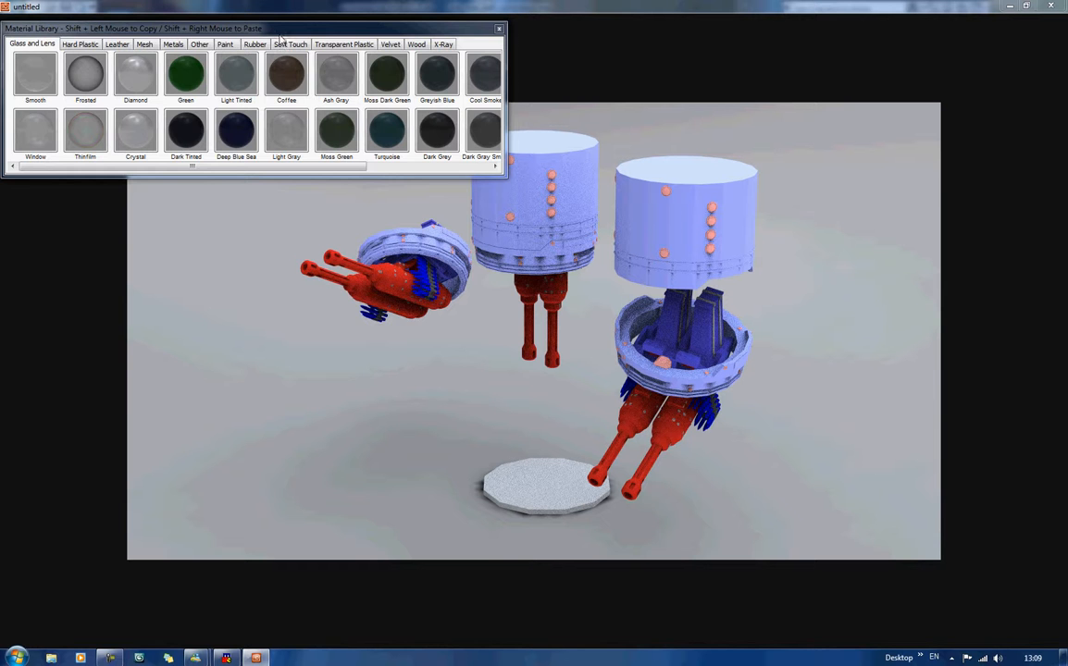
drag(275, 29, 299, 481)
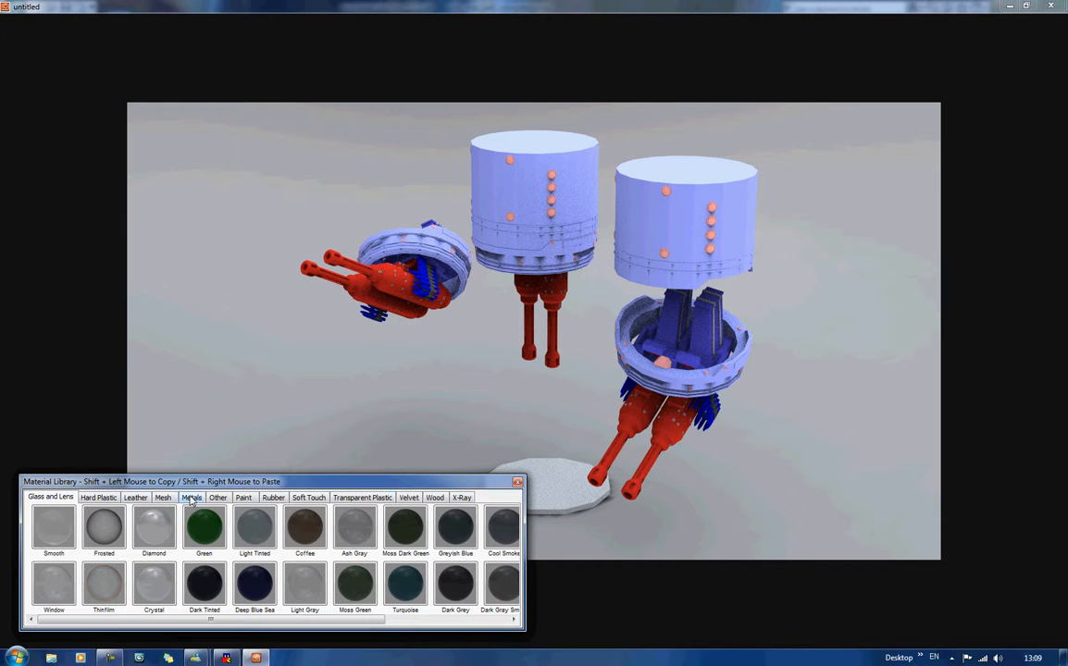
Step: Apply the Gun Metal material from the Metals category to the red guns
click(191, 496)
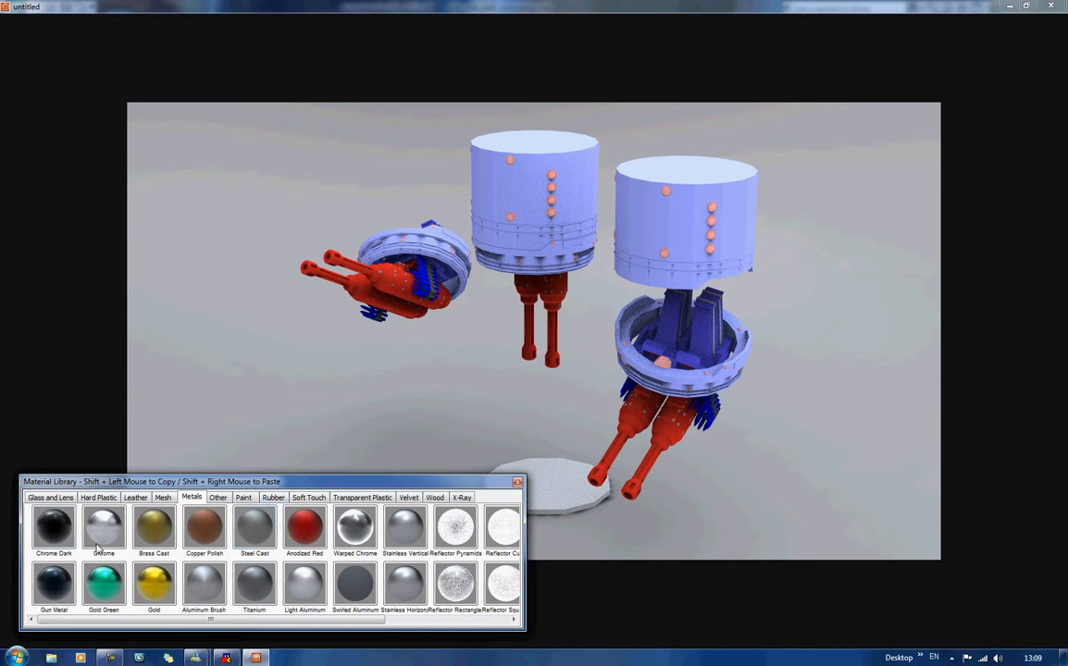
click(51, 596)
shift+right_click(320, 246)
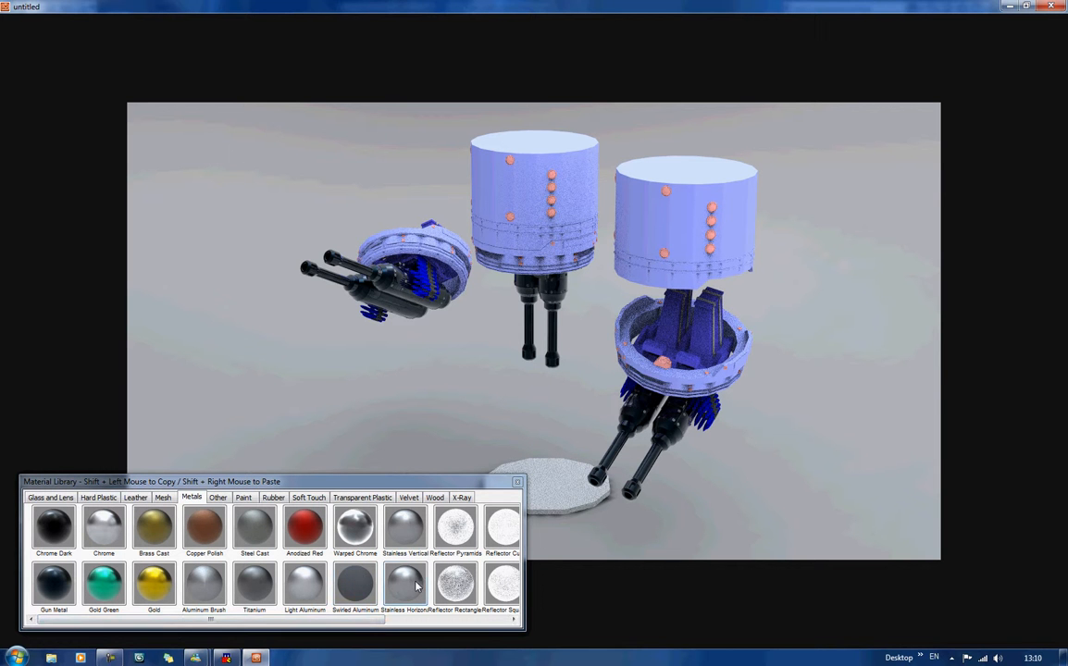
Step: Apply the Black Star hard plastic material to the light blue turret housings
click(415, 622)
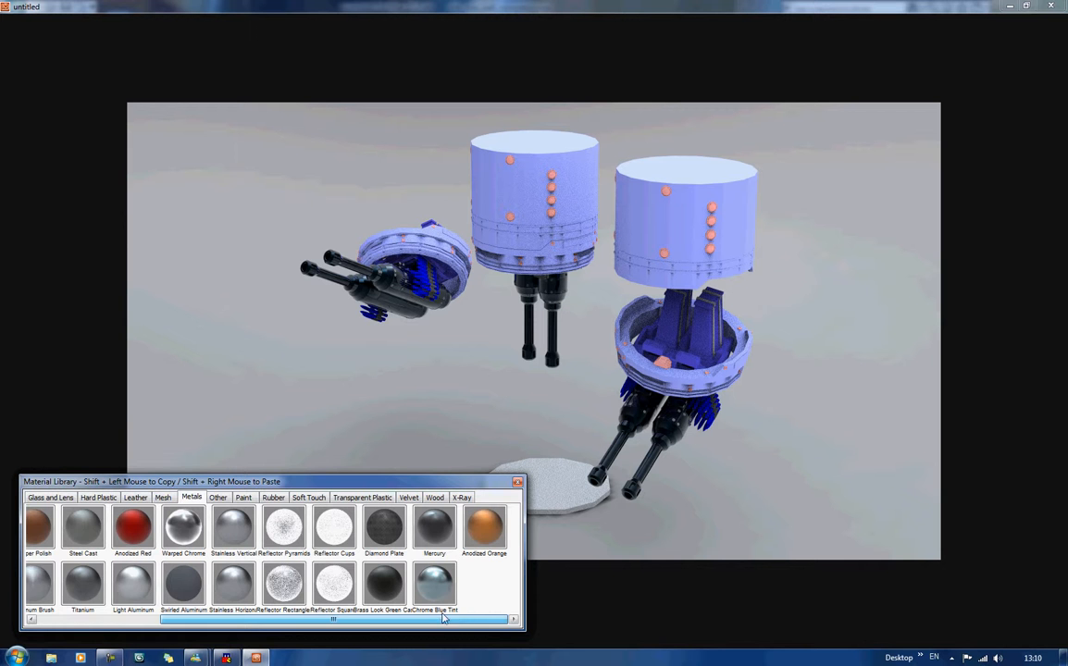
drag(456, 620, 294, 617)
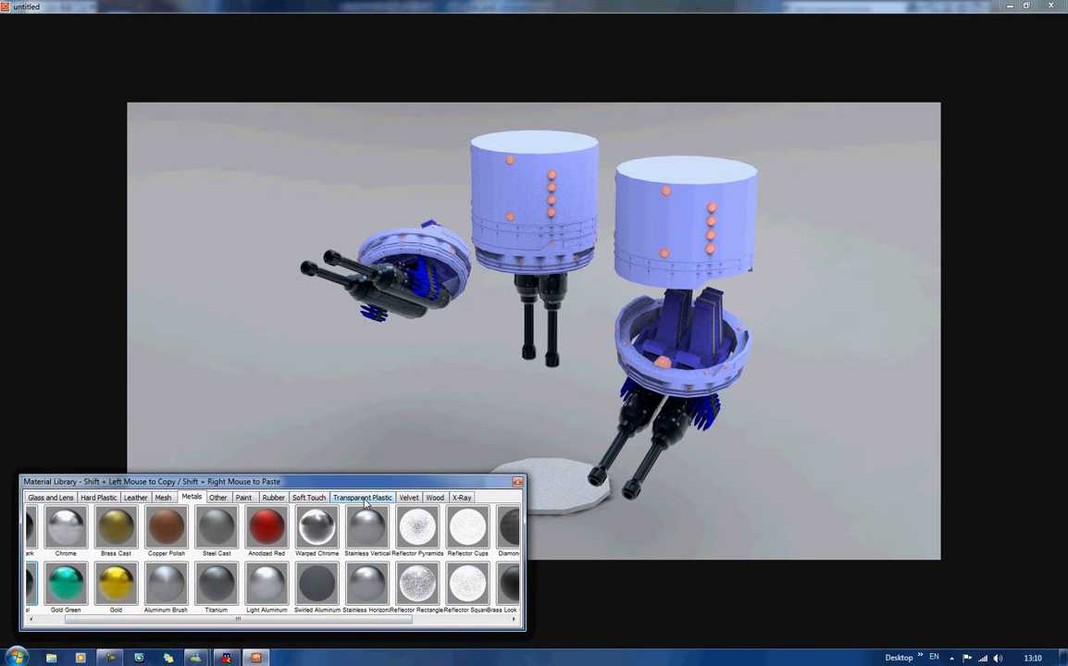
click(97, 498)
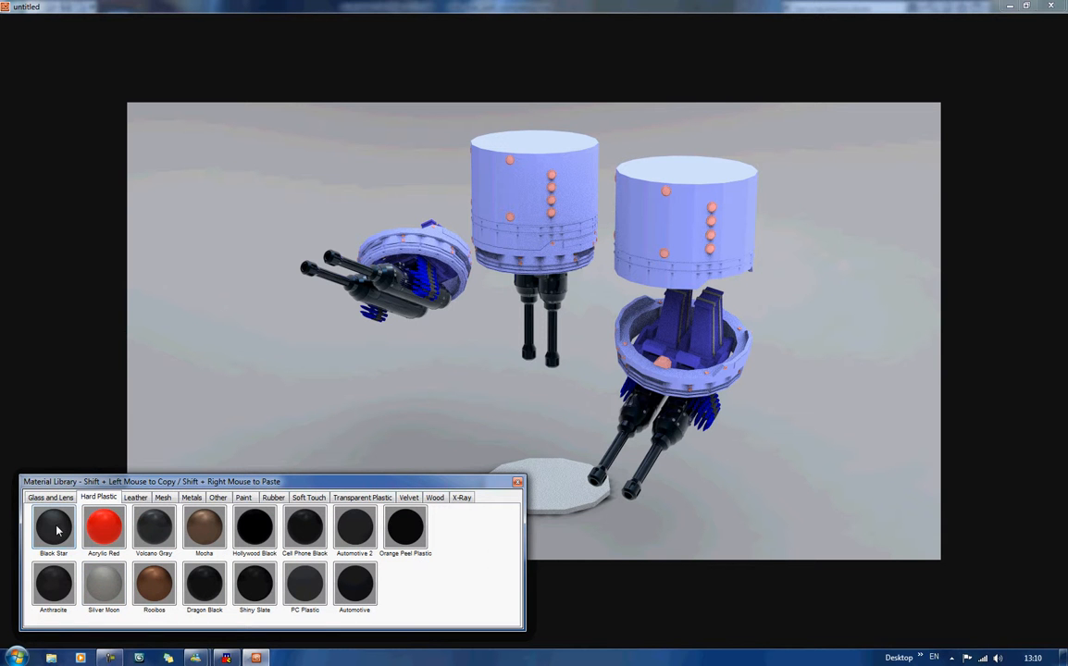
drag(58, 529, 524, 198)
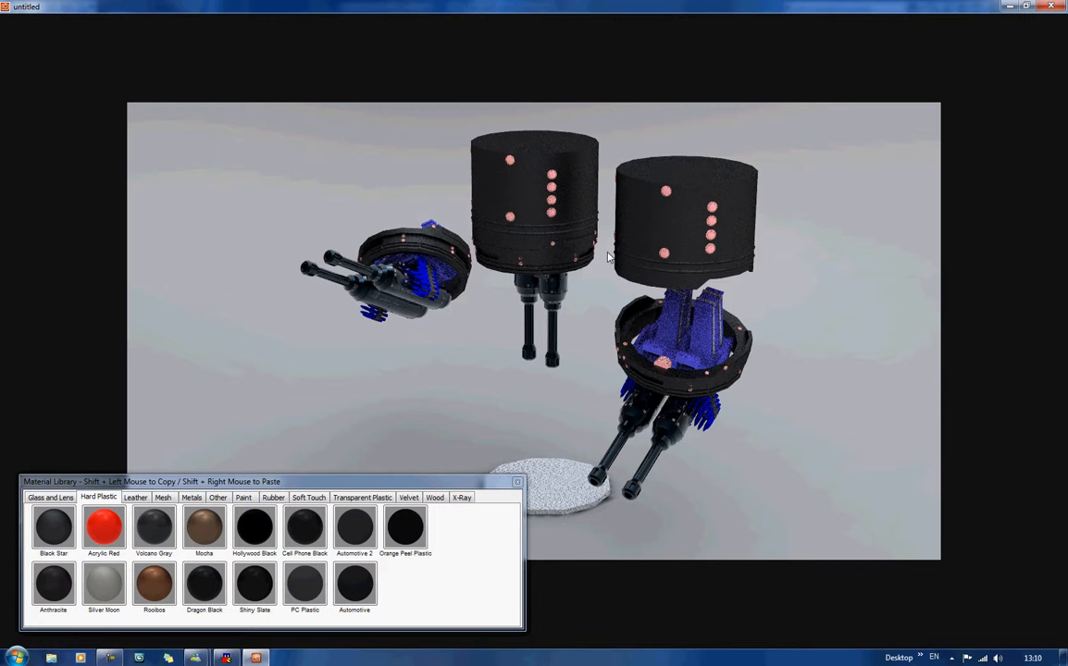
Step: Apply the Titanium material from the Metals category to the pink rivets on the turret housings
click(161, 498)
click(191, 498)
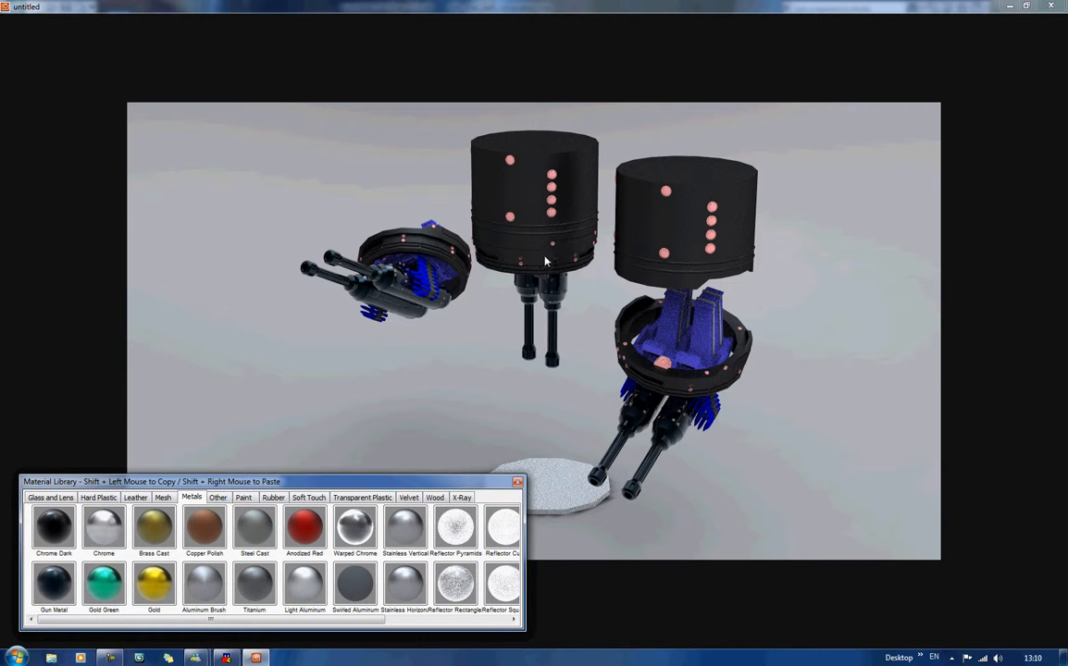
drag(119, 626, 303, 628)
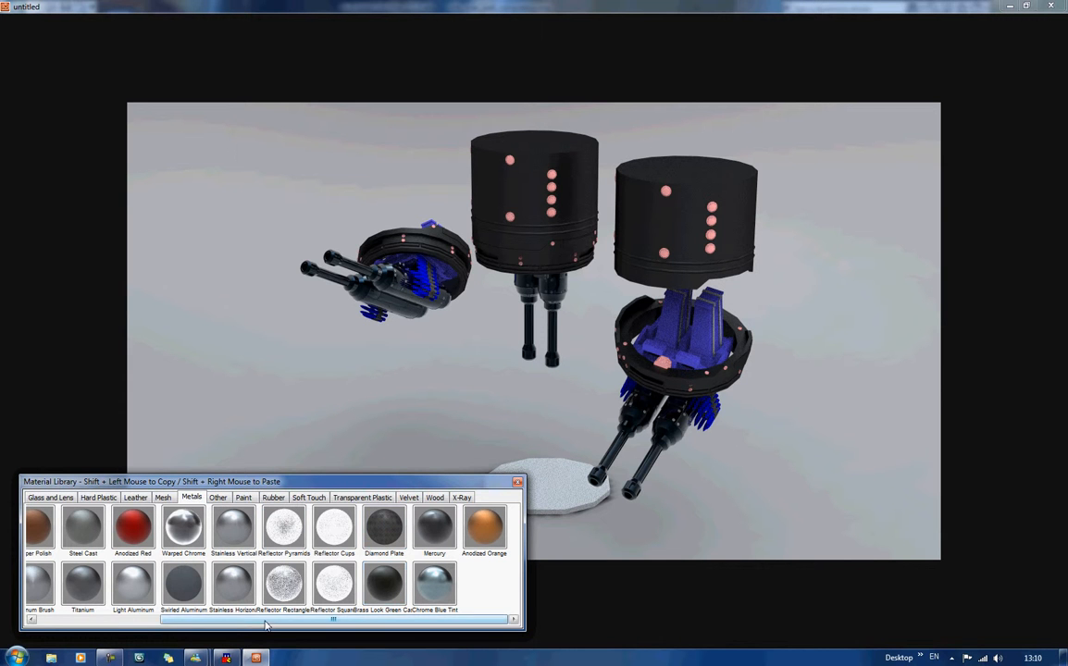
drag(264, 620, 180, 624)
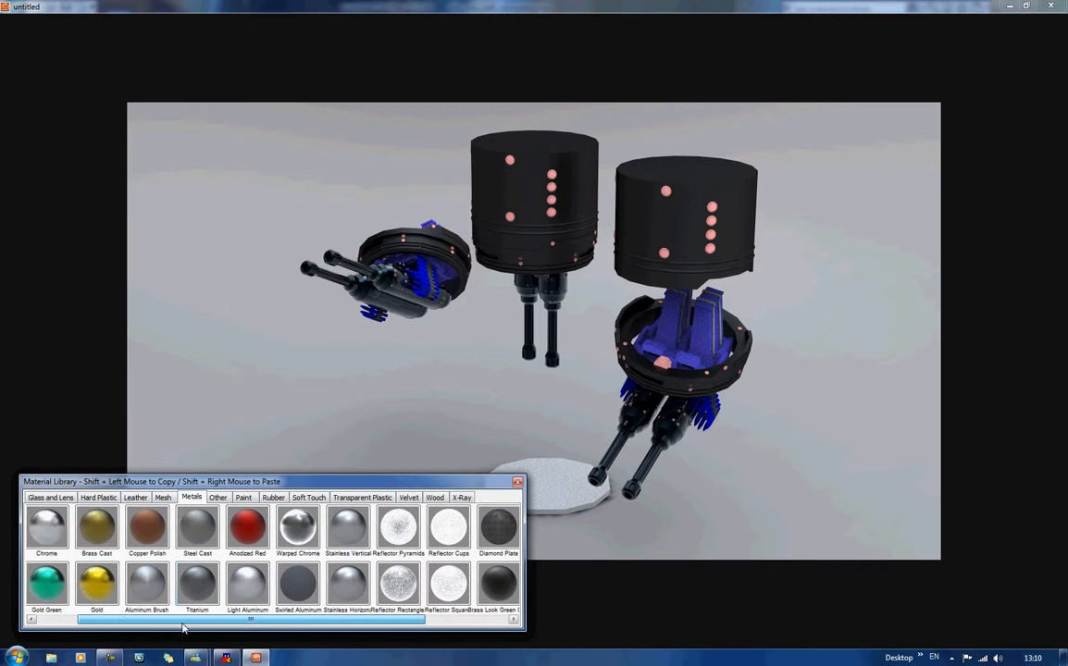
click(188, 583)
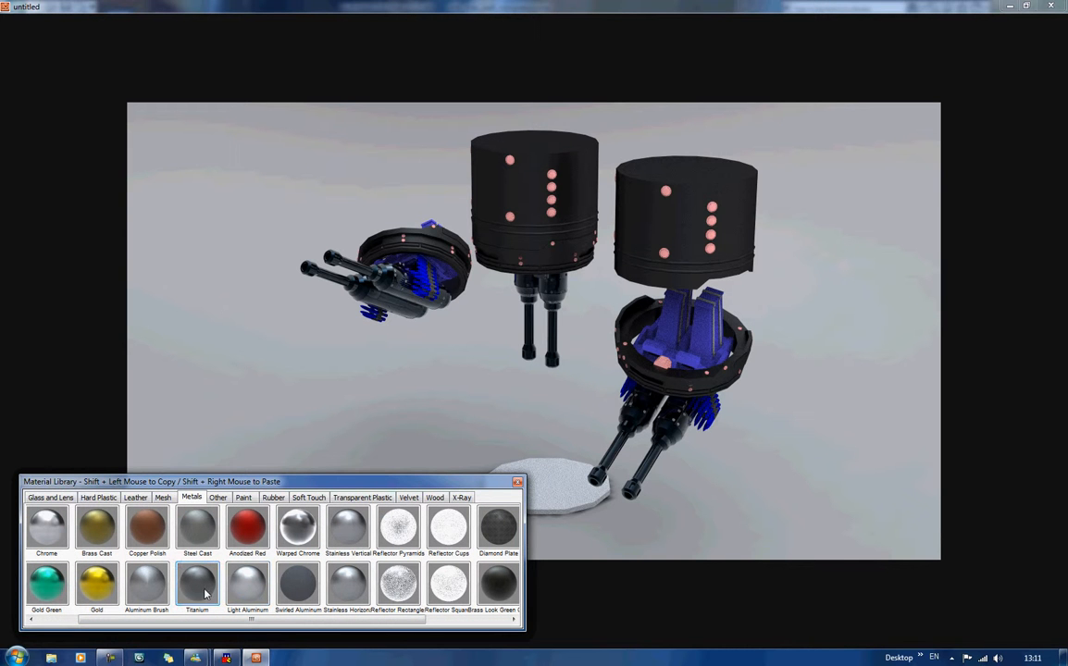
shift+right_click(553, 209)
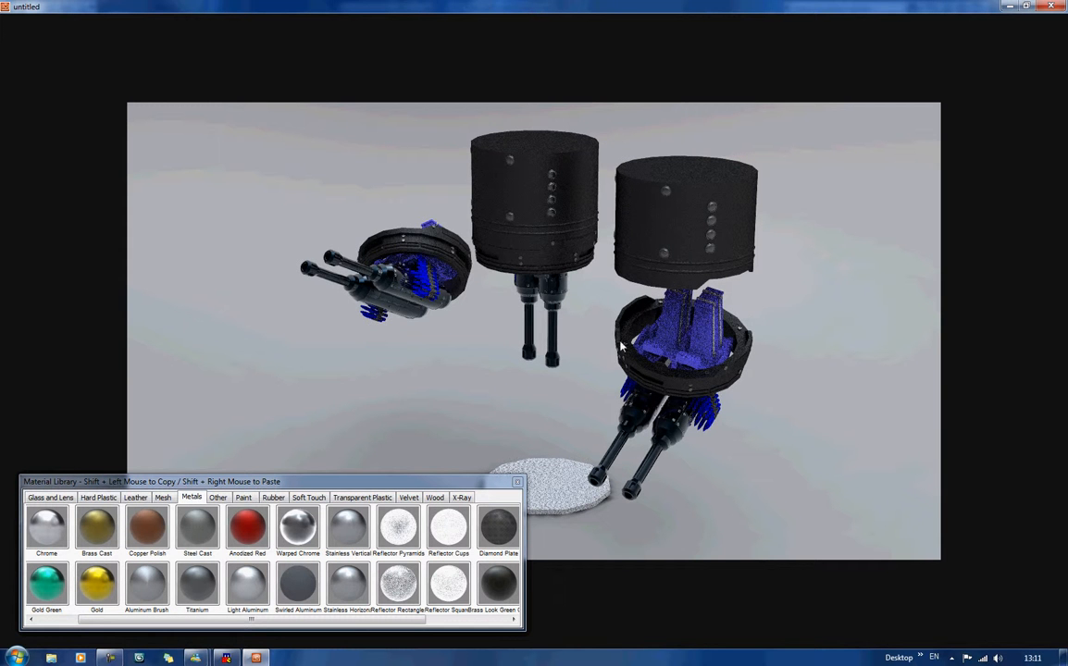
Step: Copy the Titanium material from the ring's rivets onto the small light grey bolts on the central guns
drag(628, 339, 711, 337)
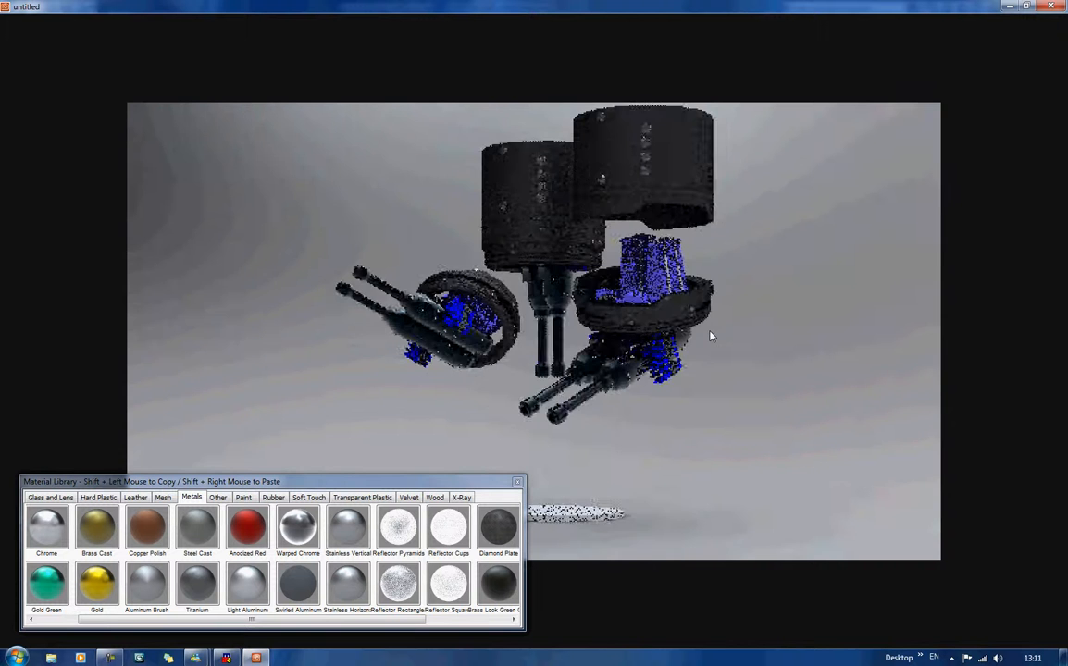
scroll(711, 335, down, 4)
scroll(710, 336, up, 5)
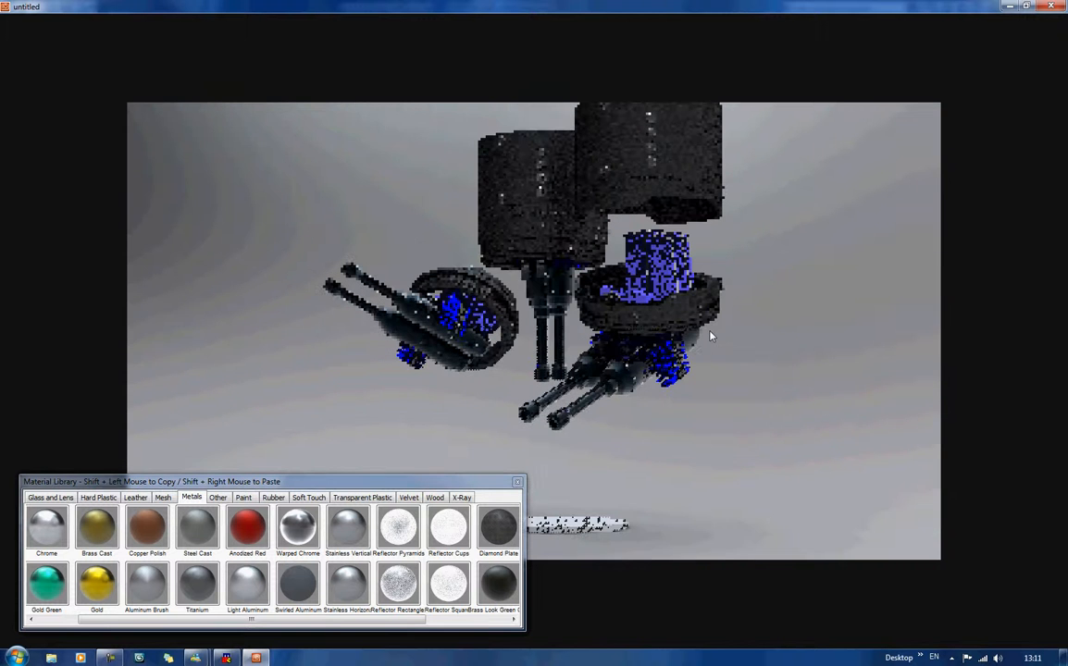
scroll(711, 336, up, 3)
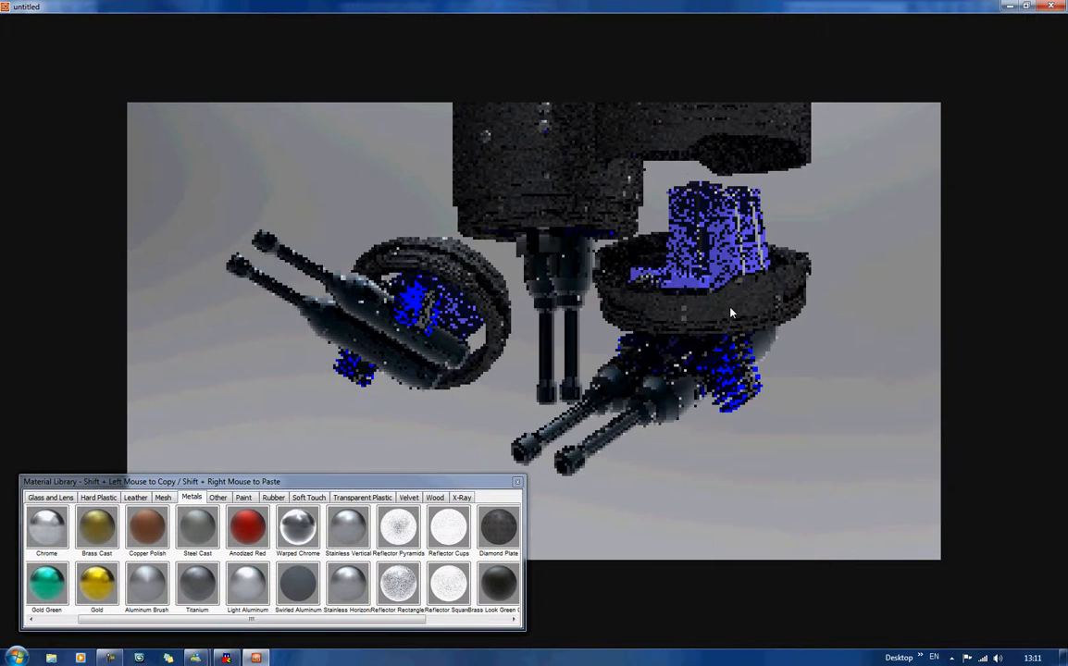
scroll(730, 314, up, 4)
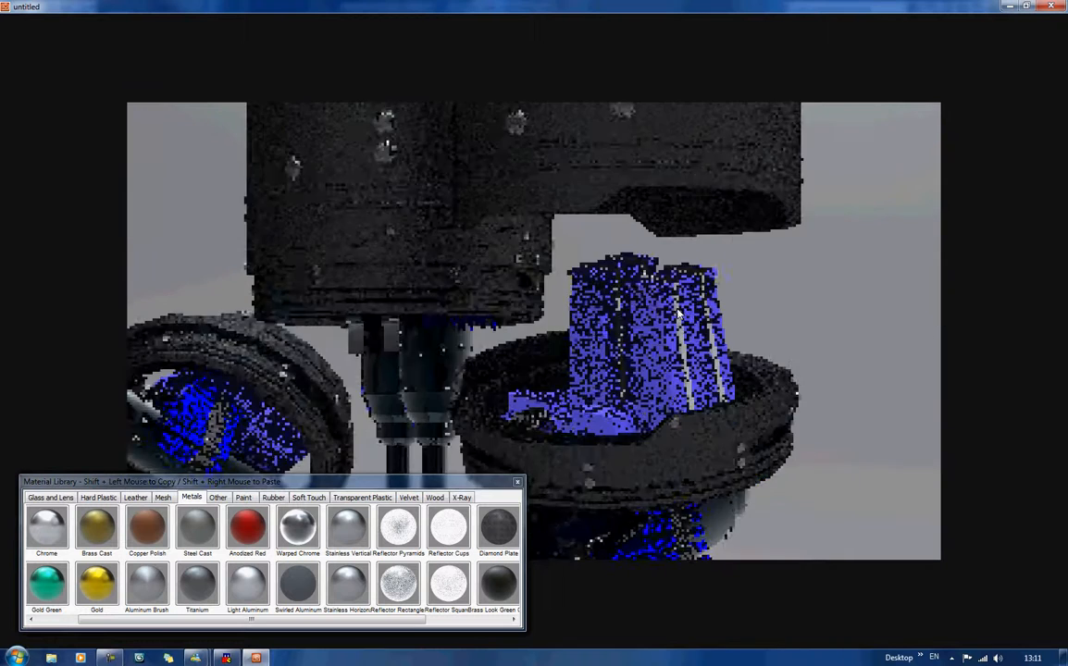
scroll(678, 316, down, 4)
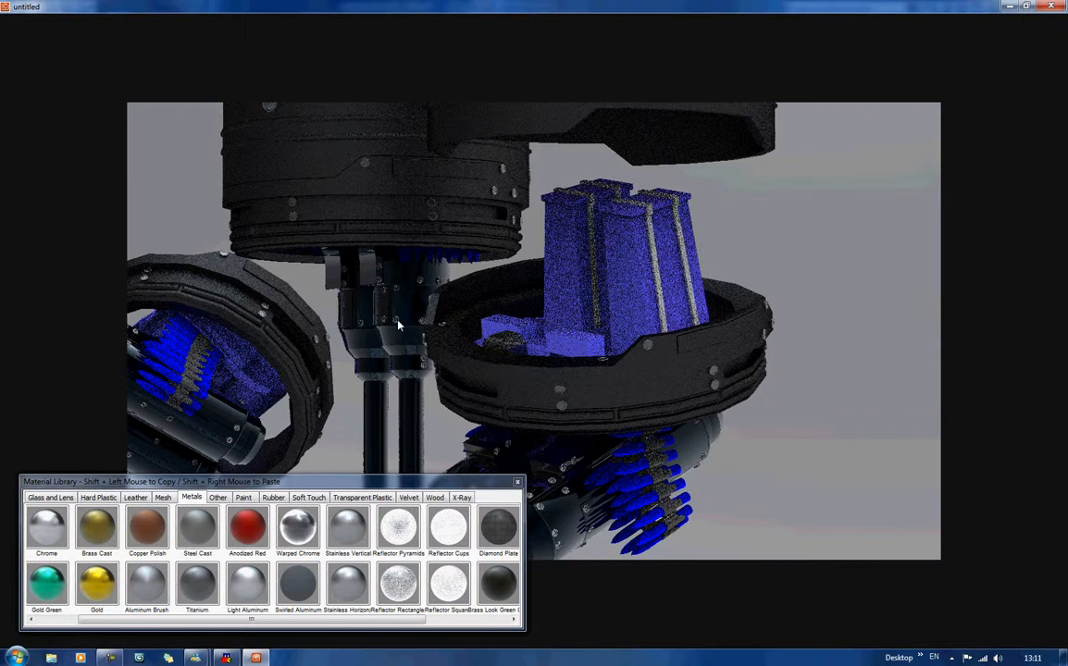
click(560, 406)
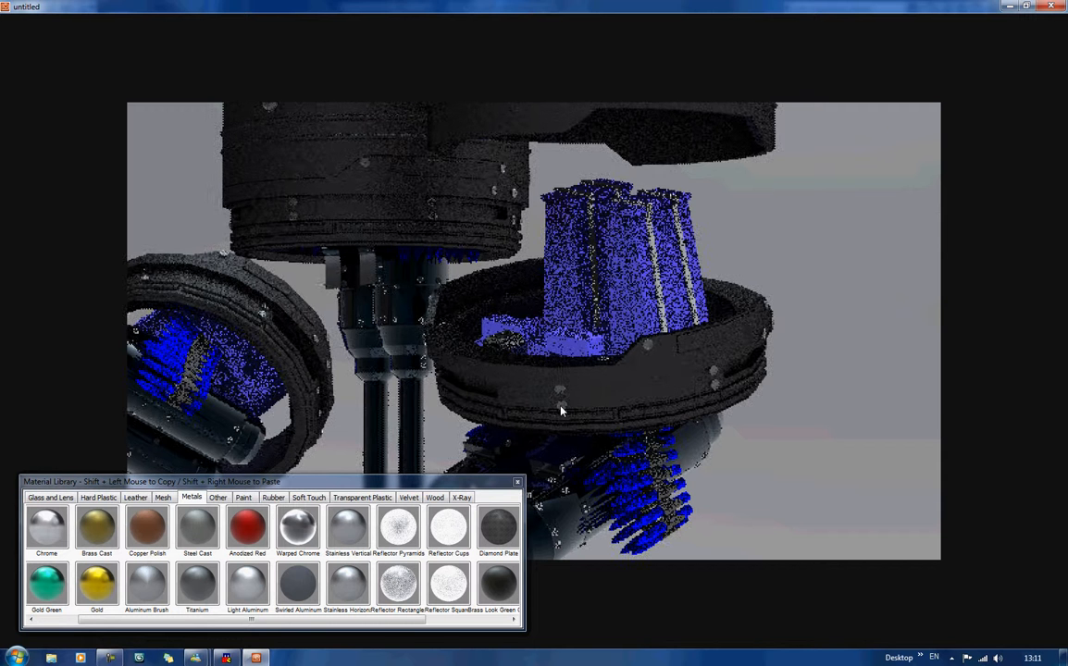
shift+right_click(396, 318)
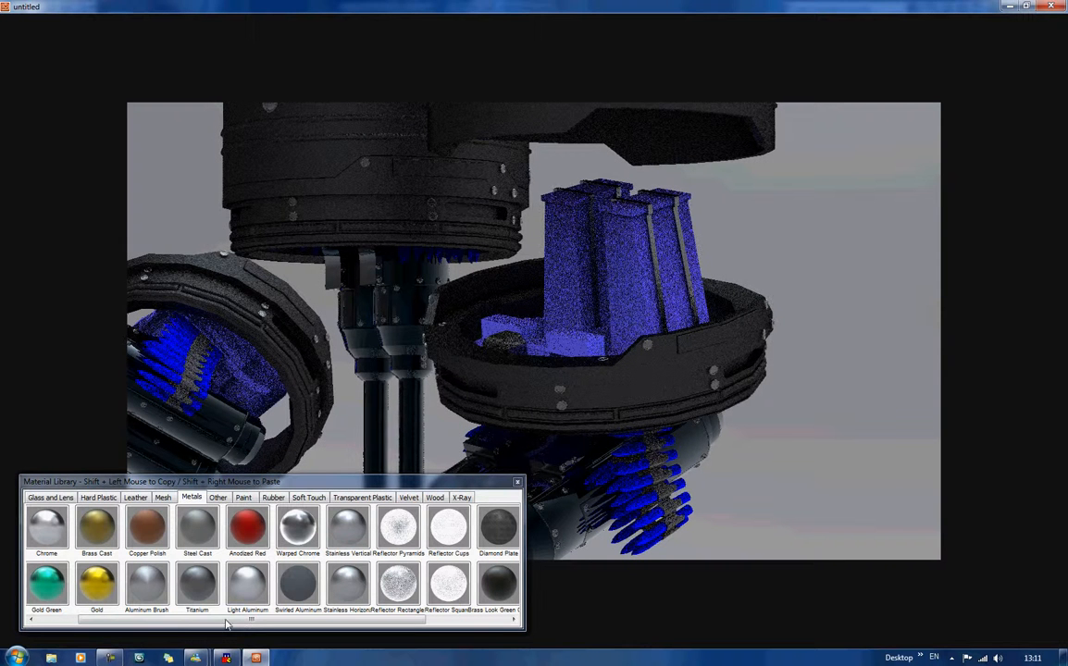
Step: Apply the Gold metal material to the blue bullets of the ammunition belts
click(294, 623)
drag(294, 626, 249, 636)
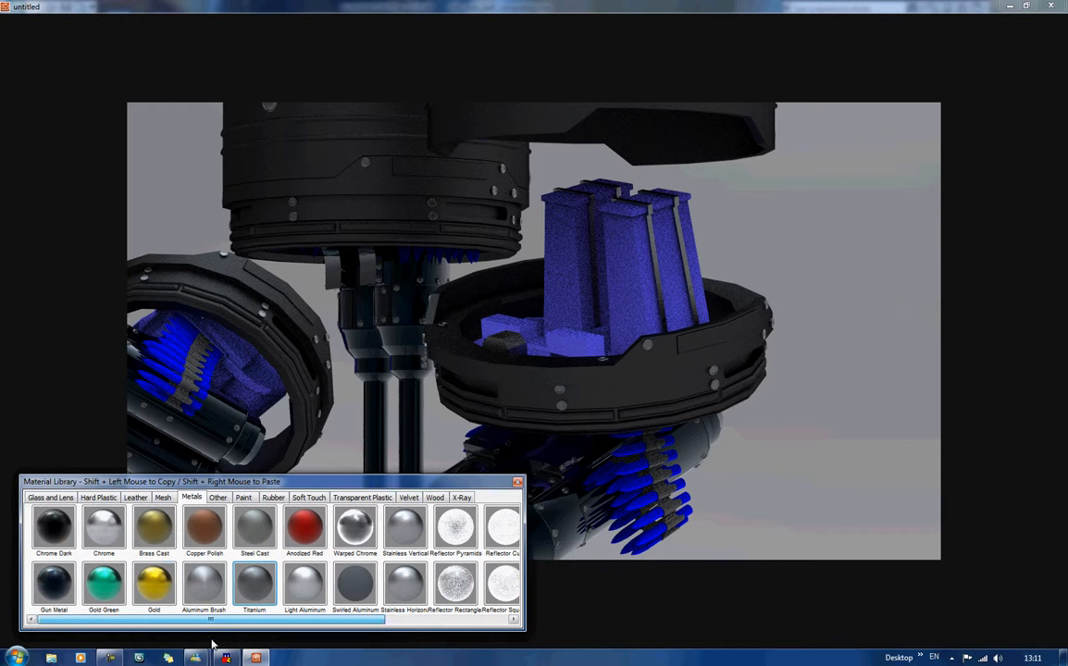
click(158, 583)
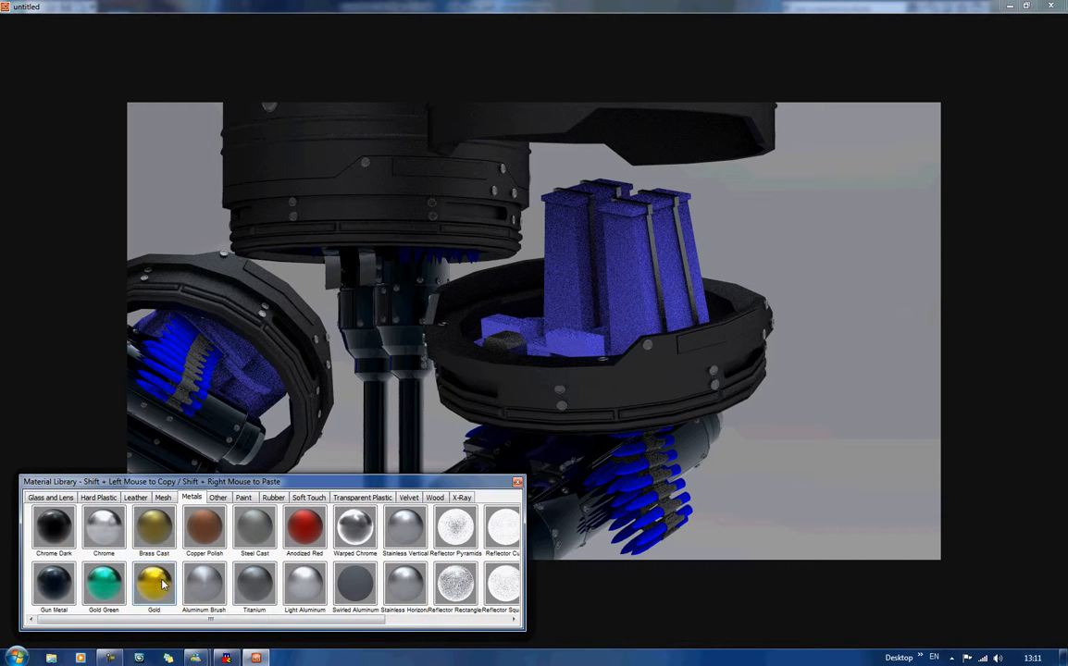
shift+right_click(651, 525)
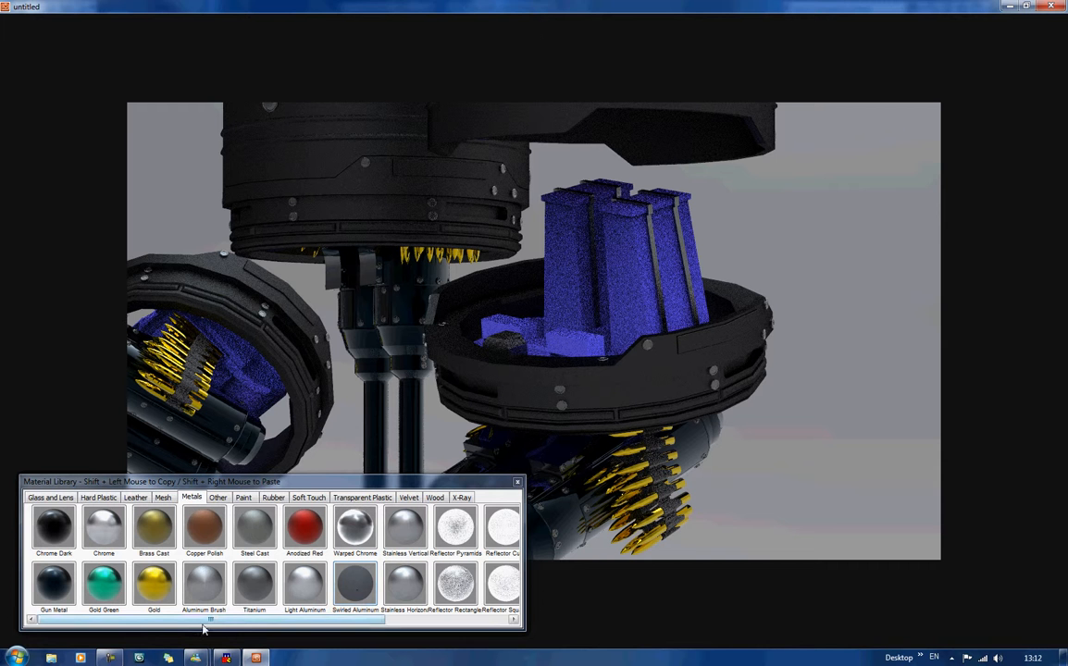
Step: Apply the Carbon Fiber 2 material from the Other category to the ammunition belt links and the straps around the blue boxes
drag(220, 621, 333, 630)
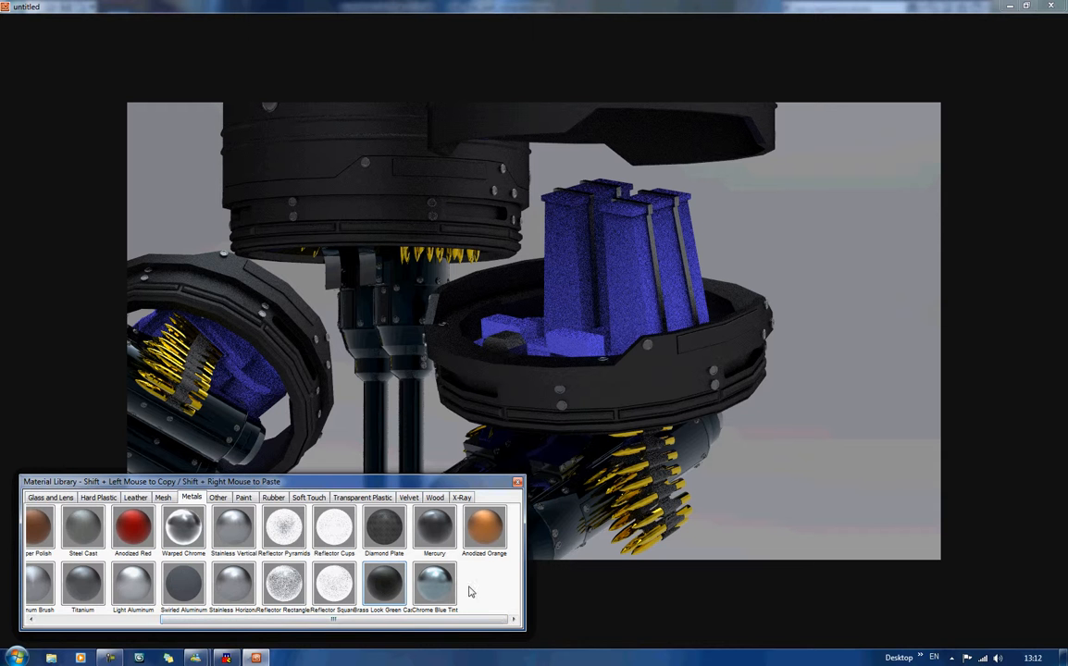
right_click(391, 592)
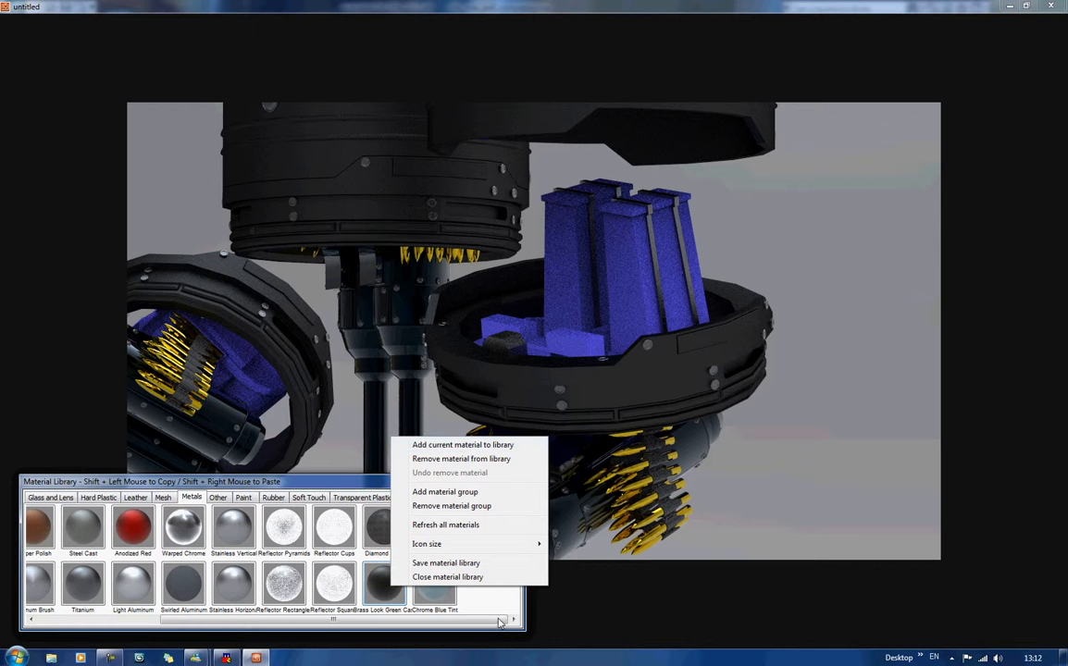
click(496, 605)
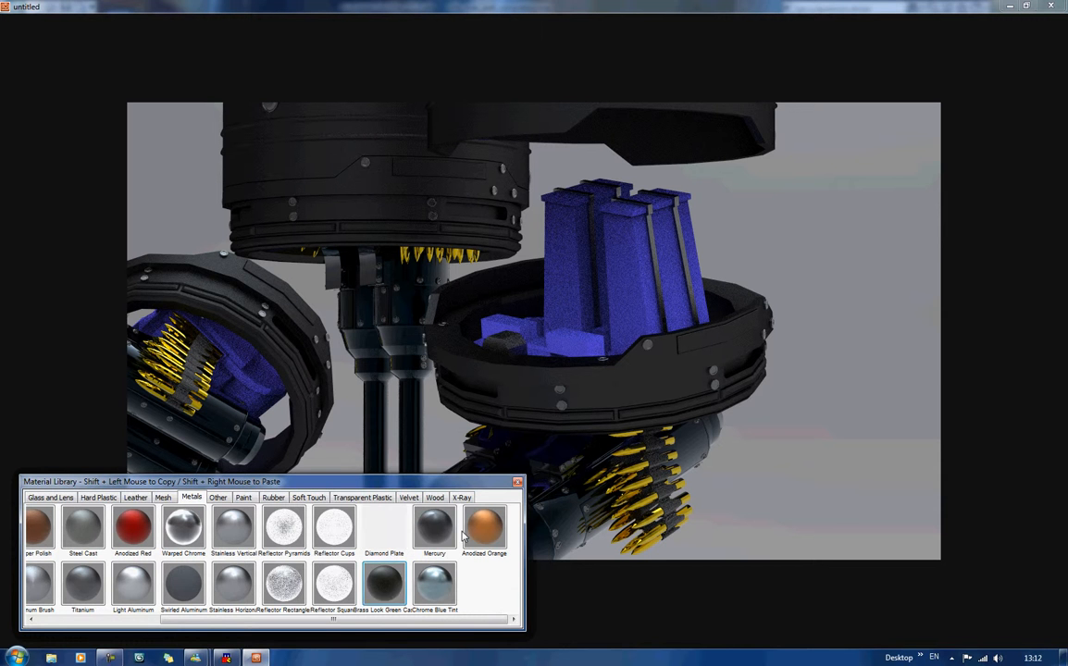
click(219, 498)
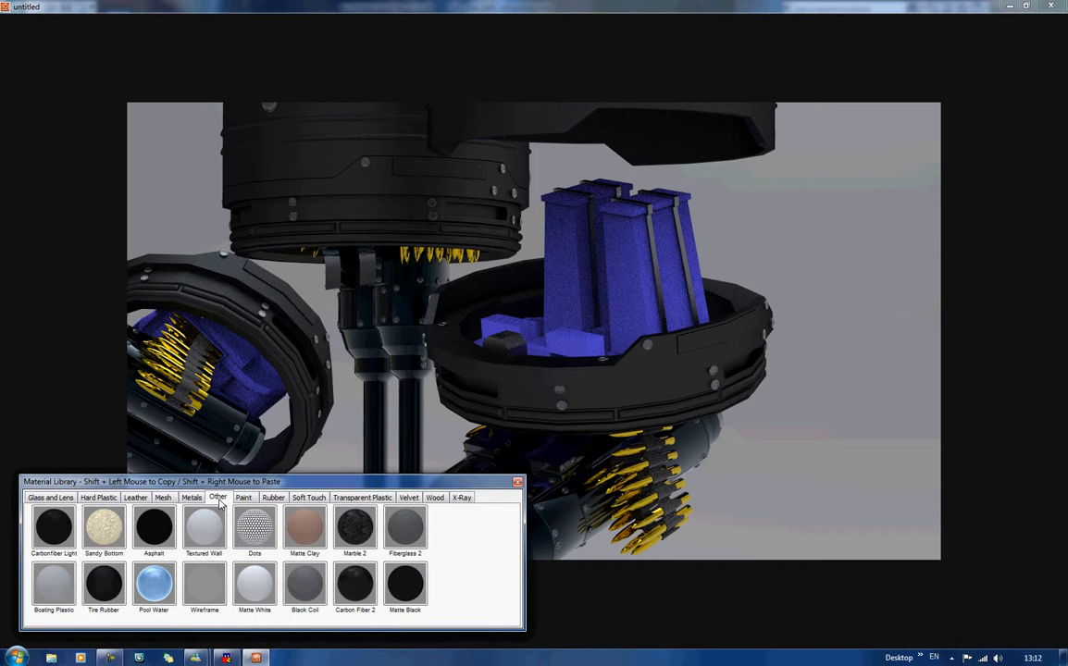
shift+click(364, 591)
shift+right_click(660, 475)
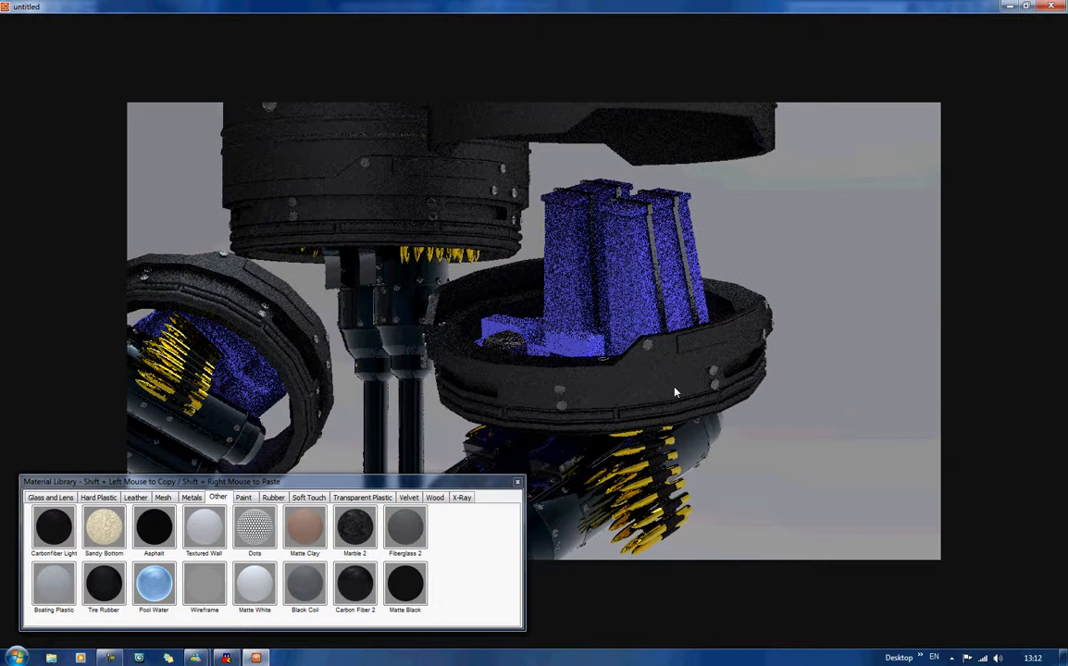
shift+right_click(660, 303)
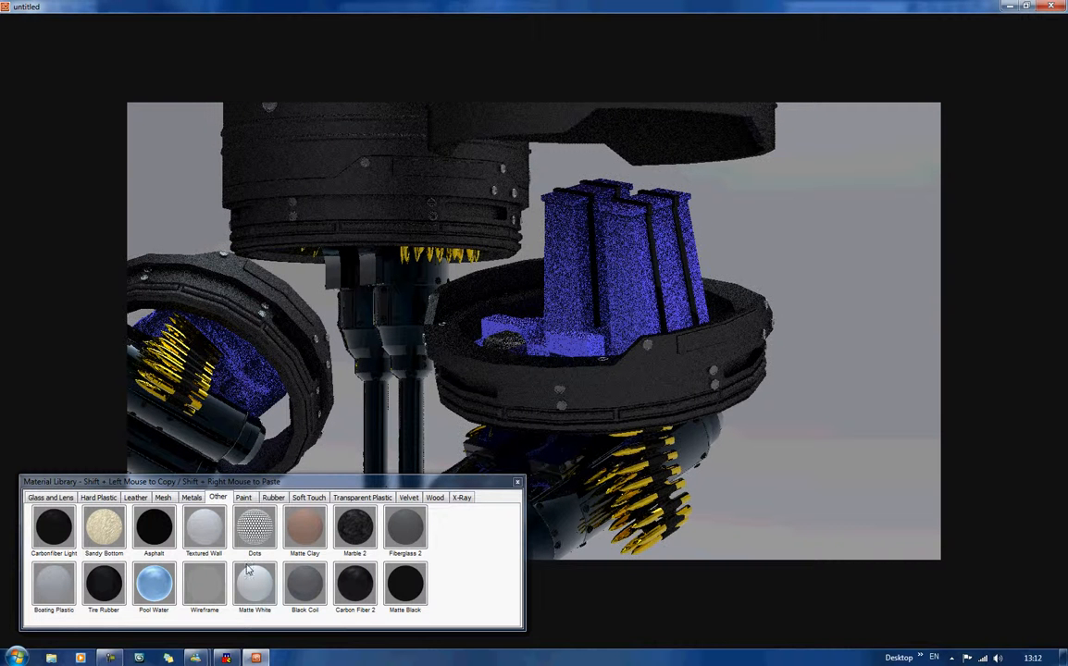
Step: Try the PC Plastic hard plastic on the blue ammunition boxes and replace it with Cell Phone Black
click(111, 500)
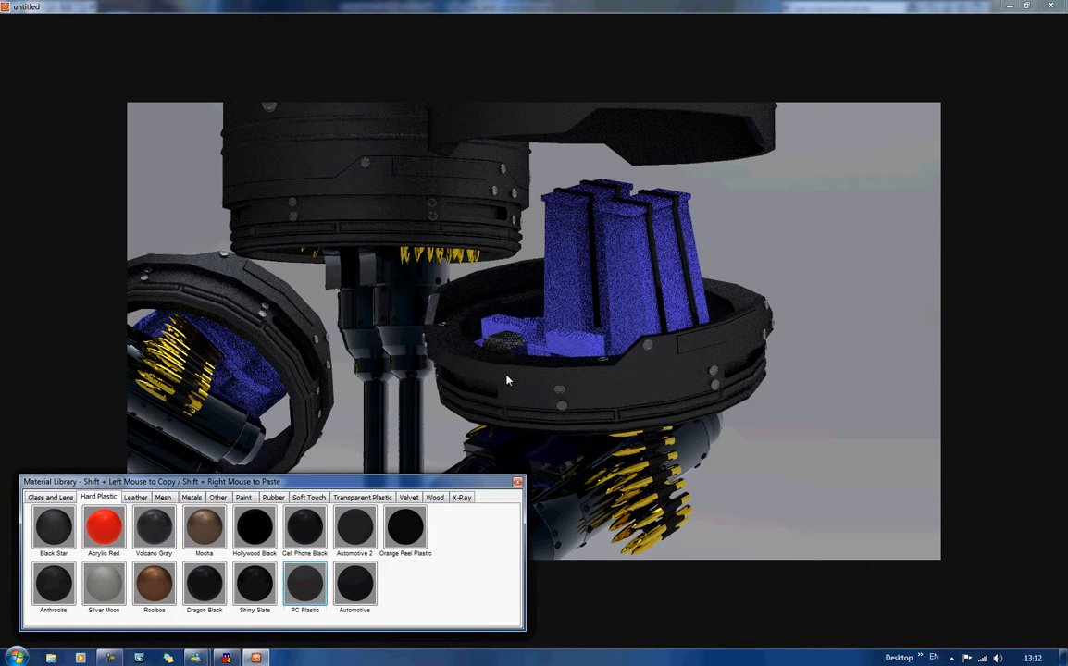
shift+right_click(561, 289)
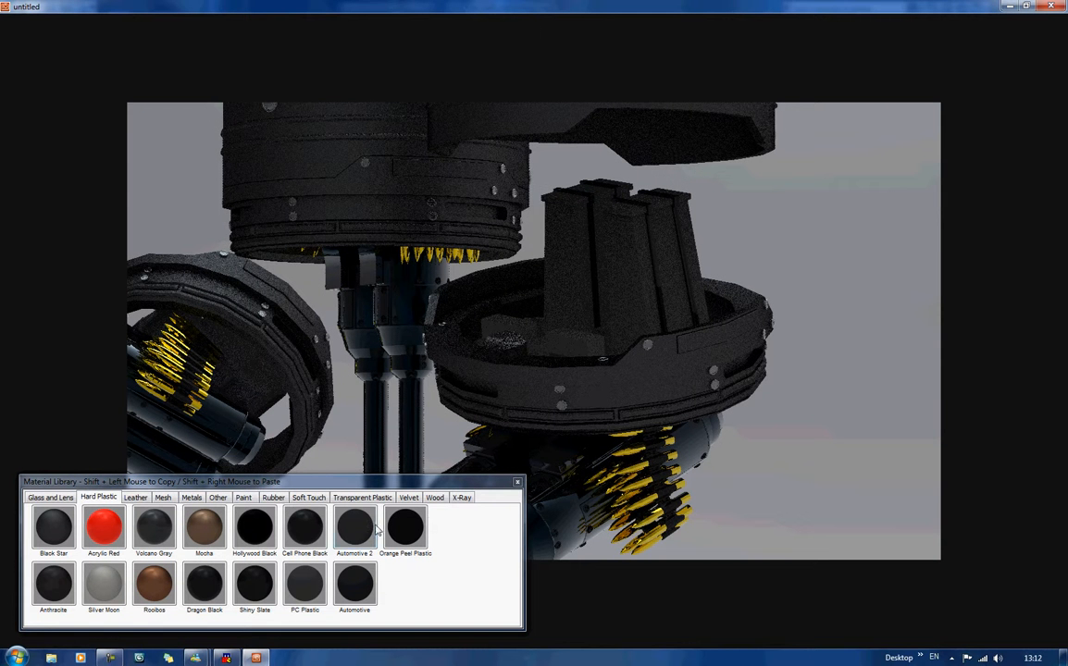
shift+click(297, 537)
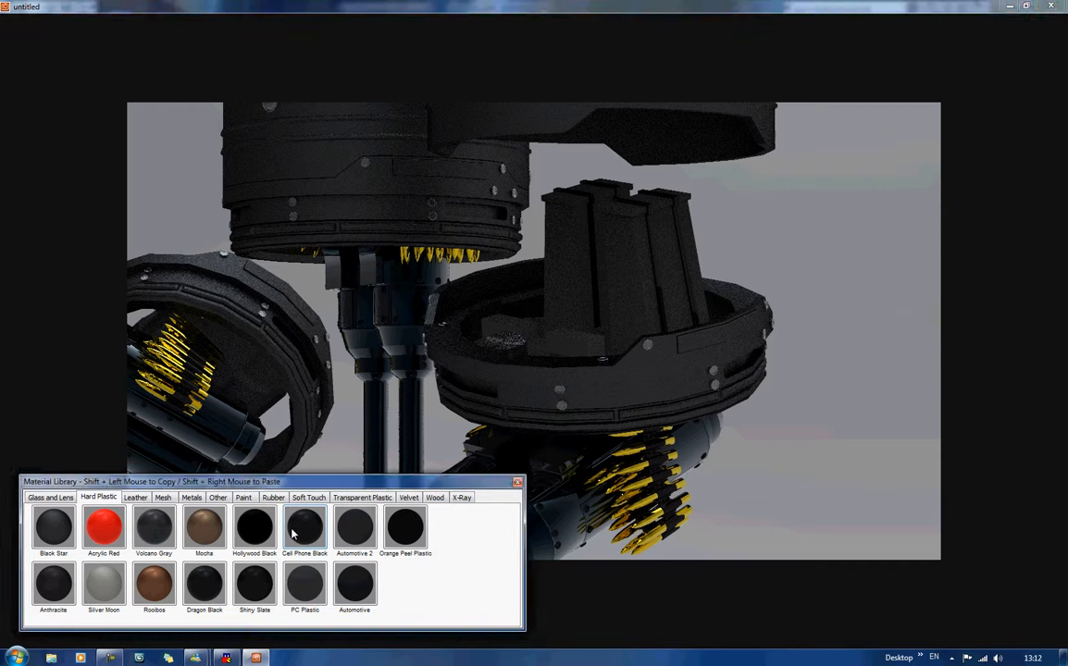
shift+right_click(572, 297)
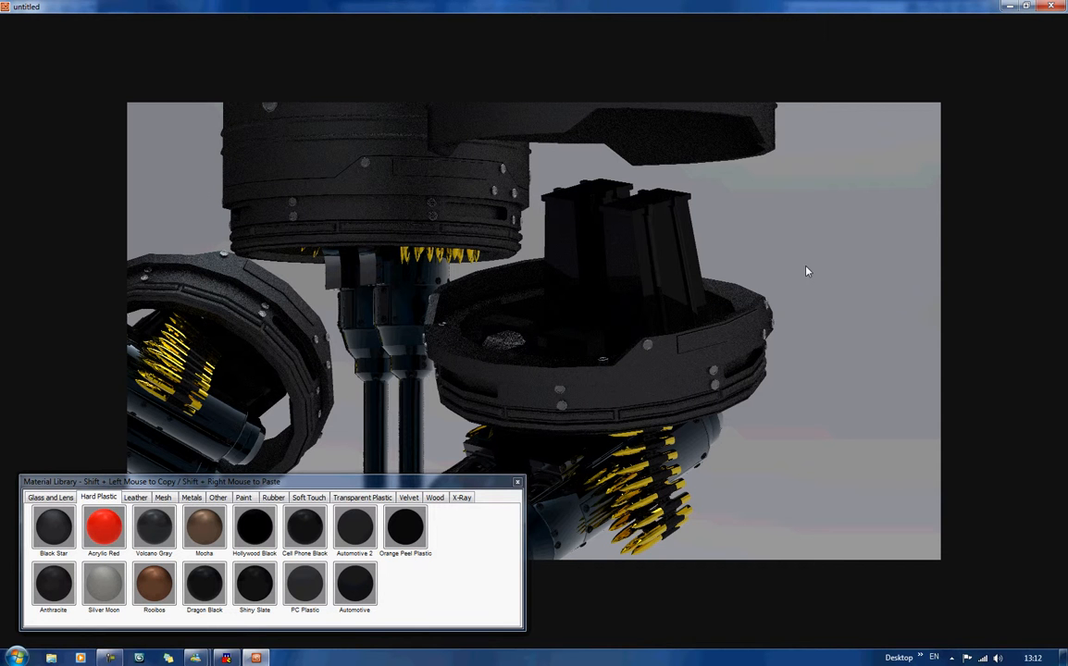
Step: Close the Material Library and load StudioLighting.hdr as the environment map
click(517, 483)
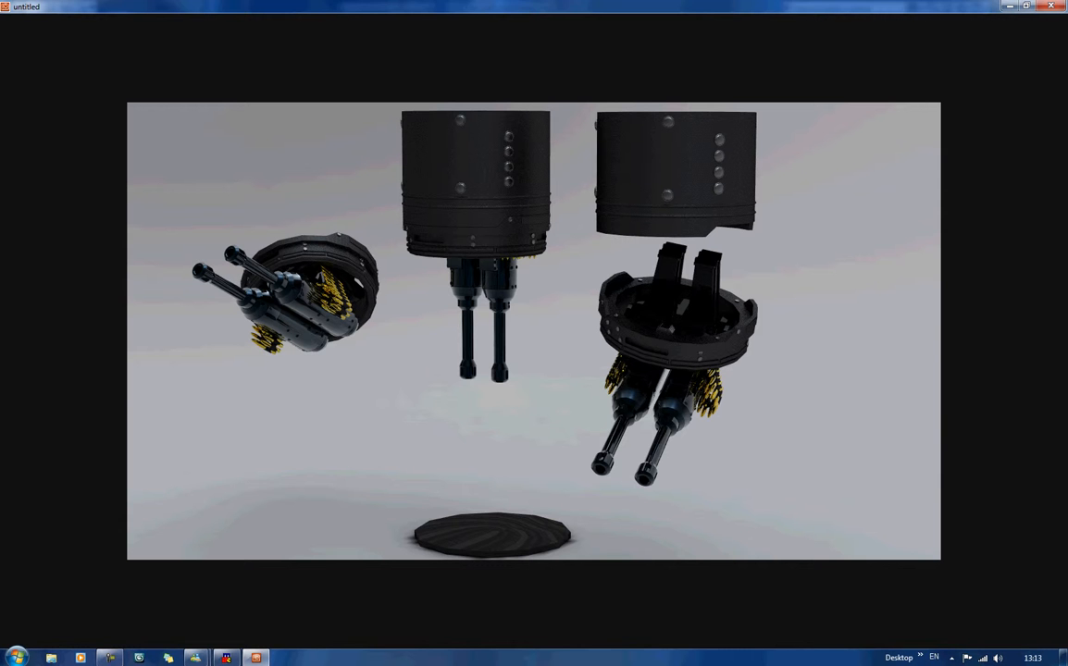
drag(0, 176, 926, 456)
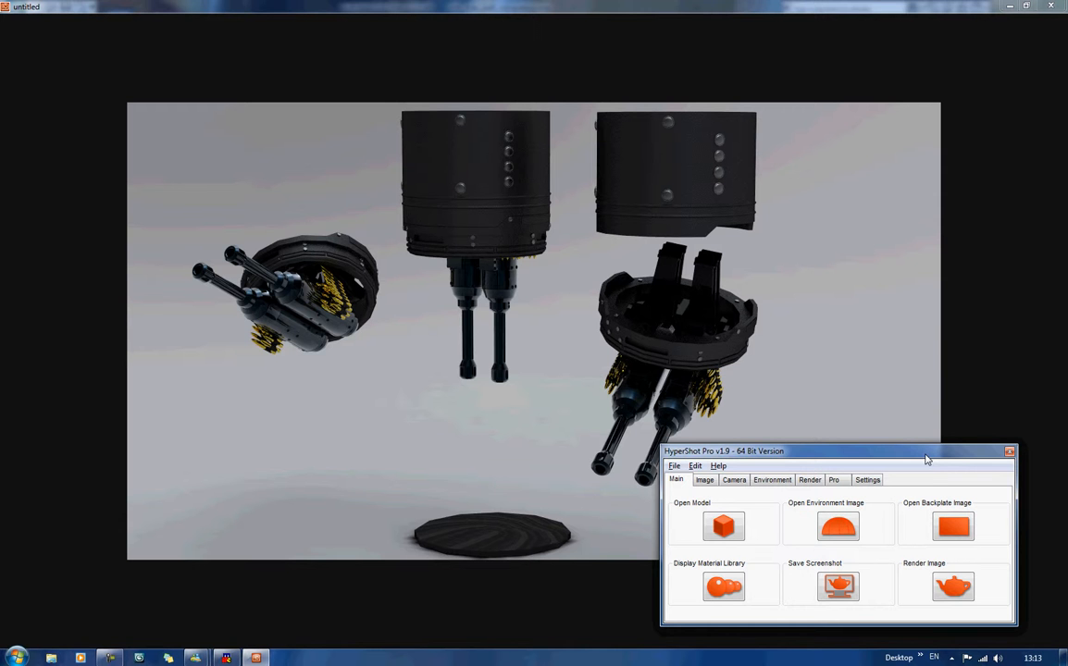
click(852, 531)
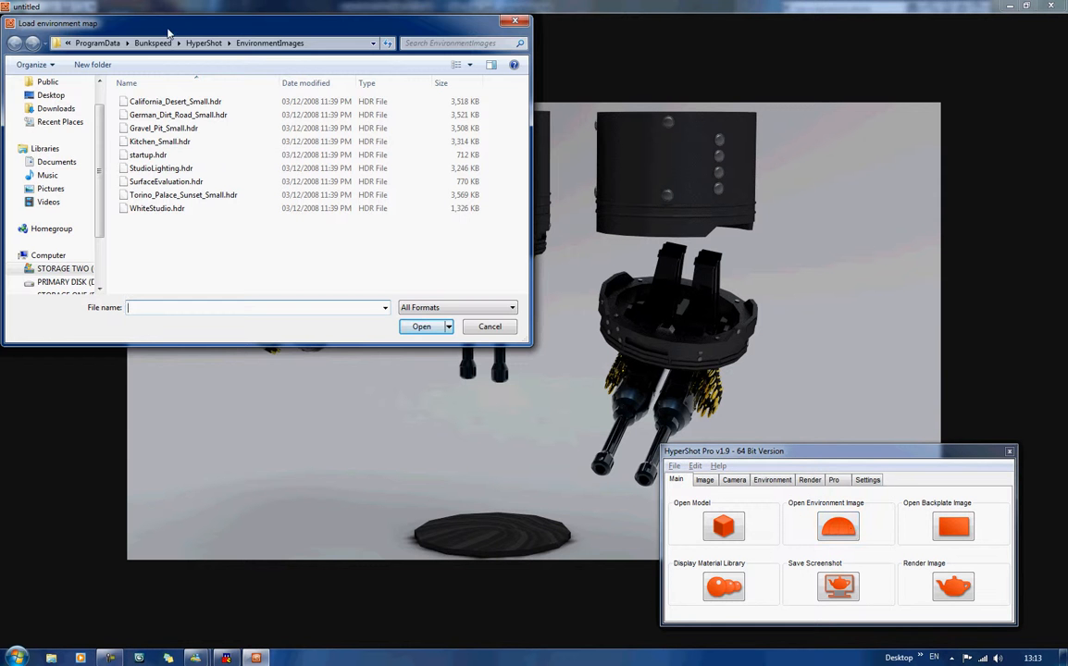
drag(153, 28, 190, 194)
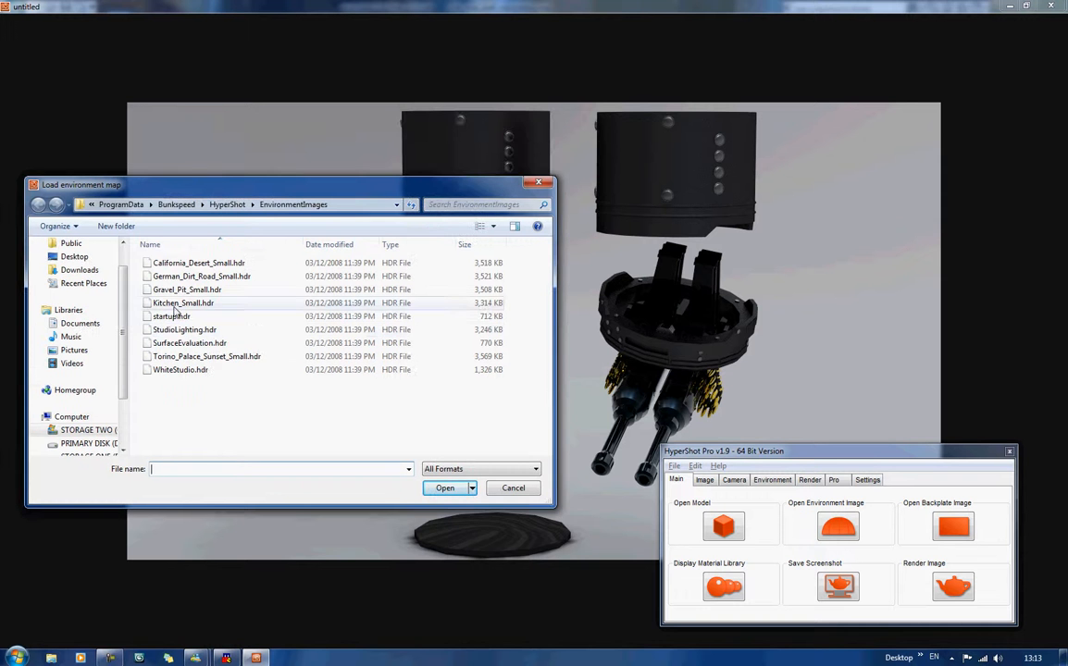
double_click(166, 330)
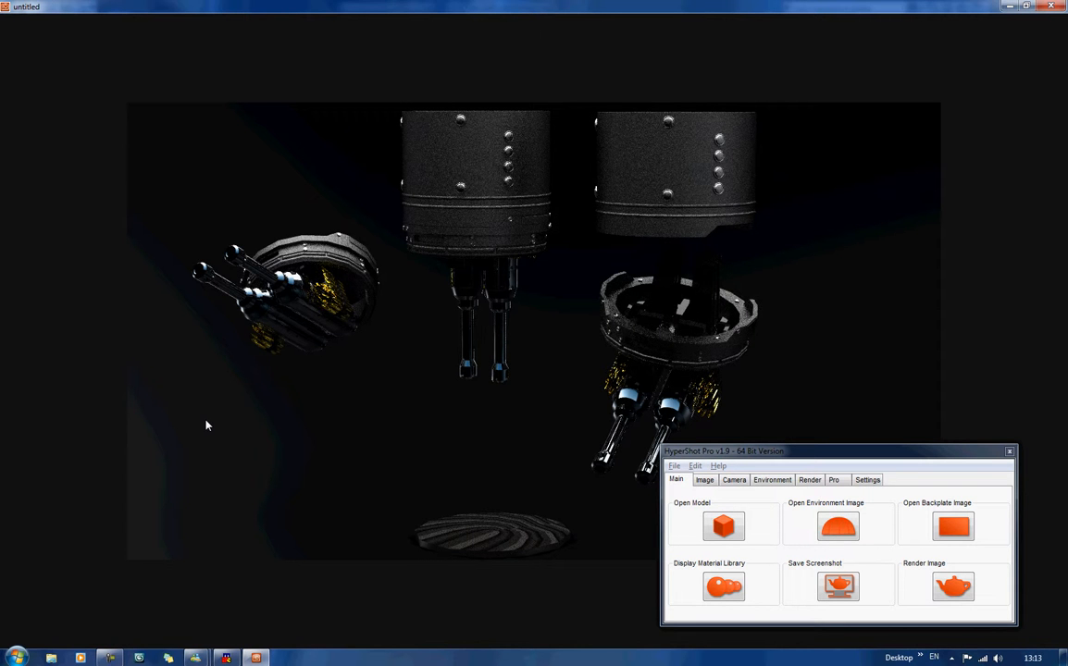
Step: Hide the flat disc part beneath the turrets
right_click(460, 521)
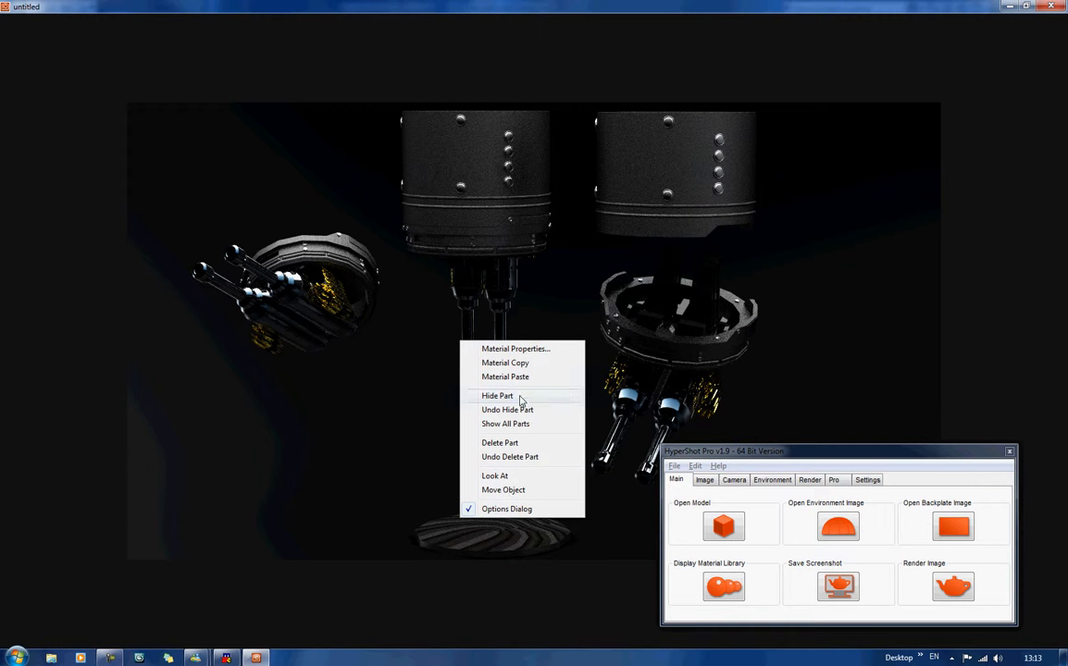
click(521, 399)
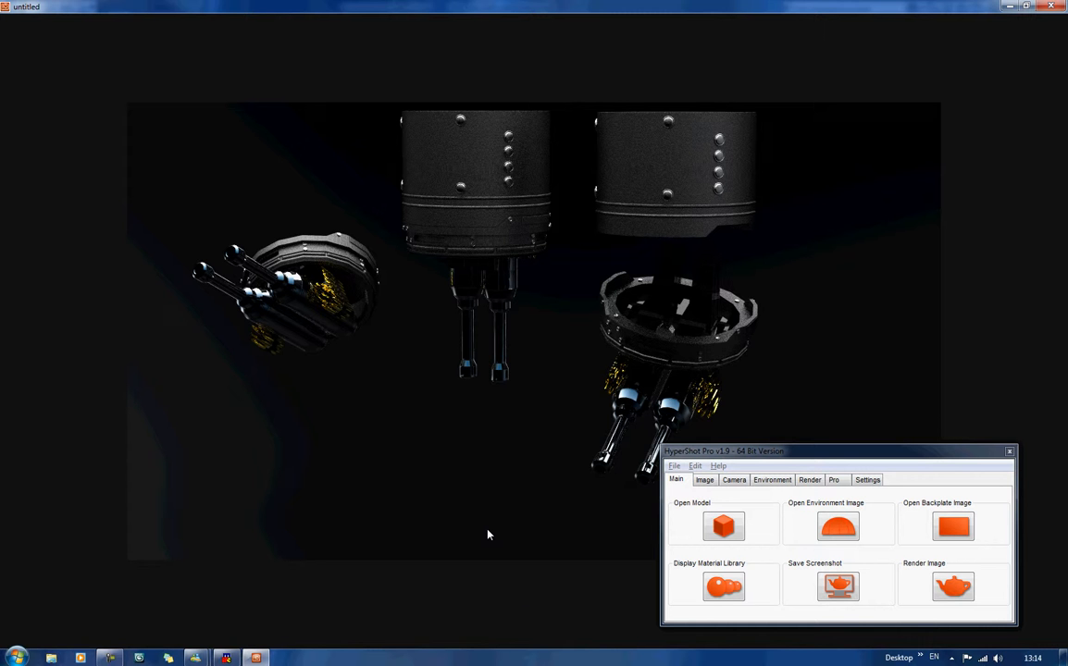
Step: Adjust the brightness of the environment lighting up and down, leaving it slightly raised
key(Up)
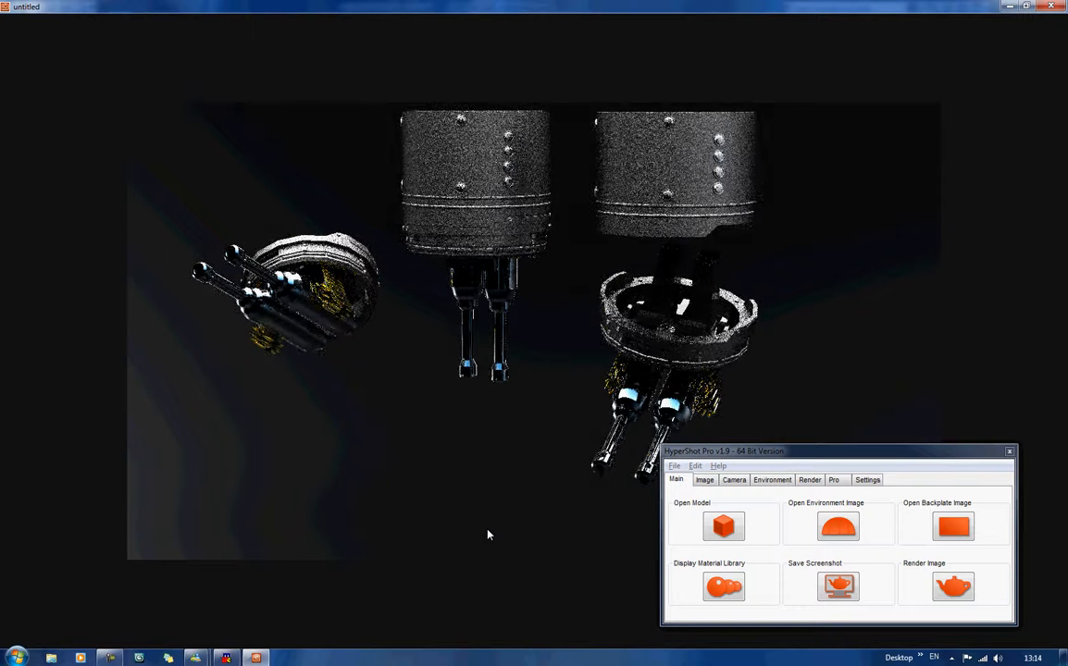
key(Down)
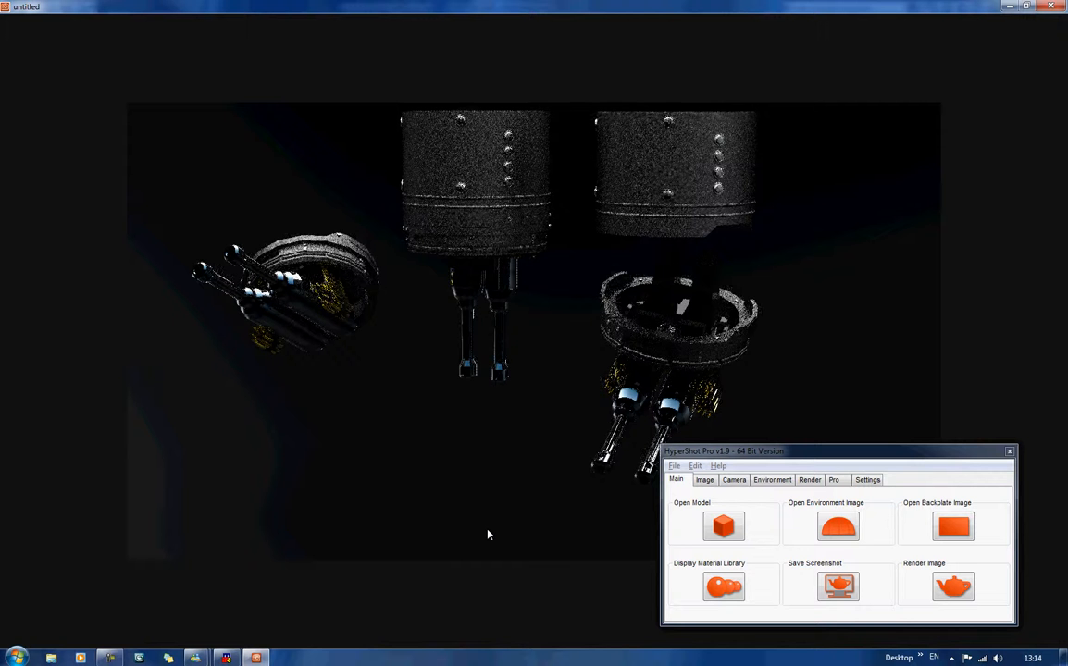
key(Up)
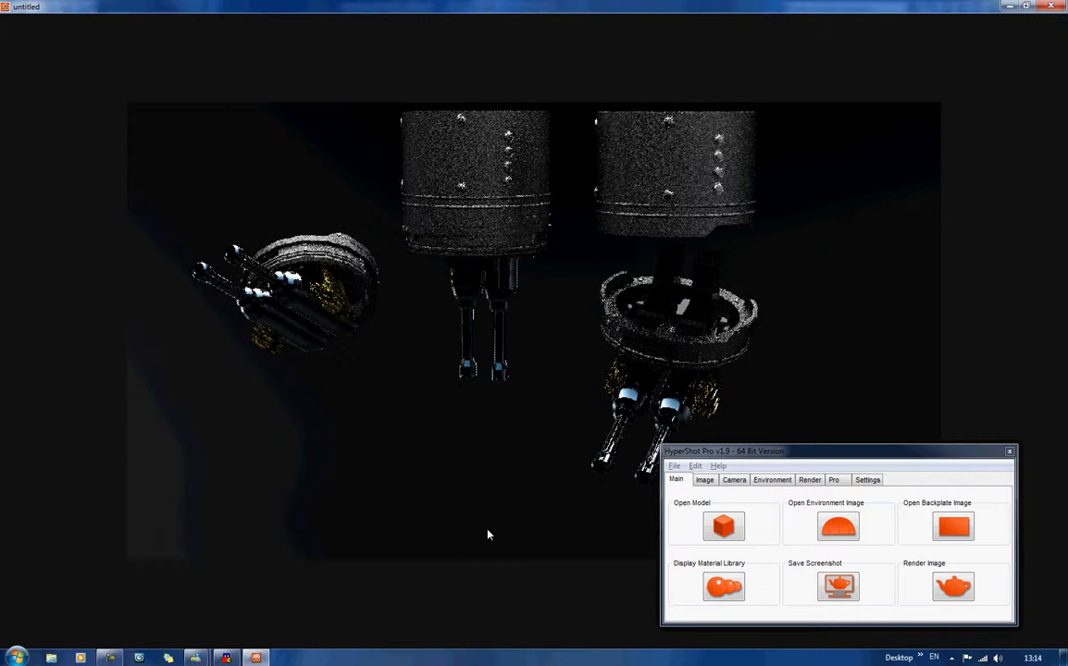
Step: Try brighter and darker environment lighting on the turrets under StudioLighting.hdr, ending at a dim level
key(Up)
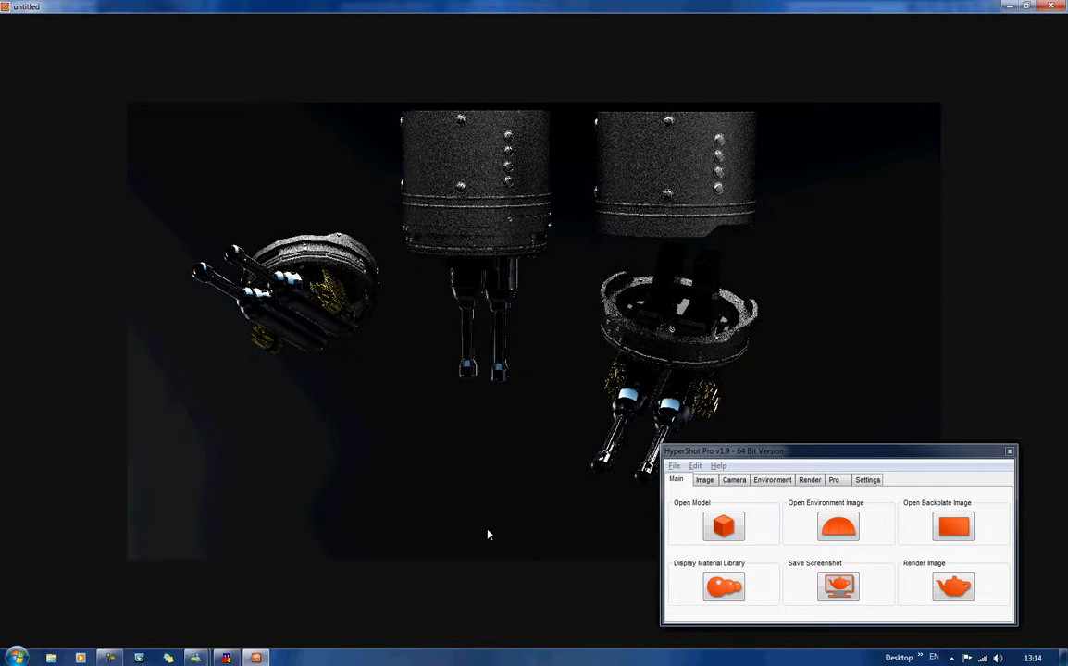
key(Up)
key(Up)
key(Up)
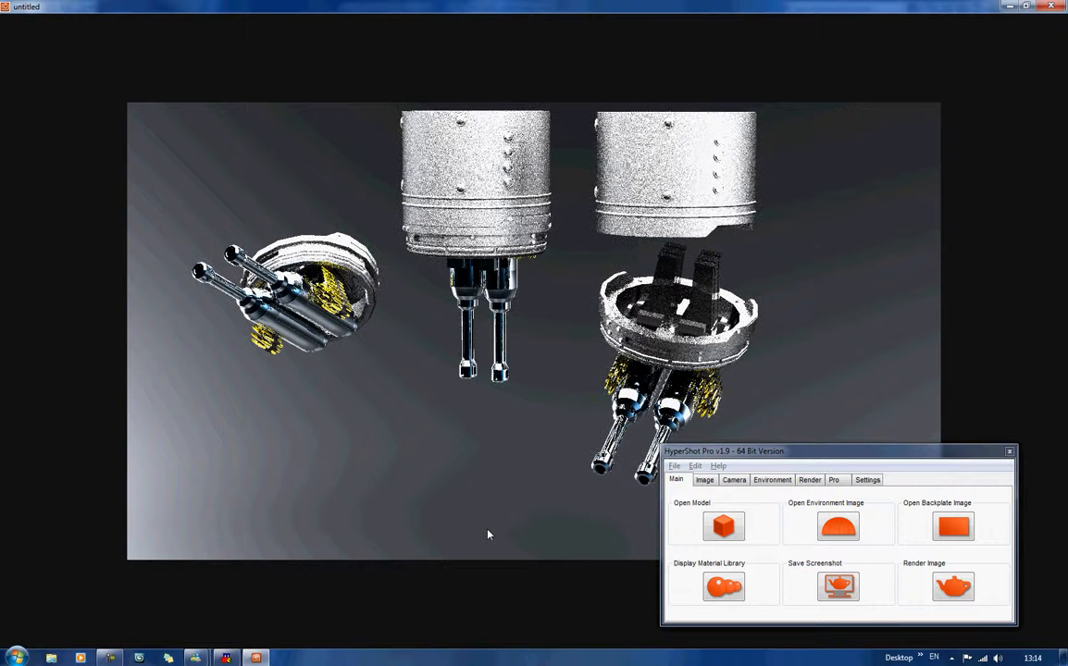
key(Down)
key(Down)
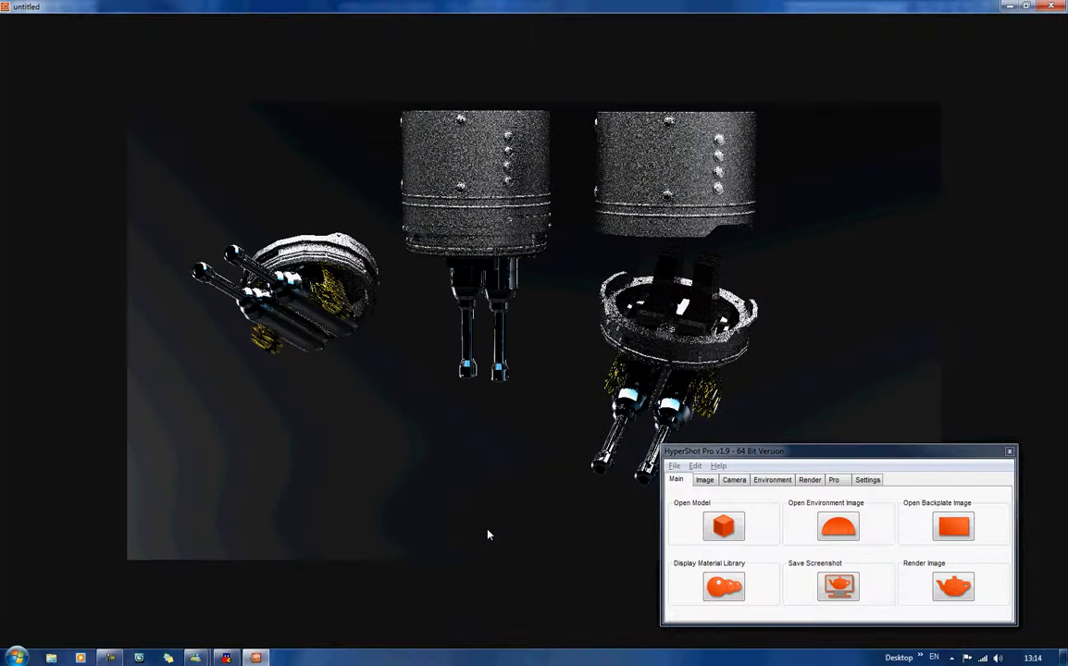
key(Down)
key(Down)
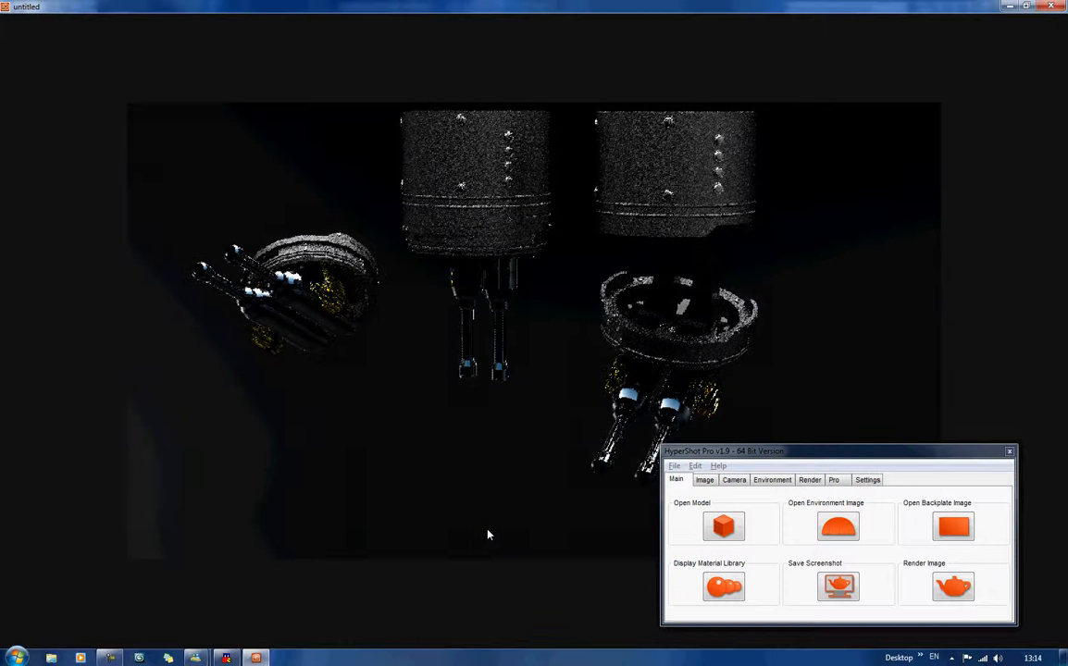
key(Down)
key(Up)
key(Up)
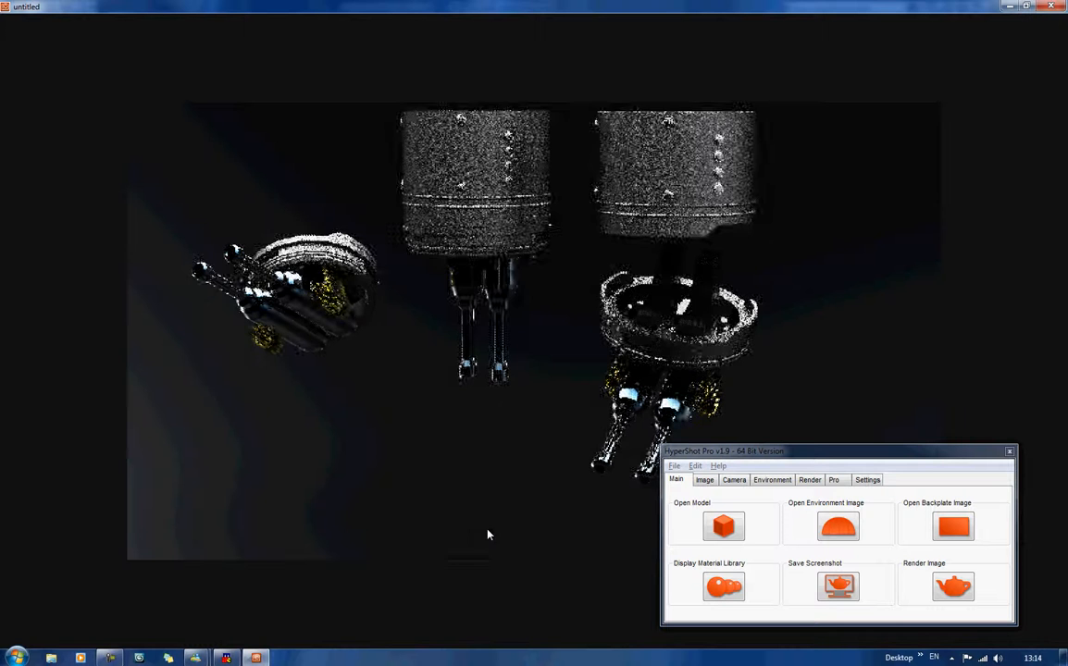
Step: Try SurfaceEvaluation.hdr and German_Dirt_Road_Small.hdr as the environment map
click(839, 527)
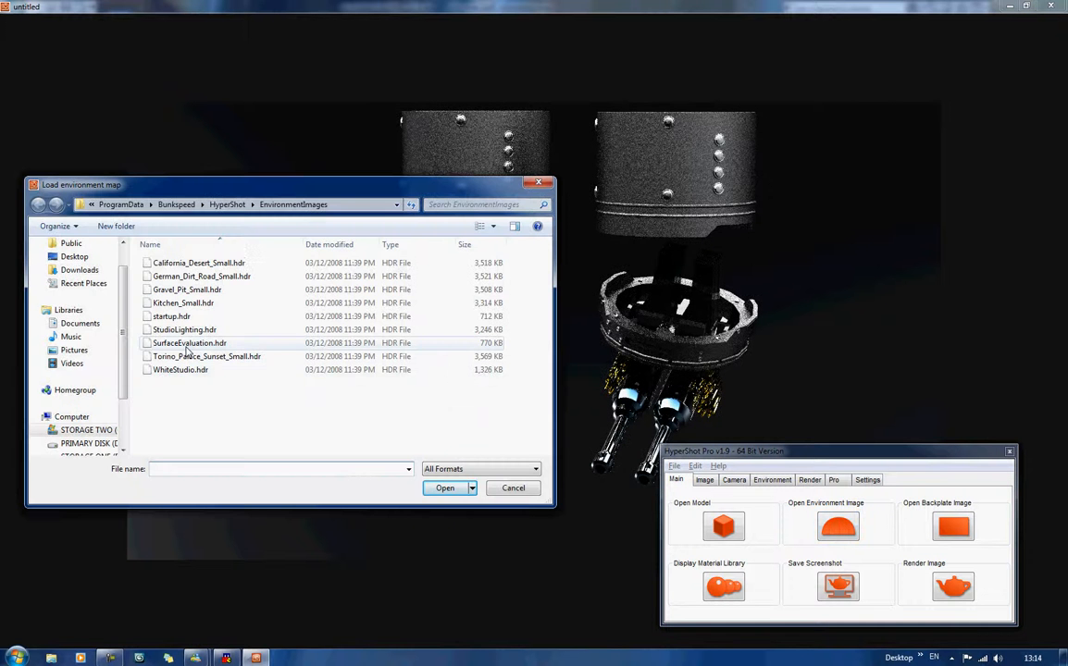
double_click(187, 346)
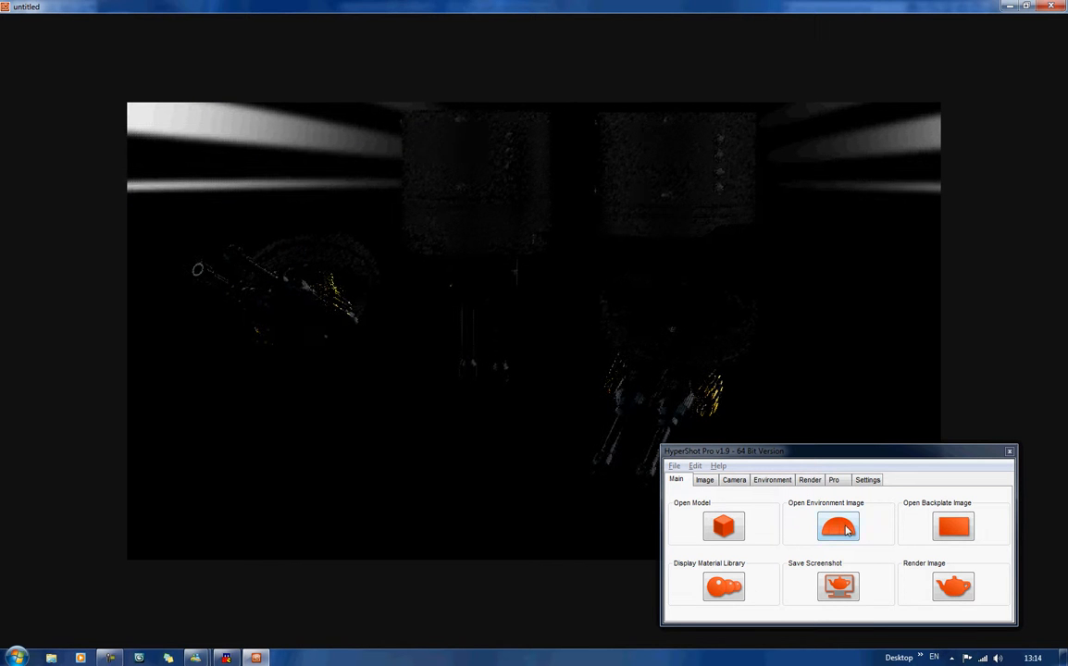
click(838, 527)
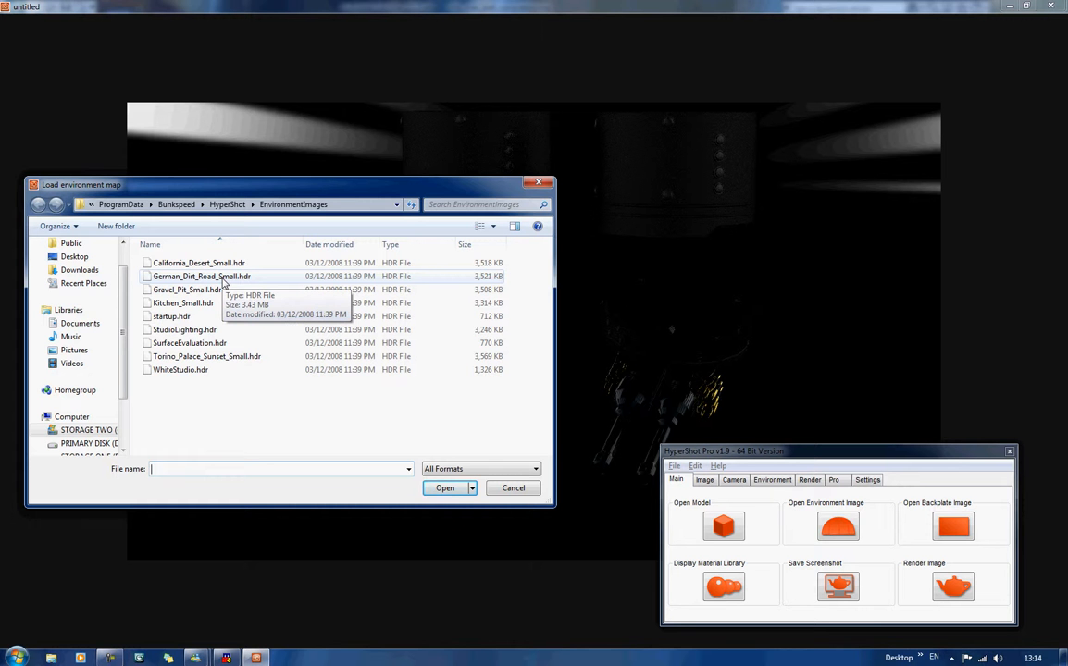
double_click(224, 277)
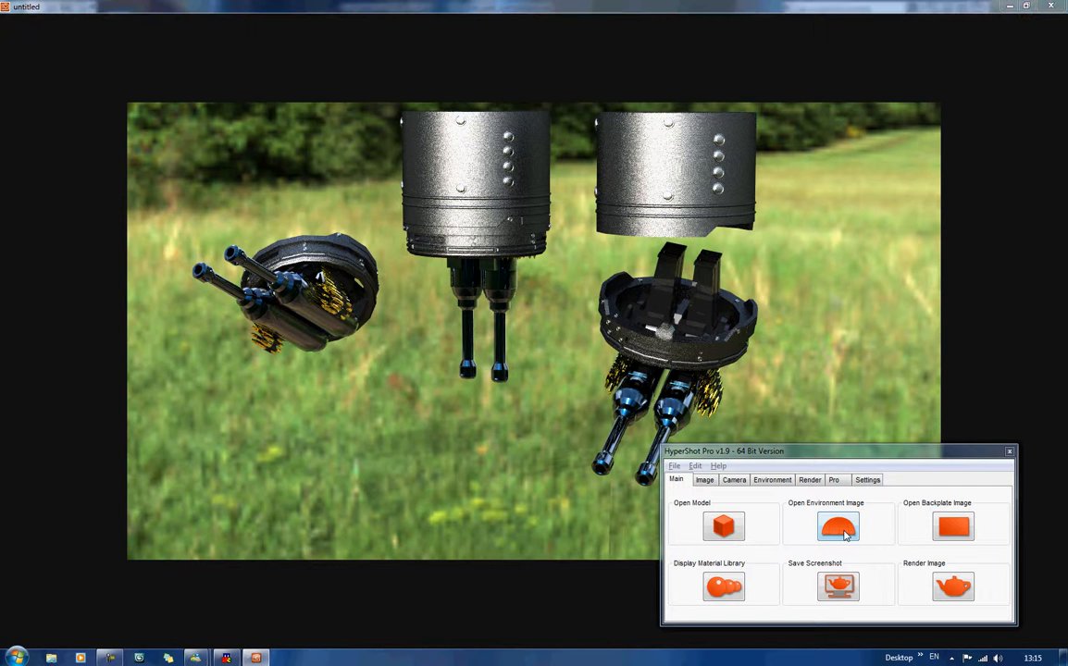
Step: Load startup.hdr as the environment map
click(842, 532)
click(169, 319)
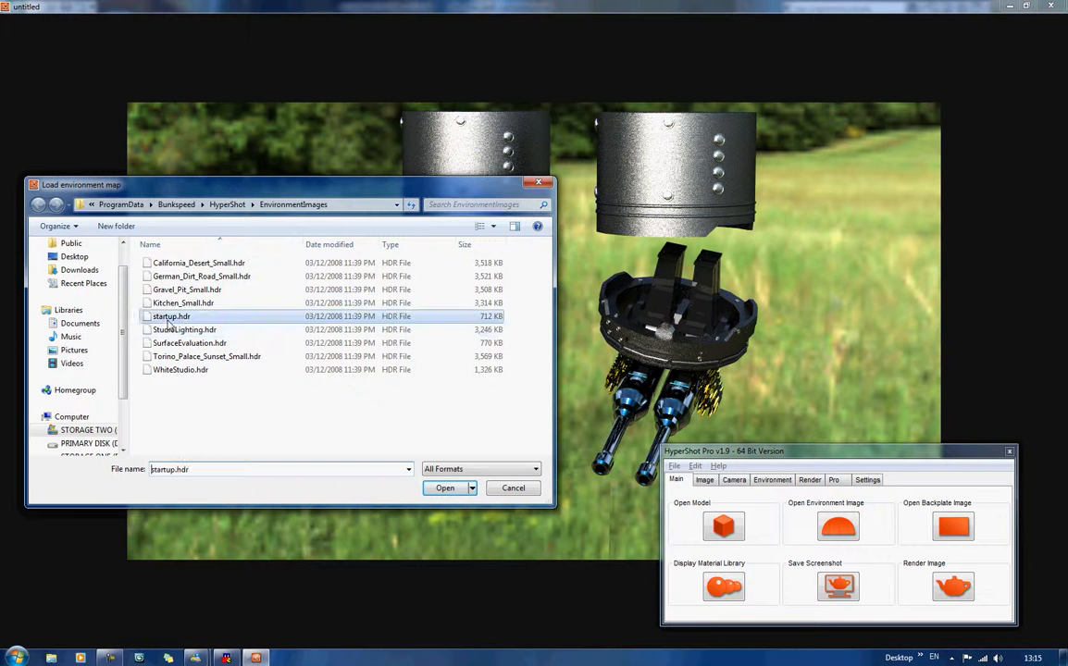
double_click(168, 319)
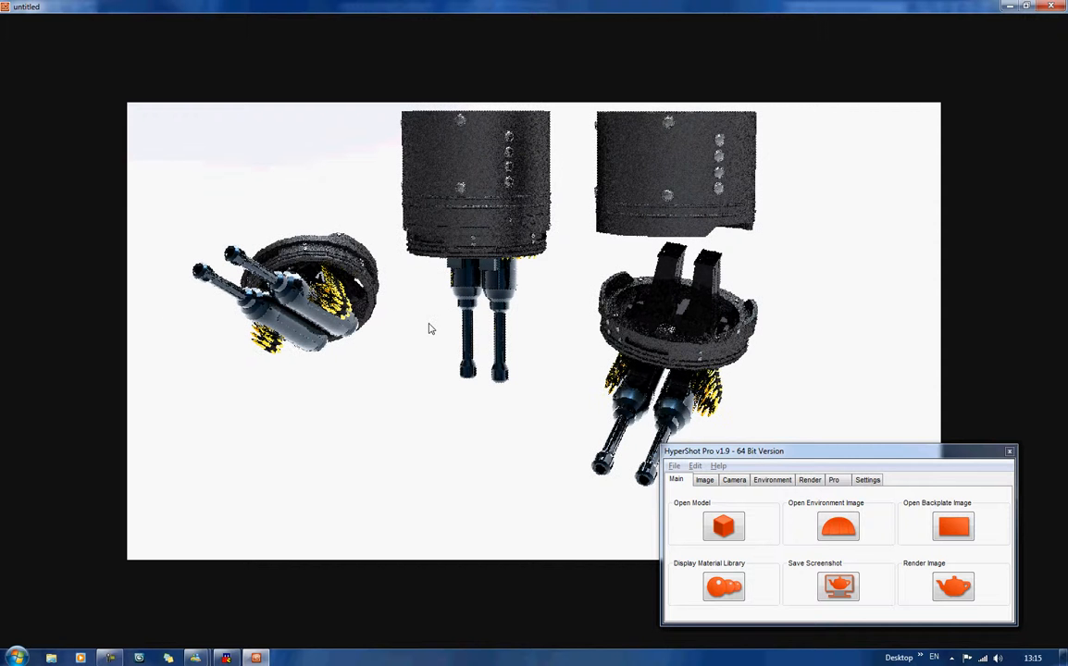
Step: Reframe the turrets closer up and move the HyperShot control window clear of the exploded turret's guns
drag(428, 328, 472, 329)
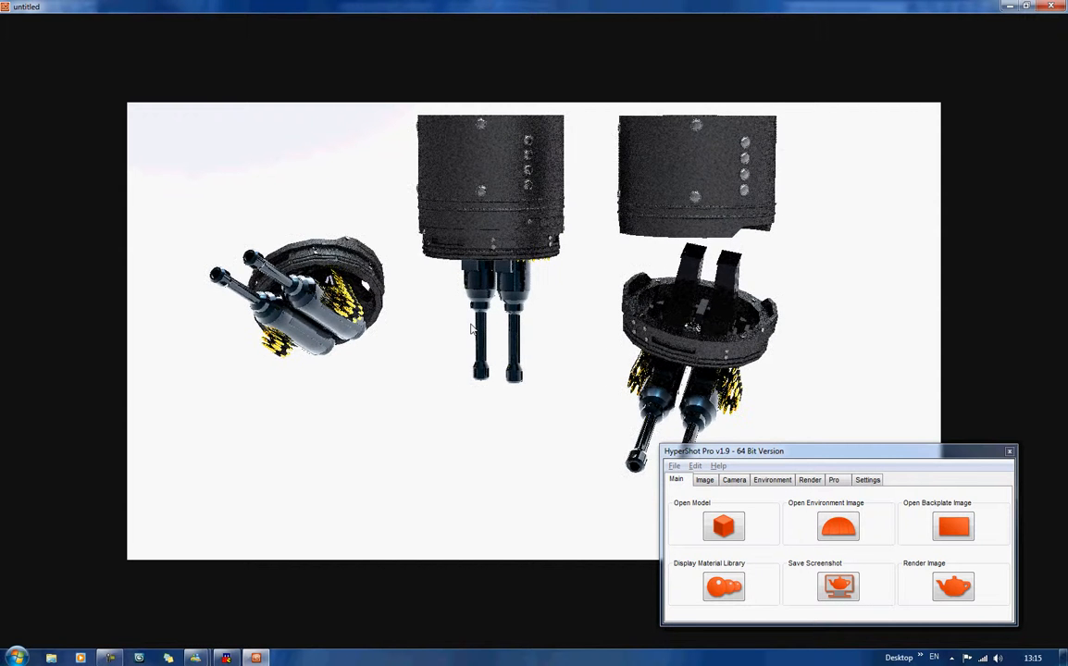
scroll(472, 327, up, 2)
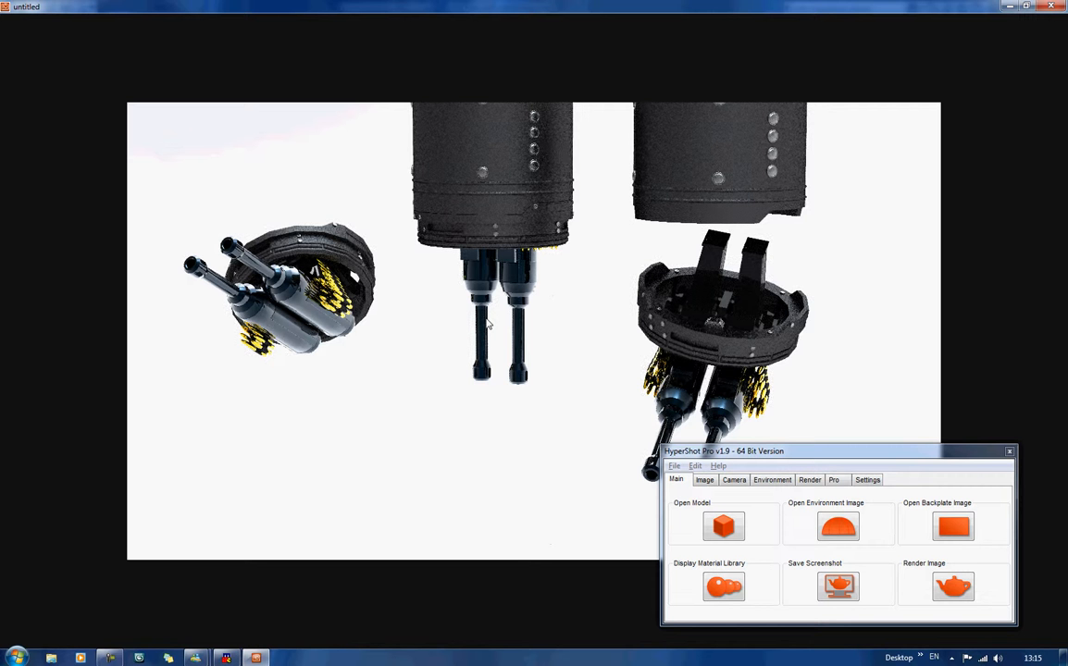
scroll(487, 323, up, 1)
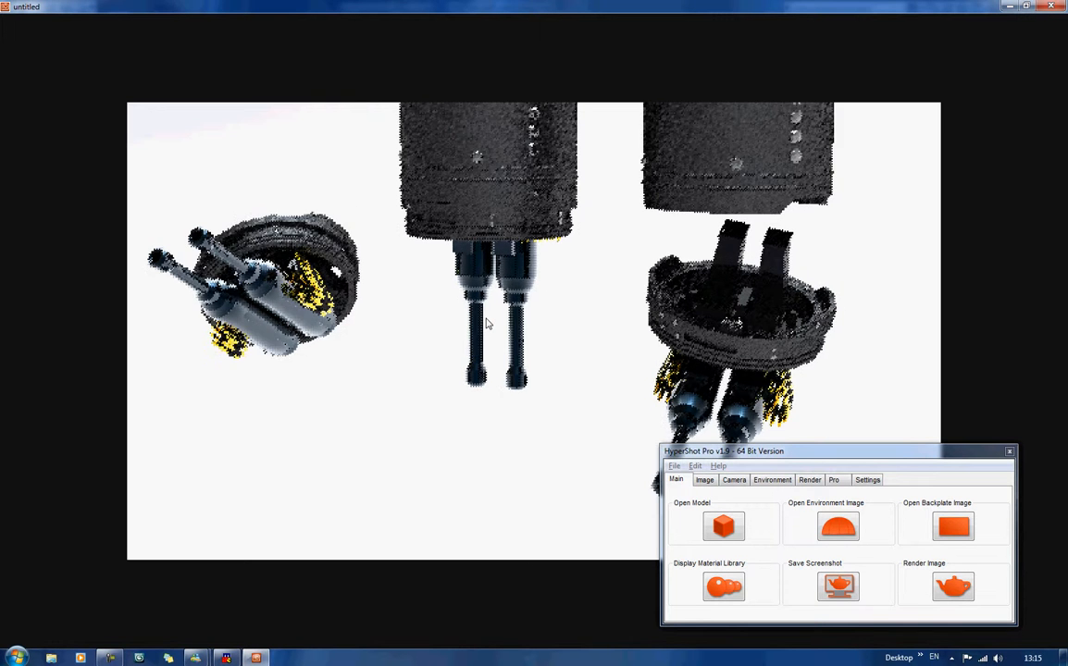
middle_drag(489, 329, 492, 342)
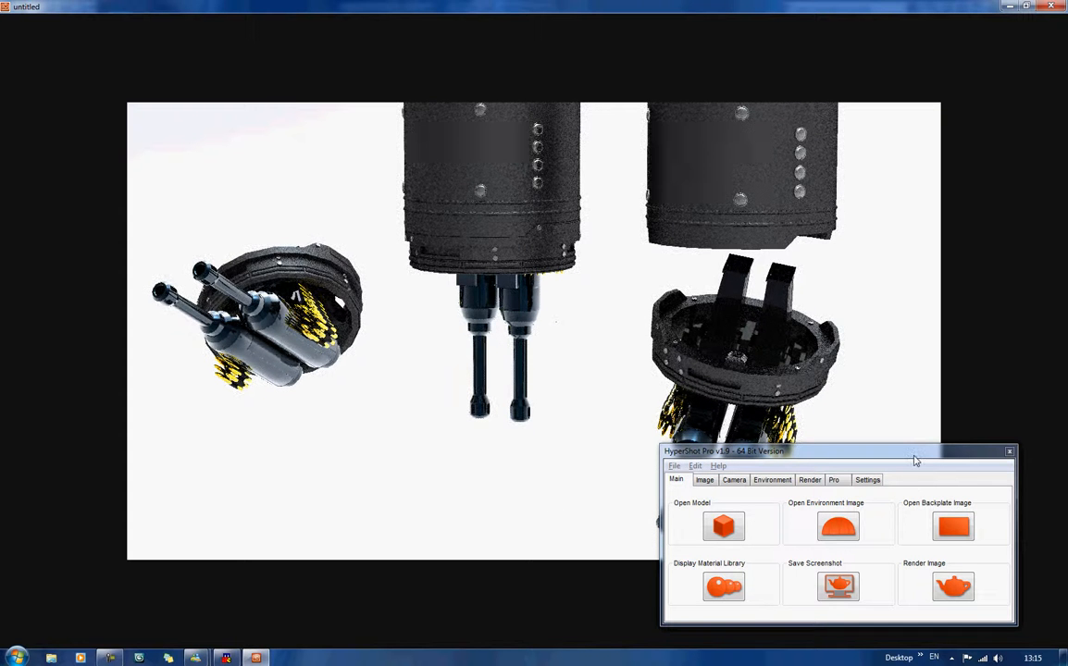
drag(915, 460, 432, 466)
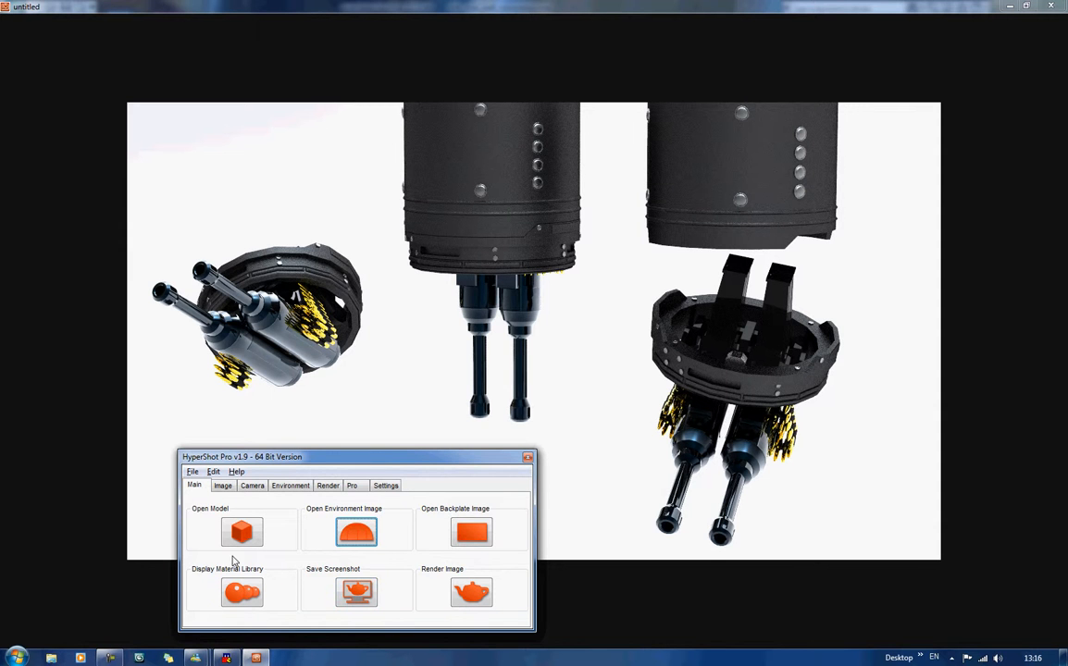
Step: Open the Material Library and look through the metal materials
click(240, 590)
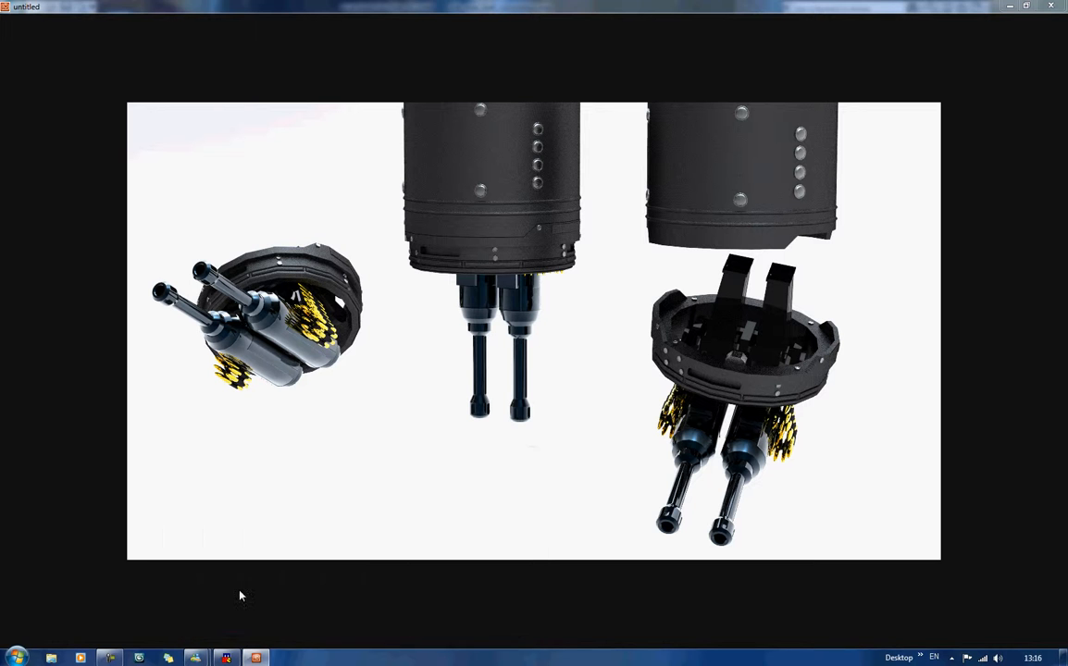
click(149, 483)
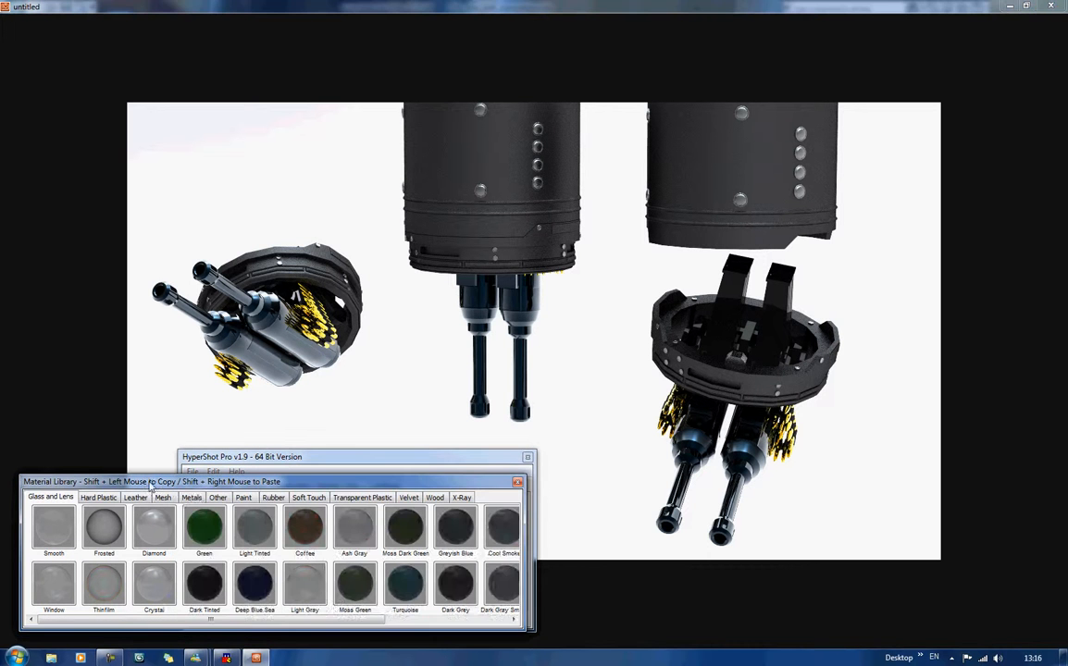
click(191, 498)
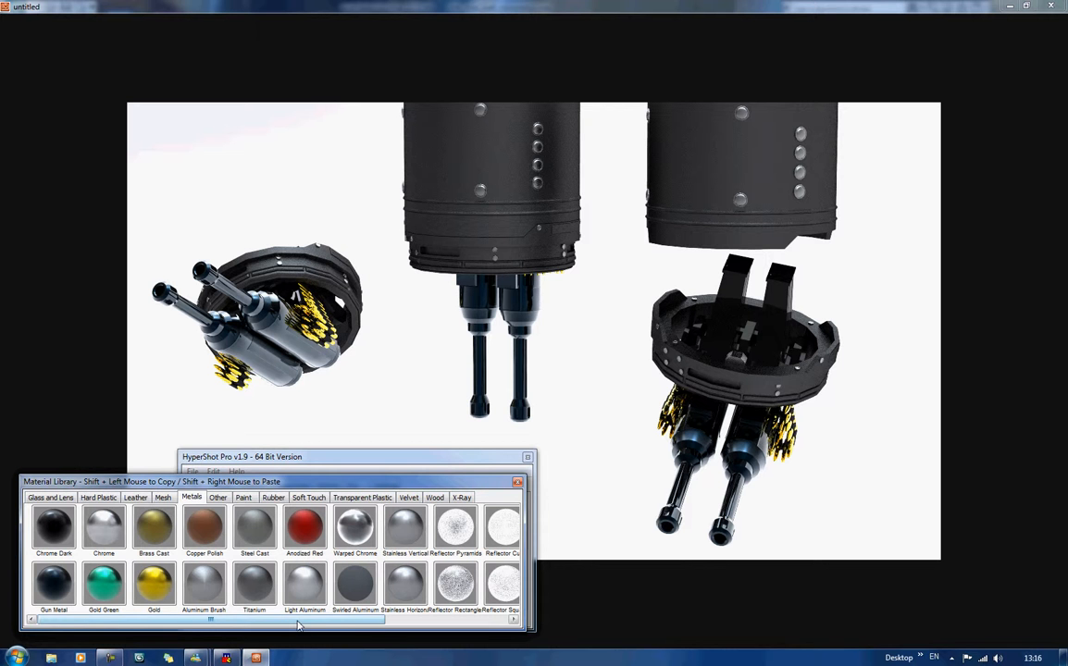
drag(296, 627, 440, 628)
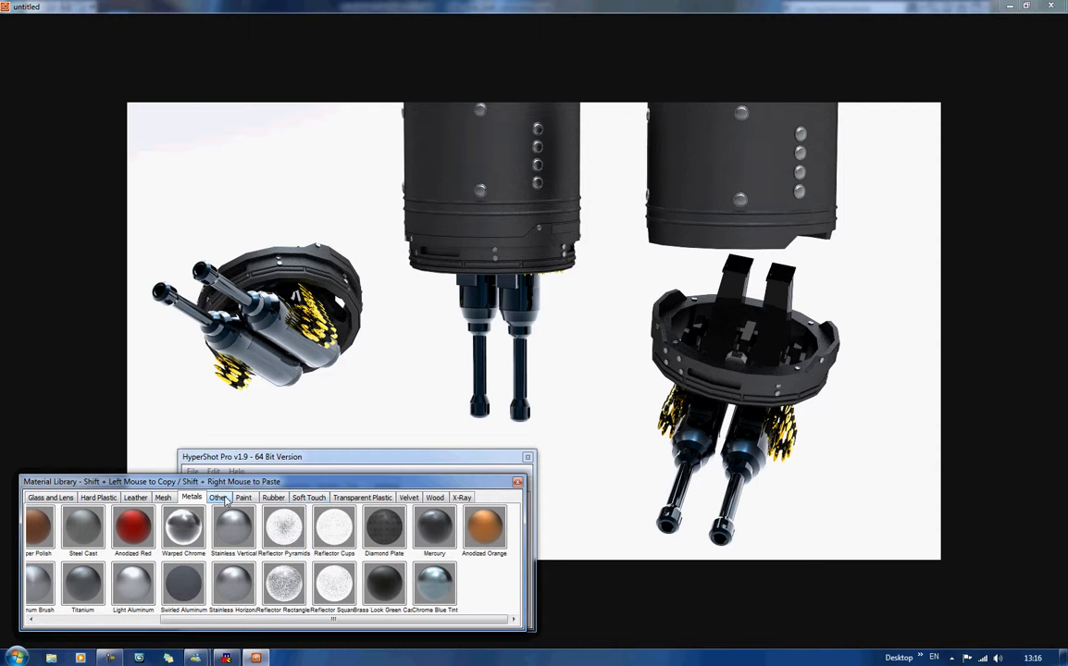
Step: Try the Black Star and Hollywood Black hard plastics on the turret guns
click(98, 497)
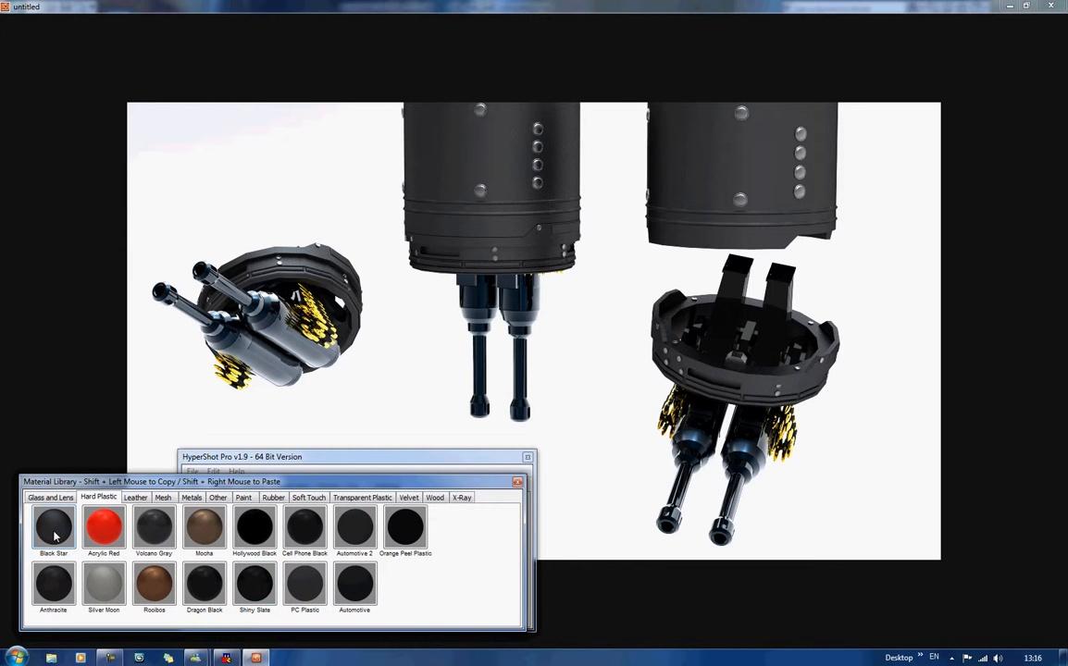
drag(54, 535, 268, 310)
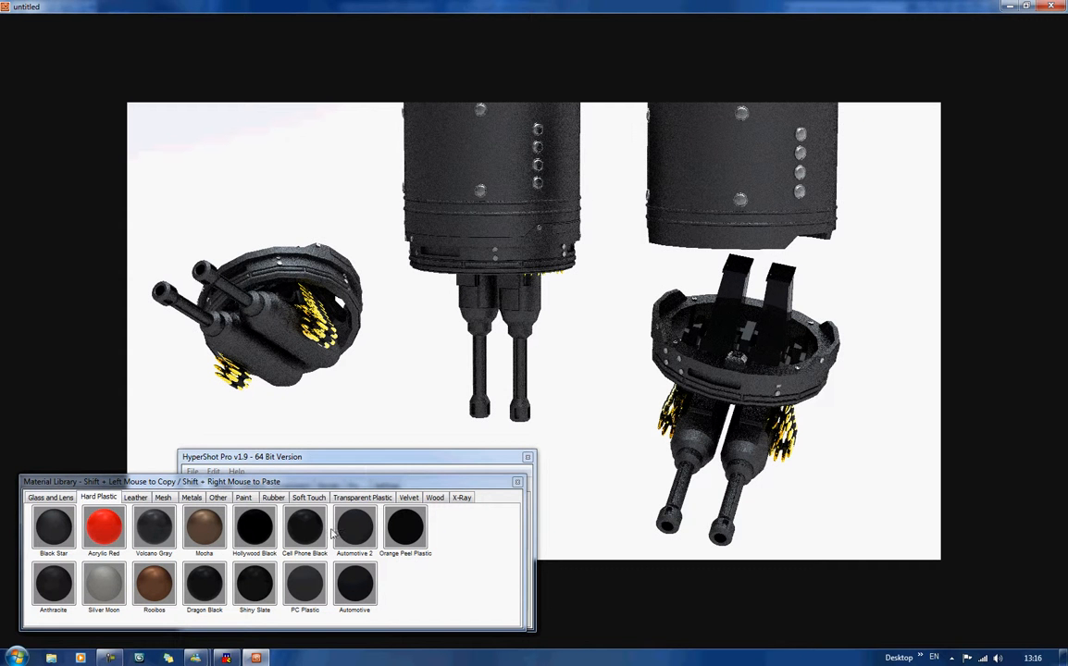
drag(252, 524, 479, 349)
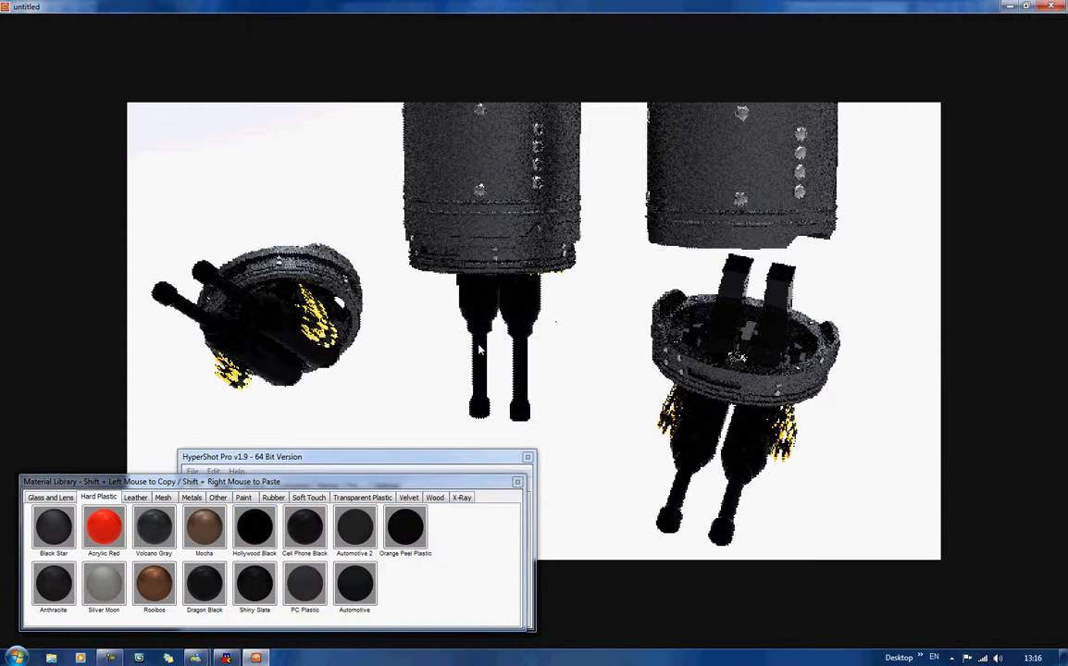
Step: Try the Copper Polish metal on the turret guns and replace it with Gun Metal
click(191, 498)
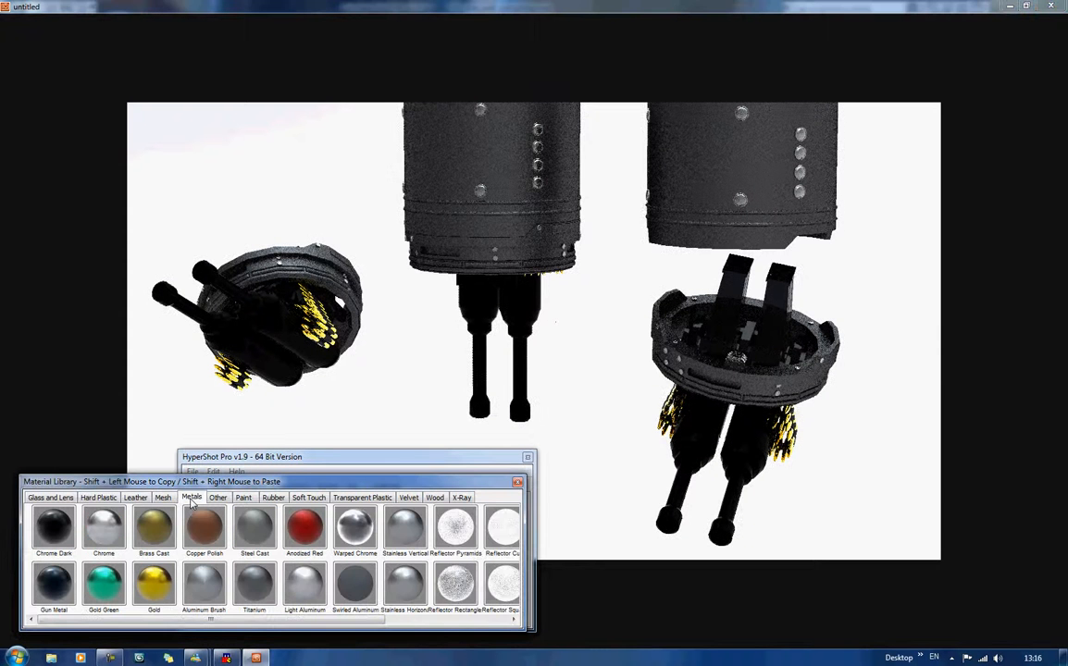
drag(212, 533, 245, 312)
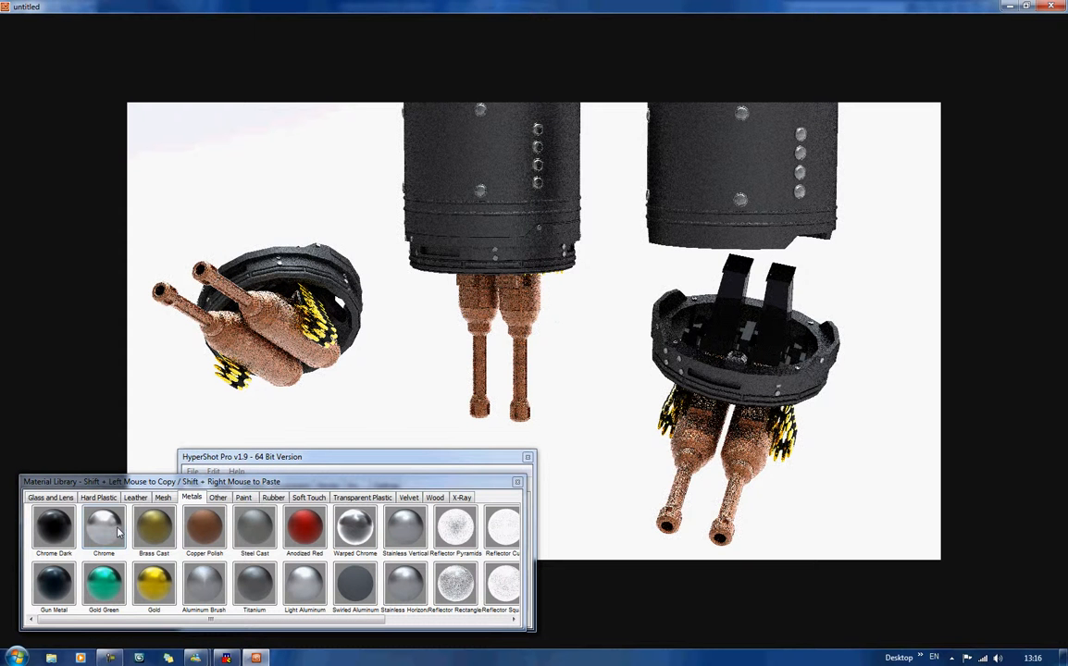
click(54, 582)
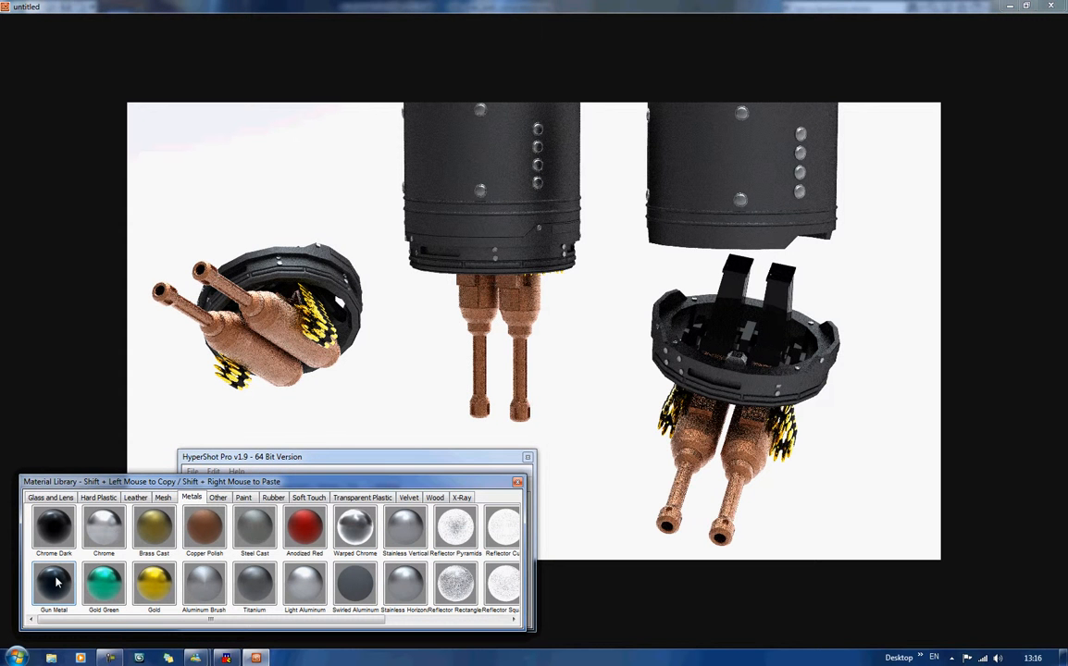
click(274, 335)
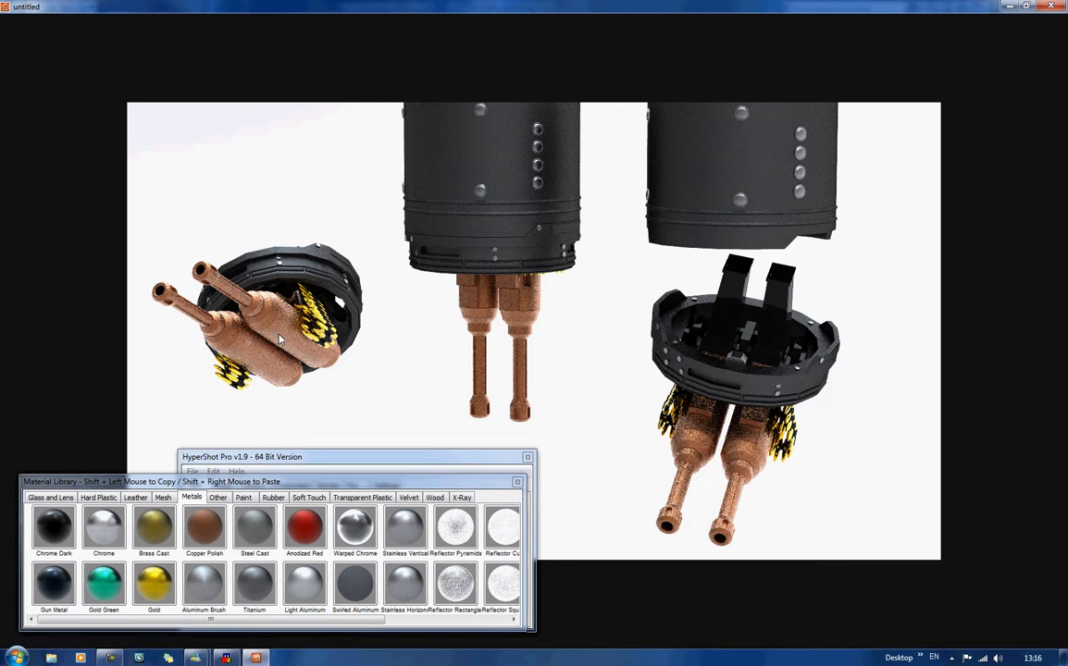
click(53, 583)
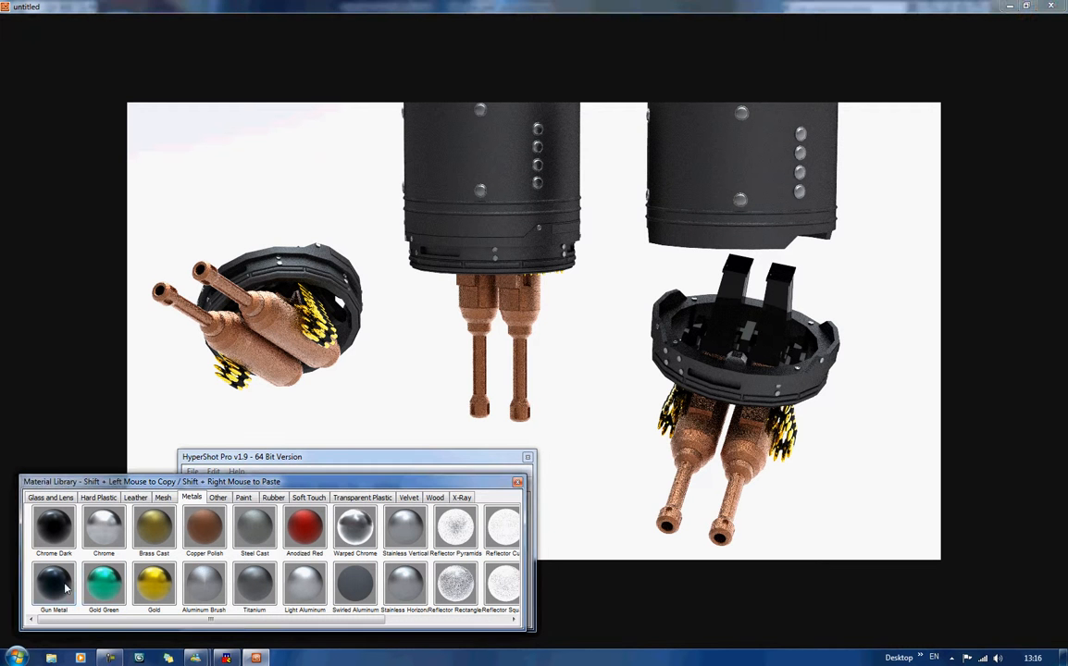
shift+right_click(244, 299)
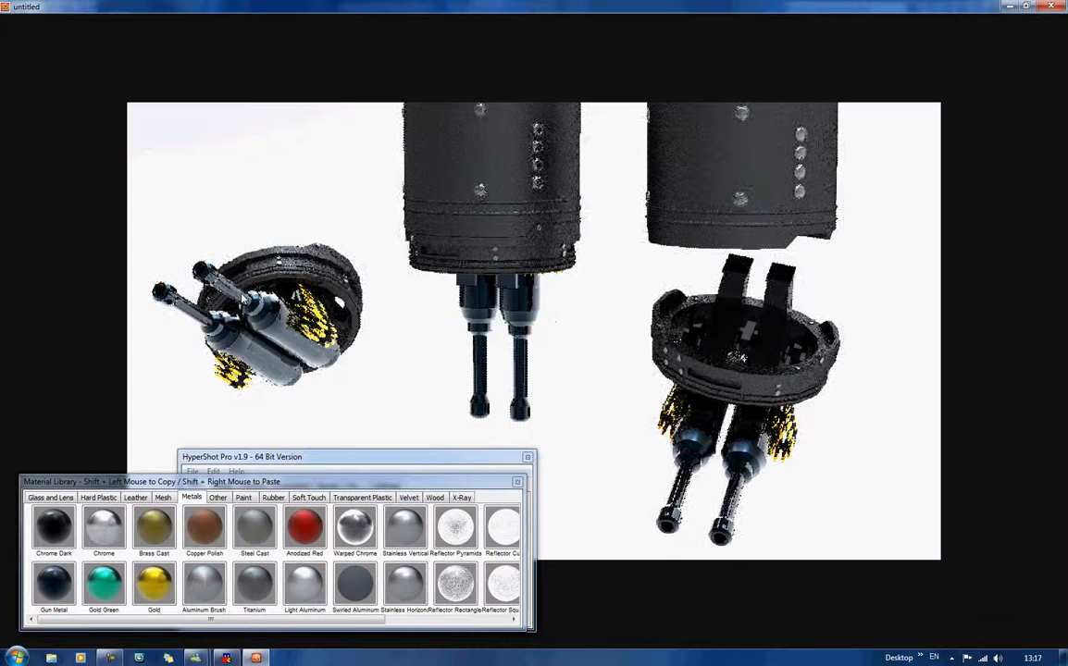
Step: Set the Material Library icon size to Large and look through the metals up to Anodized Orange
click(63, 592)
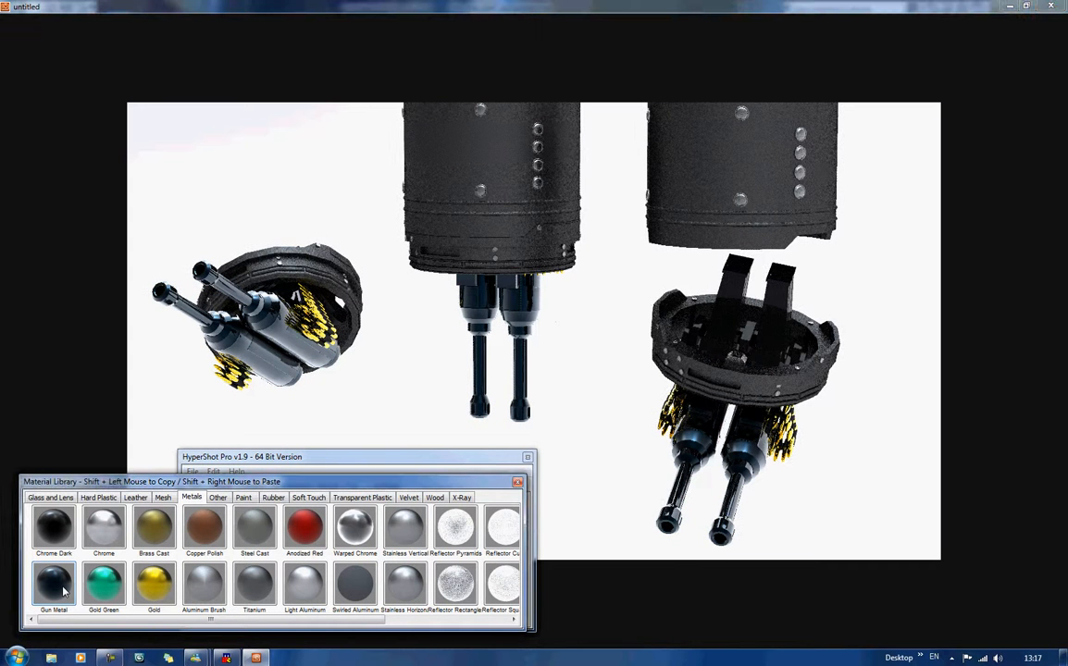
right_click(63, 593)
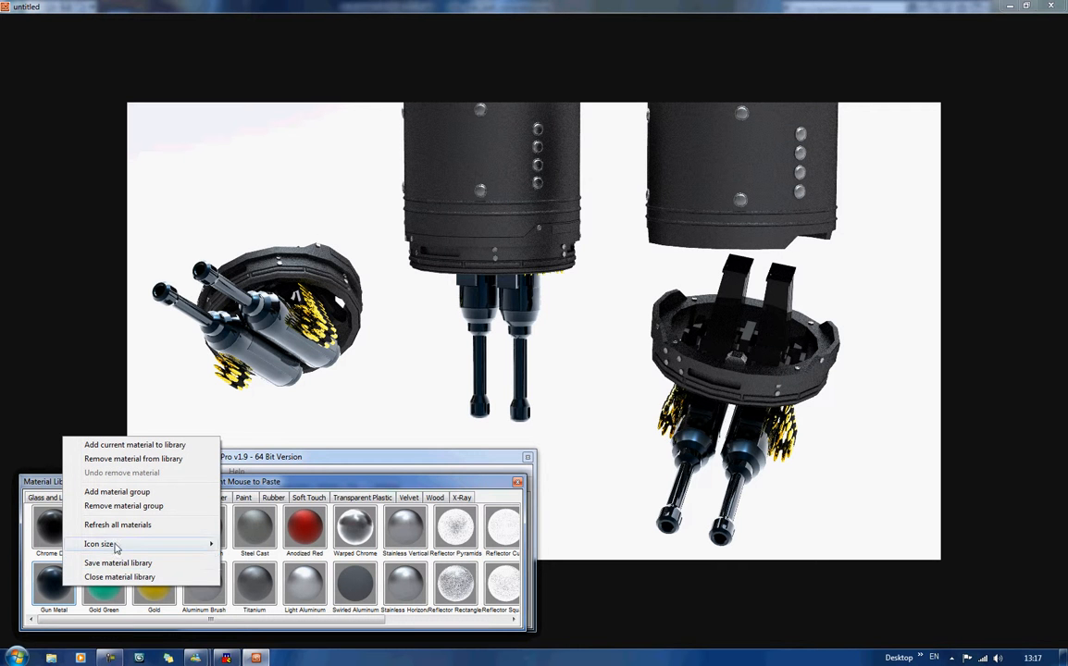
mouse_move(115, 546)
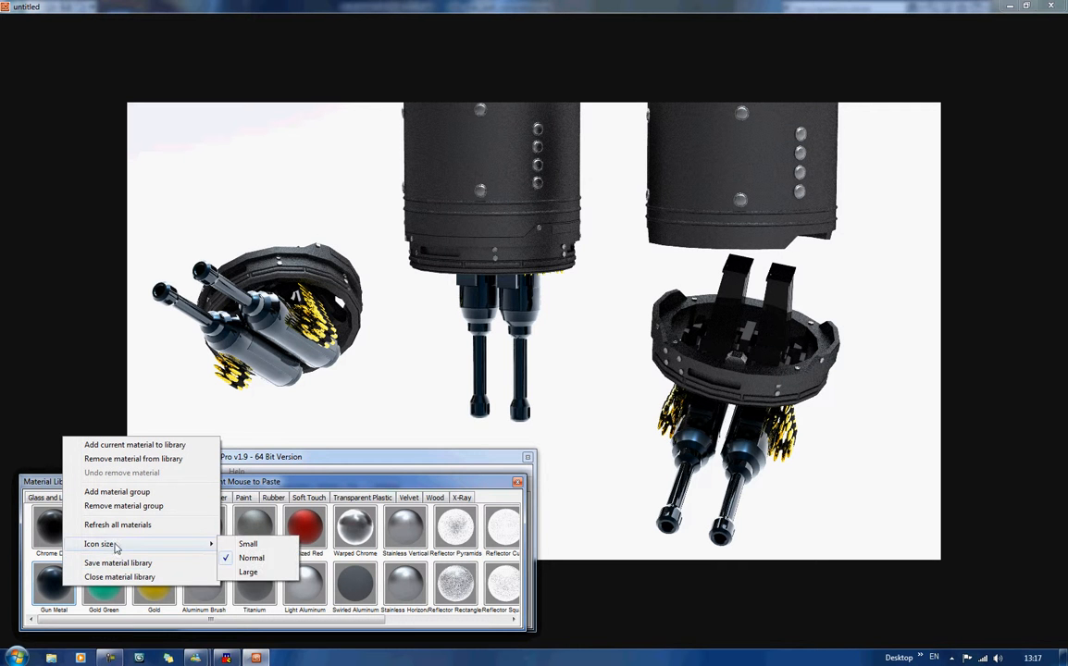
click(275, 574)
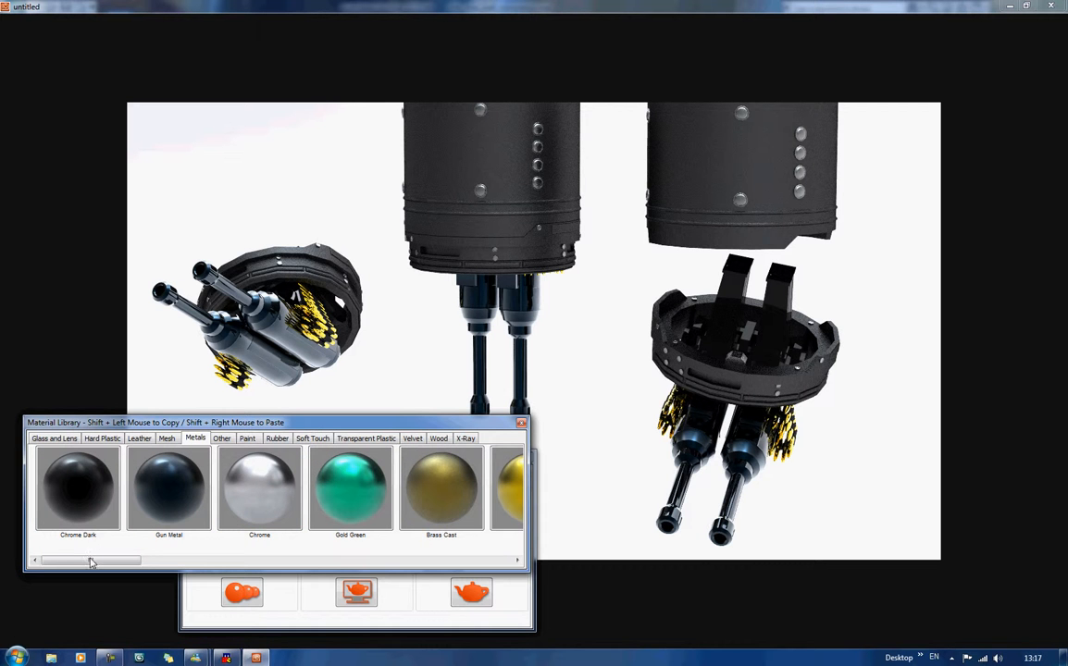
drag(92, 564, 489, 580)
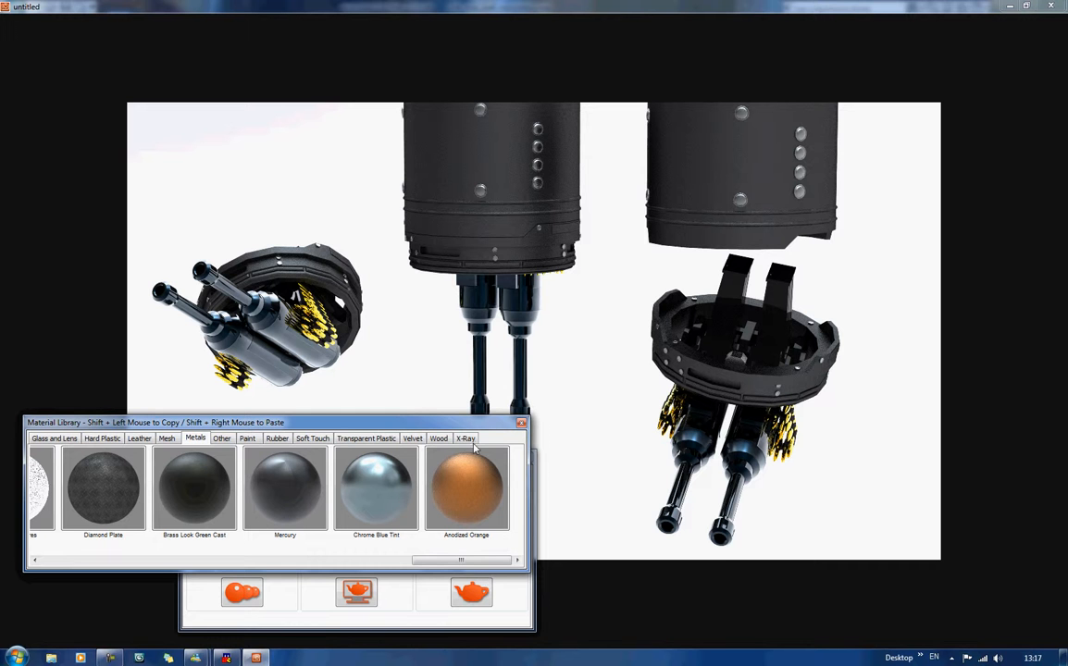
Step: Close the Material Library and the HyperShot control window, and orbit the turrets to a more angled view
click(521, 423)
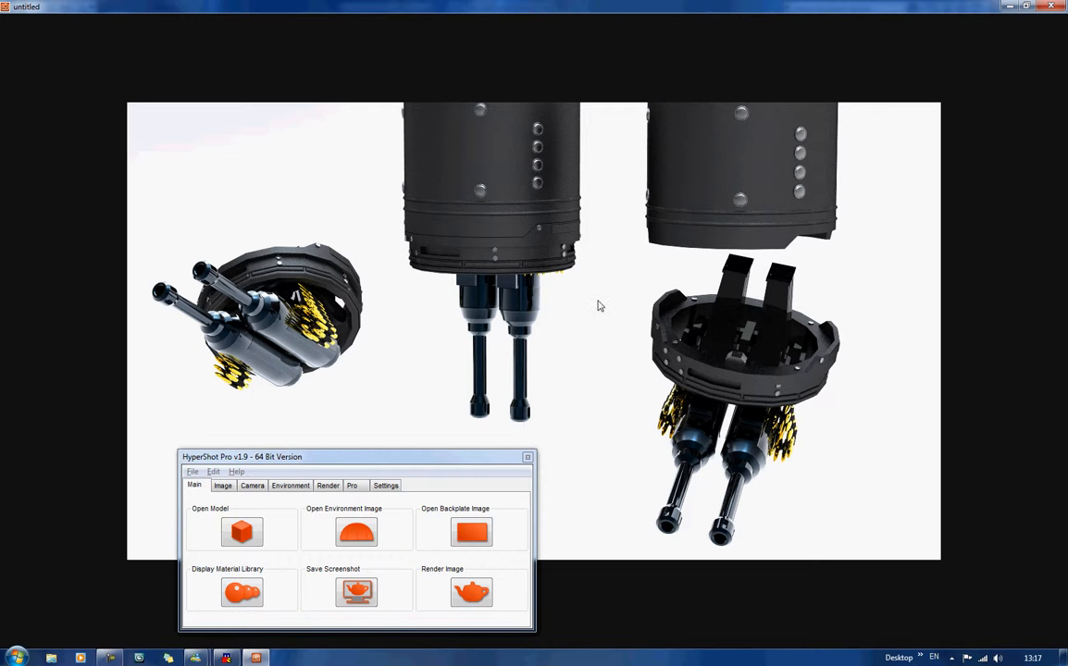
click(527, 459)
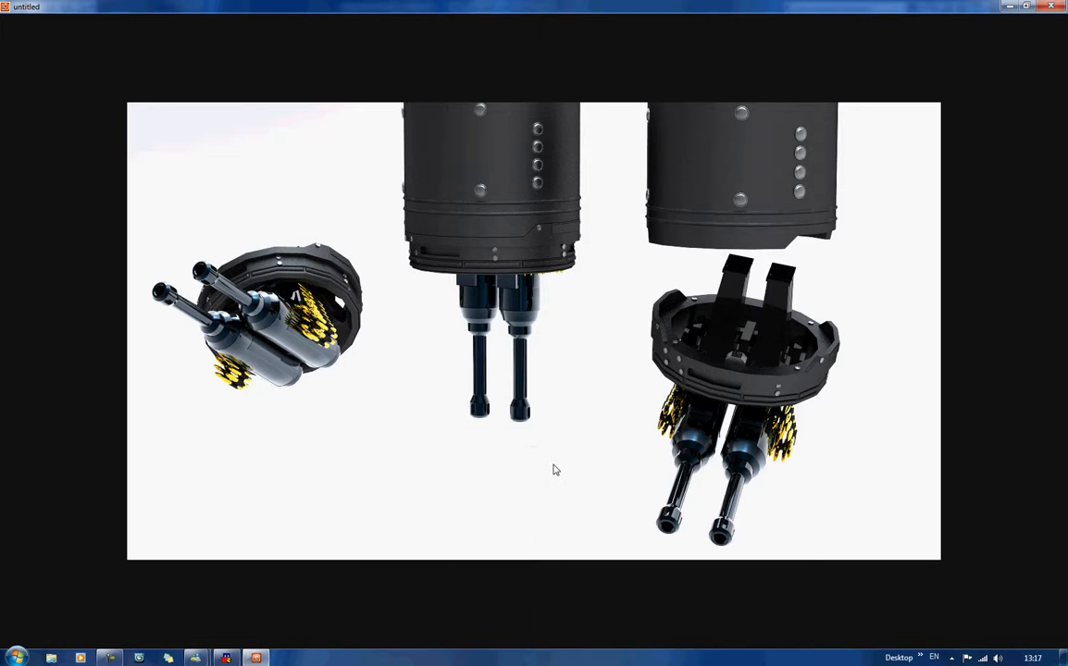
drag(553, 463, 439, 458)
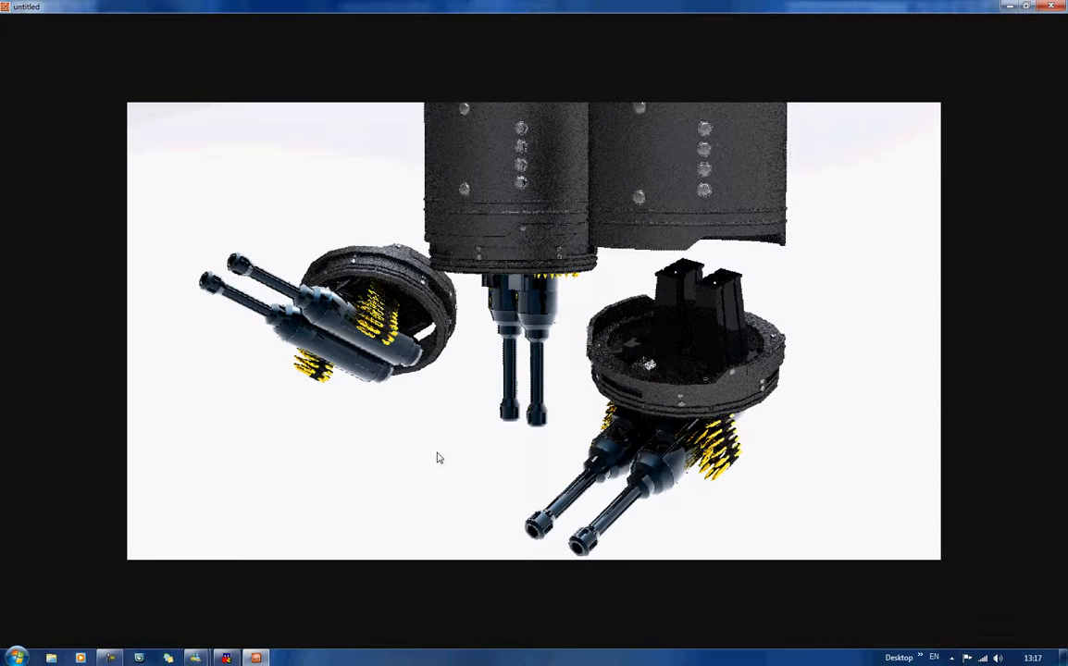